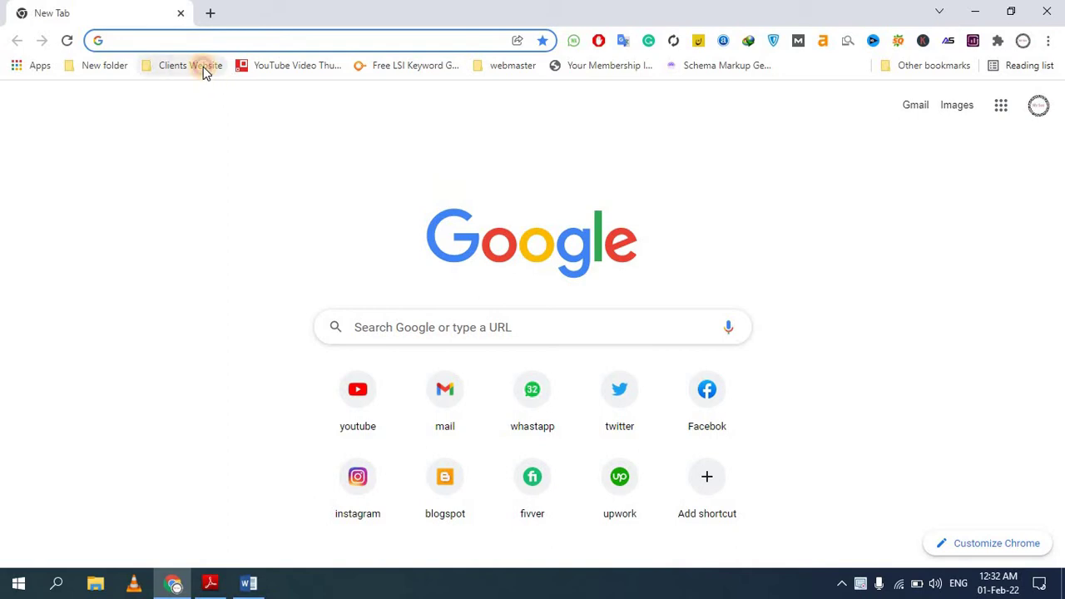
Step: Open the bookmarked WordPress practice site from the Clients Website folder and log in with the saved username and account password
click(203, 66)
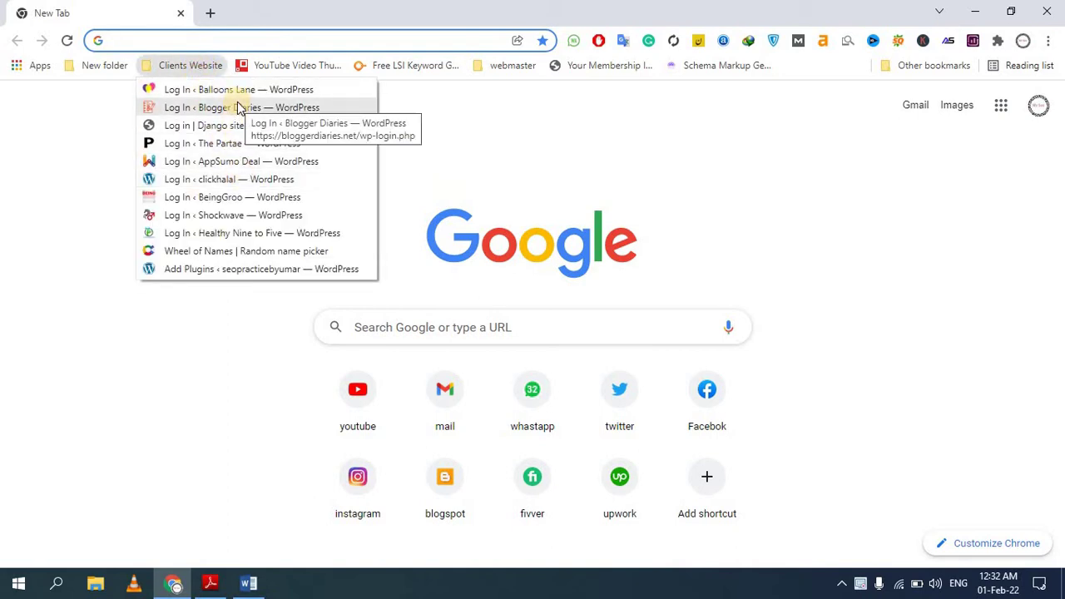
click(266, 269)
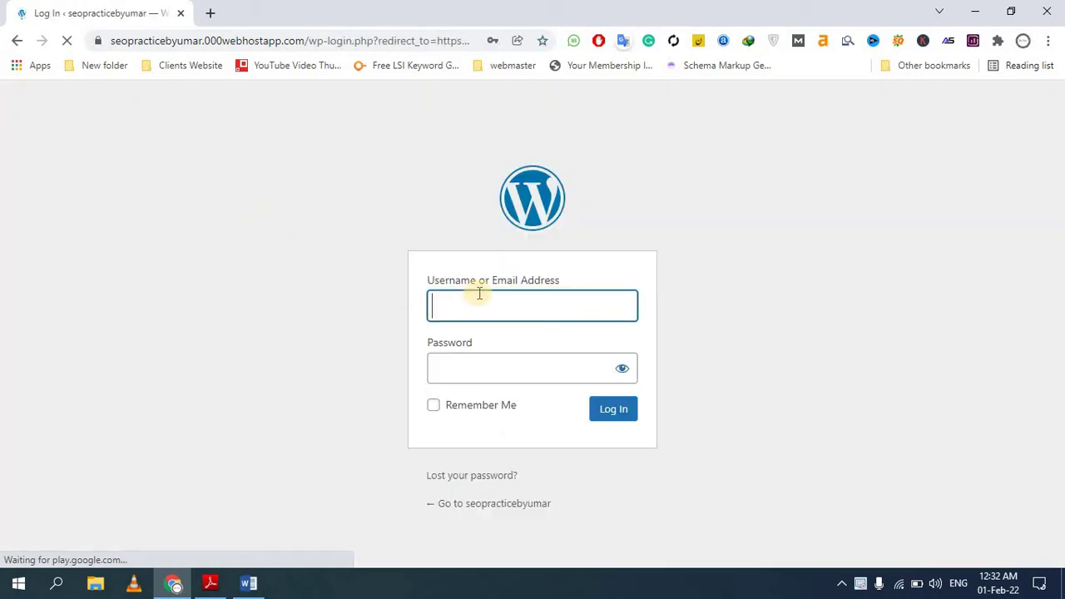
click(475, 292)
click(595, 368)
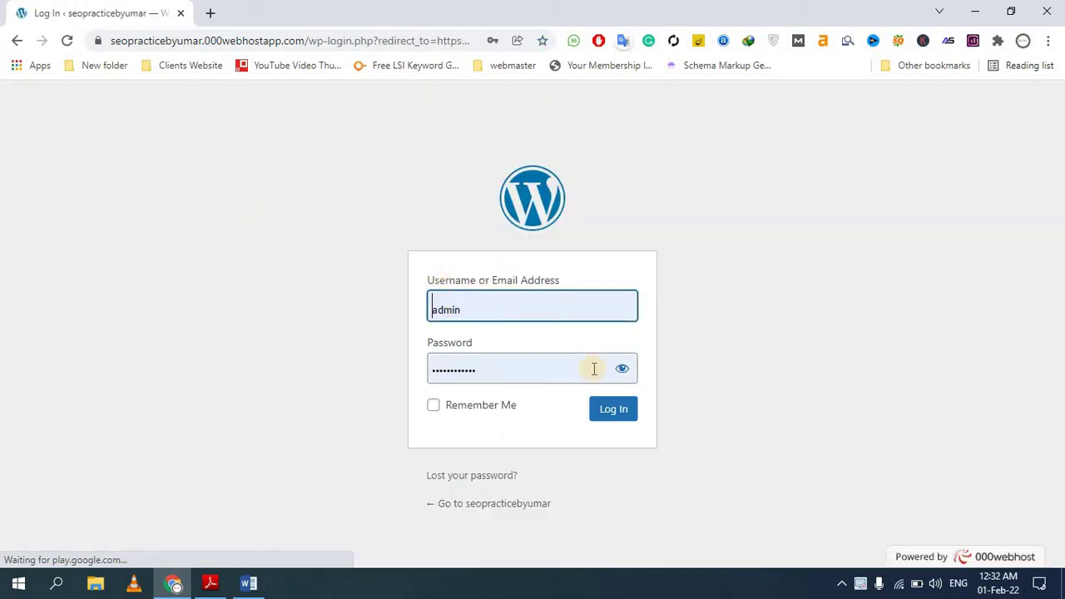
click(626, 409)
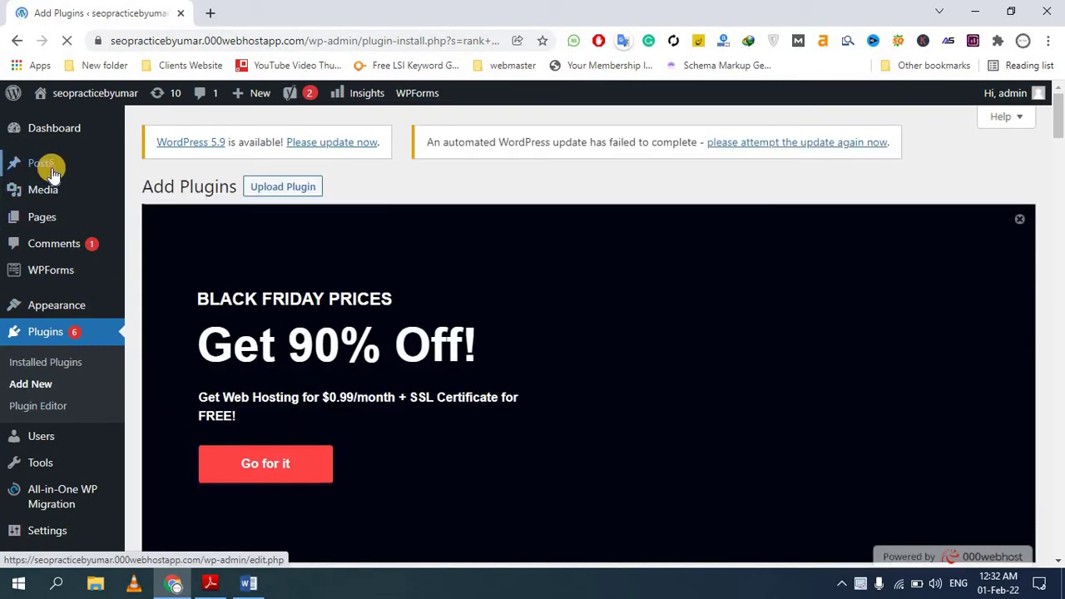
Step: Open the list of all posts and look through the post table with its SEO columns
mouse_move(46, 163)
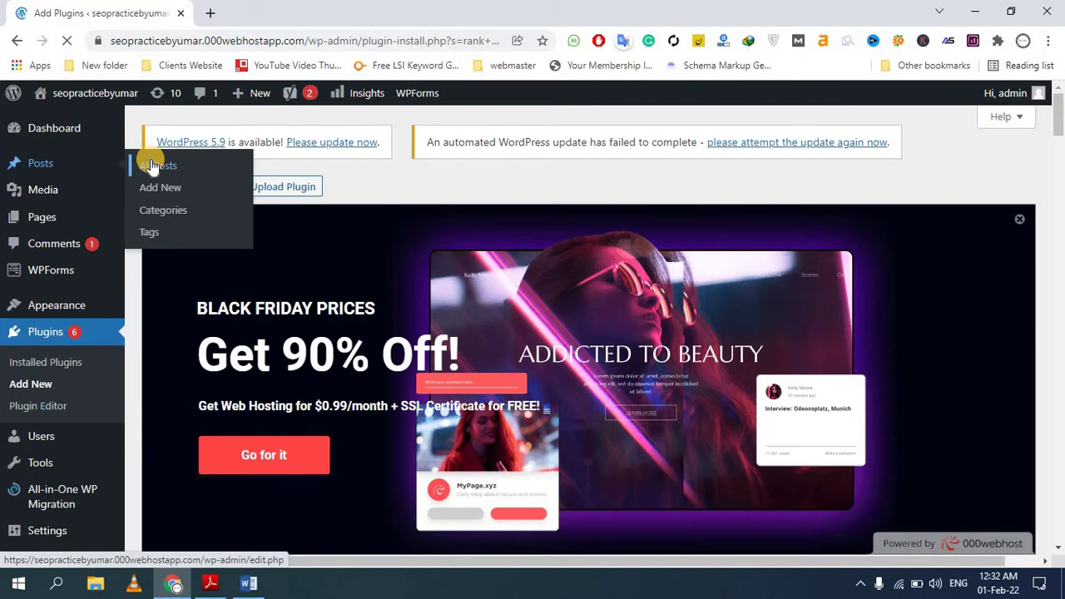
click(152, 167)
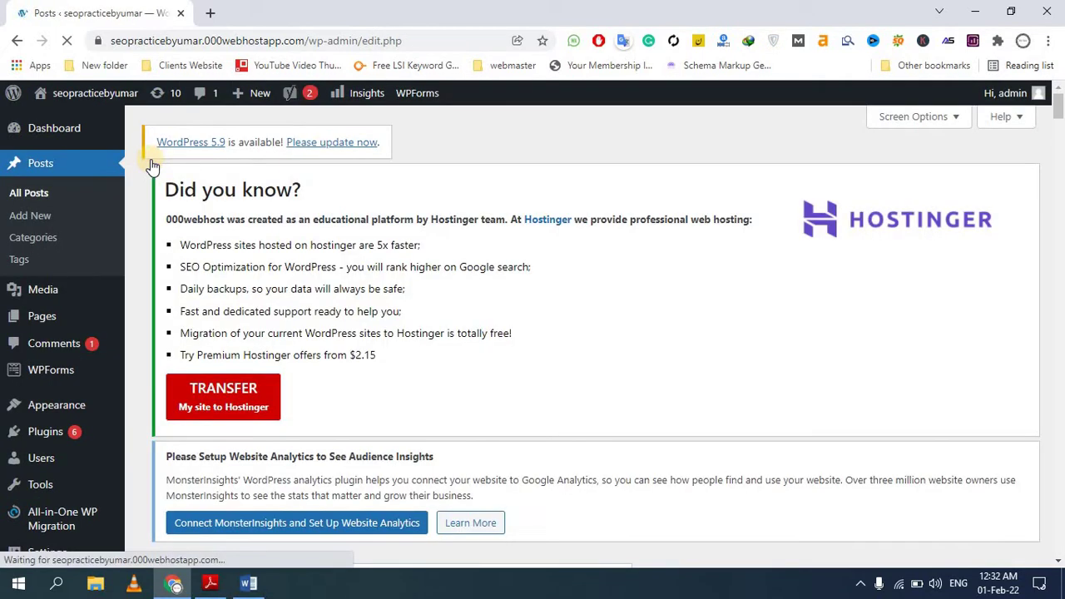
scroll(357, 304, down, 5)
scroll(357, 304, down, 1)
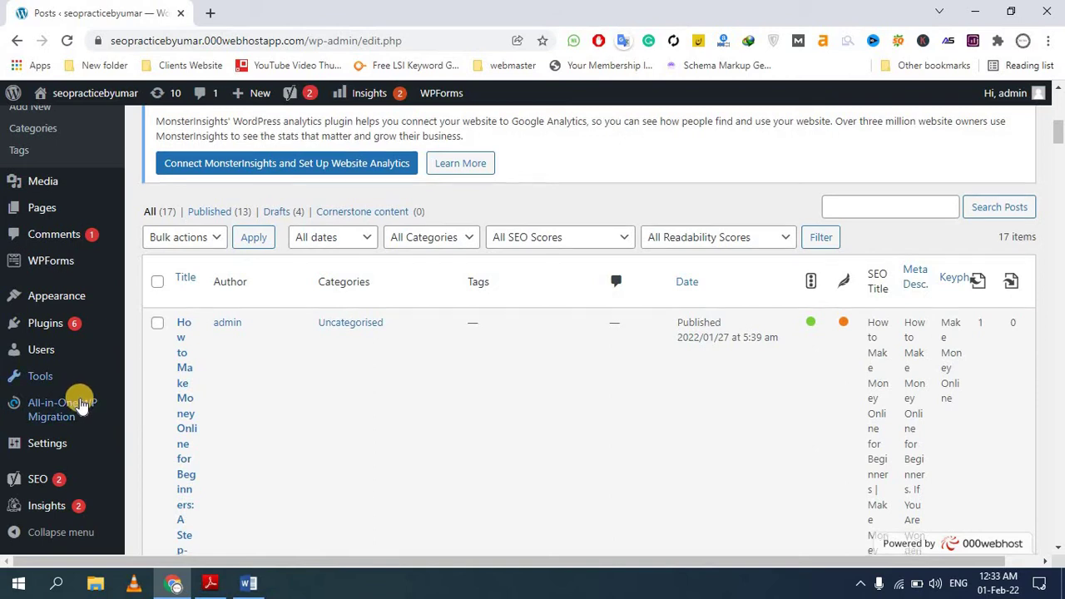
scroll(79, 404, down, 4)
Step: Open the installed plugins list and deactivate the Yoast SEO plugin
mouse_move(47, 324)
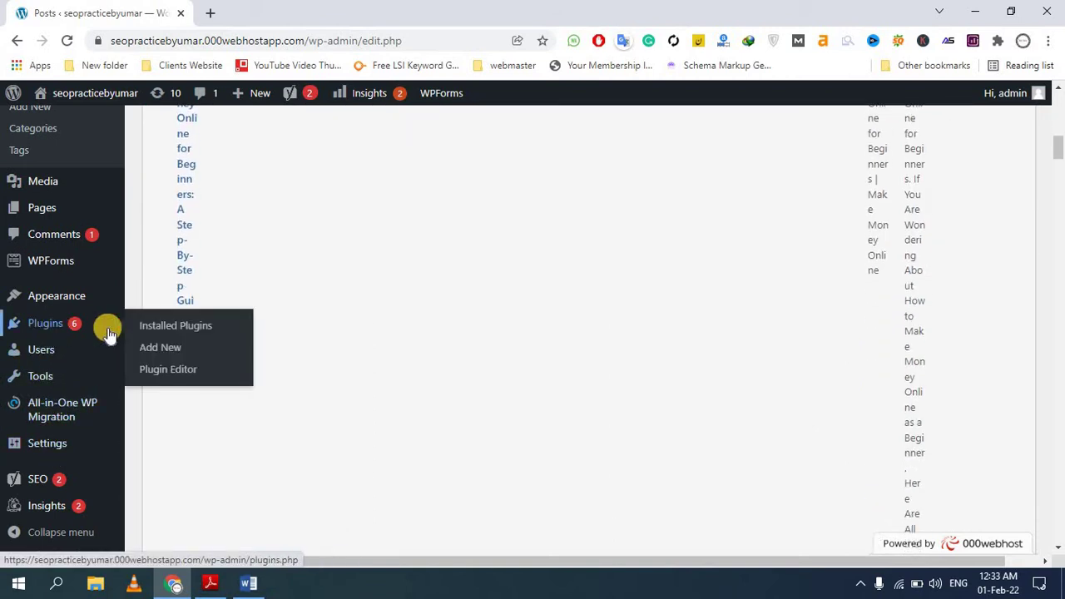
click(153, 325)
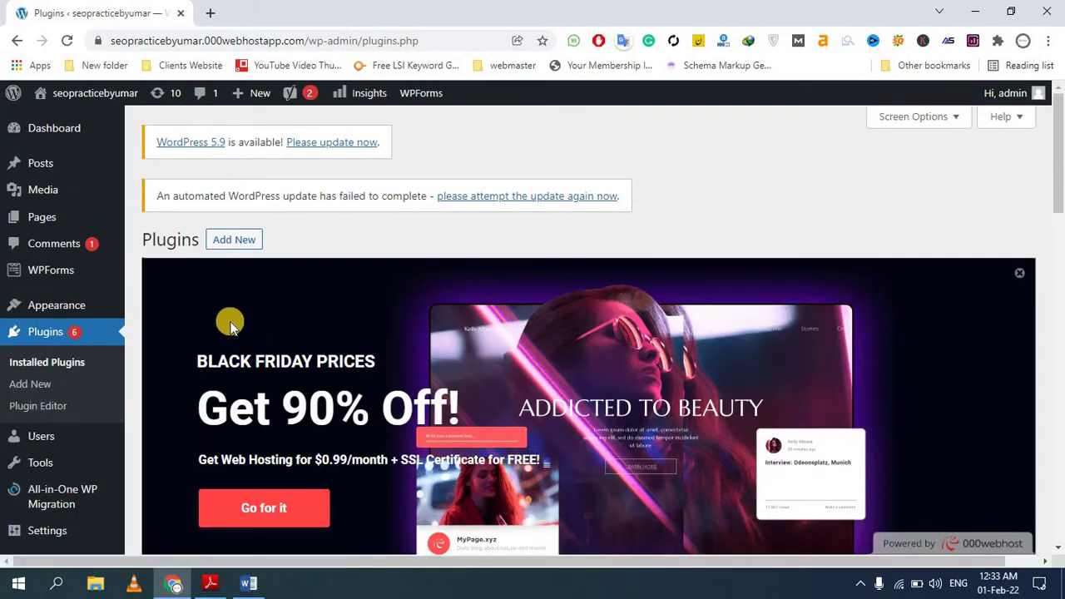
scroll(225, 325, down, 3)
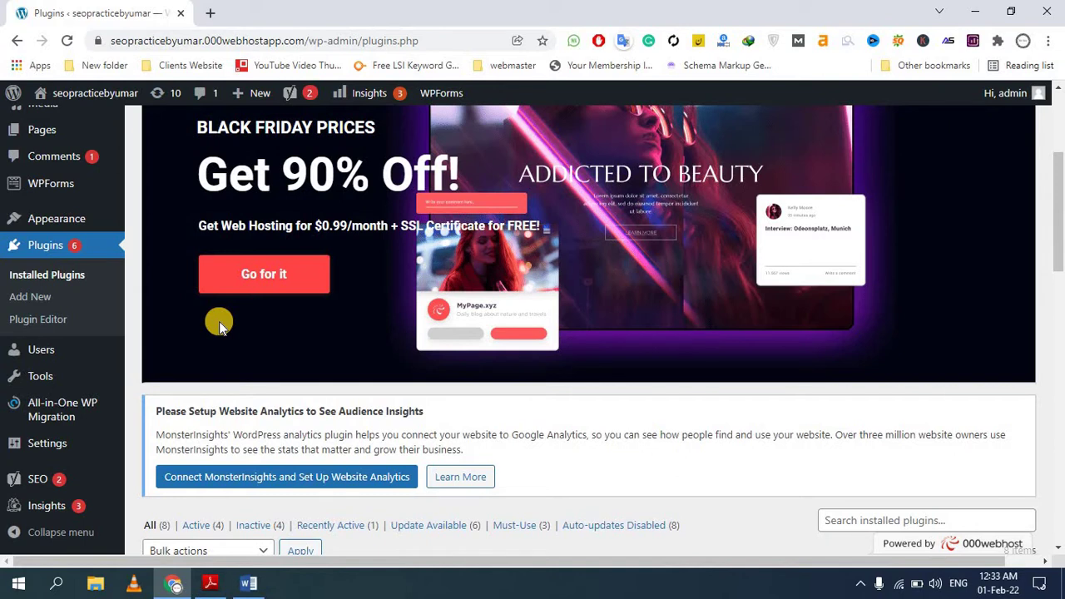
scroll(219, 326, down, 1)
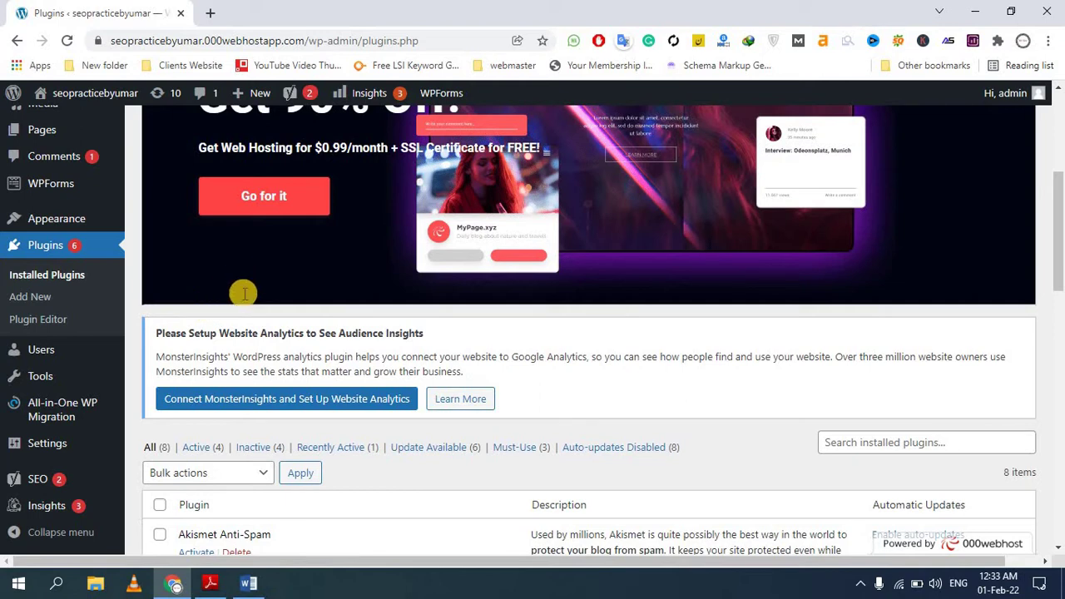
scroll(308, 287, down, 5)
scroll(308, 292, down, 3)
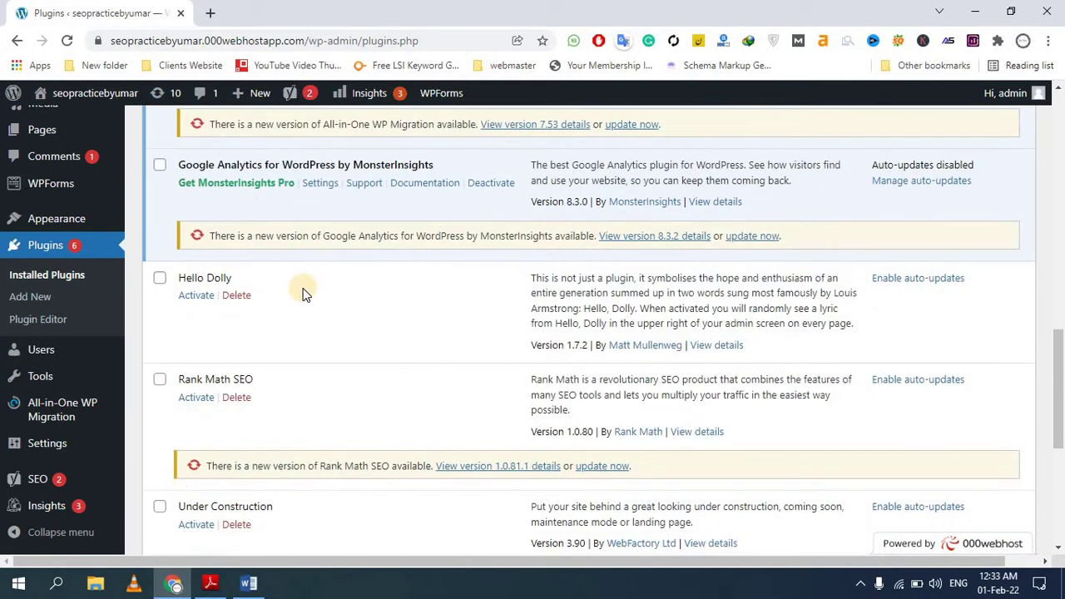
scroll(302, 292, down, 5)
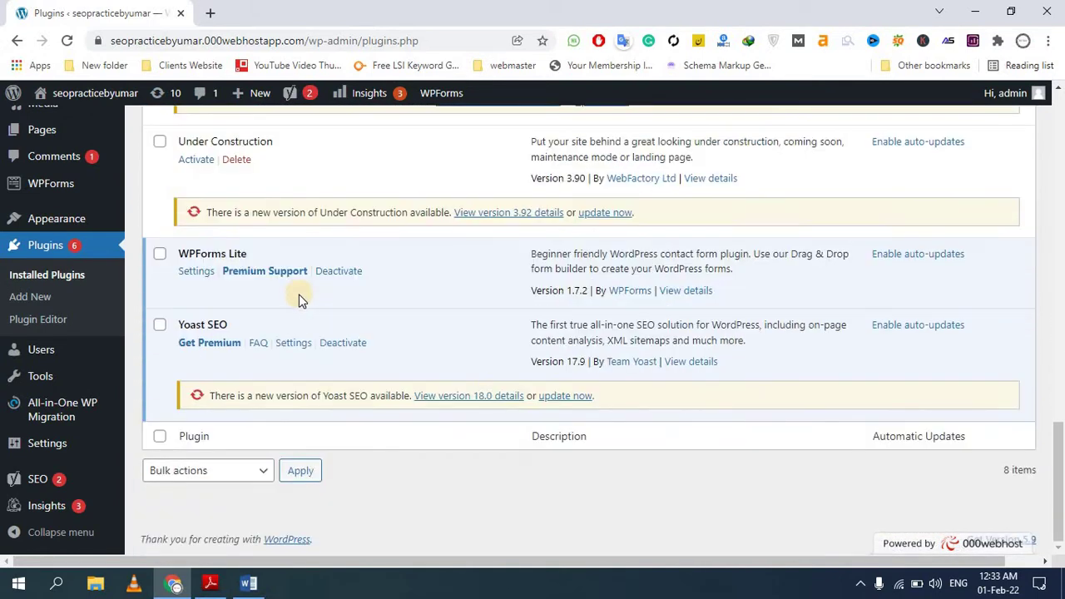
click(345, 344)
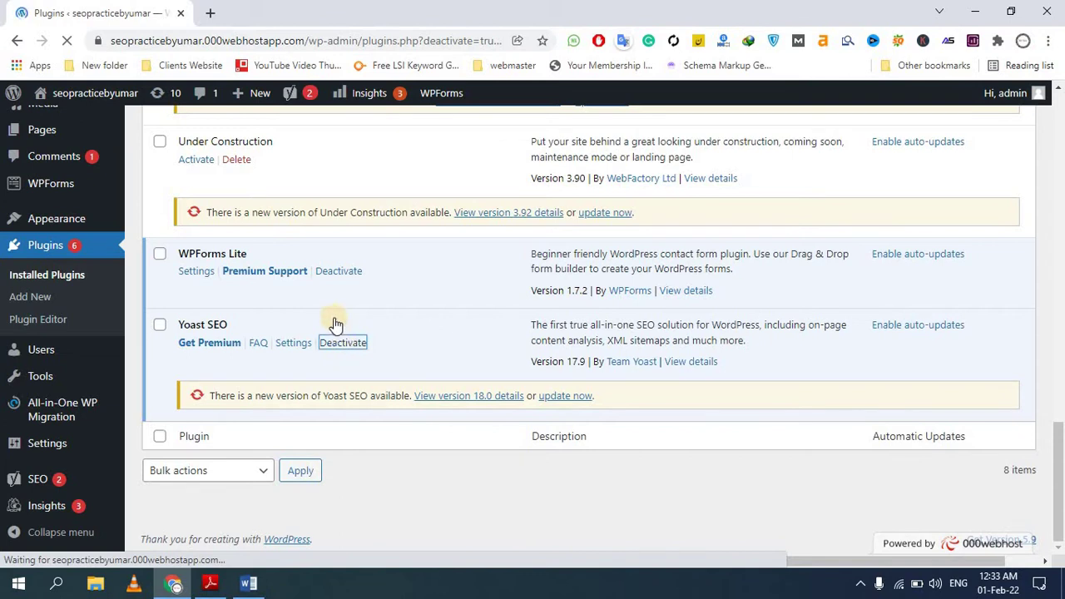
Step: Search the installed plugins for "rank math"
scroll(332, 325, down, 3)
scroll(327, 328, down, 3)
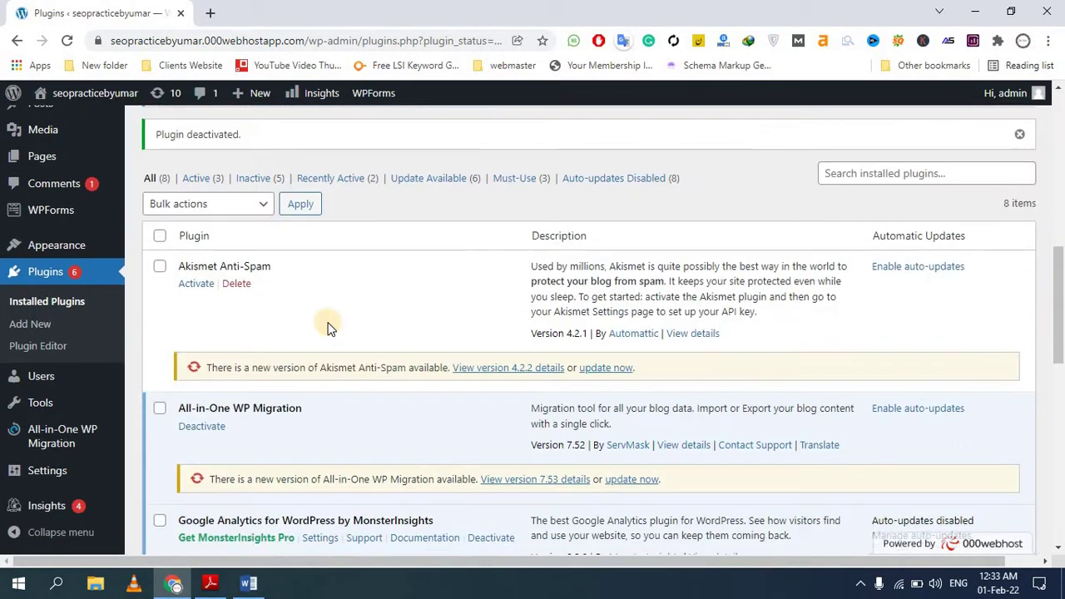
scroll(230, 311, down, 3)
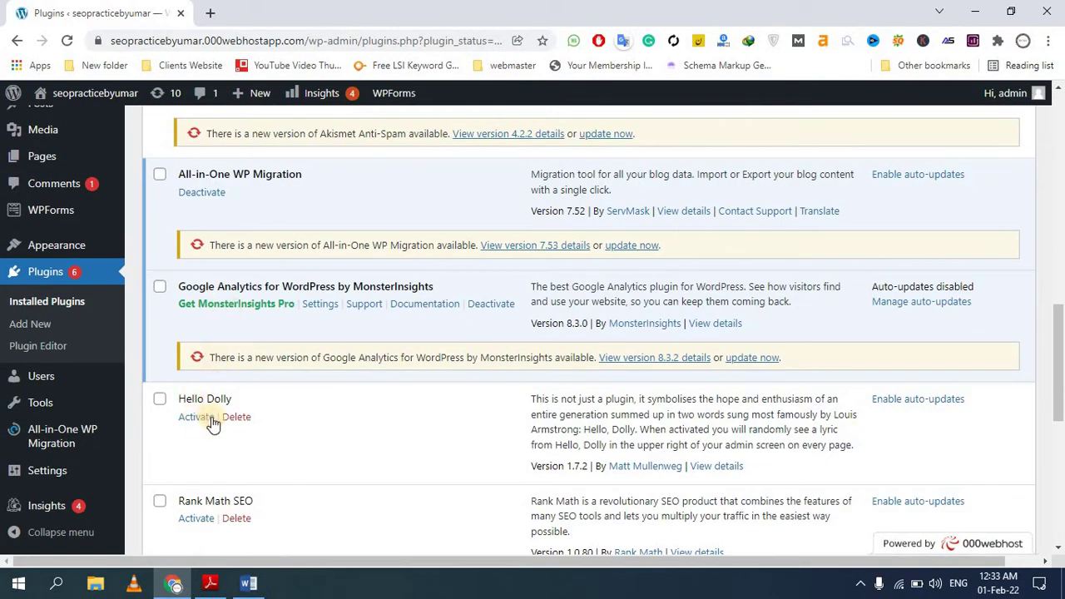
scroll(209, 421, down, 3)
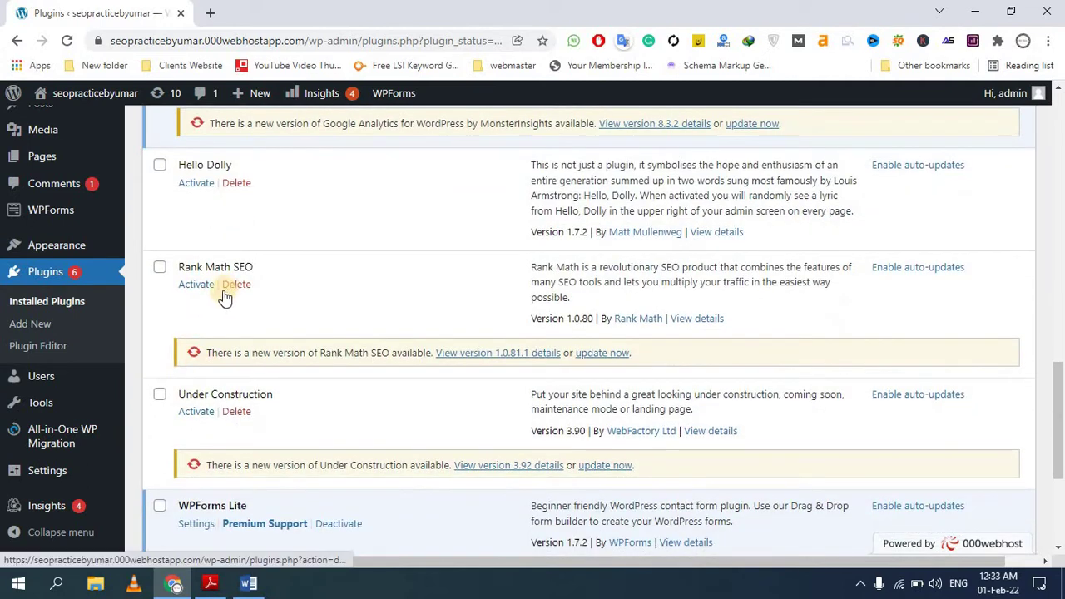
scroll(347, 316, up, 8)
scroll(506, 298, up, 5)
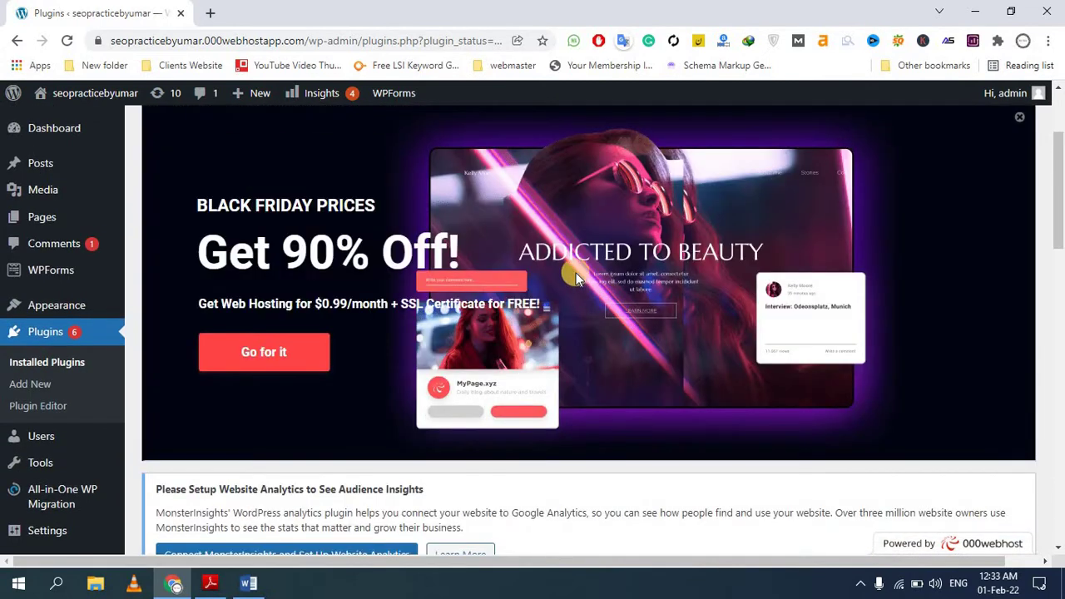
scroll(580, 259, down, 4)
click(885, 329)
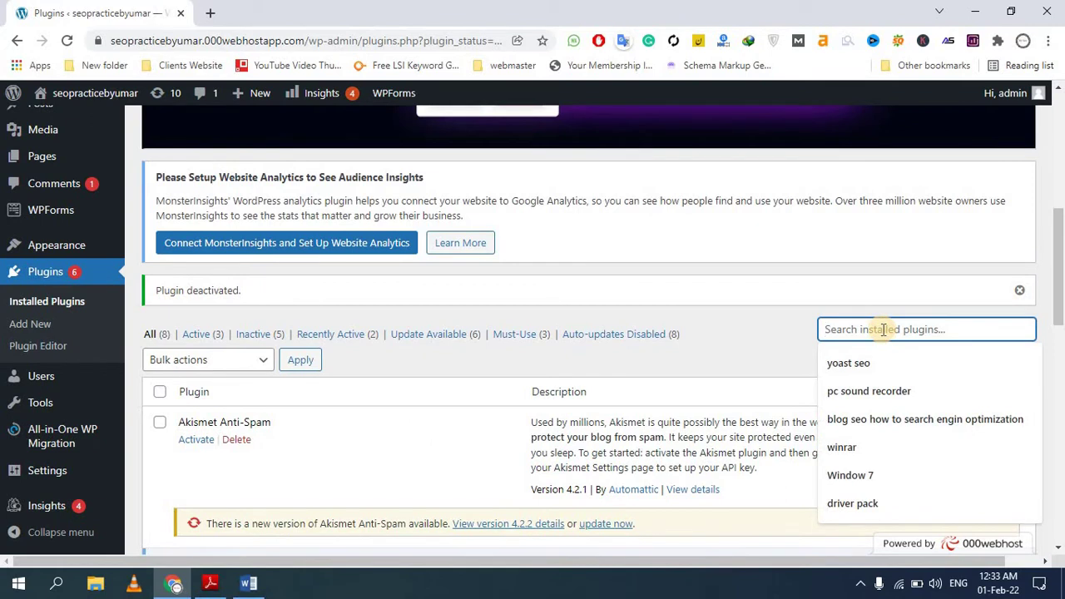
text(rank m)
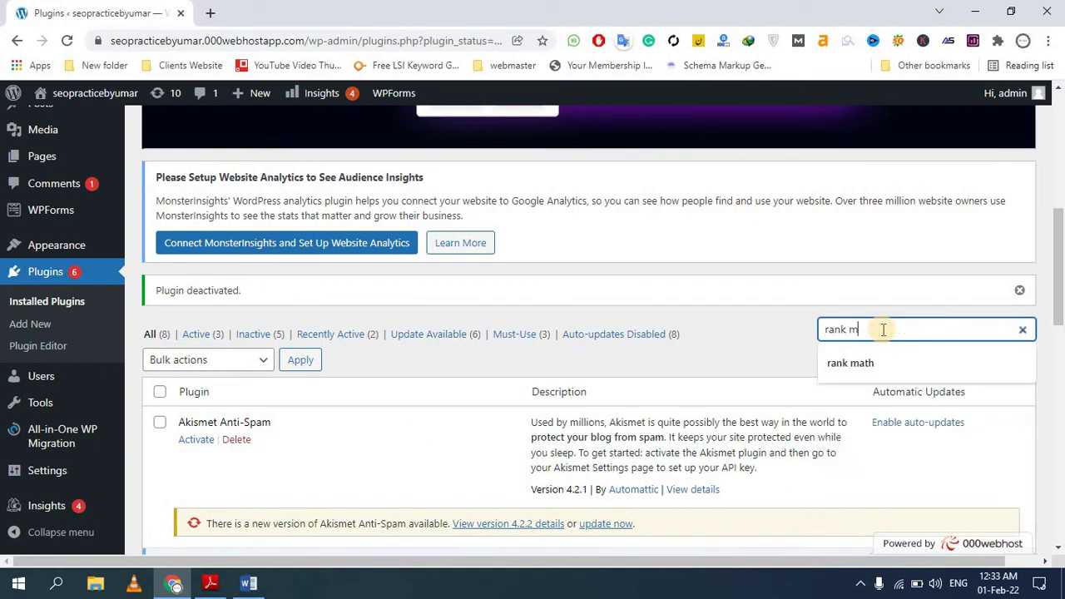
text(atj)
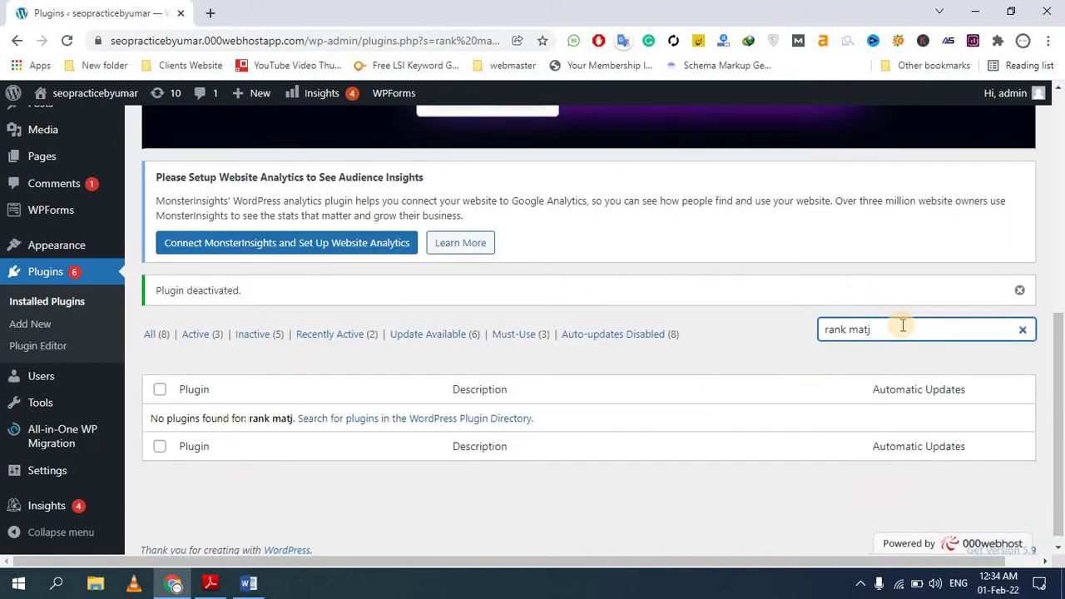
key(BackSpace)
text(h)
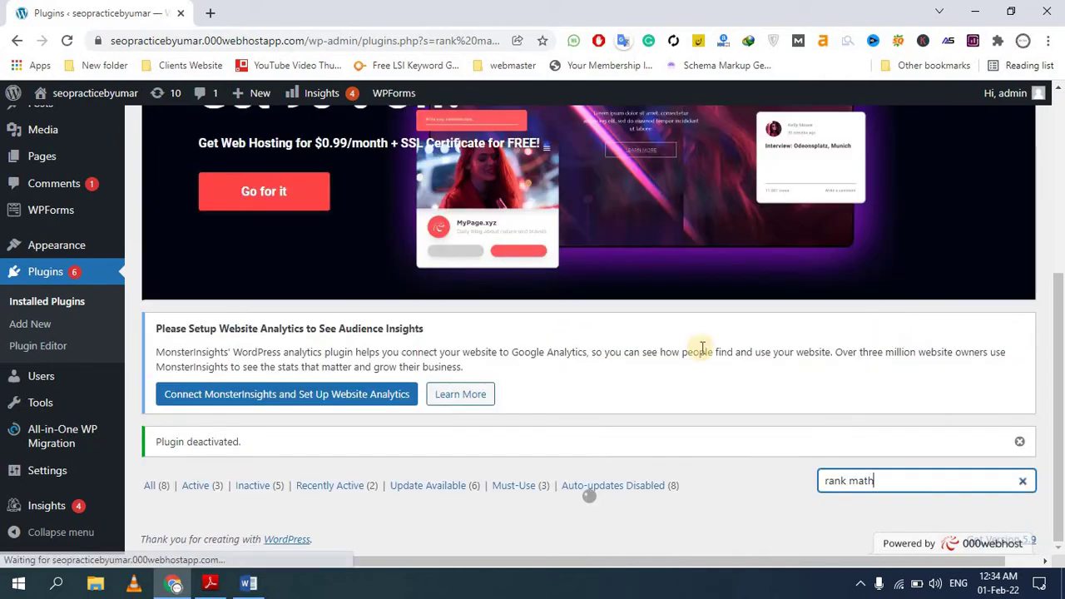
scroll(421, 374, down, 1)
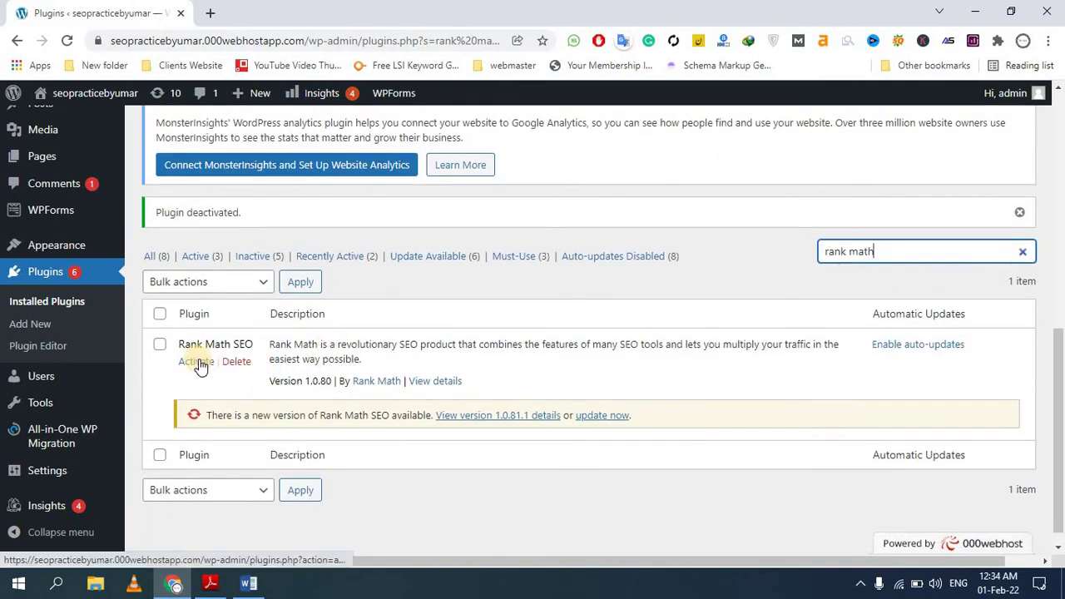
Step: Open the page for adding new plugins and search the plugin directory for "rank math"
click(32, 324)
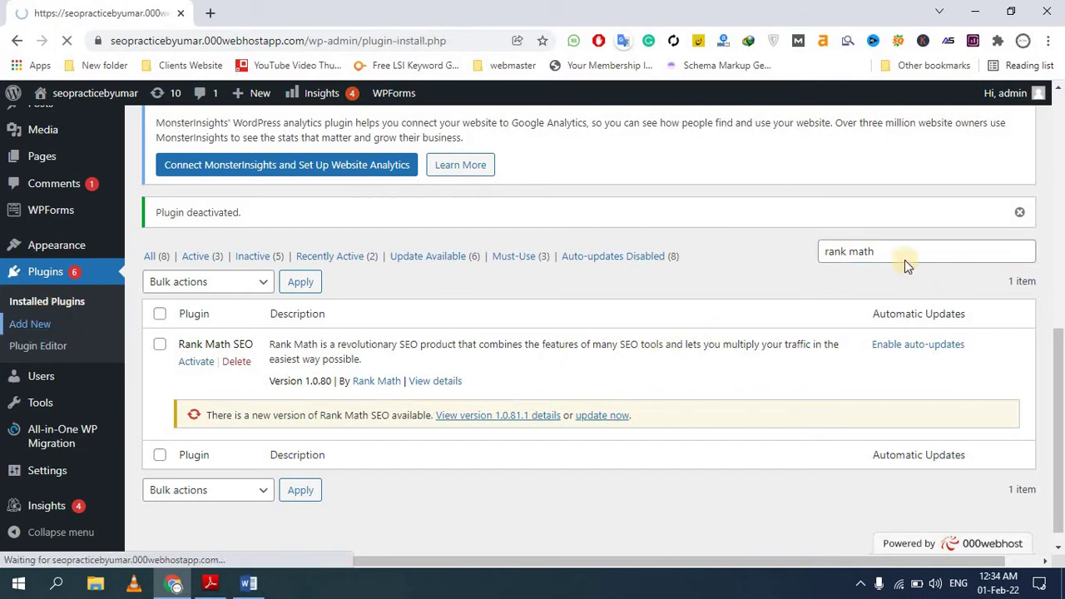
scroll(796, 310, down, 5)
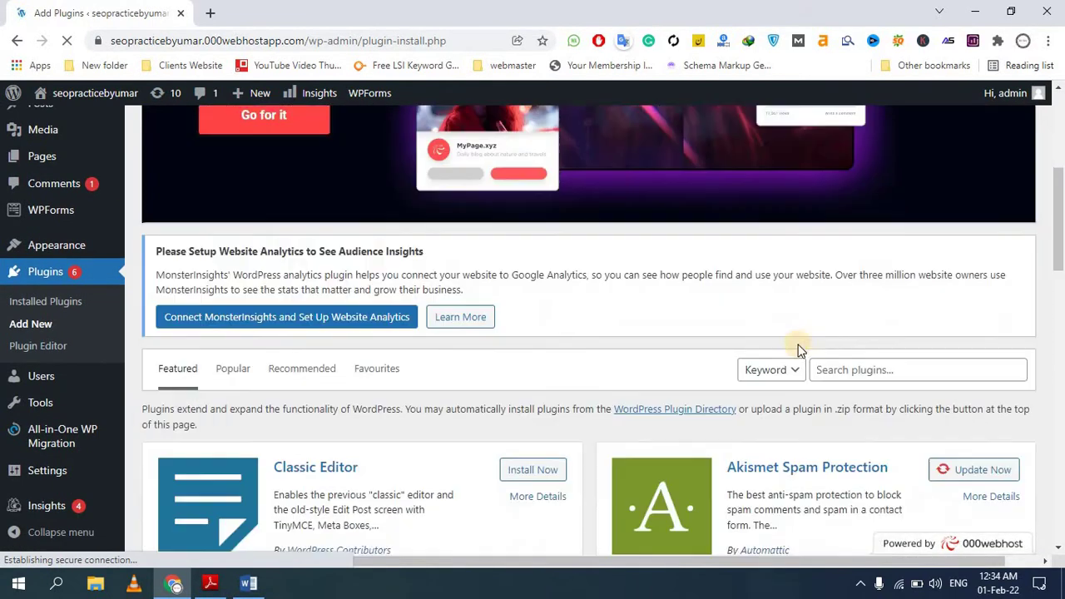
scroll(797, 349, down, 1)
click(852, 318)
text(r)
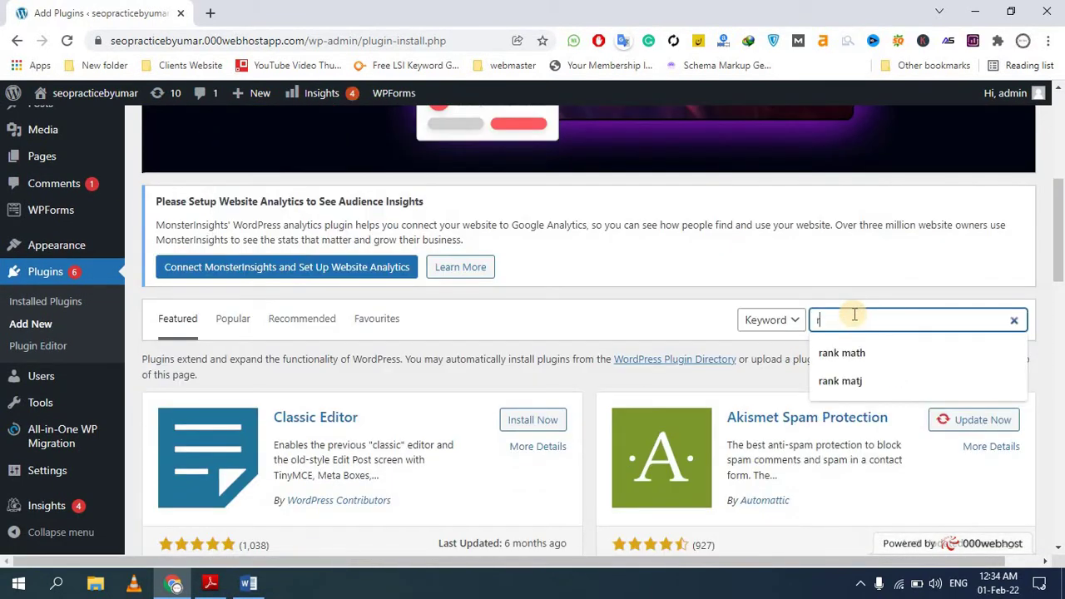
text(ank math)
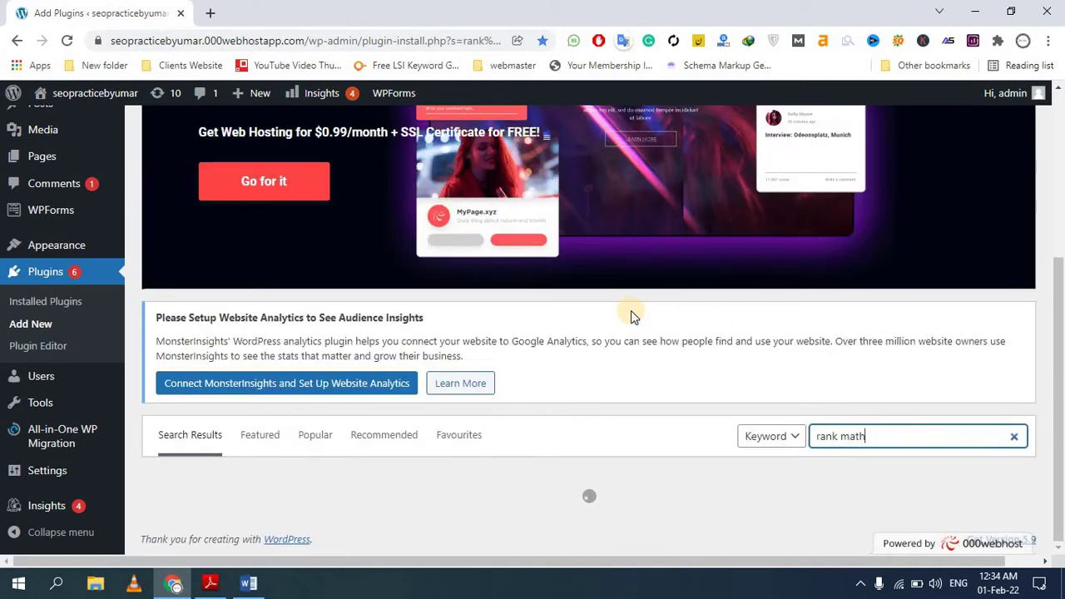
scroll(632, 316, down, 3)
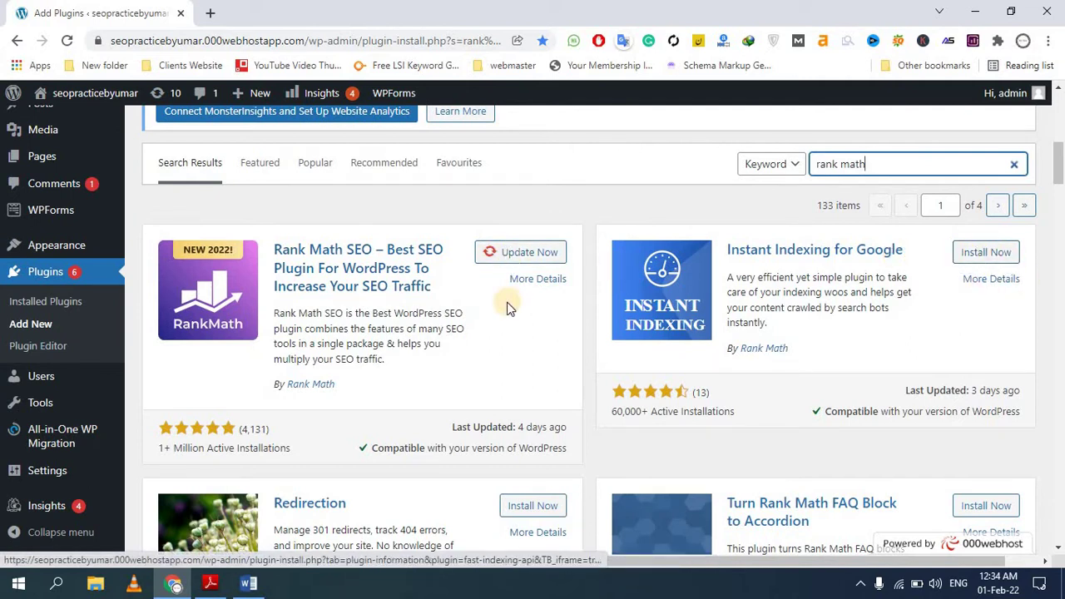
Step: Return to the installed plugins list and activate the Rank Math SEO plugin
click(50, 271)
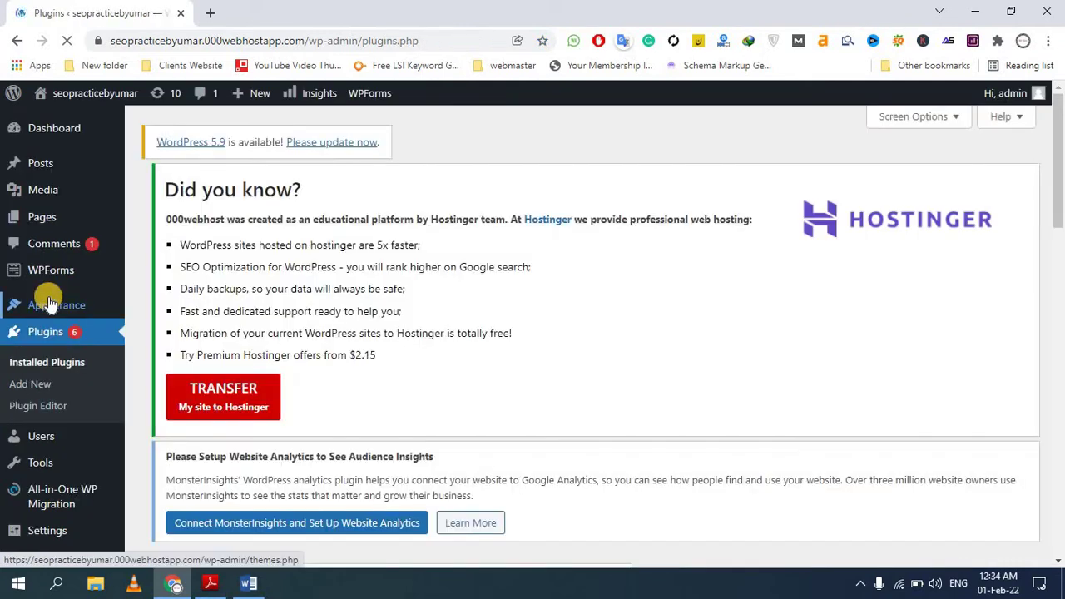
click(52, 361)
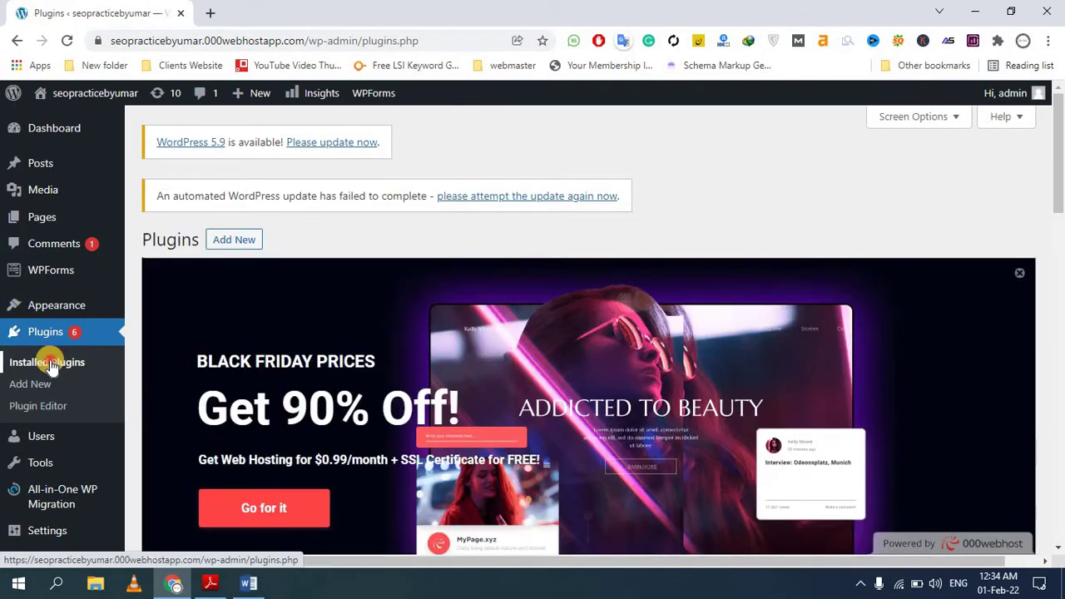
click(51, 364)
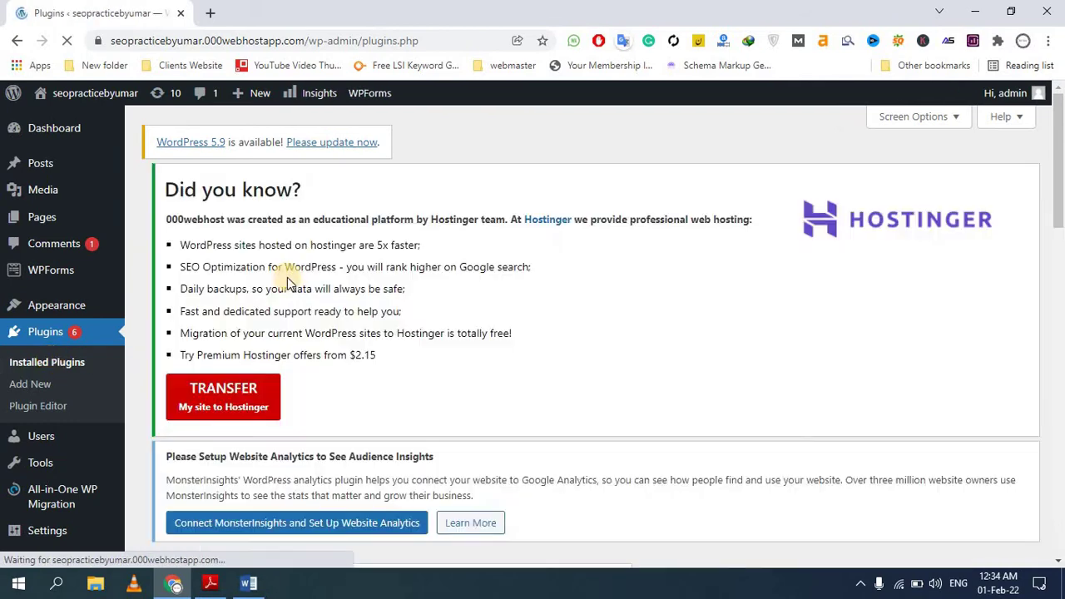
scroll(286, 279, down, 8)
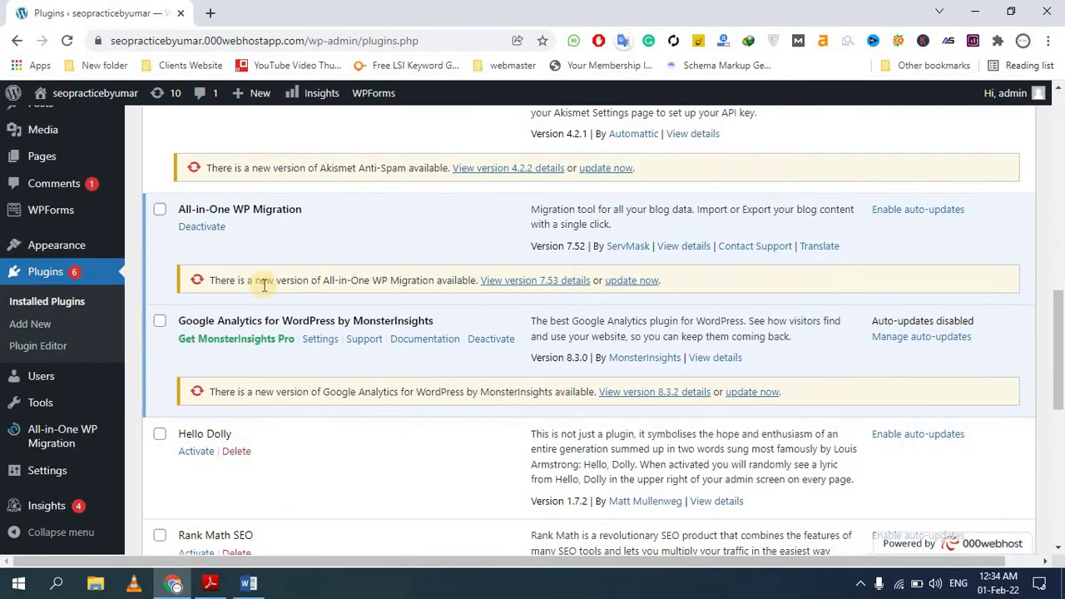
scroll(261, 279, down, 4)
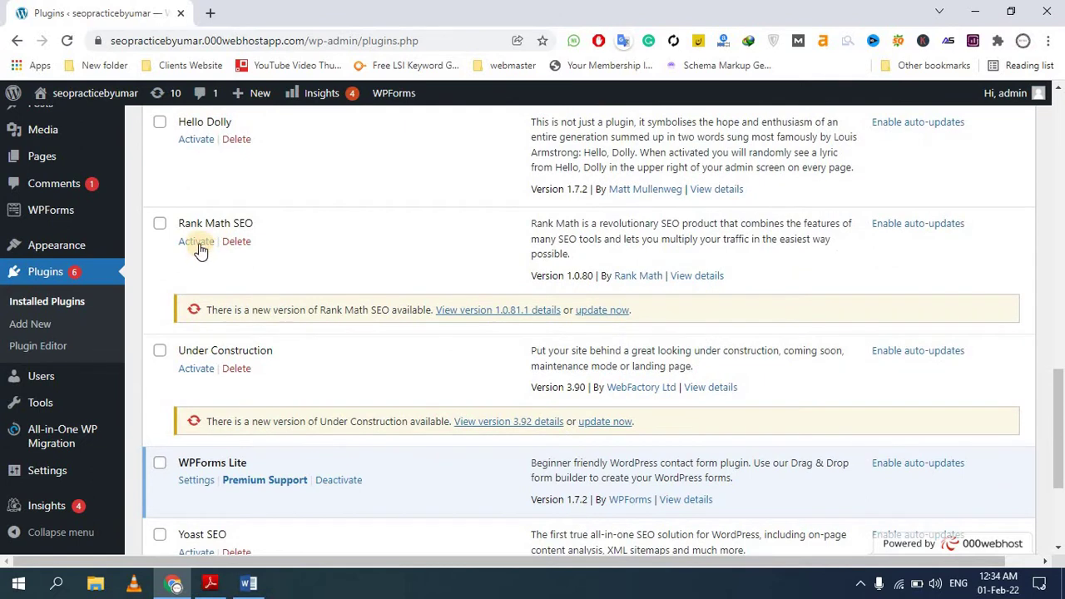
click(198, 243)
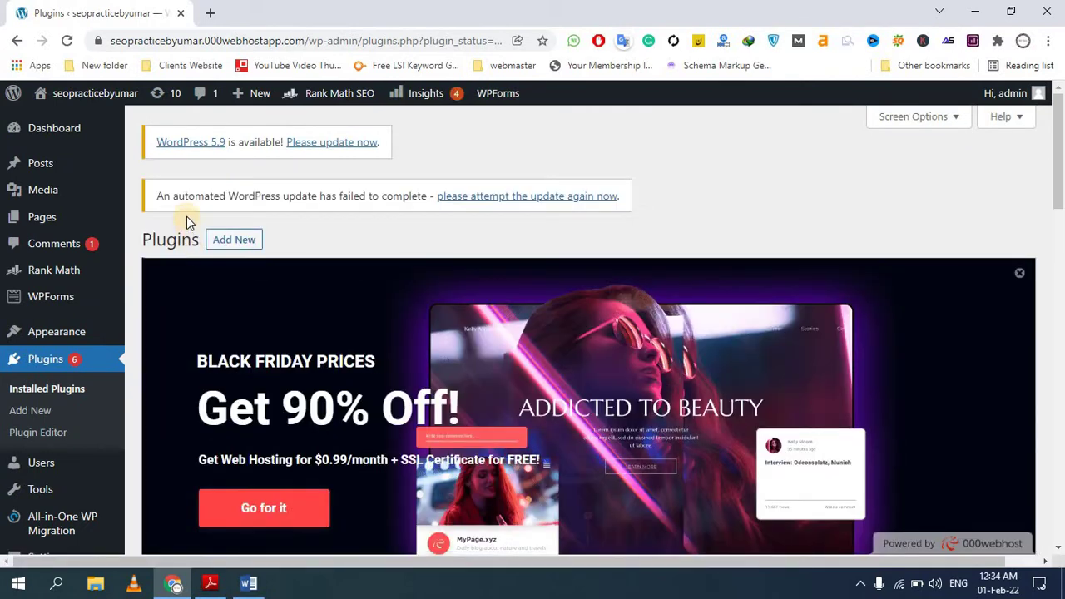
scroll(186, 216, down, 6)
scroll(52, 175, up, 4)
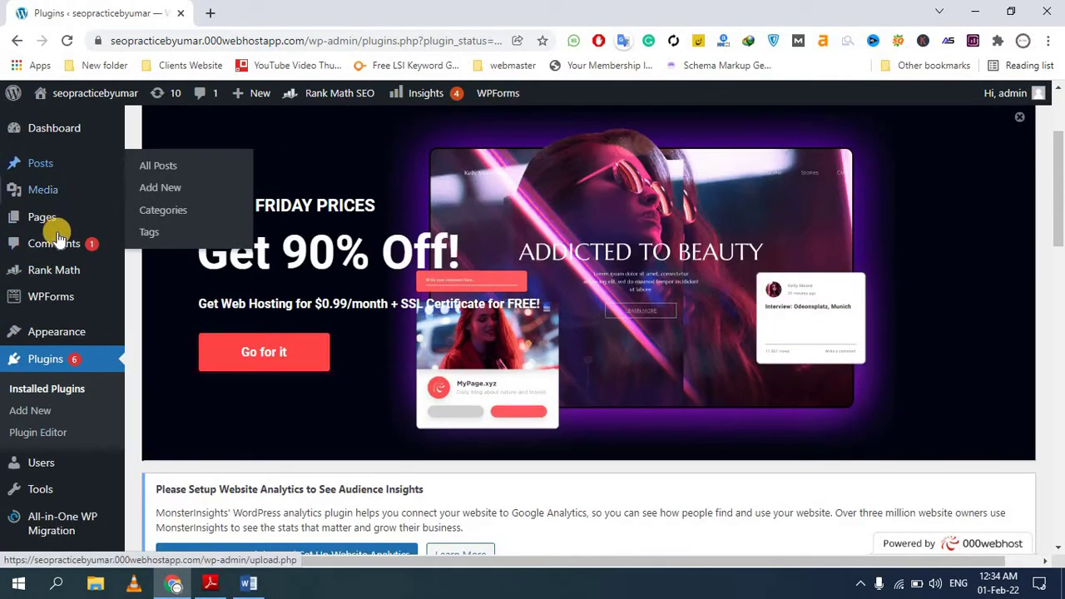
Step: Open the list of all posts and check the SEO details of the post "How to Make Money Online for Beginners: A Step-By-Step Guide"
mouse_move(53, 161)
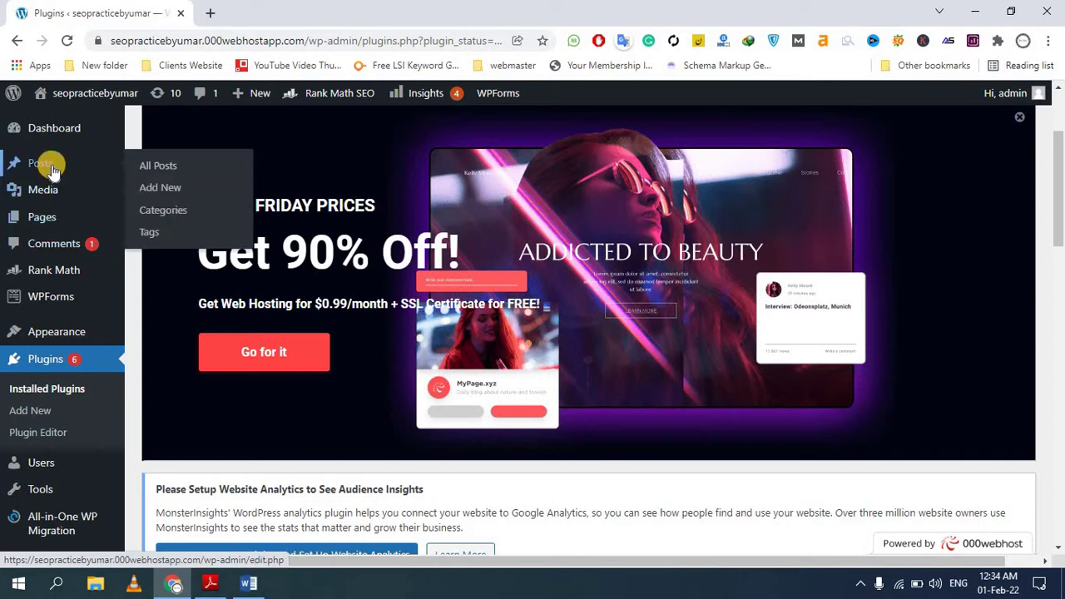
click(158, 166)
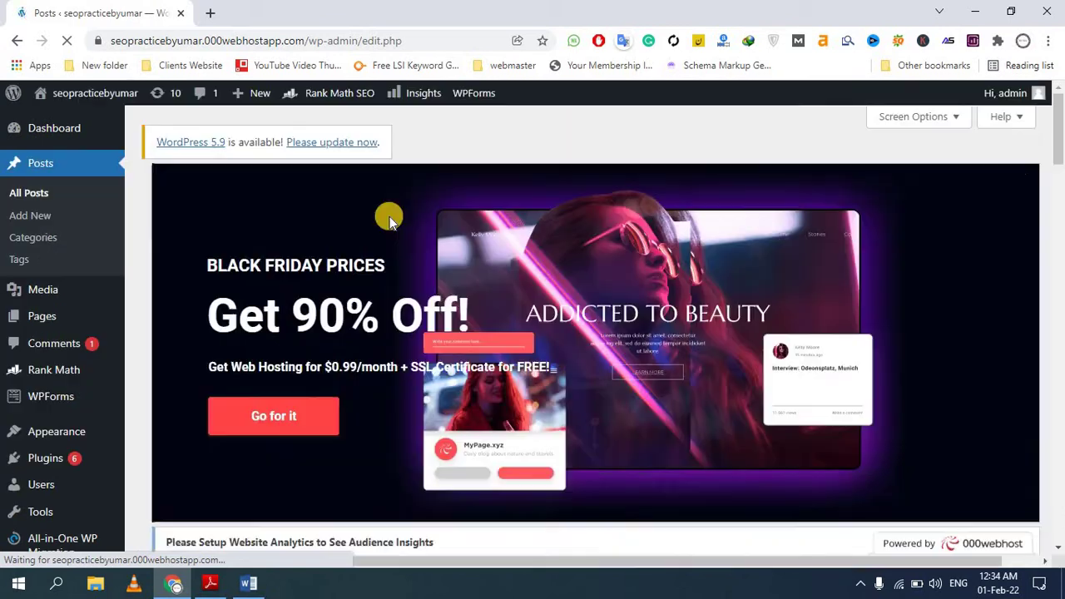
scroll(432, 213, down, 7)
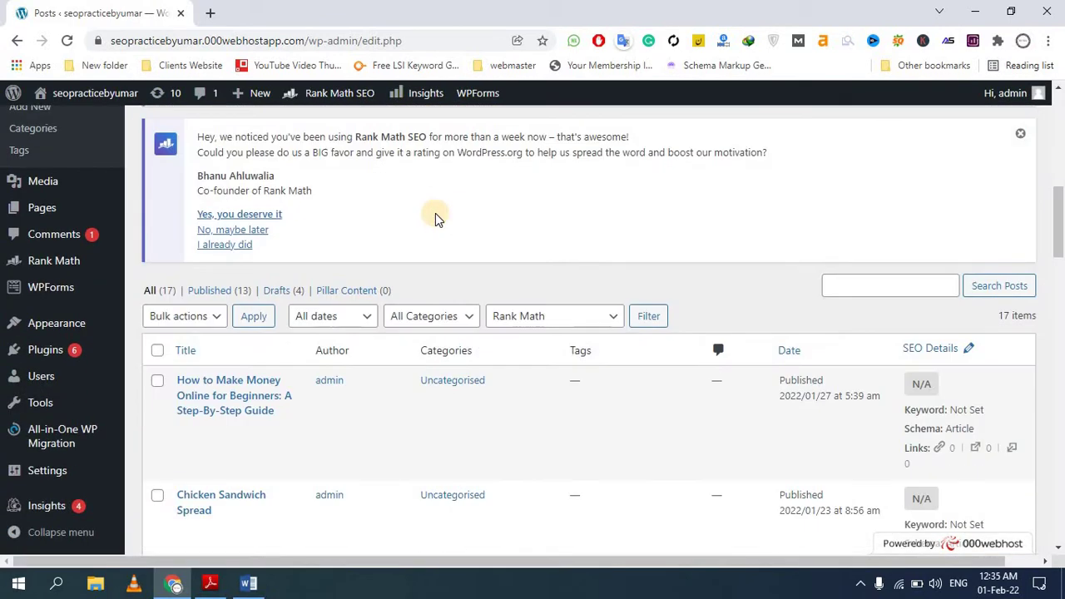
scroll(434, 218, down, 1)
mouse_move(216, 312)
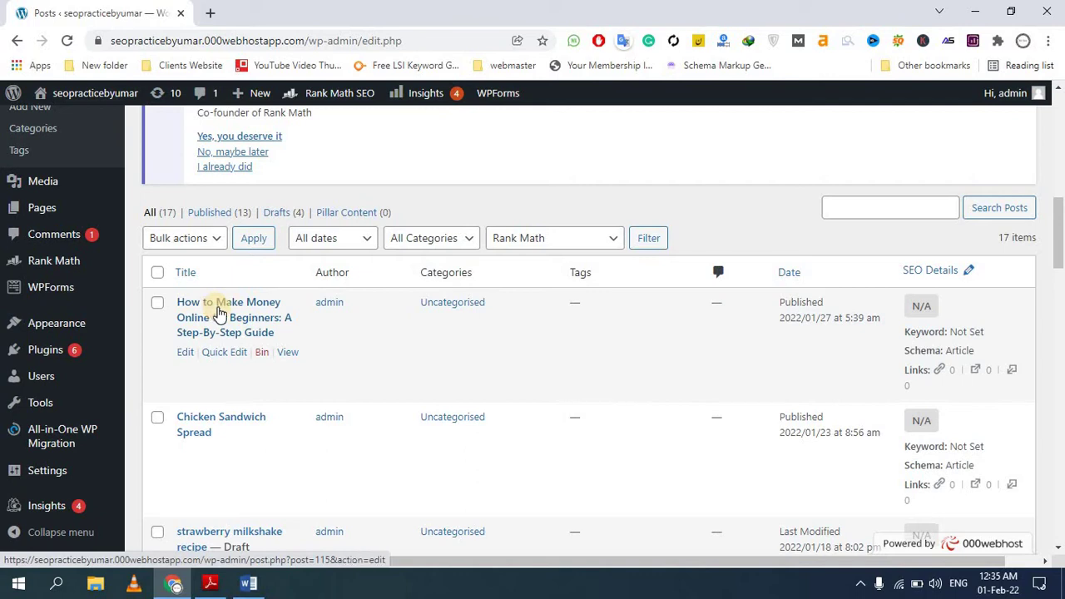
double_click(930, 308)
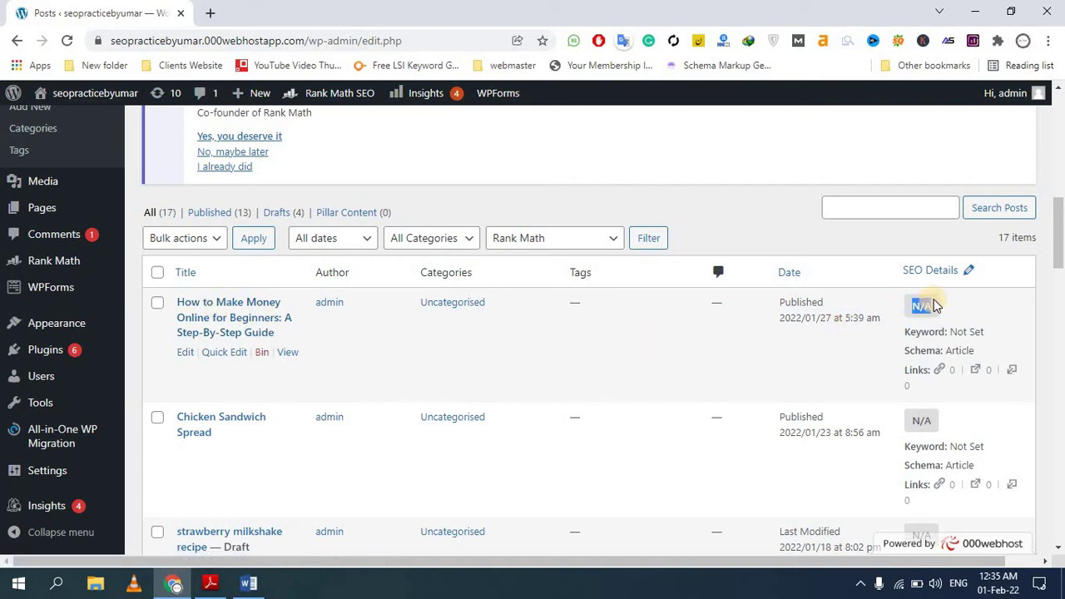
double_click(736, 309)
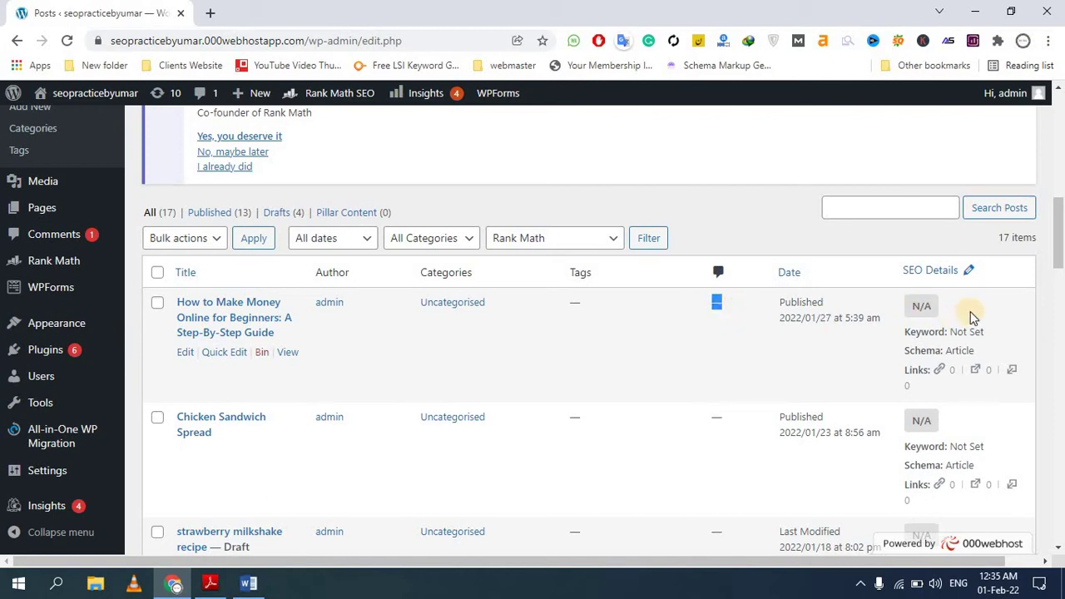
double_click(920, 306)
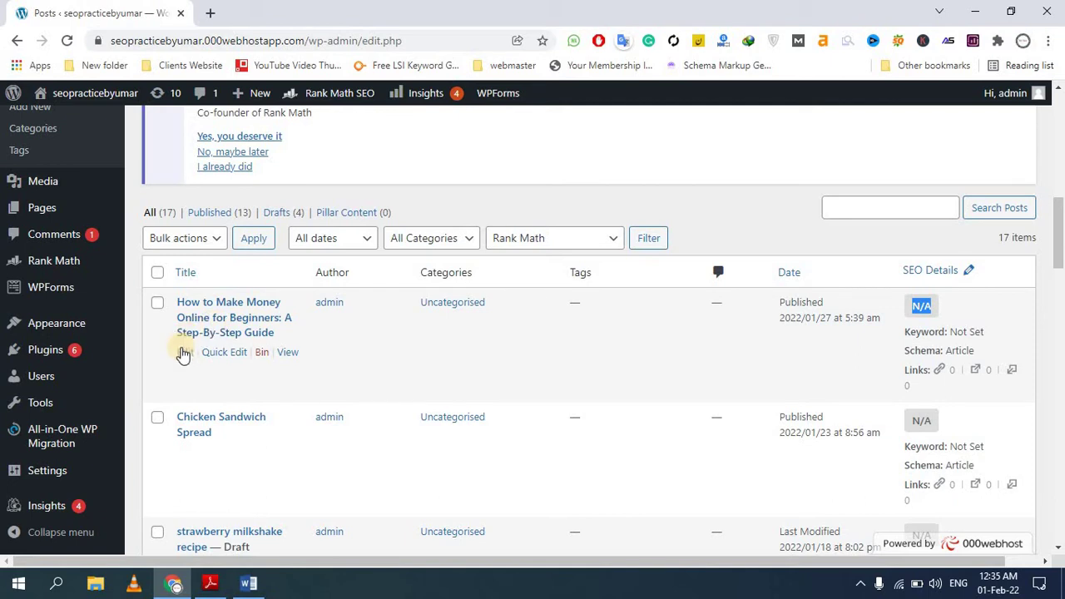
Step: Open the post "How to Make Money Online for Beginners: A Step-By-Step Guide" for editing and display its Rank Math settings
click(185, 353)
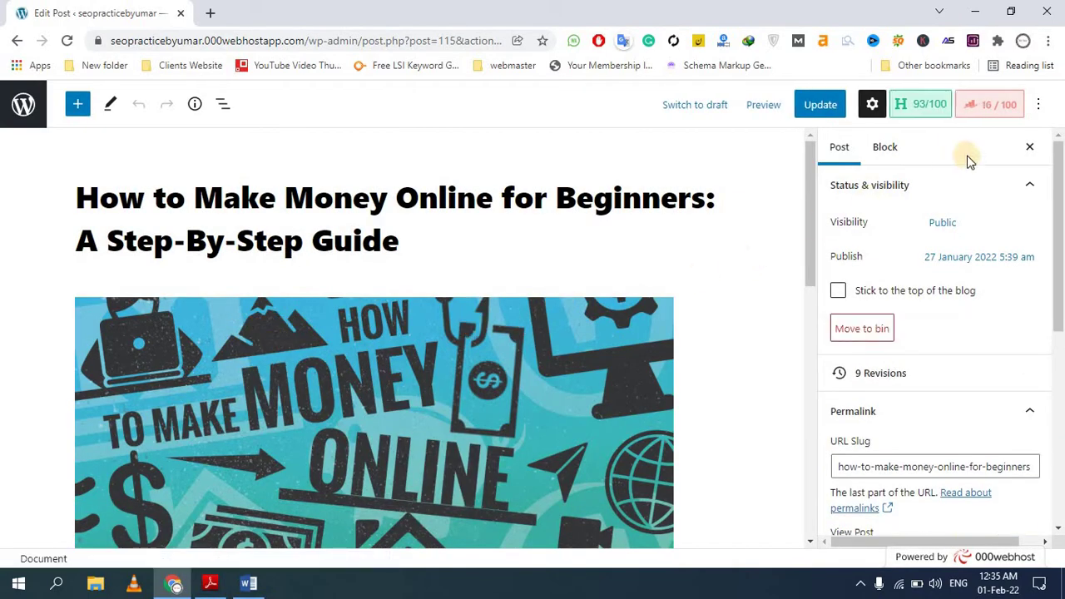
click(990, 107)
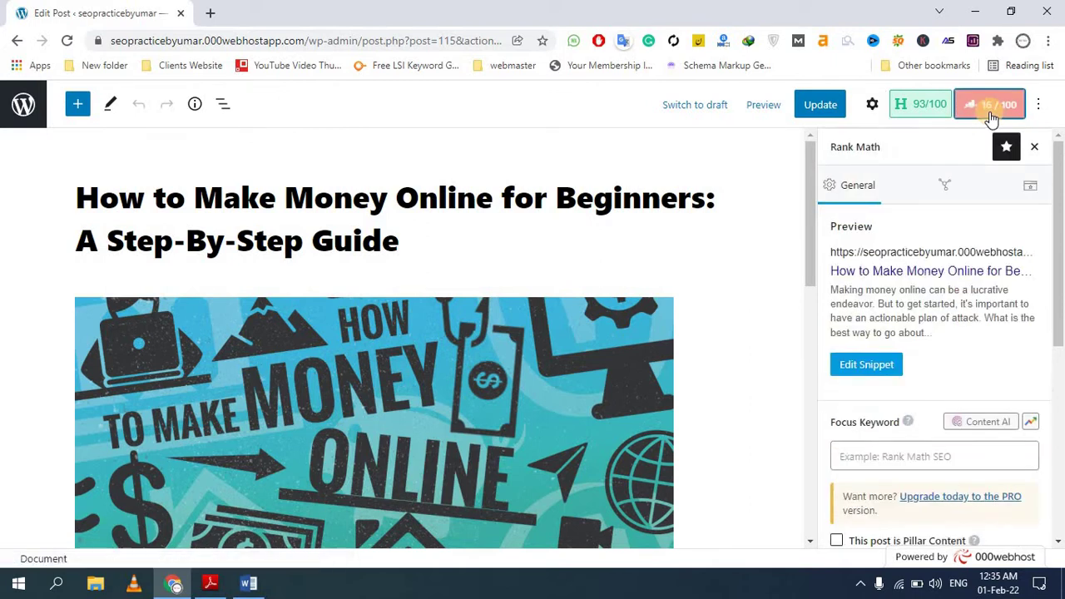
click(992, 115)
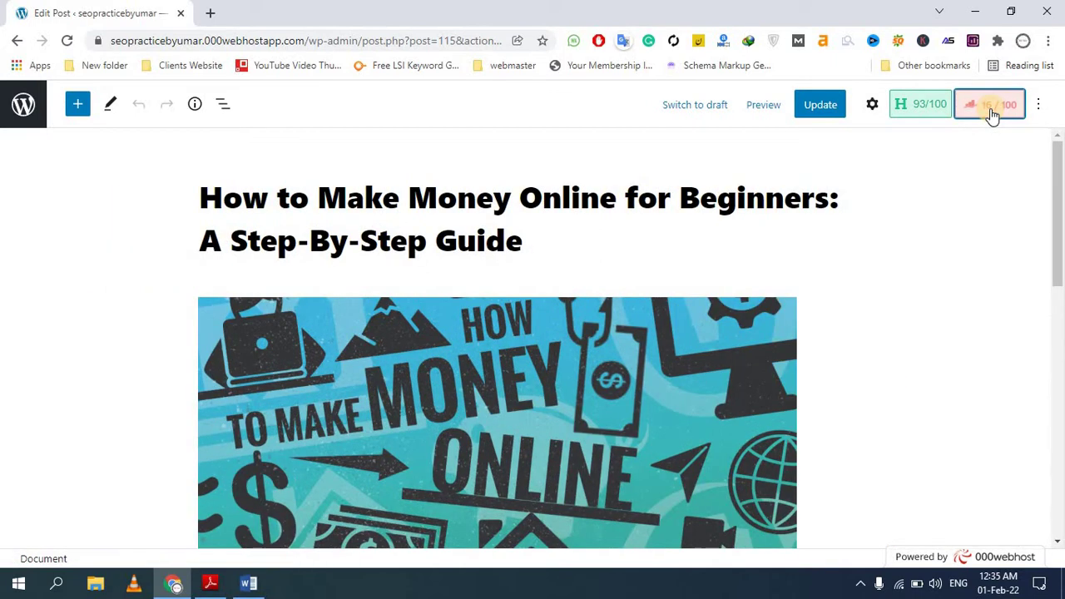
click(992, 115)
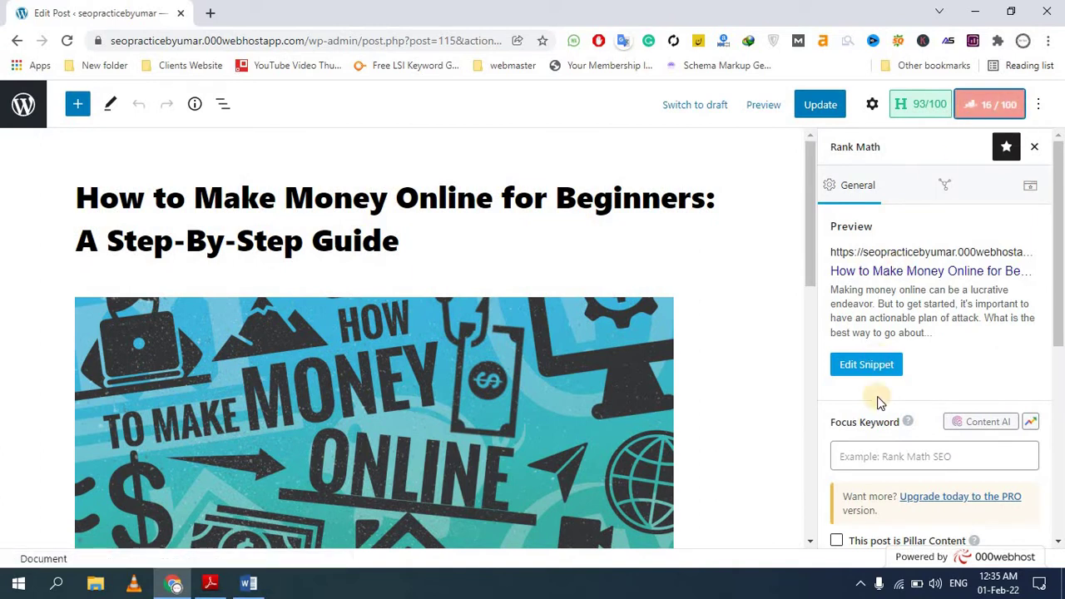
Step: Examine the post's content, its headline analysis and the Rank Math SEO checks
scroll(884, 280, down, 3)
scroll(906, 247, up, 3)
click(990, 104)
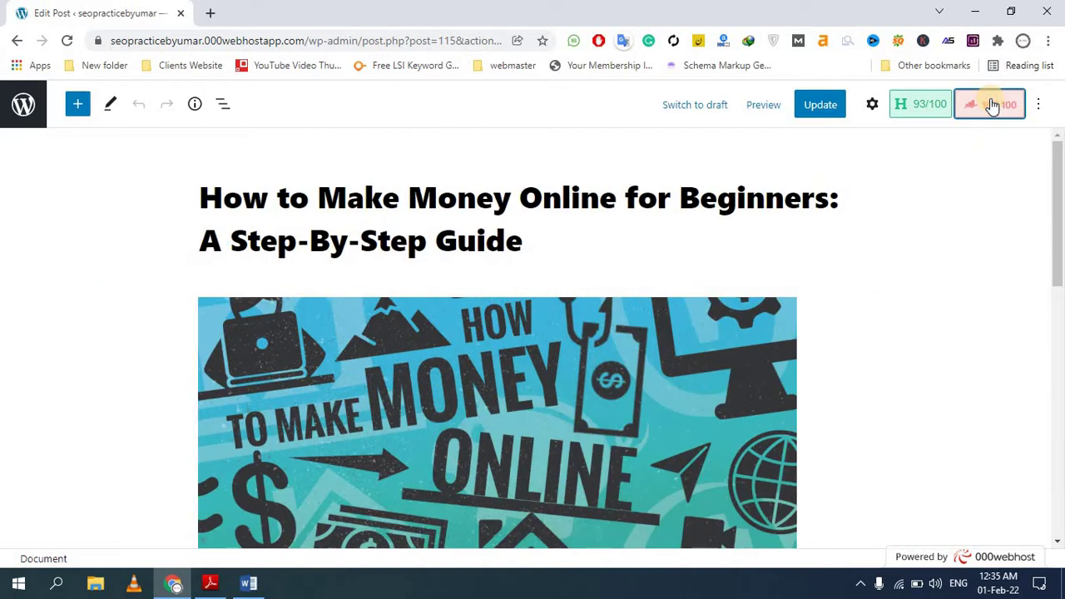
scroll(349, 278, down, 10)
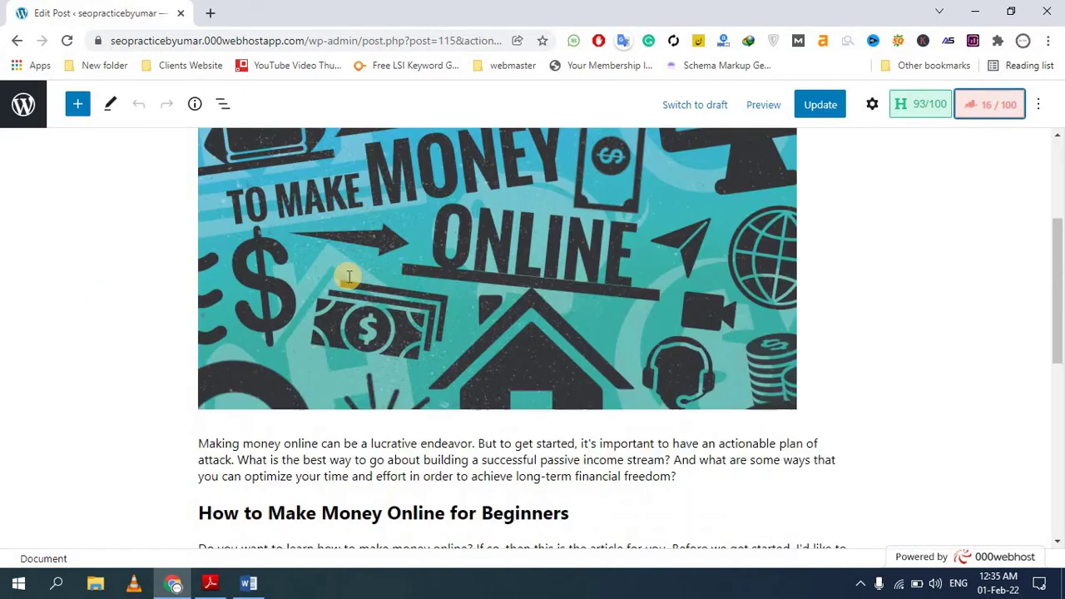
click(987, 120)
click(928, 117)
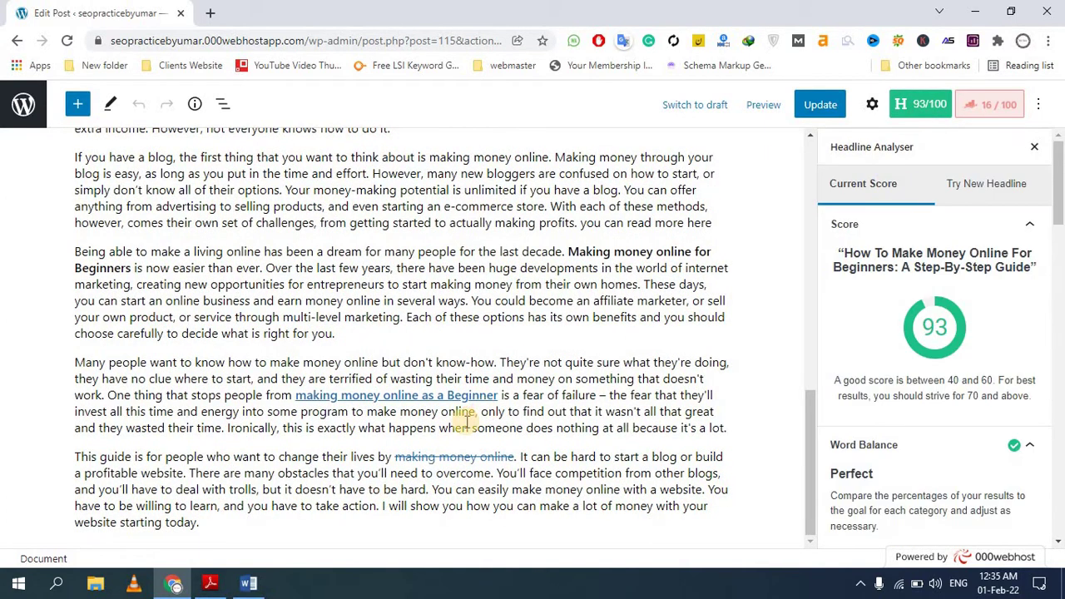
click(978, 120)
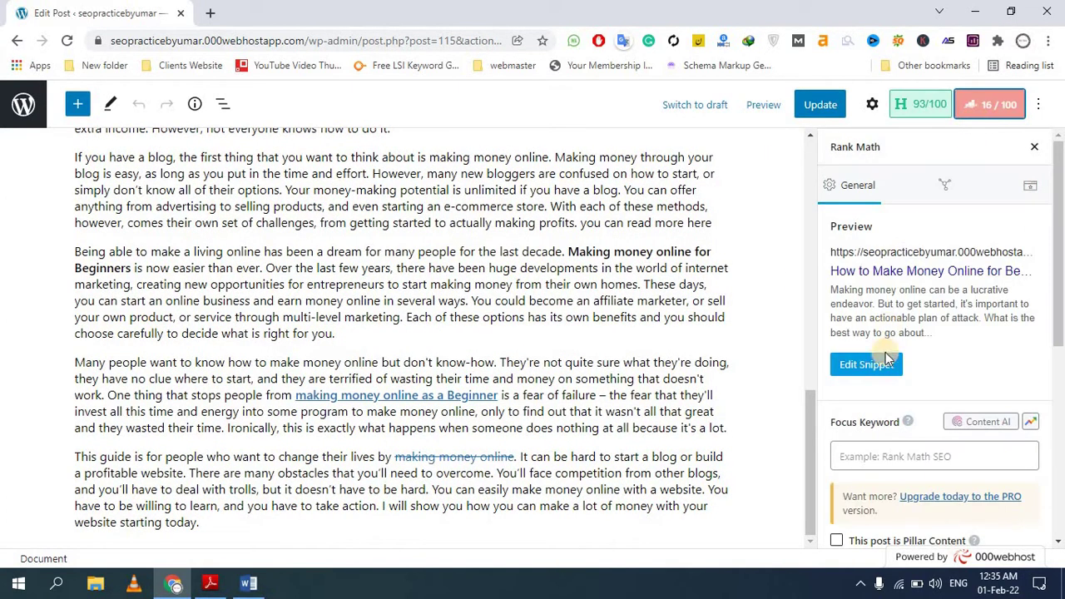
scroll(865, 374, down, 5)
scroll(488, 269, up, 4)
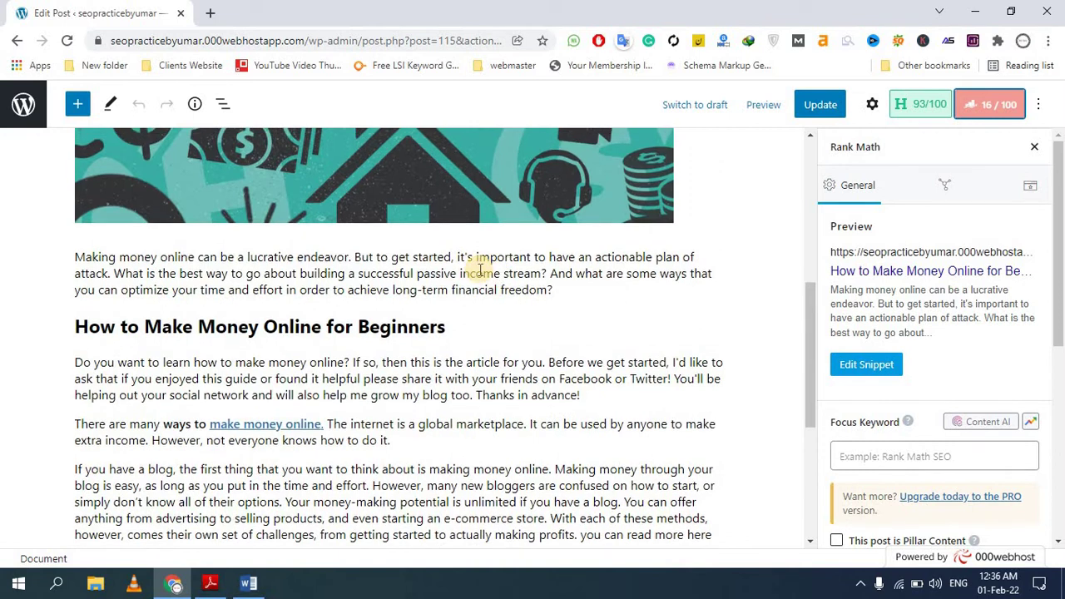
scroll(481, 270, up, 5)
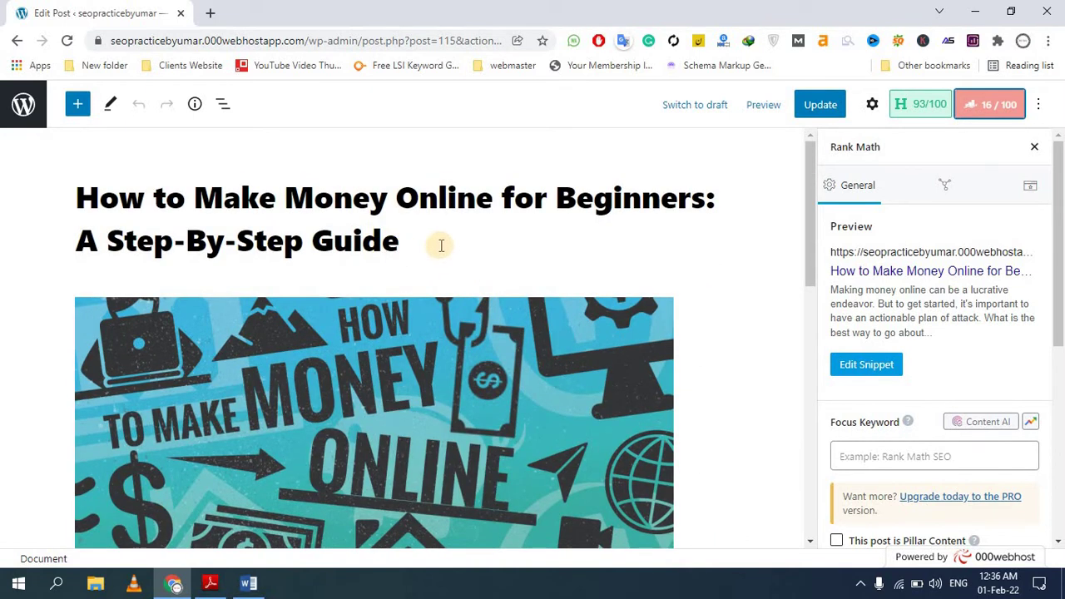
Step: Select "How to Make Money Online for Beginners" in the post title and open wordcounter.net in a new tab
drag(441, 246, 86, 202)
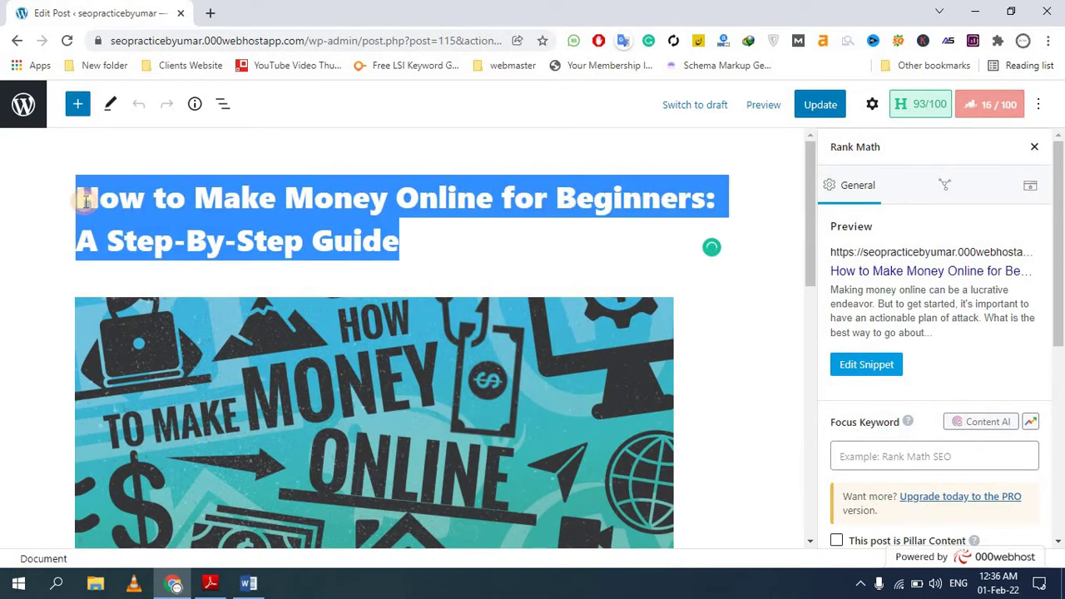
click(96, 200)
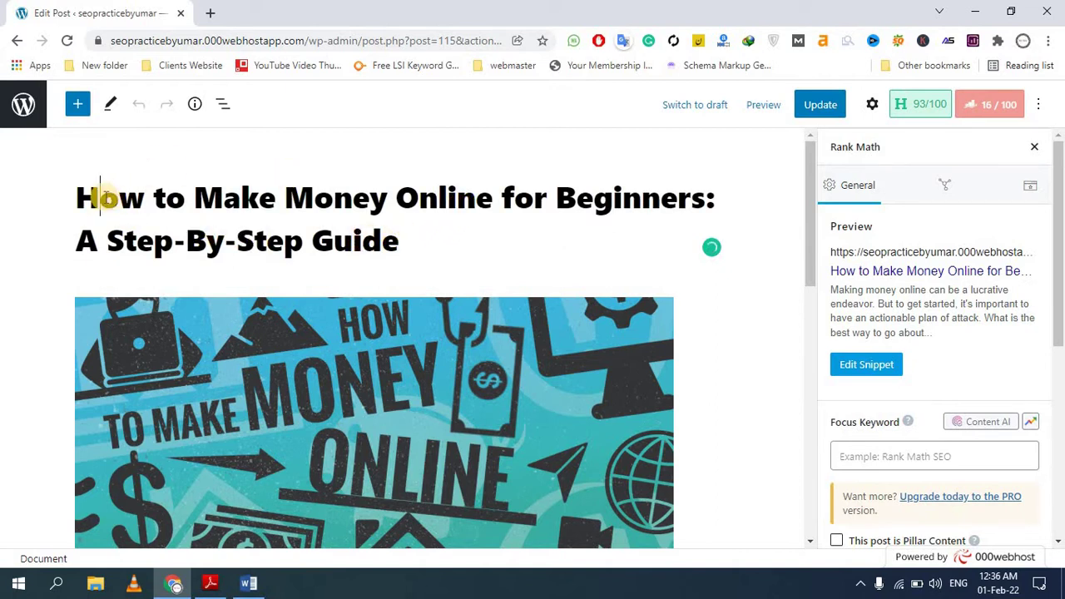
drag(70, 205, 706, 194)
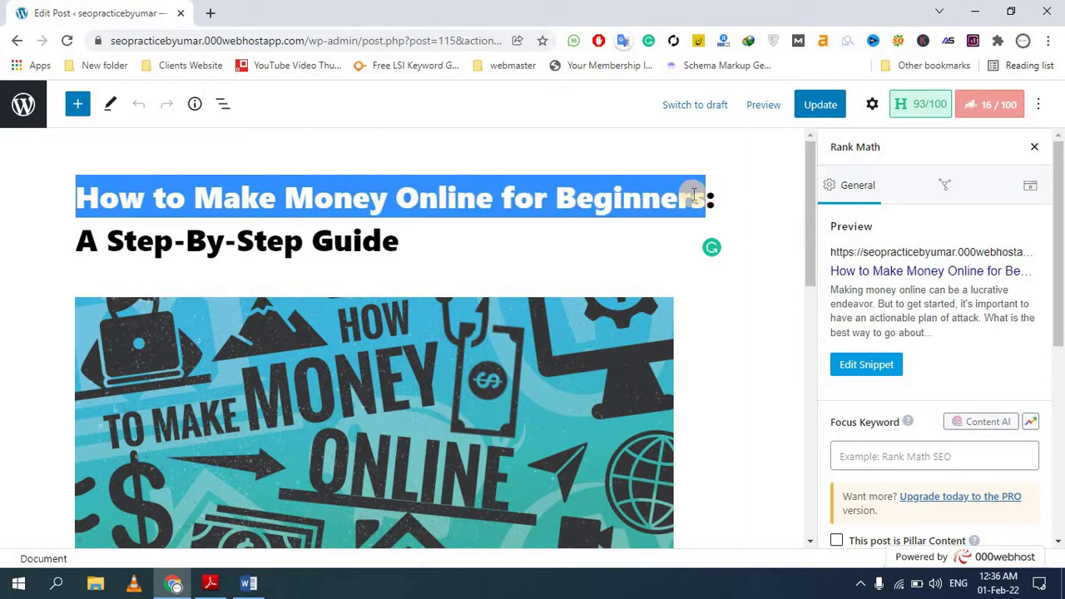
click(211, 13)
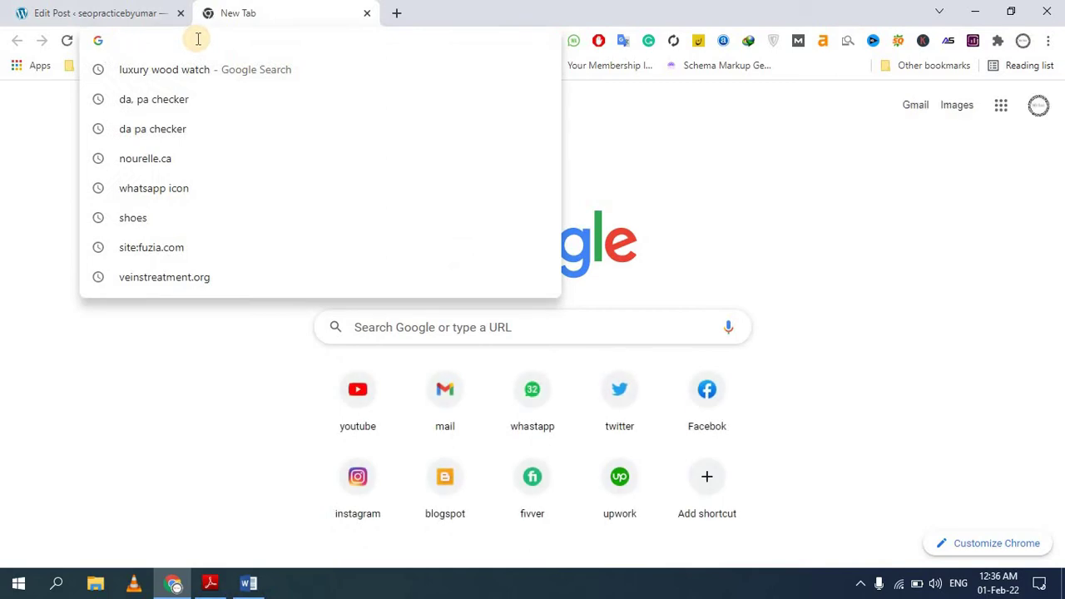
text(wordcounter.net)
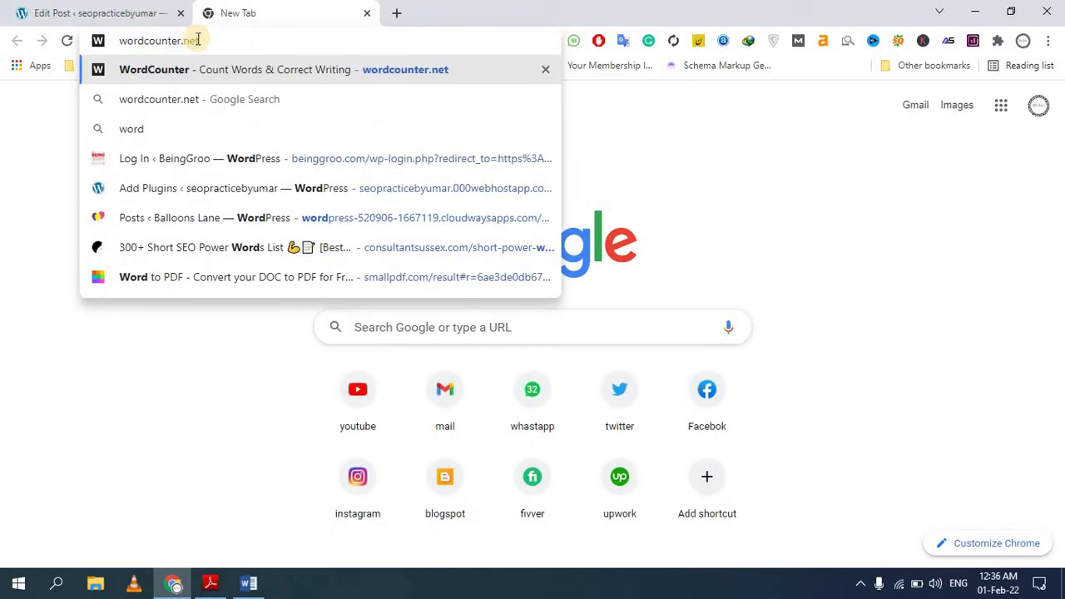
key(Return)
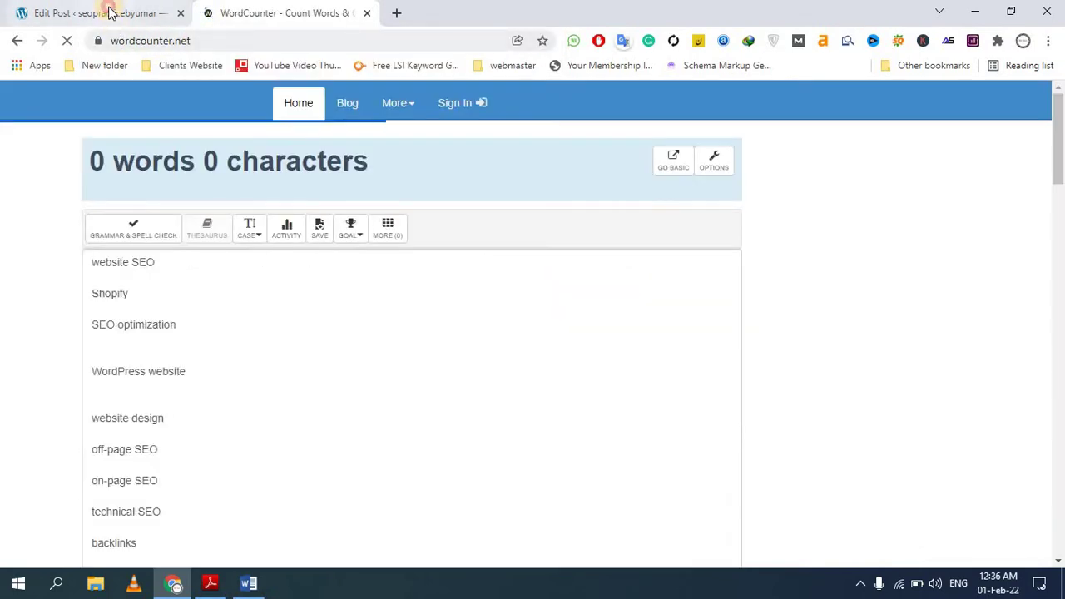
Step: Clear the keyword list at the start of the word counter's text and return to the post editor
click(108, 12)
click(261, 12)
scroll(162, 309, down, 4)
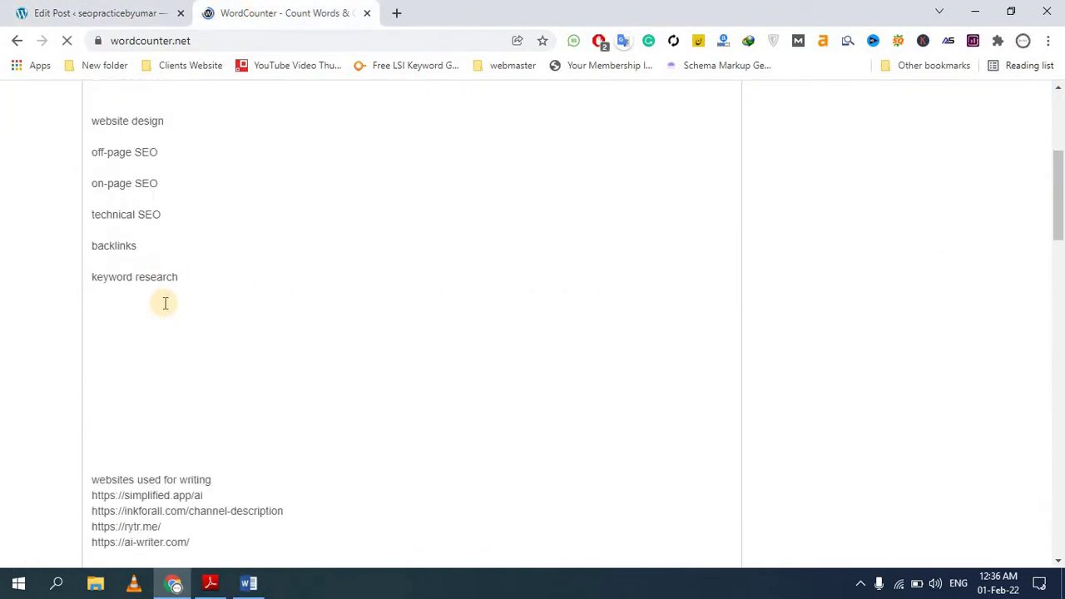
key(ctrl+a)
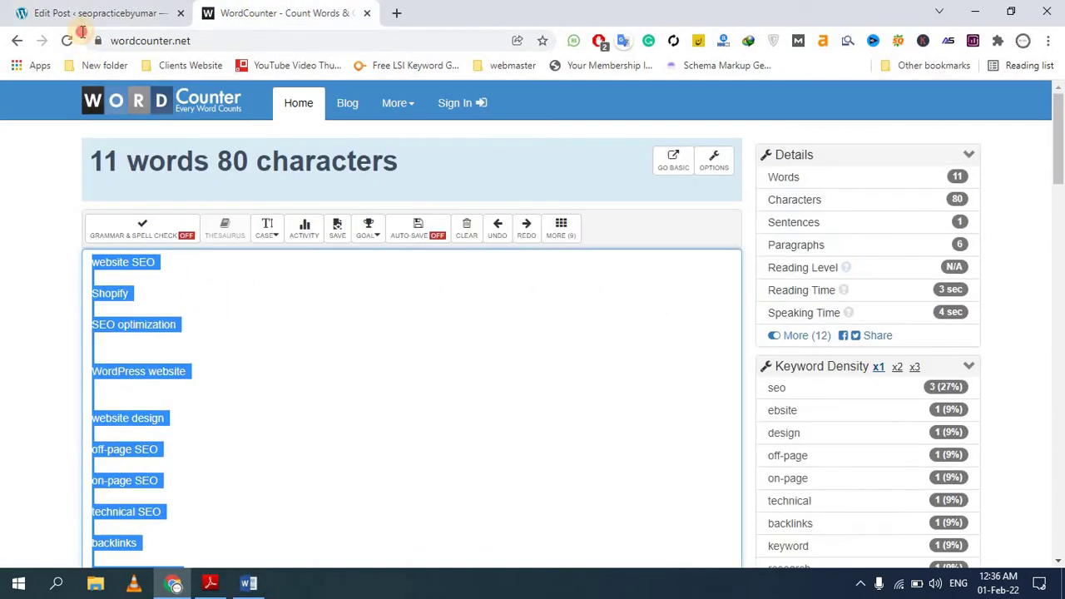
key(ctrl+v)
click(92, 13)
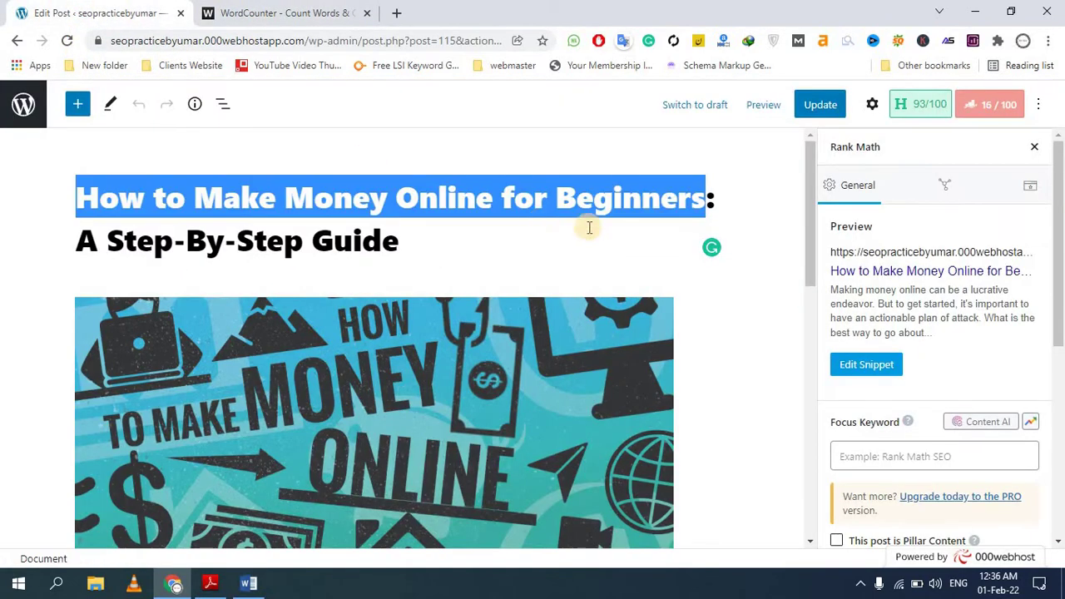
scroll(891, 254, down, 3)
scroll(875, 225, up, 1)
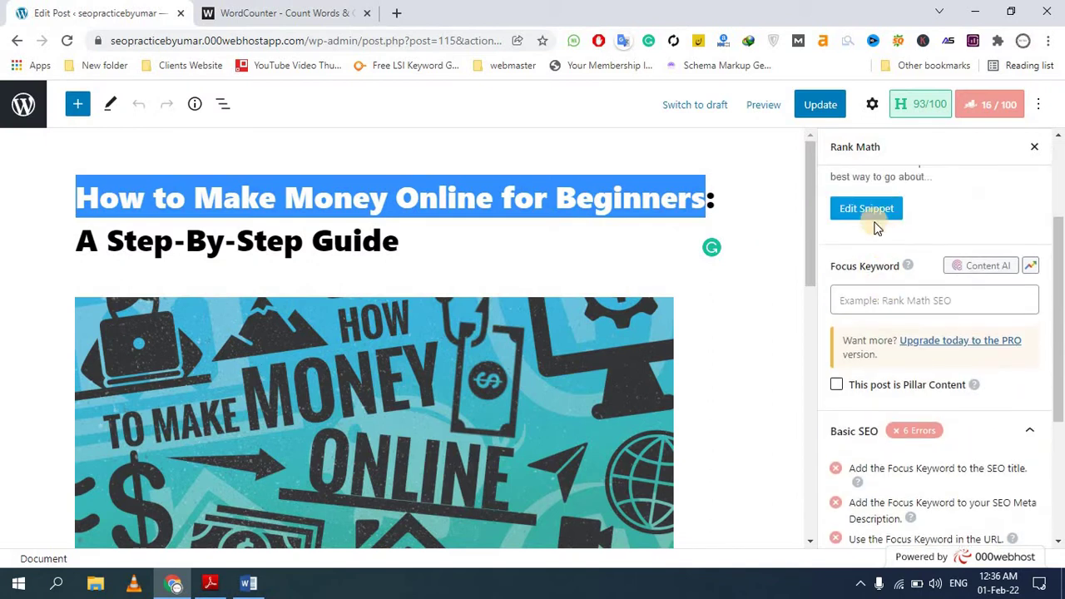
click(866, 210)
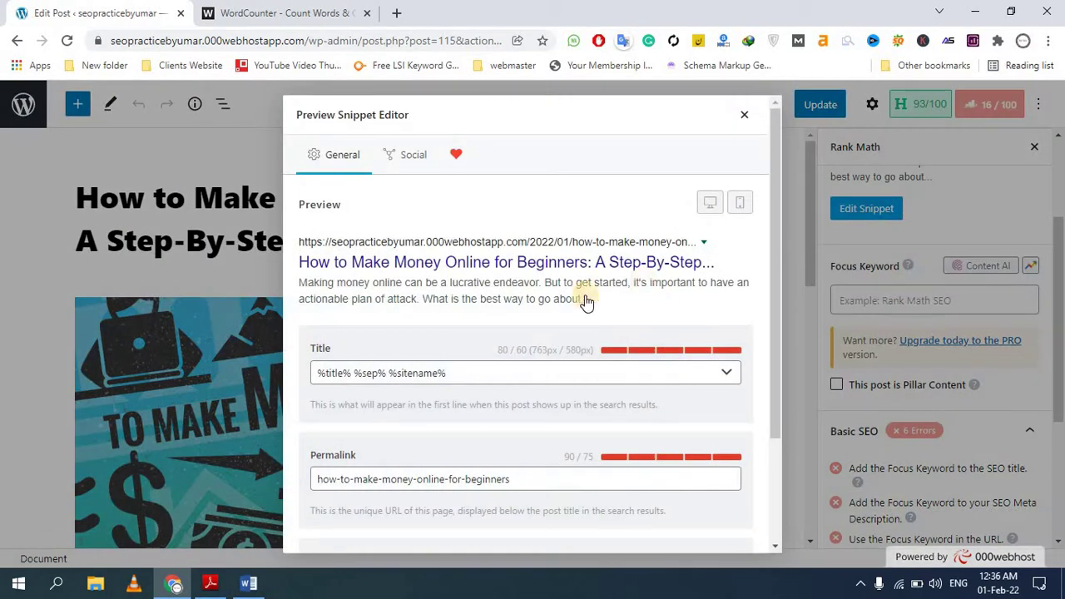
scroll(366, 235, down, 2)
click(367, 235)
drag(448, 232, 300, 230)
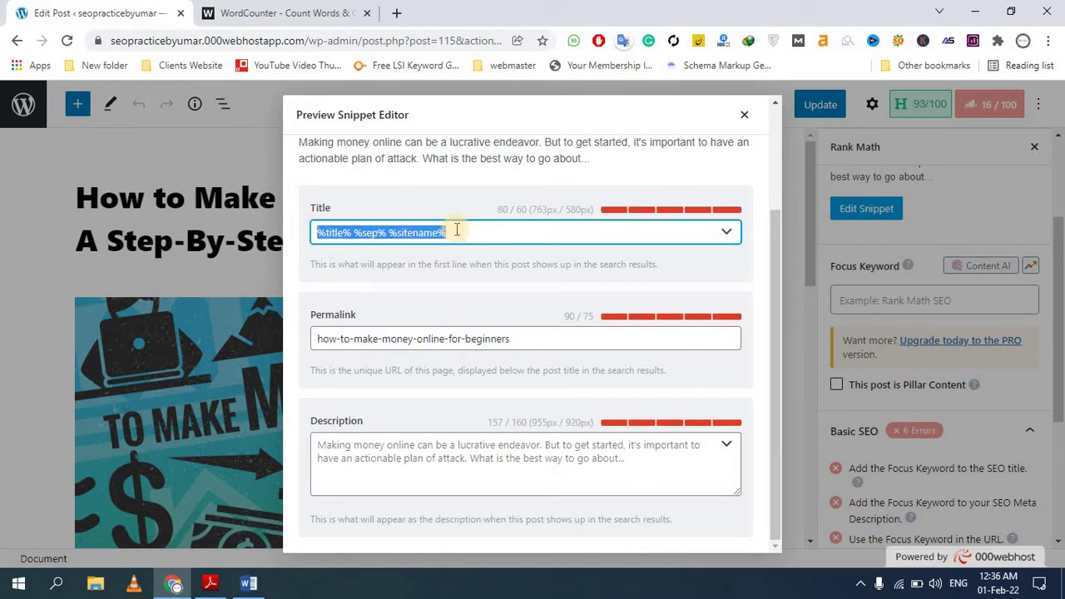
click(287, 10)
click(100, 10)
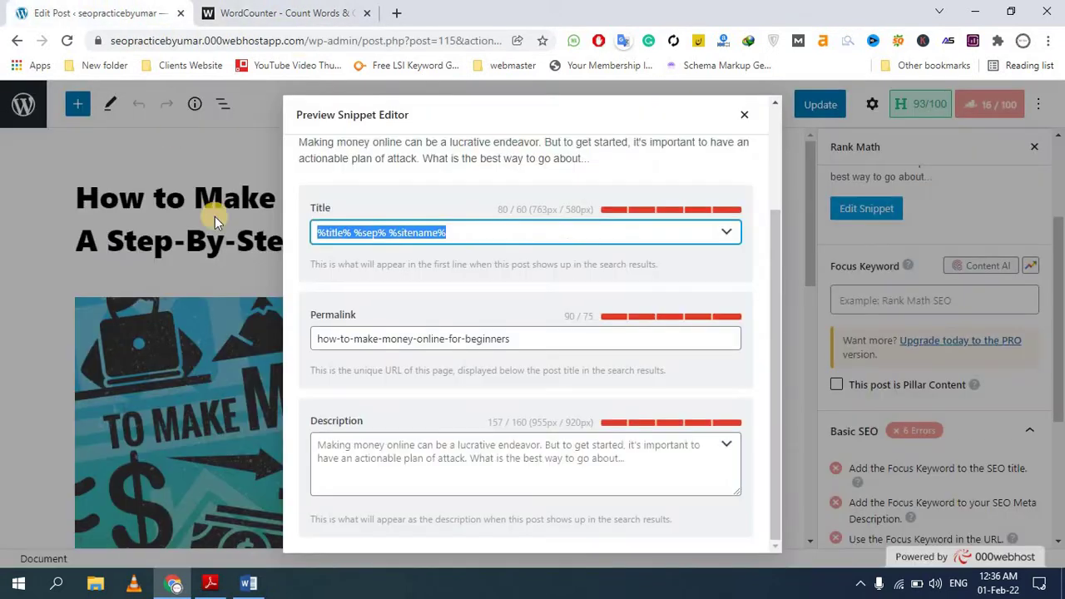
click(755, 112)
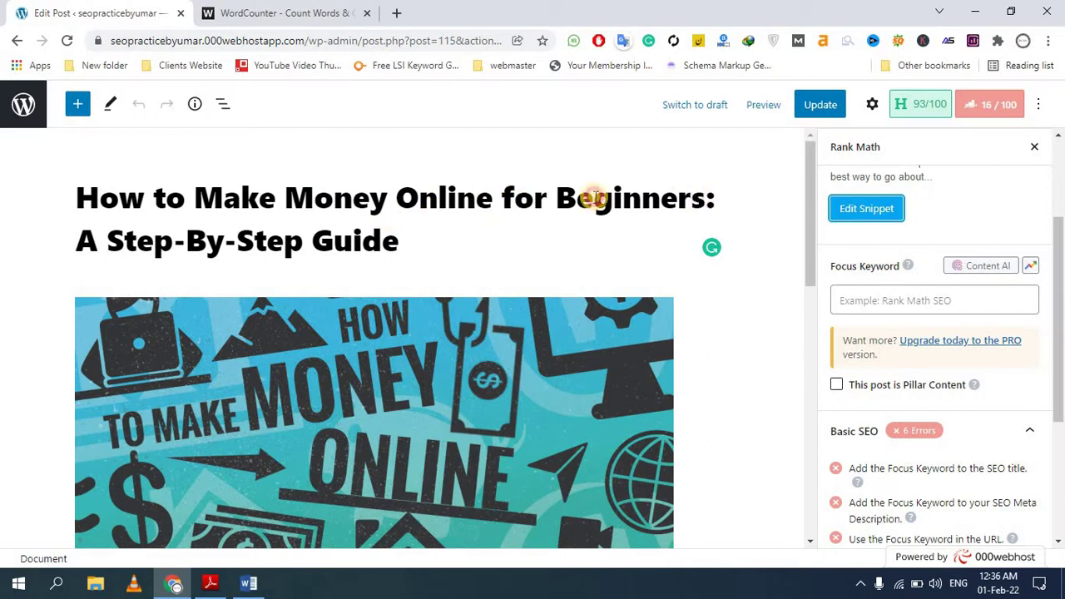
Step: Copy "How to Make Money Online for Beginners" from the post title into the word counter's text and return to the post
drag(706, 198, 79, 196)
key(ctrl+c)
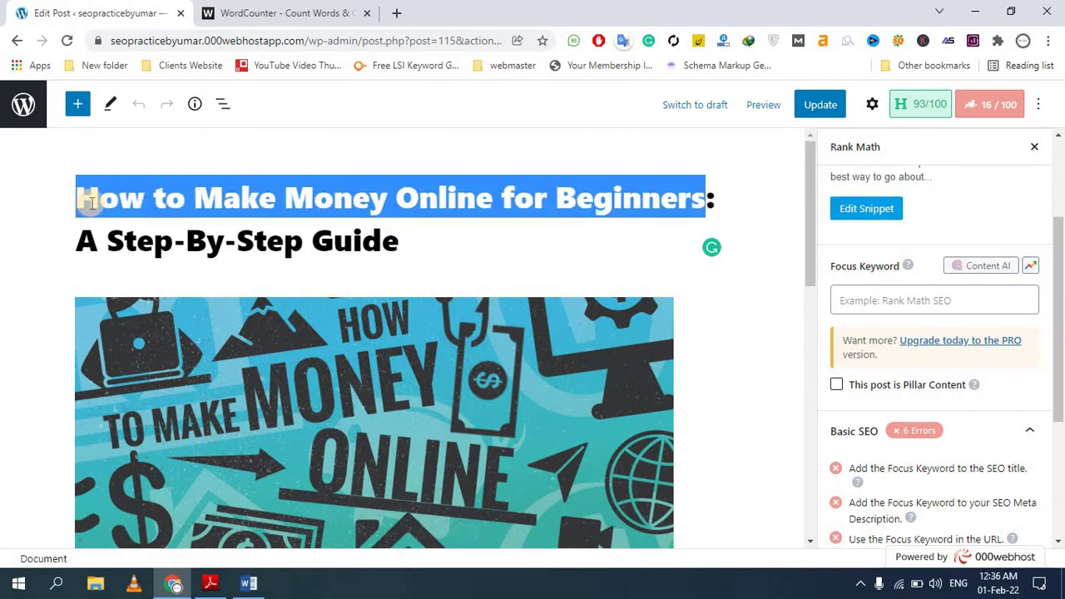
click(211, 12)
click(187, 268)
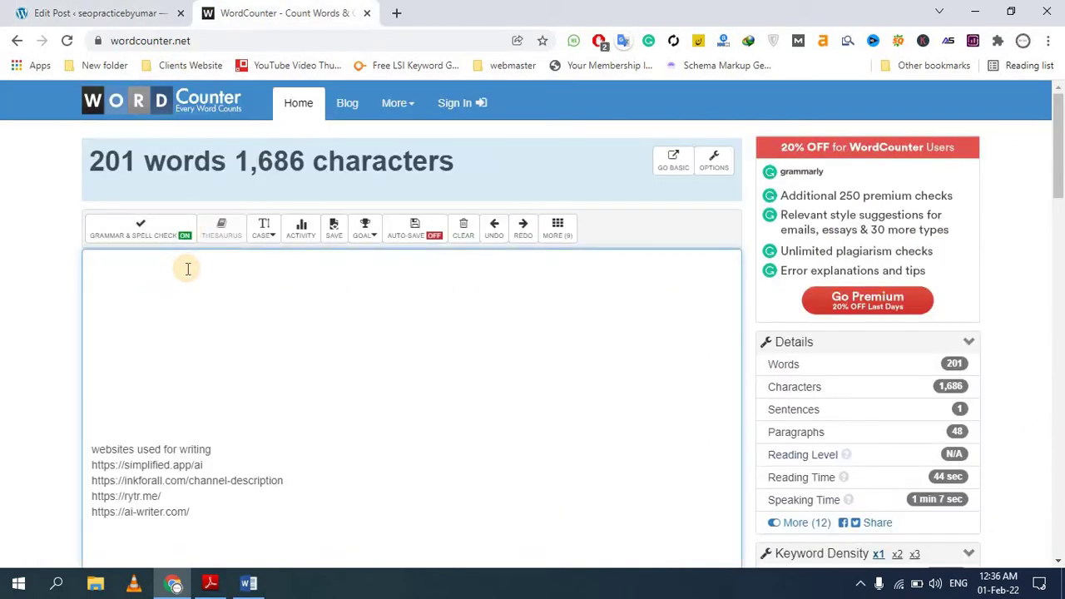
key(ctrl+v)
click(91, 12)
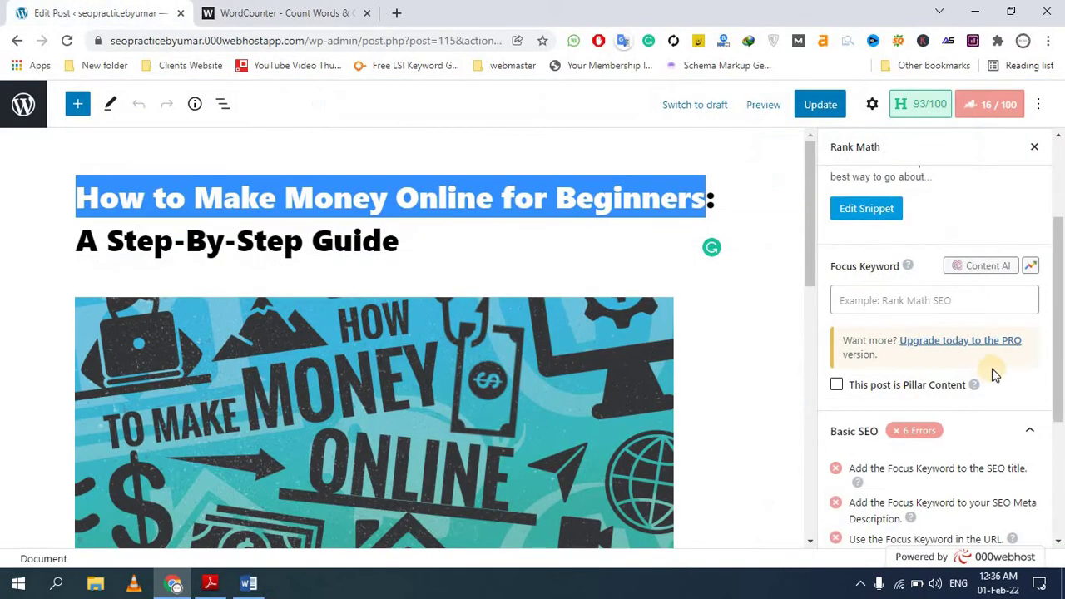
Step: Replace the snippet's SEO title variables with "How to Make Money Online for Beginners |" and close the snippet editor
click(866, 209)
click(418, 374)
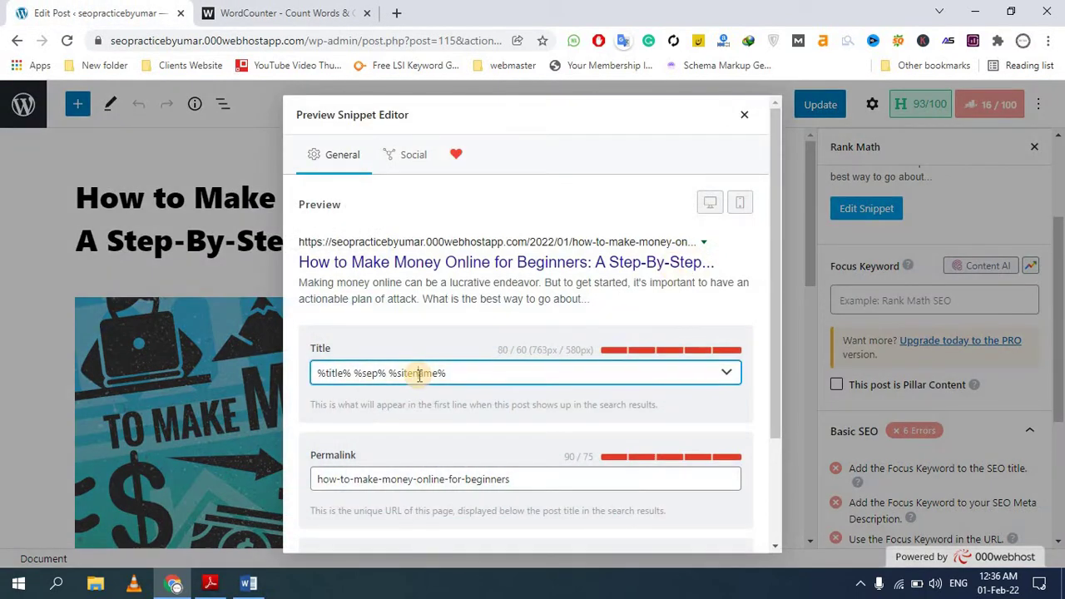
drag(463, 374, 295, 362)
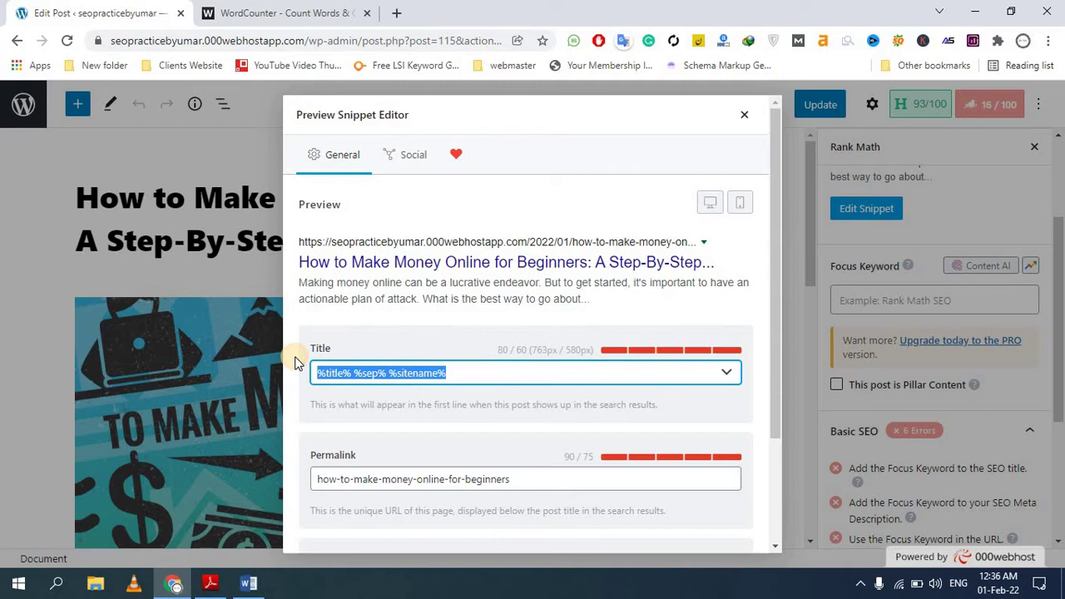
key(ctrl+v)
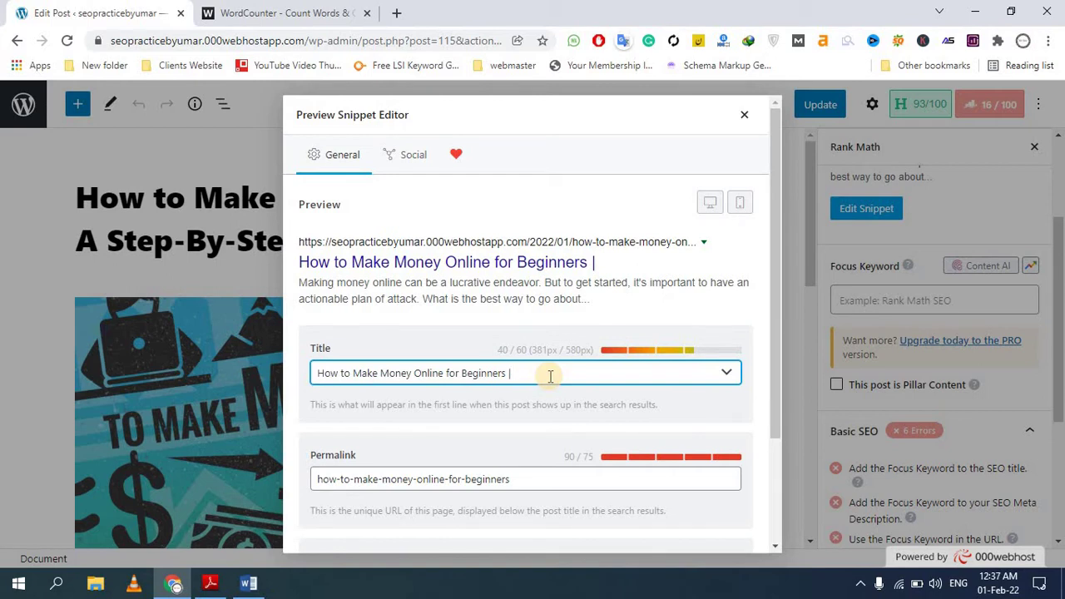
click(556, 123)
click(744, 116)
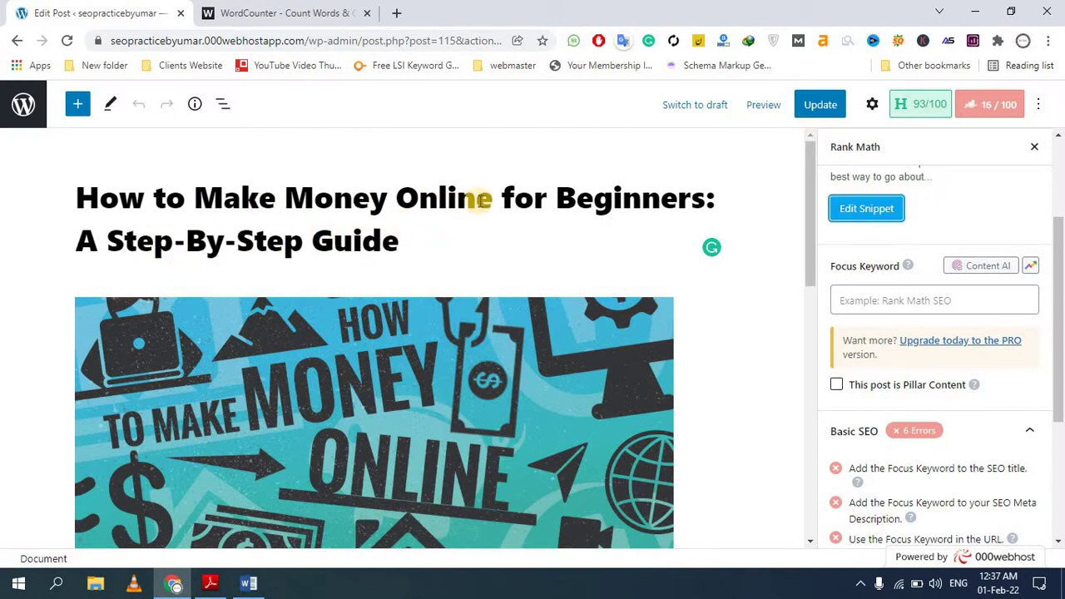
Step: Search Google in a new tab for "allintitle:How to Make Money Online for Beginners"
click(283, 11)
key(ctrl+t)
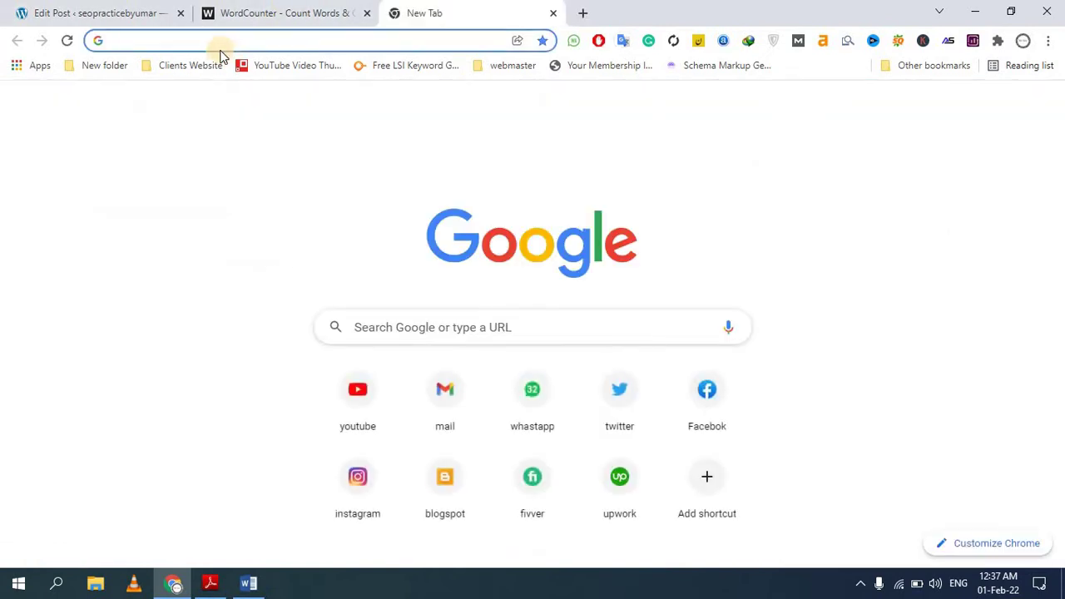
click(219, 47)
text(allintitl)
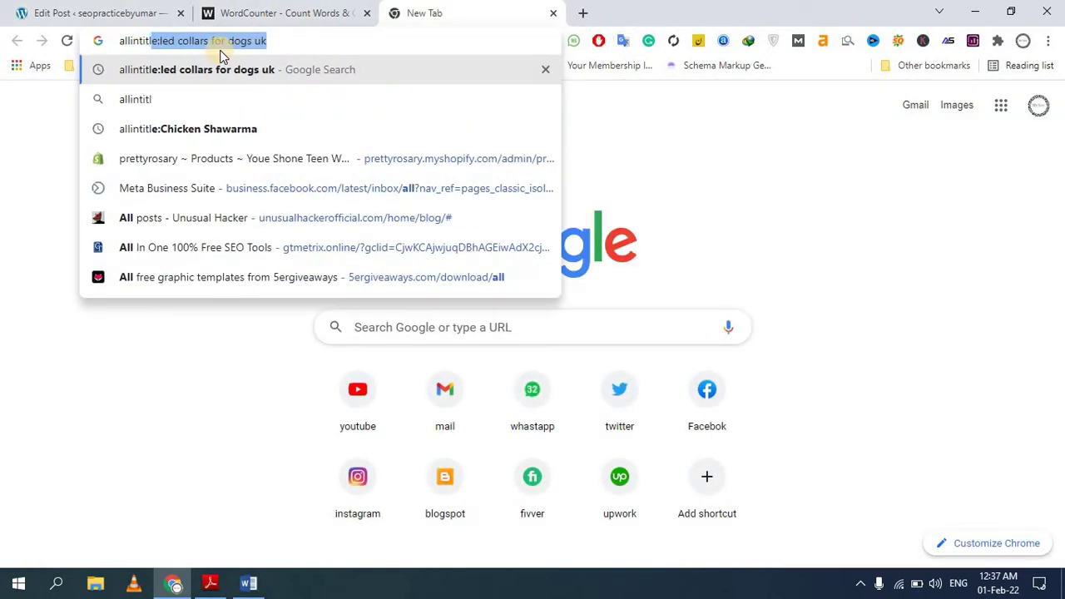
text(e:)
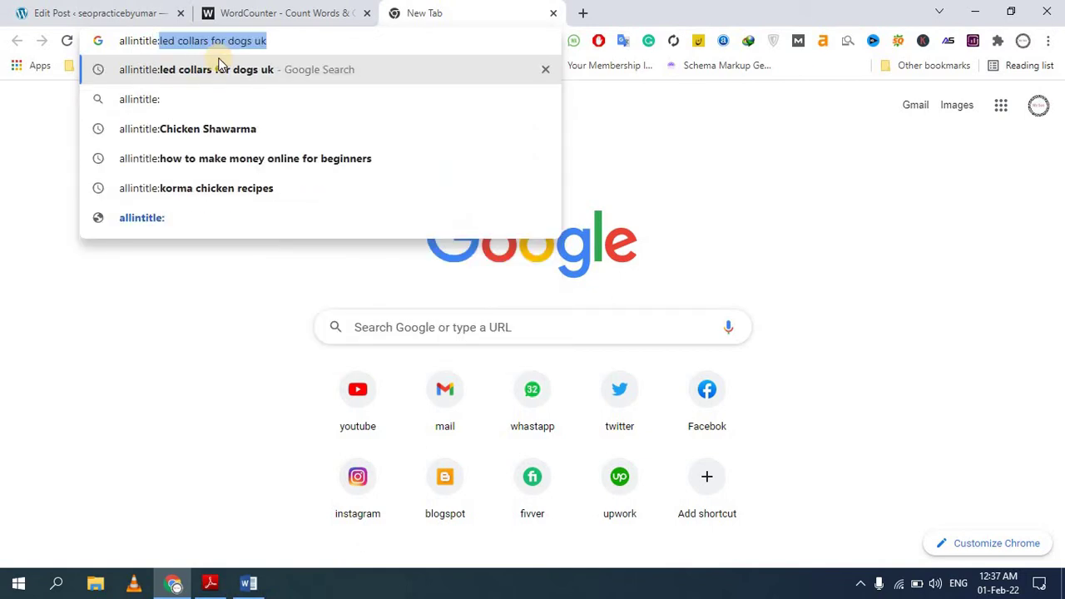
key(ctrl+v)
key(Return)
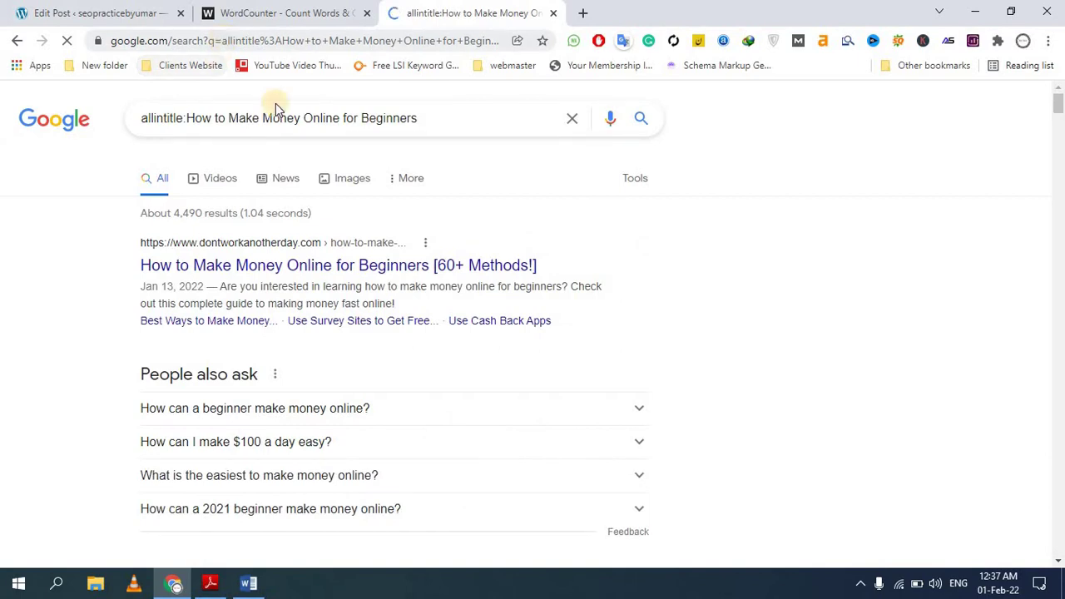
Step: Examine how the competing pages in the search results word their titles around the keyword
scroll(378, 220, down, 3)
scroll(374, 226, down, 3)
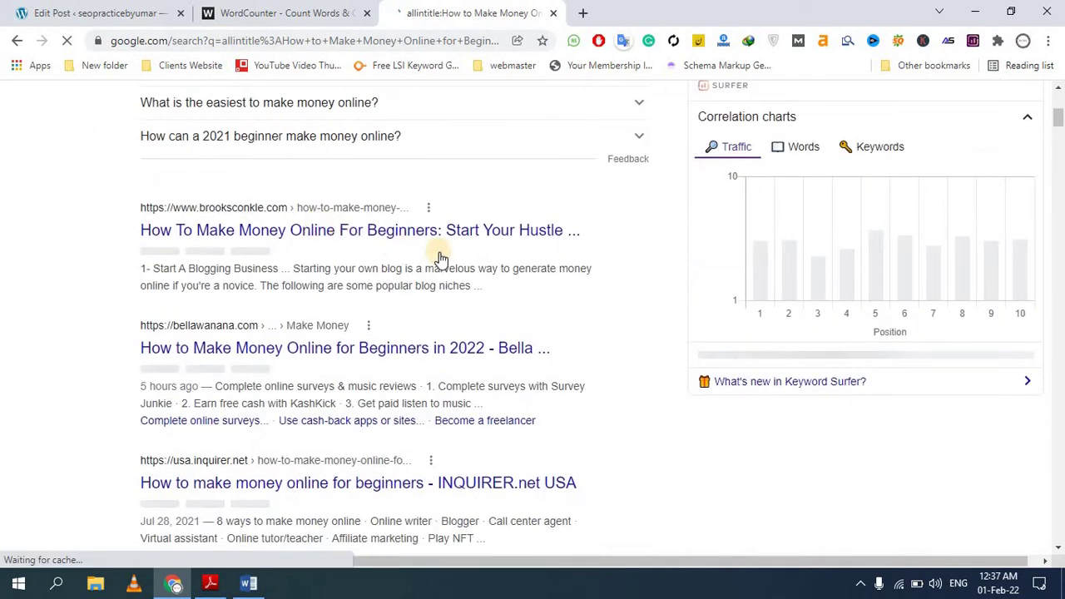
scroll(366, 259, down, 1)
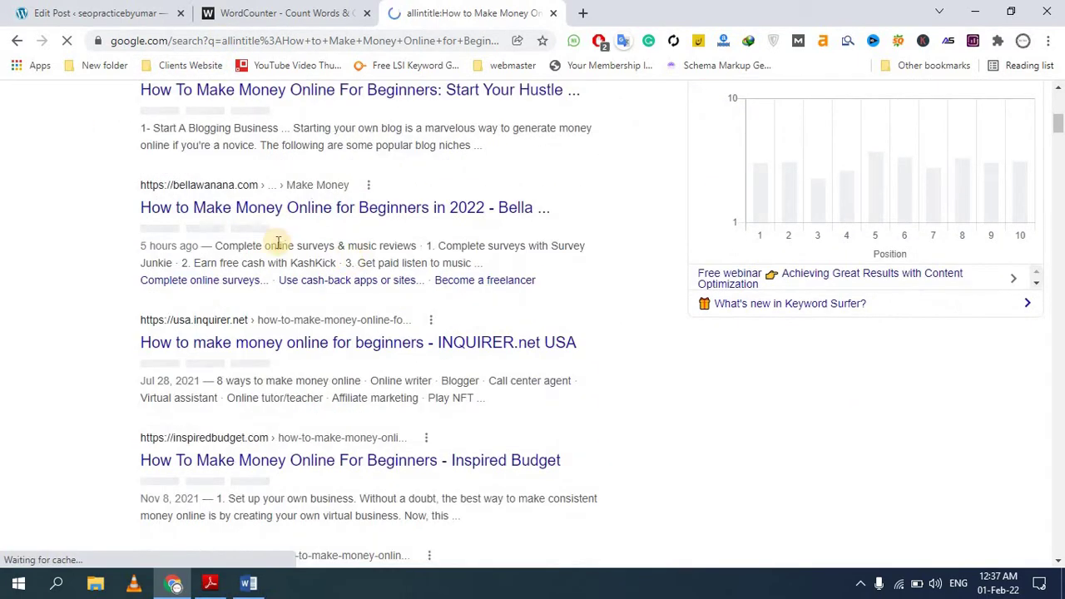
scroll(250, 240, down, 3)
scroll(333, 266, down, 6)
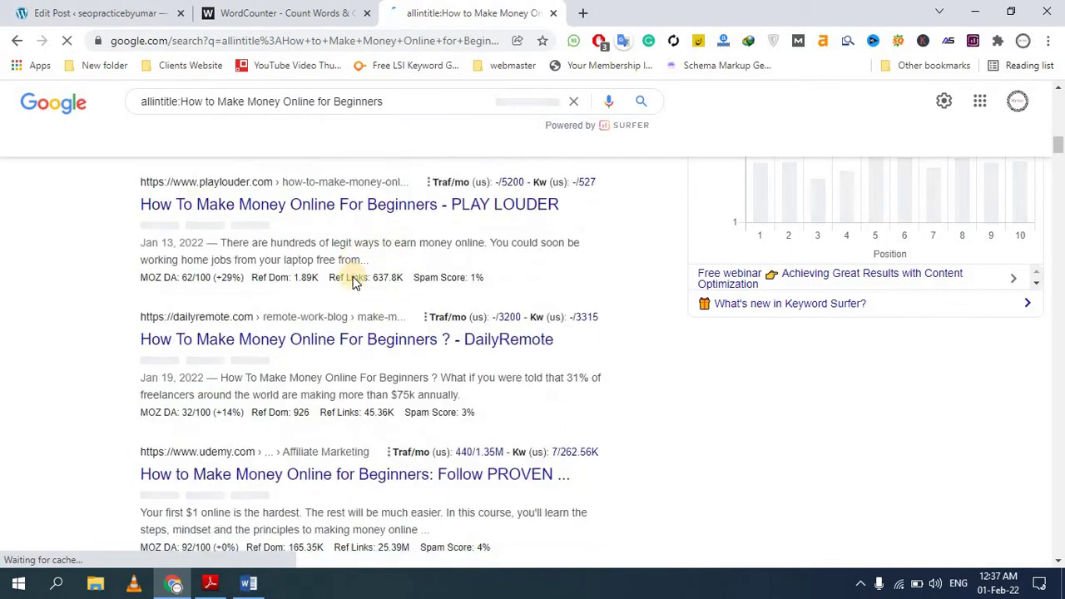
scroll(458, 337, down, 4)
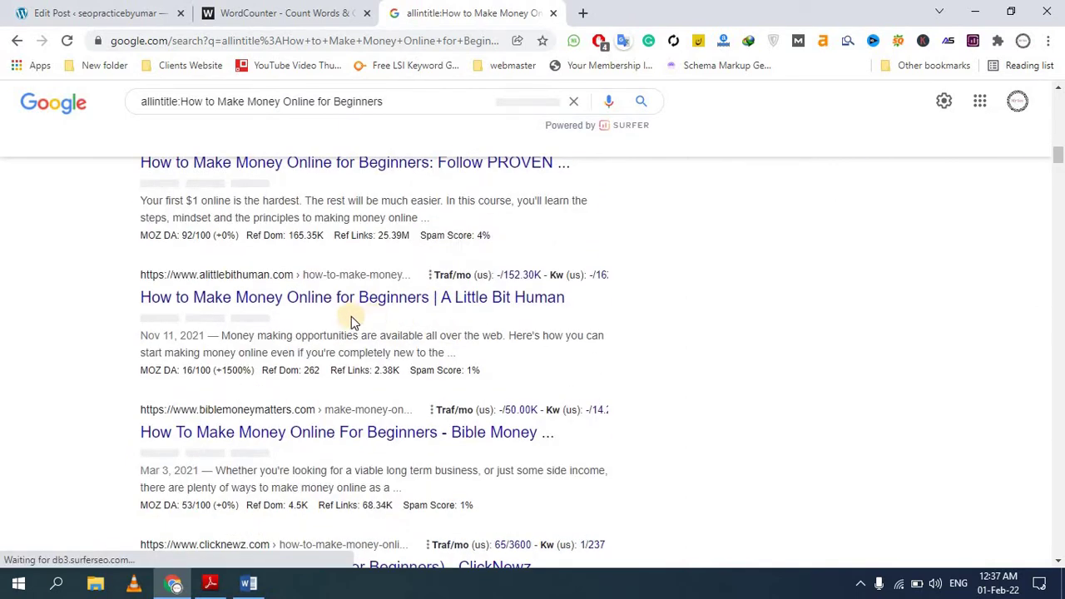
scroll(329, 312, down, 3)
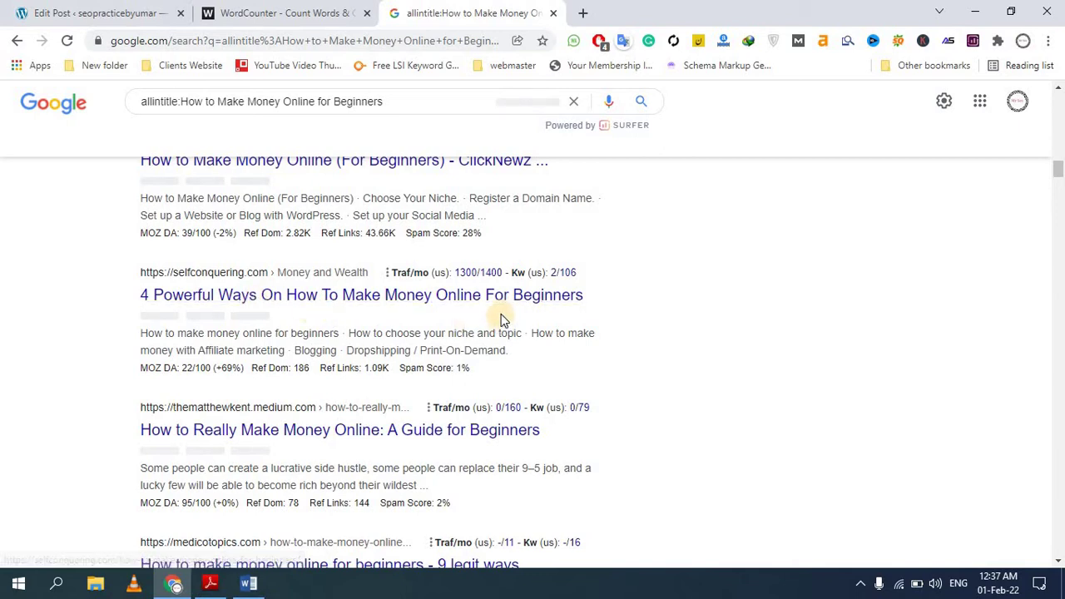
scroll(466, 283, down, 2)
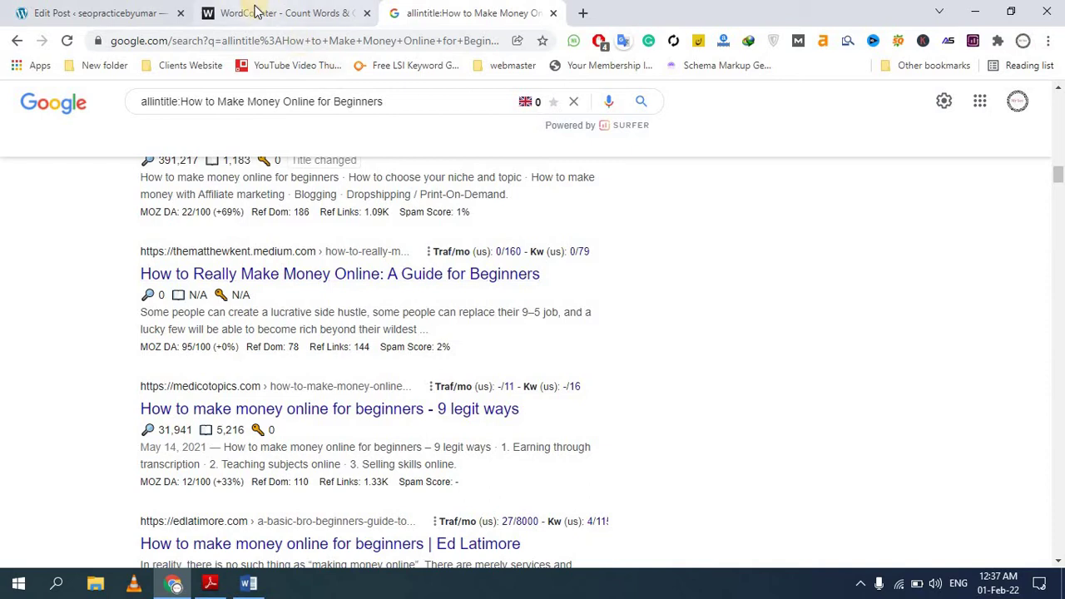
Step: Compare "Step-By-Step Guide" in the post title with the titles in the Google results and return to the post
click(83, 13)
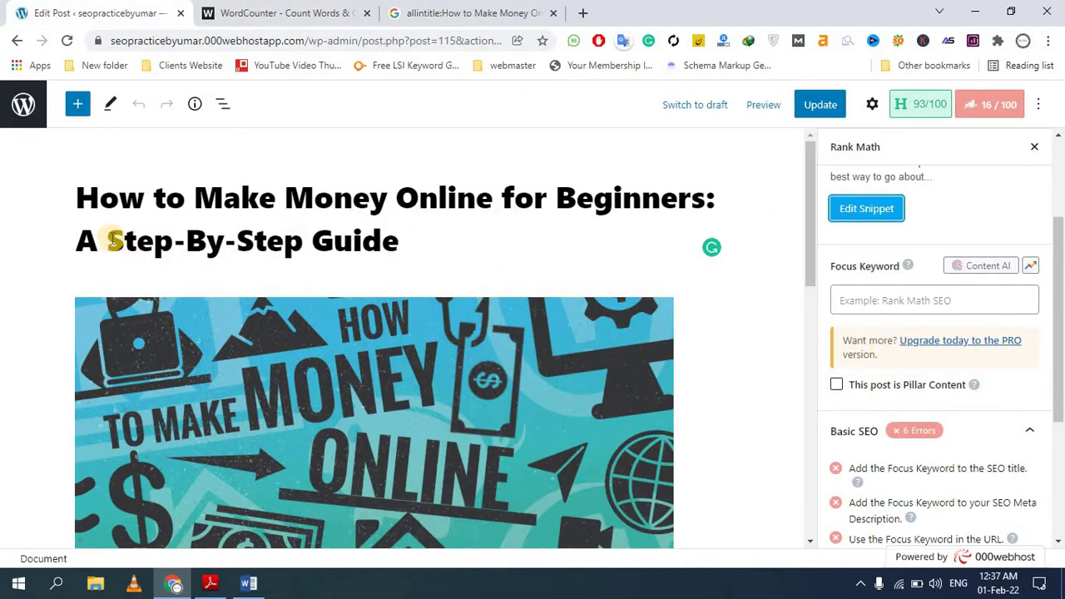
drag(108, 241, 397, 252)
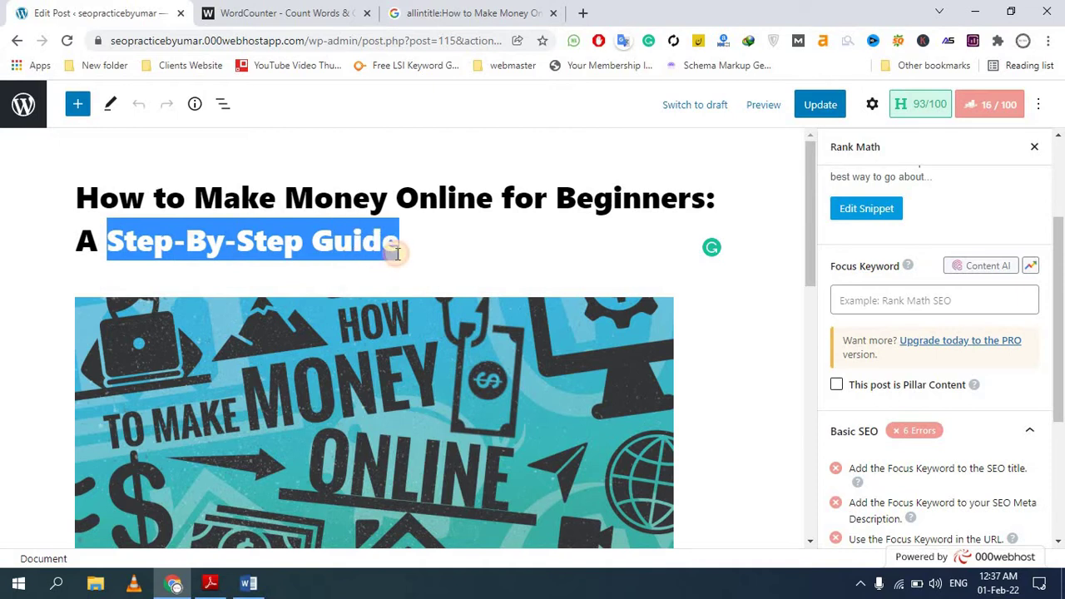
click(441, 12)
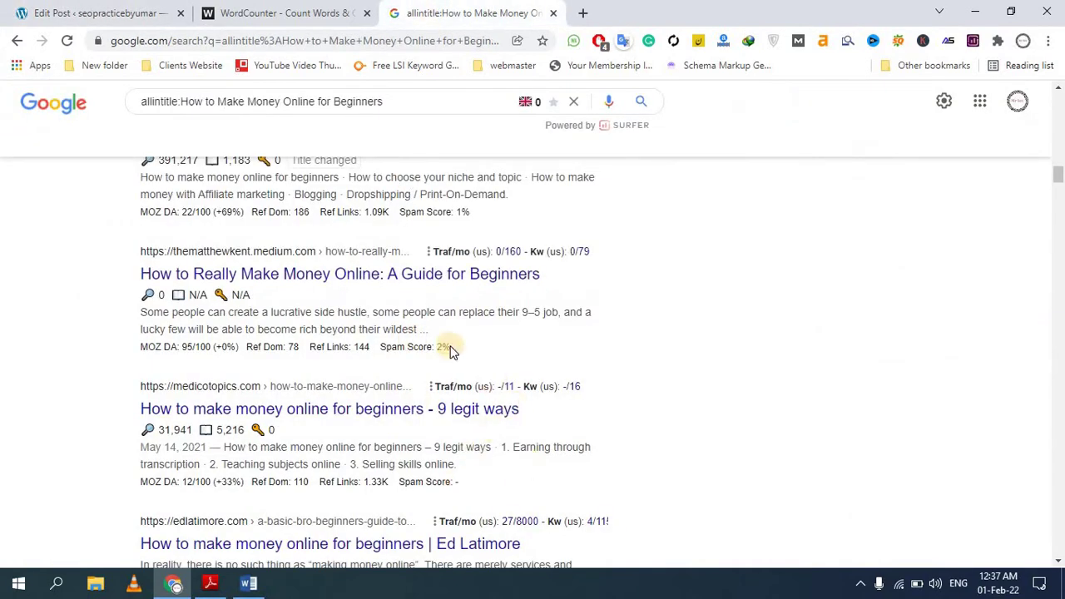
scroll(450, 341, down, 2)
click(138, 6)
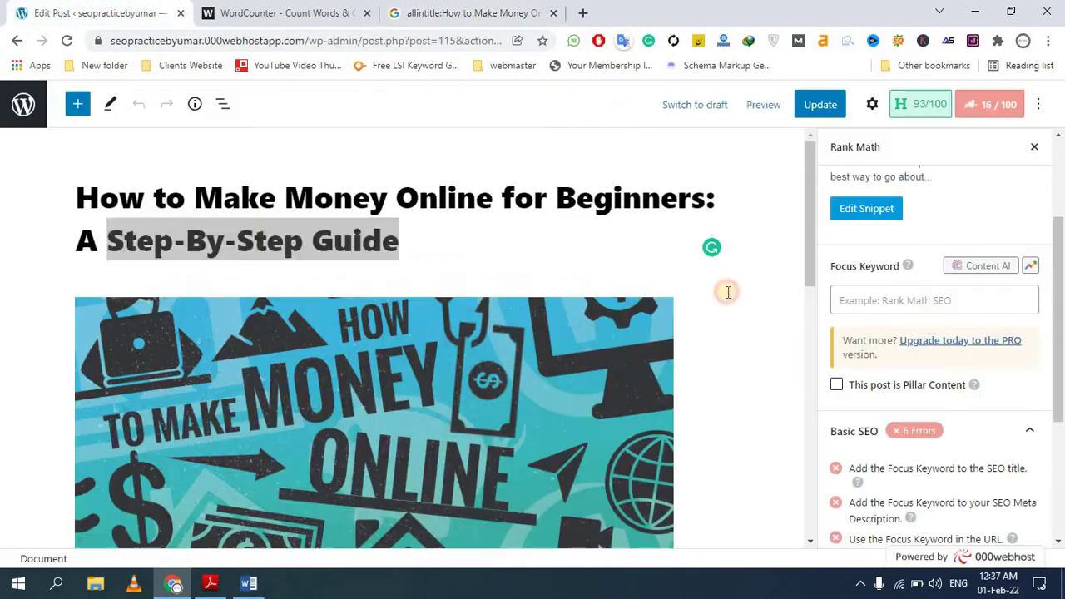
Step: Change the snippet's SEO title to "How to Make Money Online for Beginners step by setp guide" and check its length
click(855, 211)
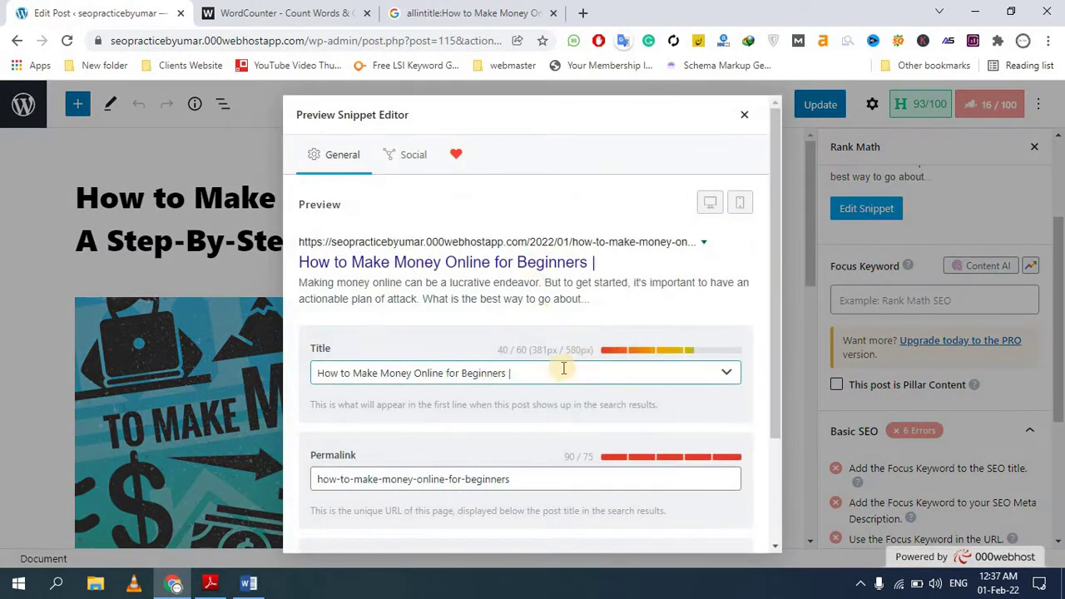
click(540, 368)
drag(540, 368, 506, 371)
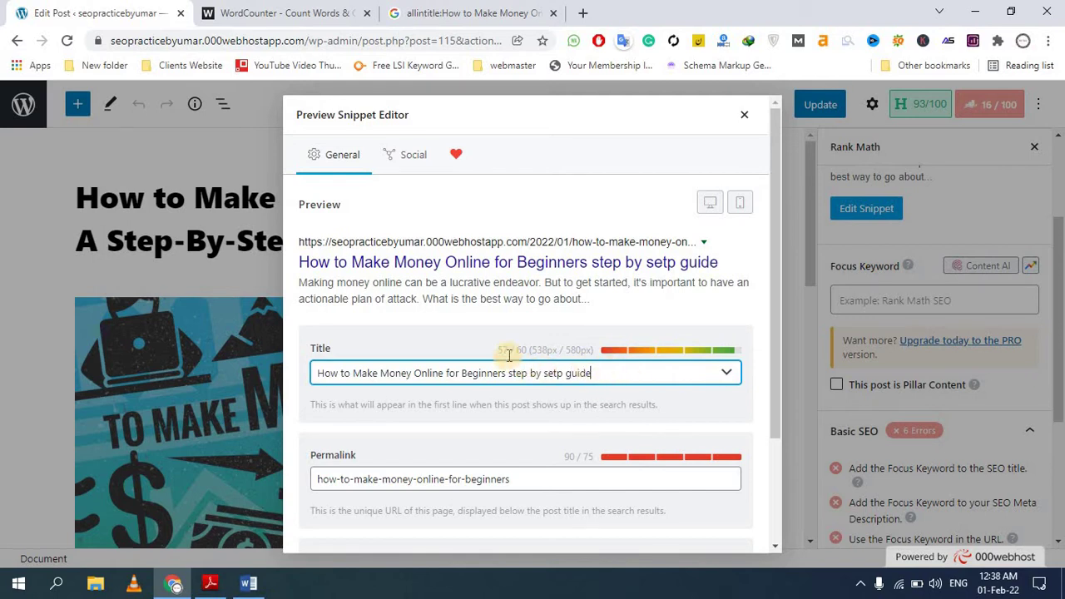
drag(499, 350, 507, 350)
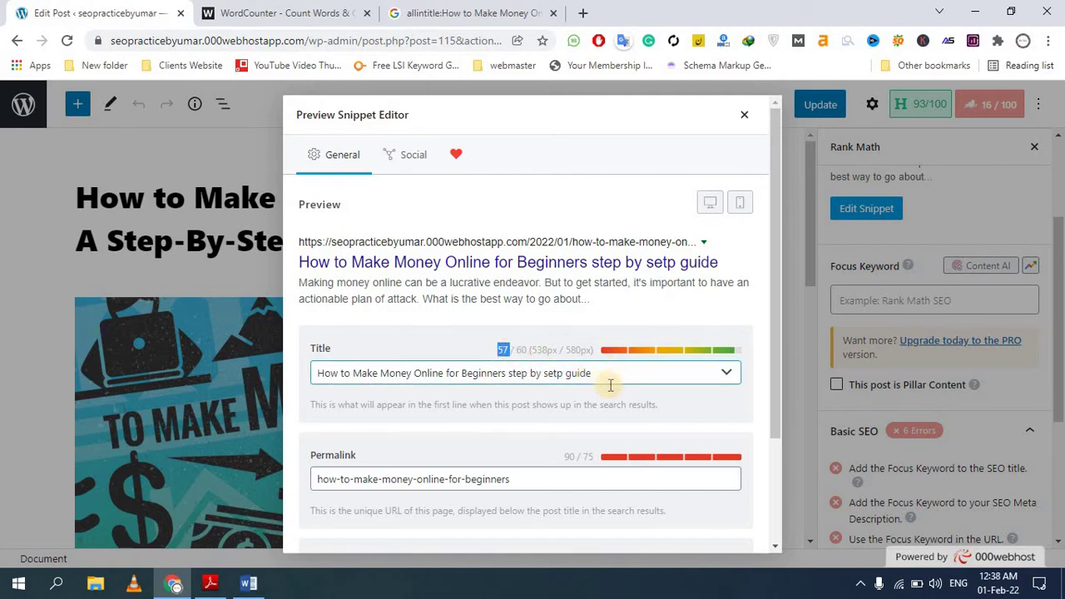
Step: Shorten the snippet's permalink to "how-to-make-money-online" by removing the "-for-beginners" part
scroll(610, 385, down, 2)
click(540, 337)
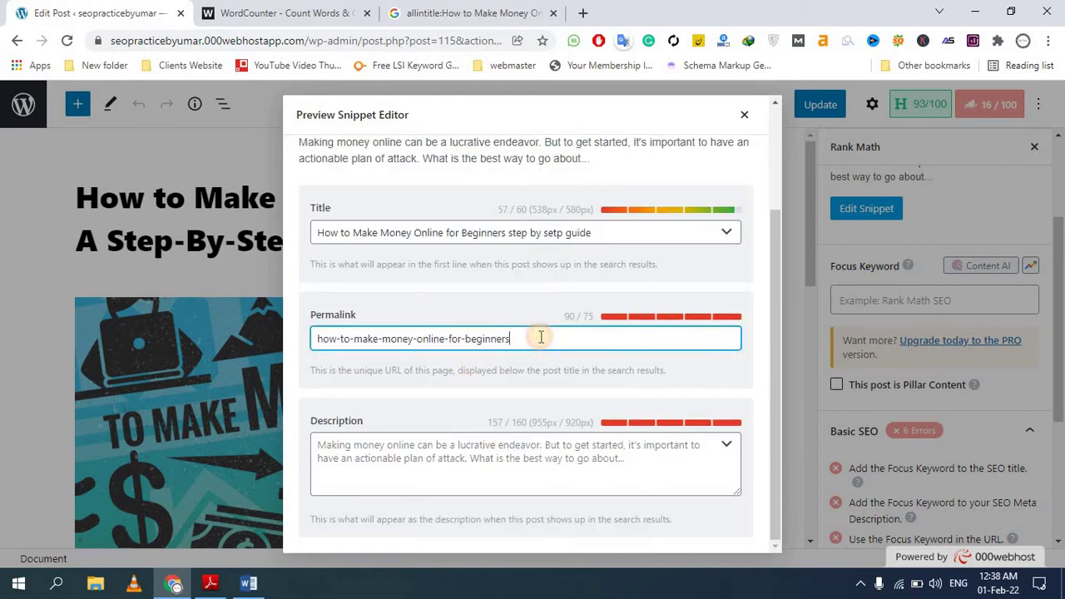
click(540, 337)
drag(549, 337, 321, 337)
click(601, 335)
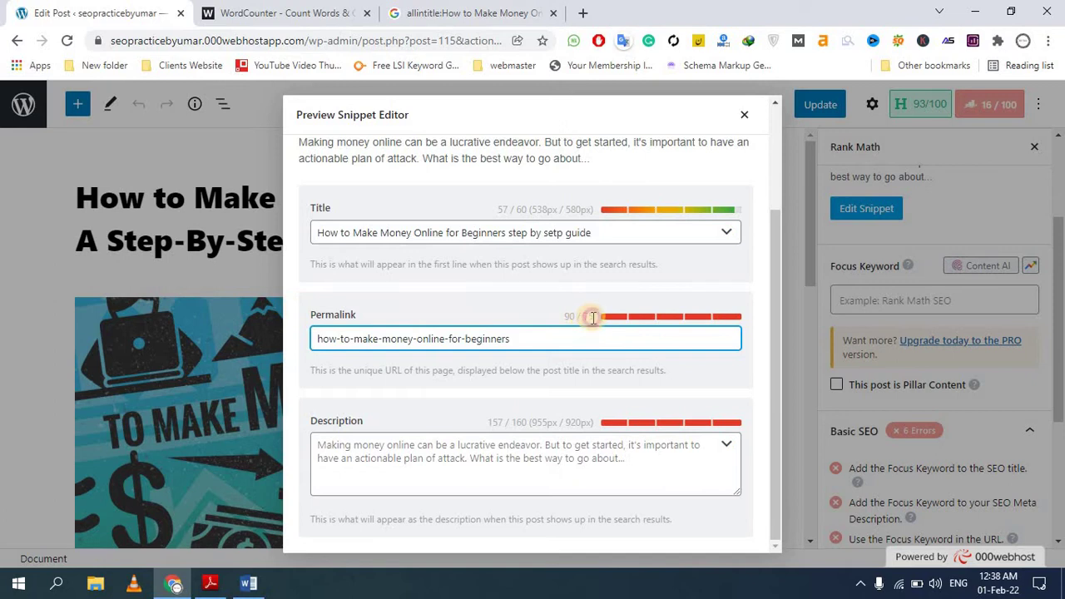
click(439, 336)
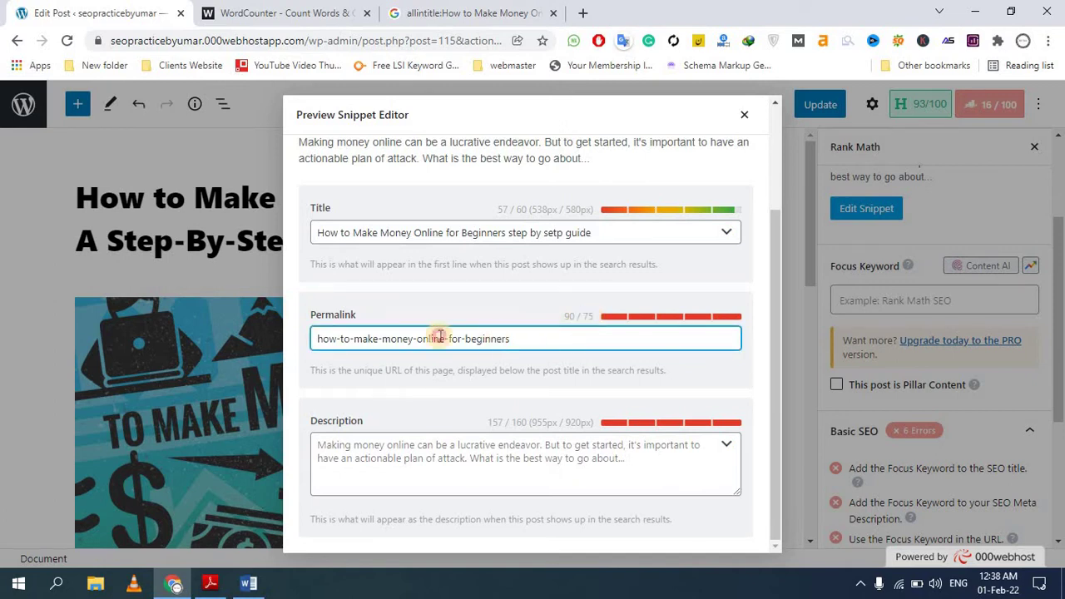
drag(439, 337, 304, 336)
click(537, 339)
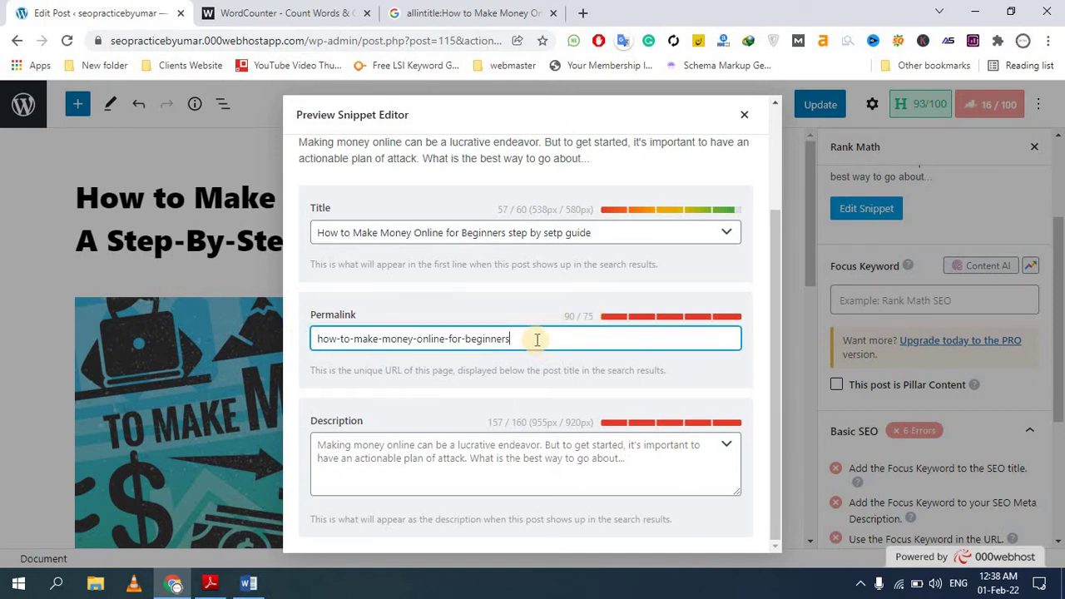
drag(537, 339, 466, 336)
click(465, 339)
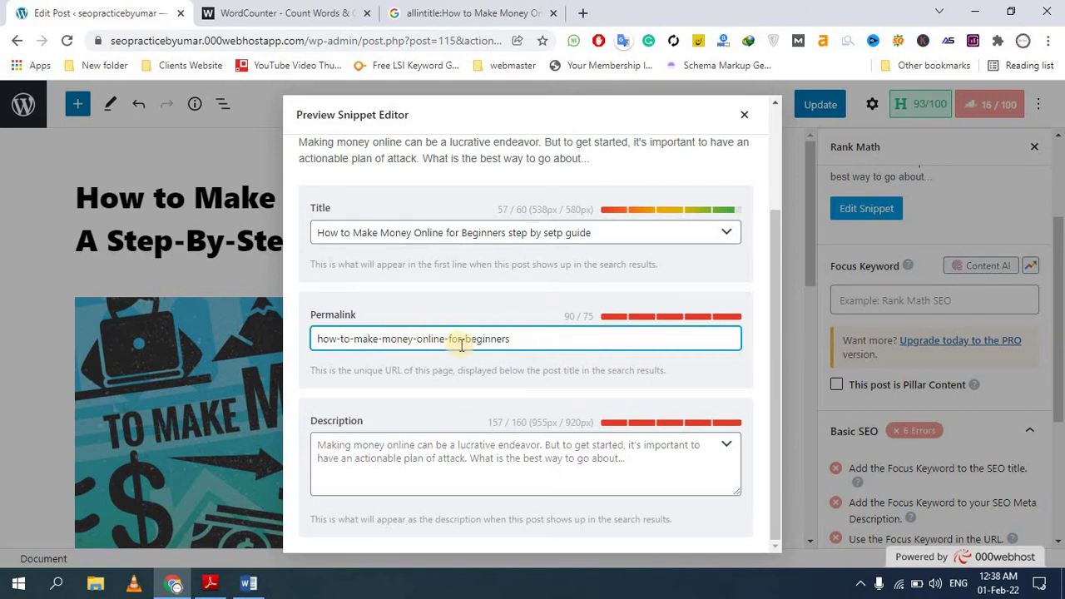
drag(446, 338, 491, 339)
key(BackSpace)
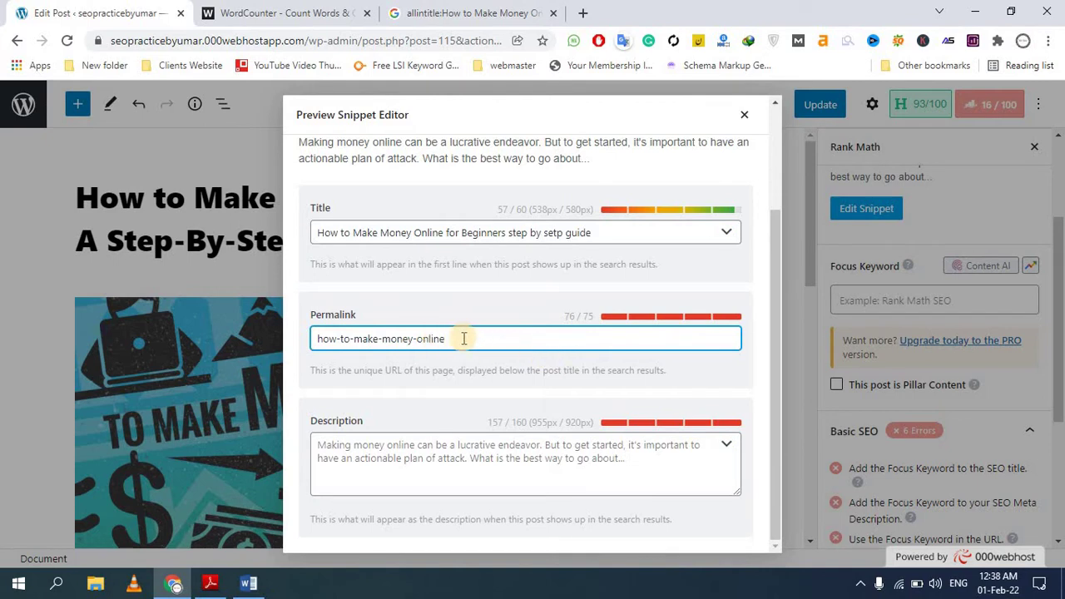
Step: Switch from the snippet's description to the word counter and add a "Meta title:" line above the copied title
click(397, 469)
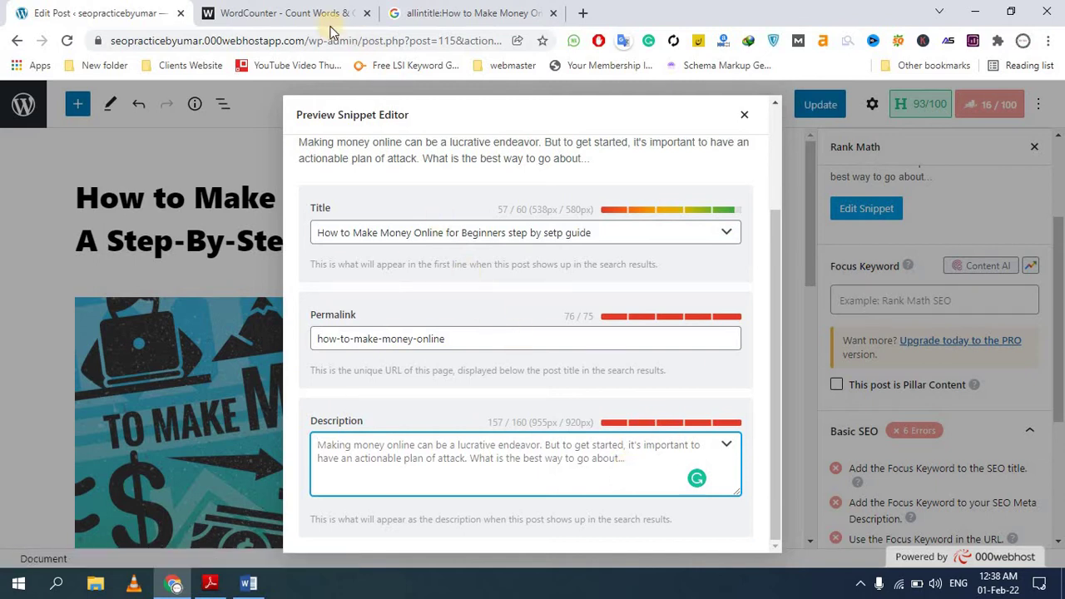
click(307, 13)
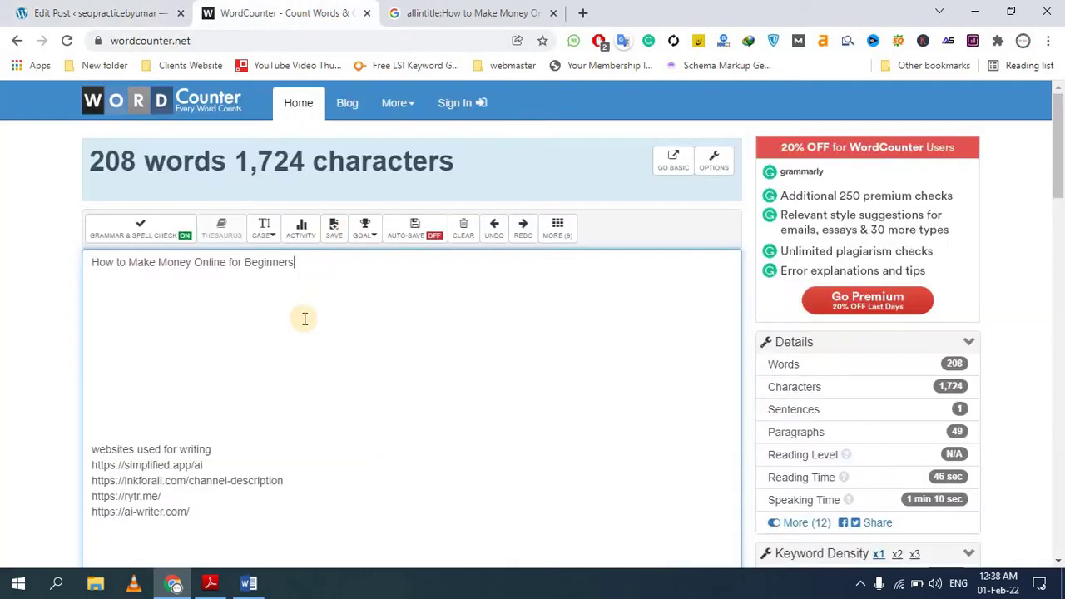
click(95, 262)
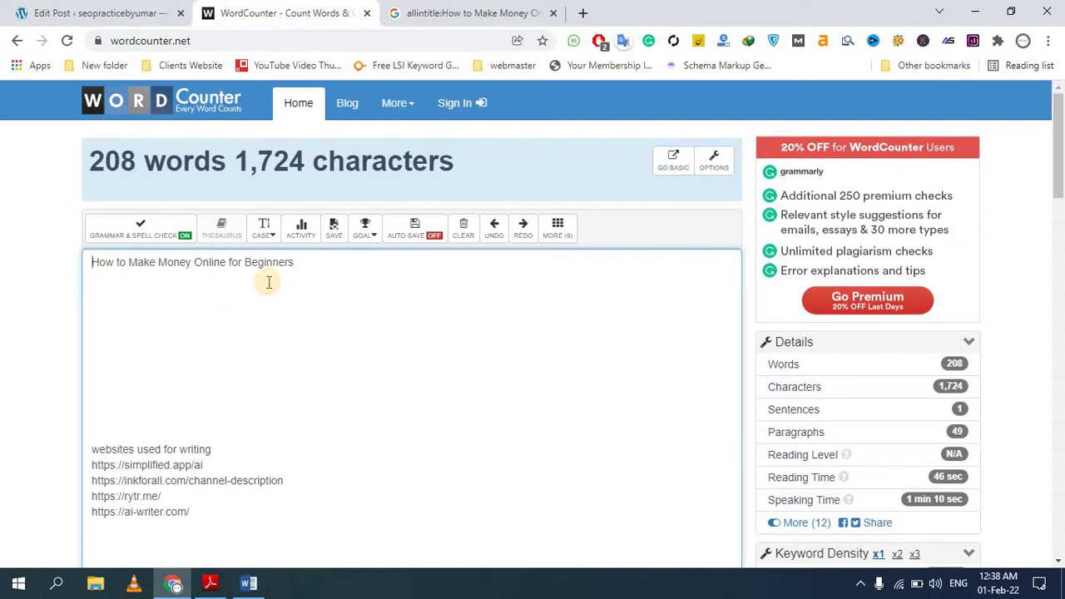
text(Meta title)
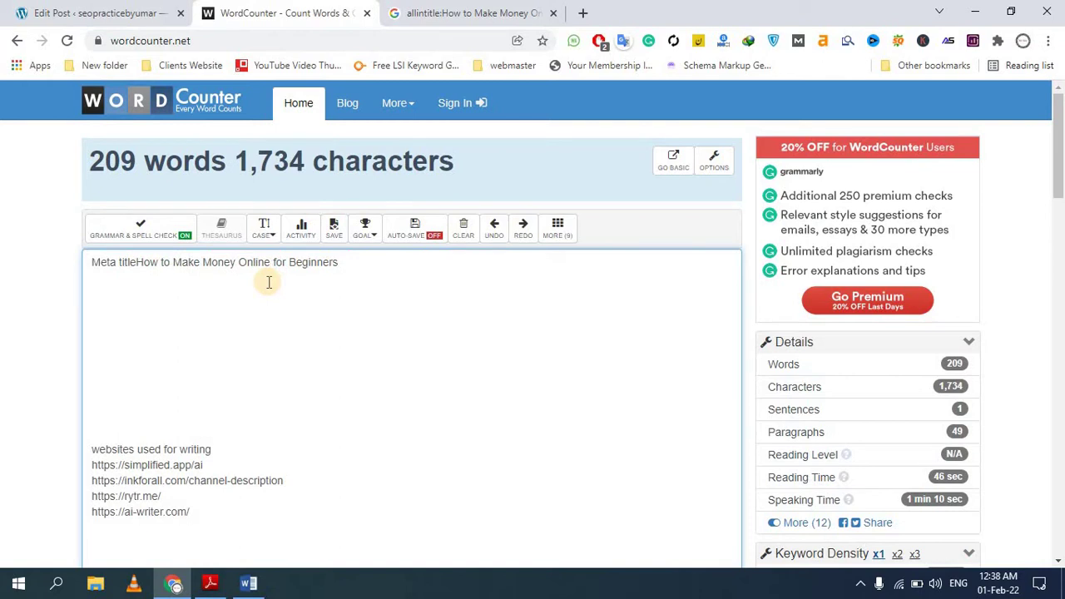
text(:)
key(Return)
Step: Extend the title line in the word counter with "a step by step guide"
click(301, 279)
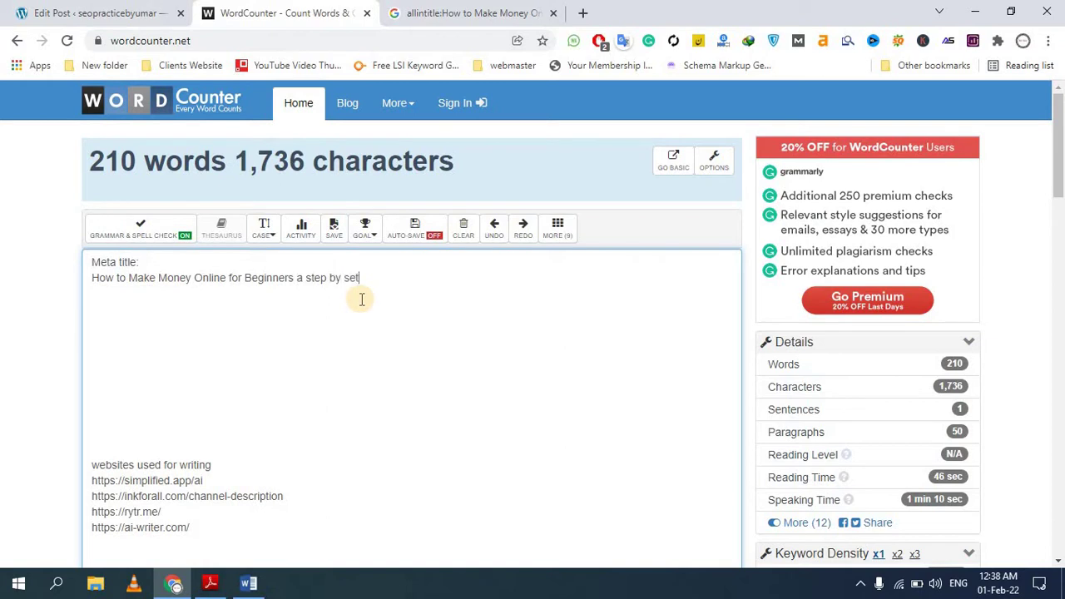
key(BackSpace)
key(BackSpace)
key(BackSpace)
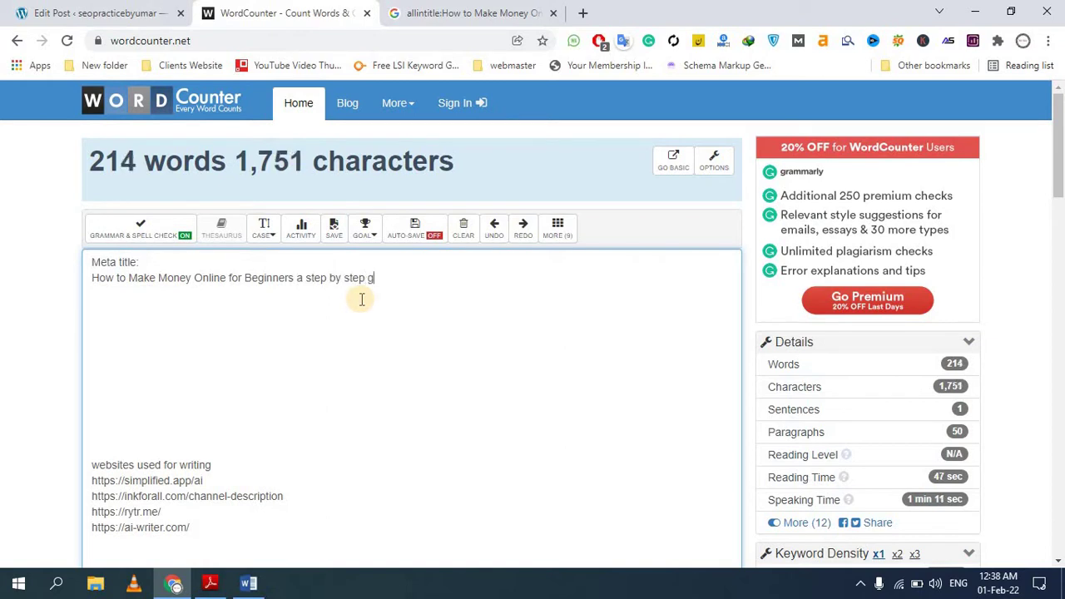
Step: Add a "Meta description:" line below the meta title in the word counter, followed by a blank line
key(Return)
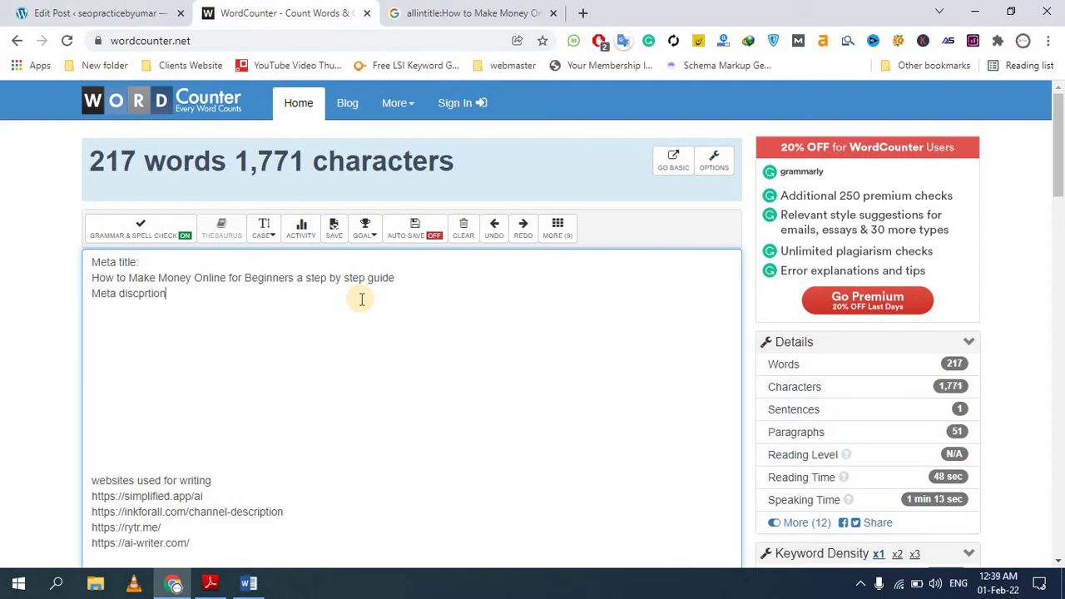
key(BackSpace)
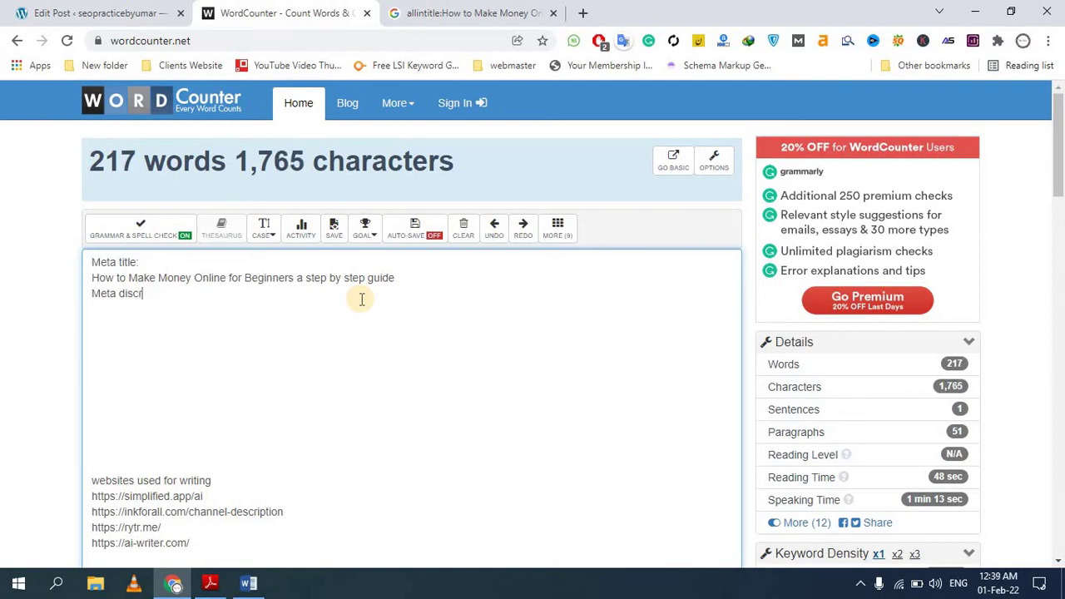
text(ip)
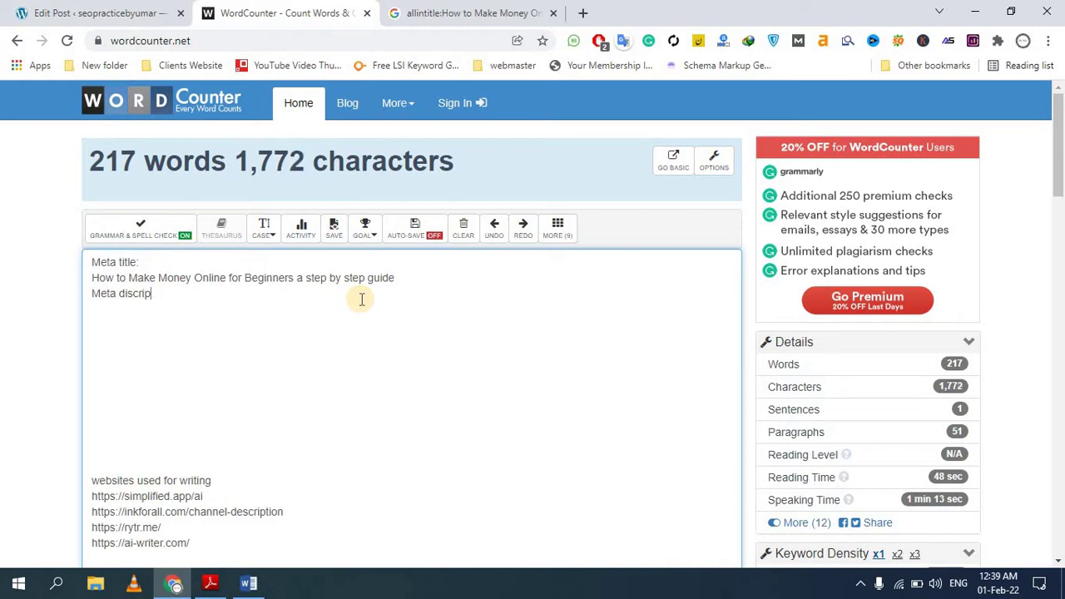
text(tion)
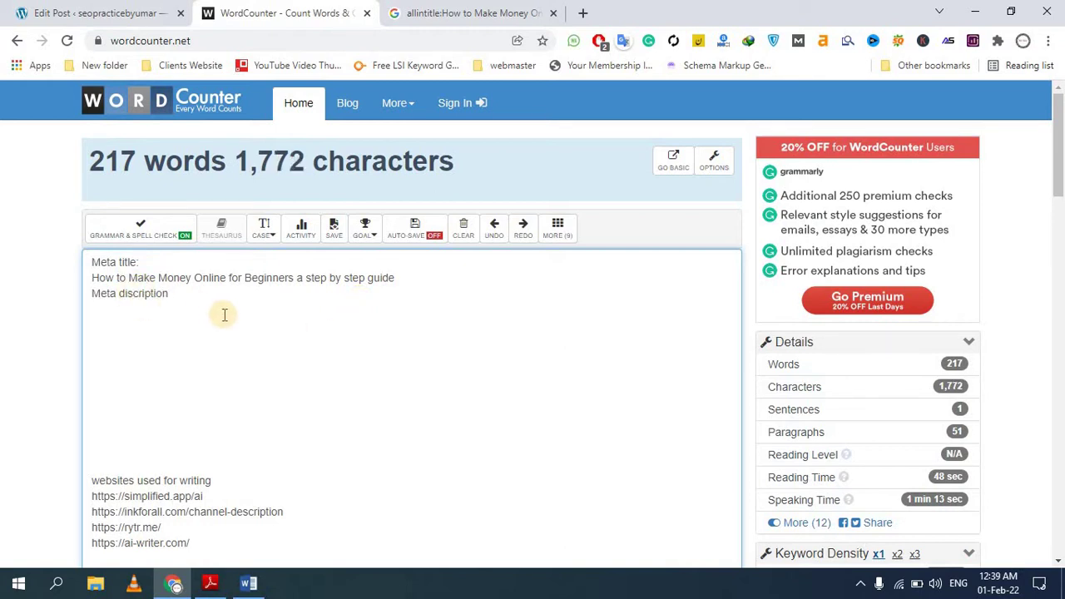
text(:)
key(Return)
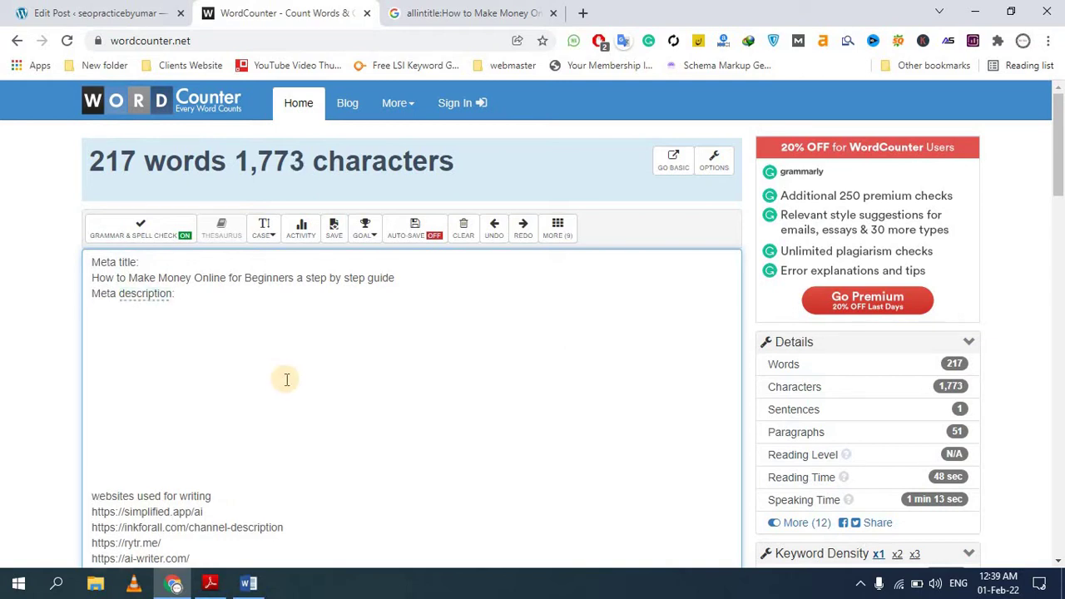
key(Return)
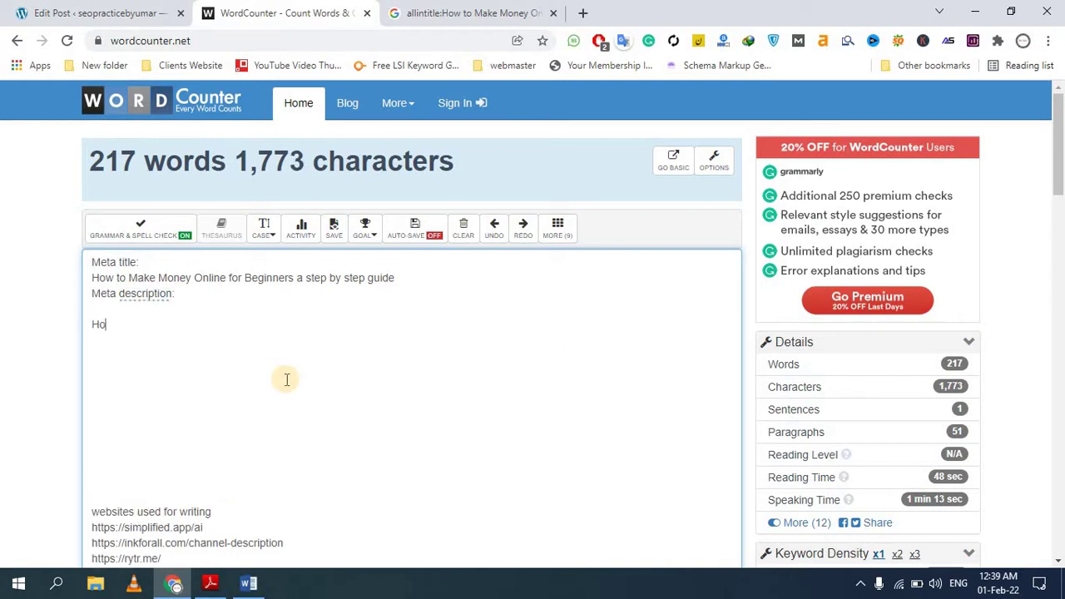
Step: Write "How to make money online for beginners a step-by-step guide." below the meta description heading, accepting the suggested hyphenation and full stop
text(How to make)
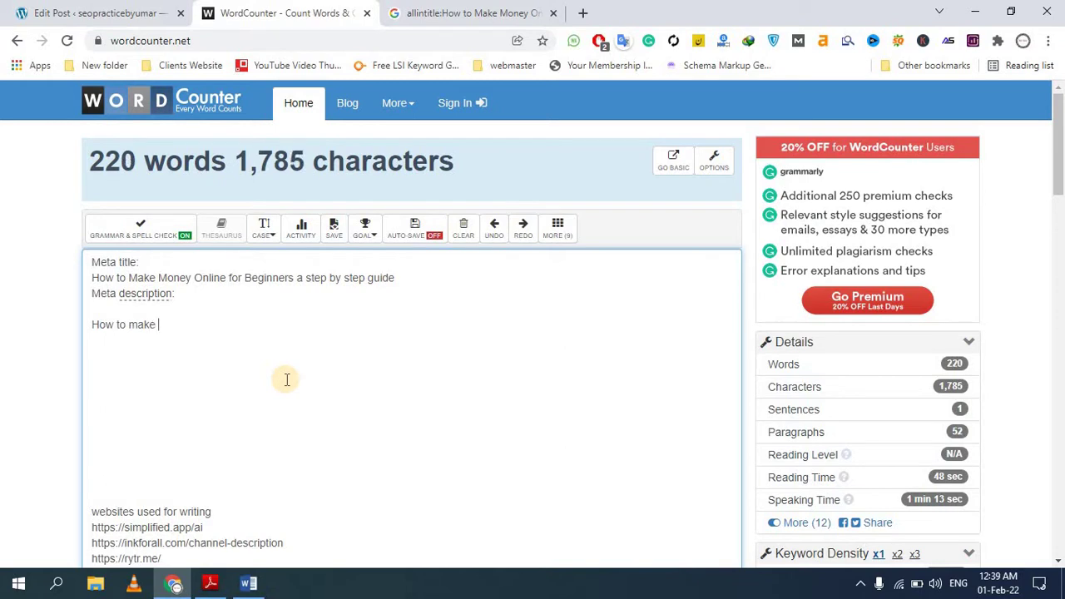
text( mp)
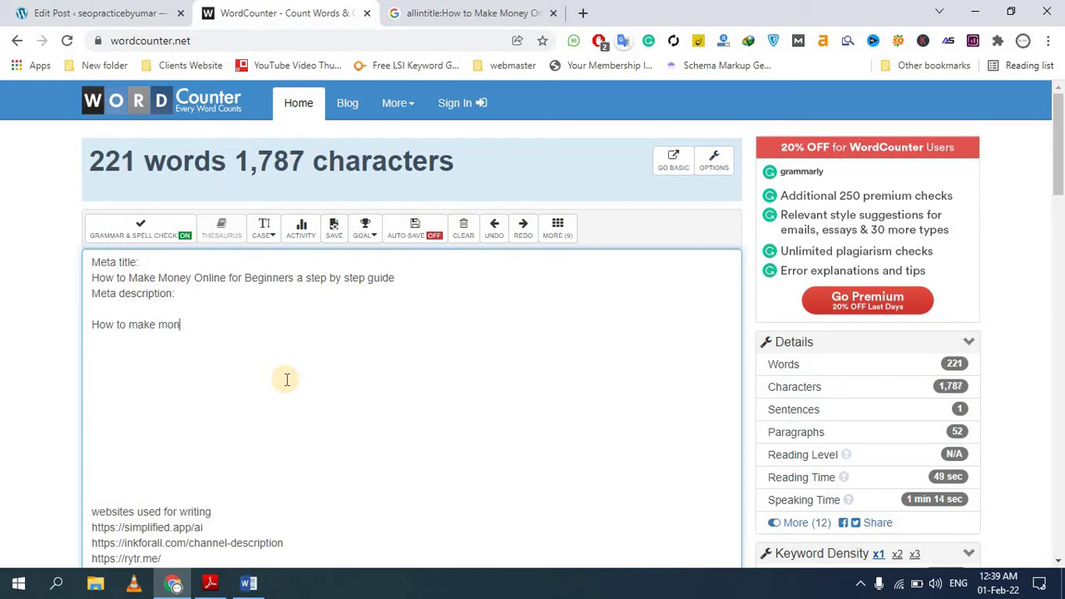
text(ney online)
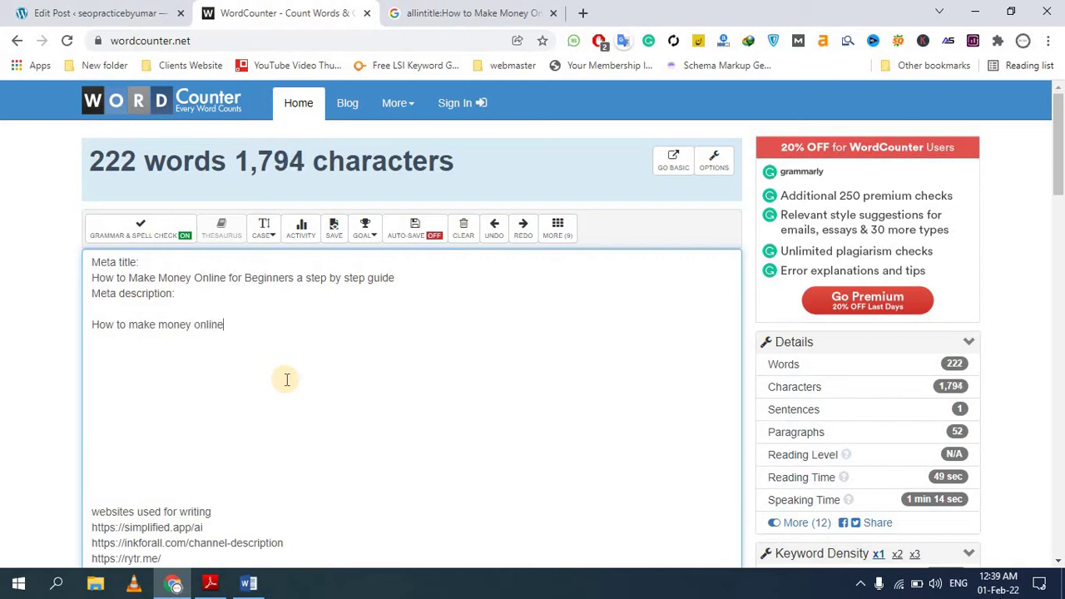
text( fo )
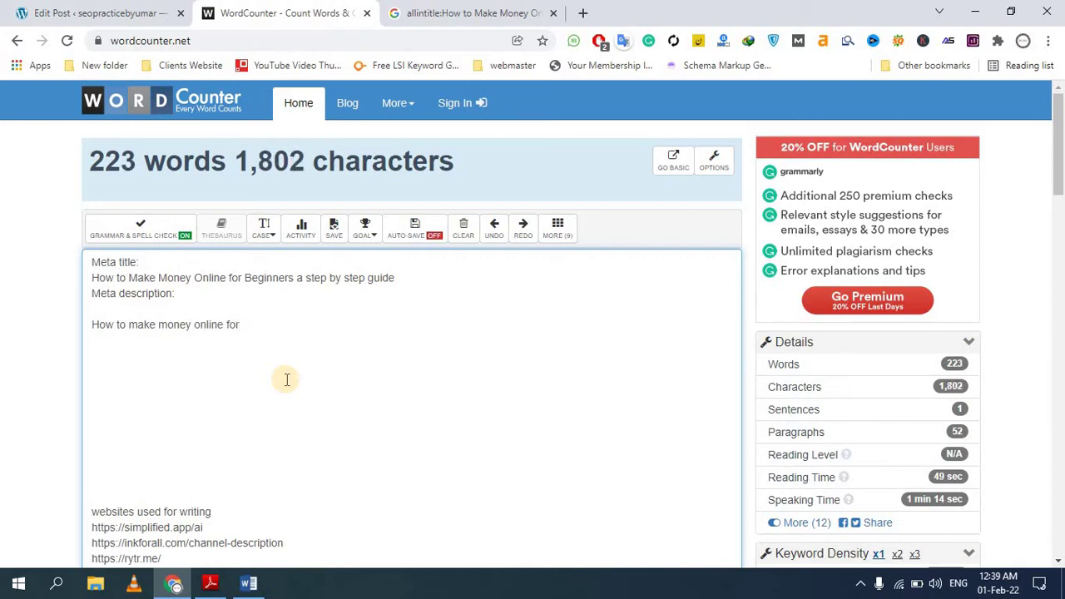
text(s)
key(BackSpace)
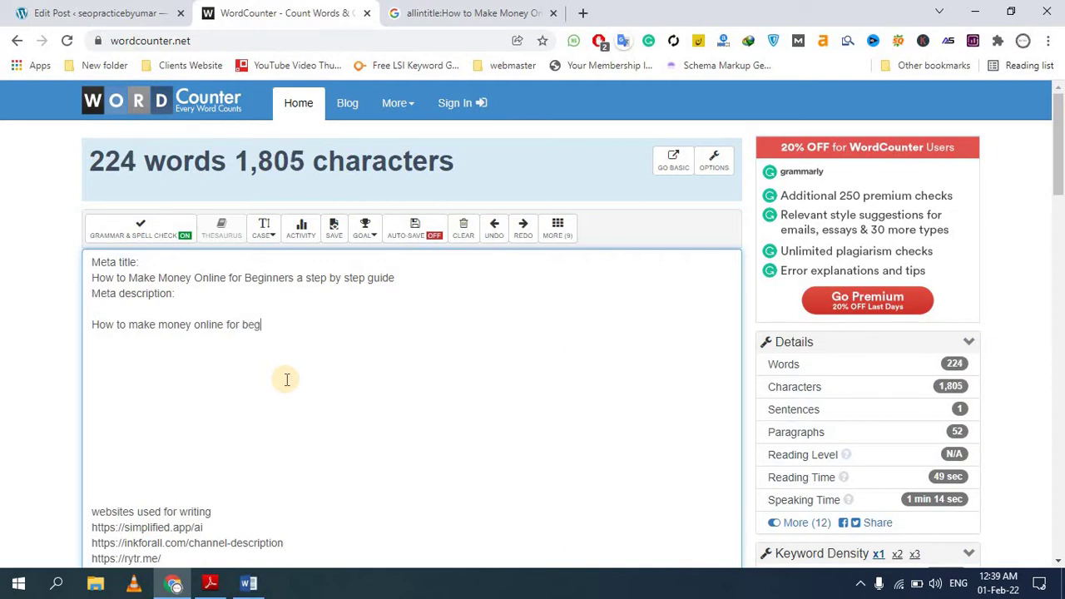
text(beginners a step)
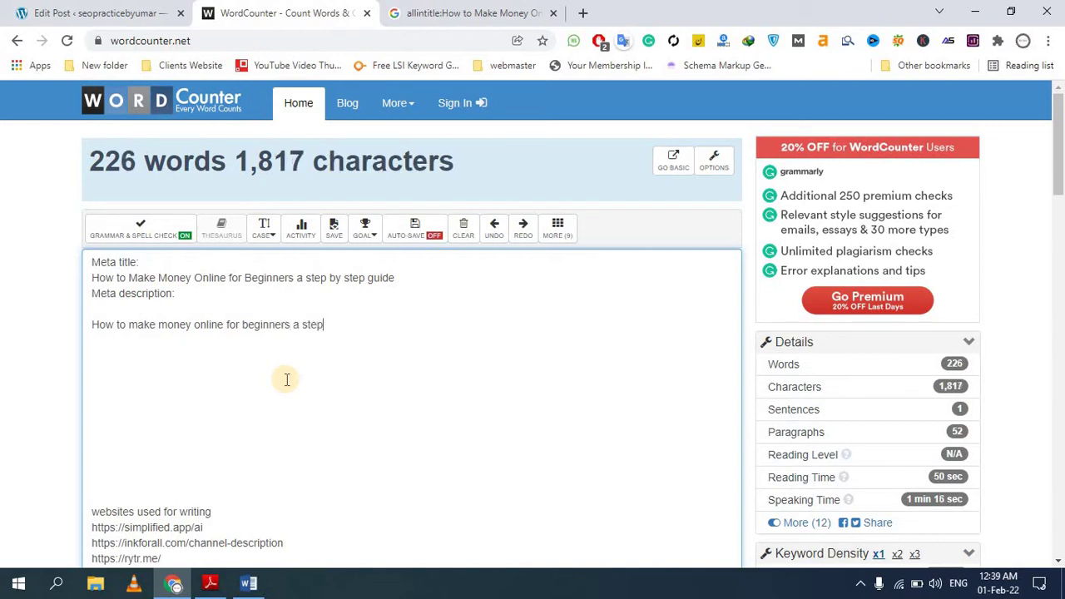
text( by step )
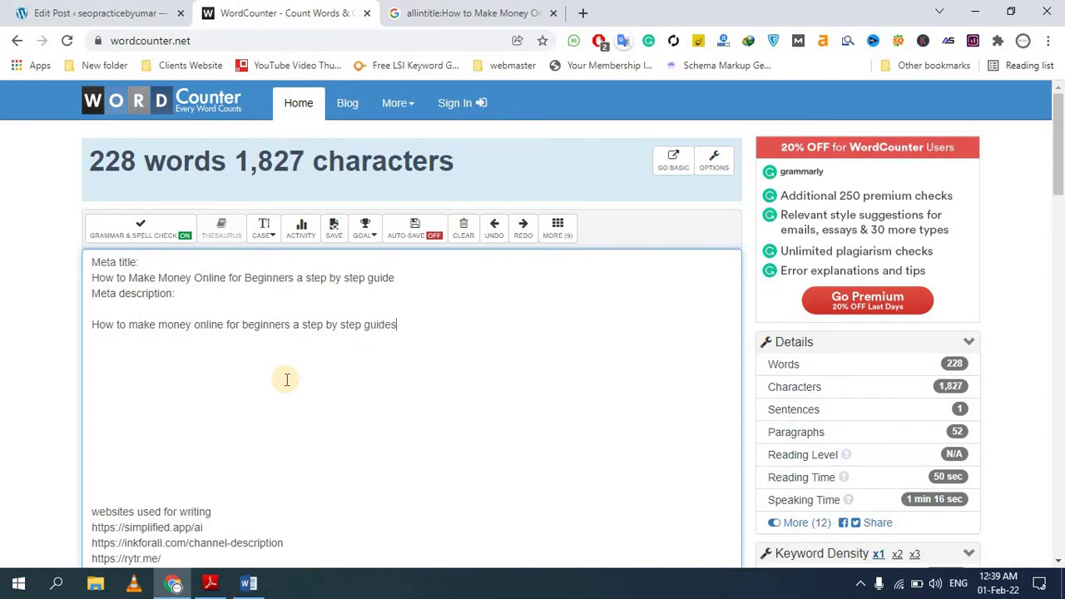
text(guides)
key(BackSpace)
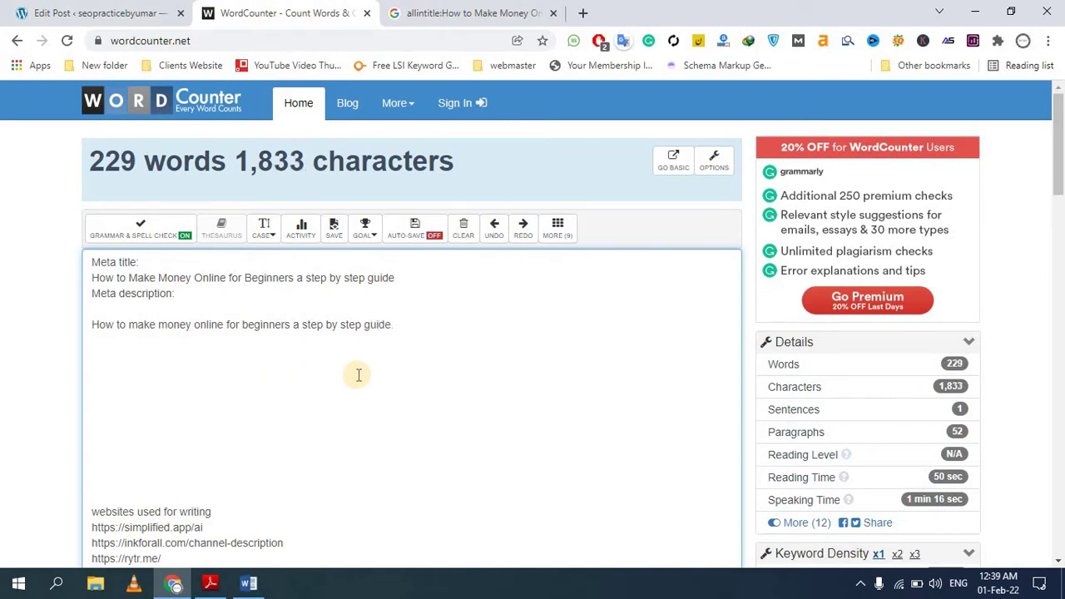
mouse_move(345, 337)
click(414, 426)
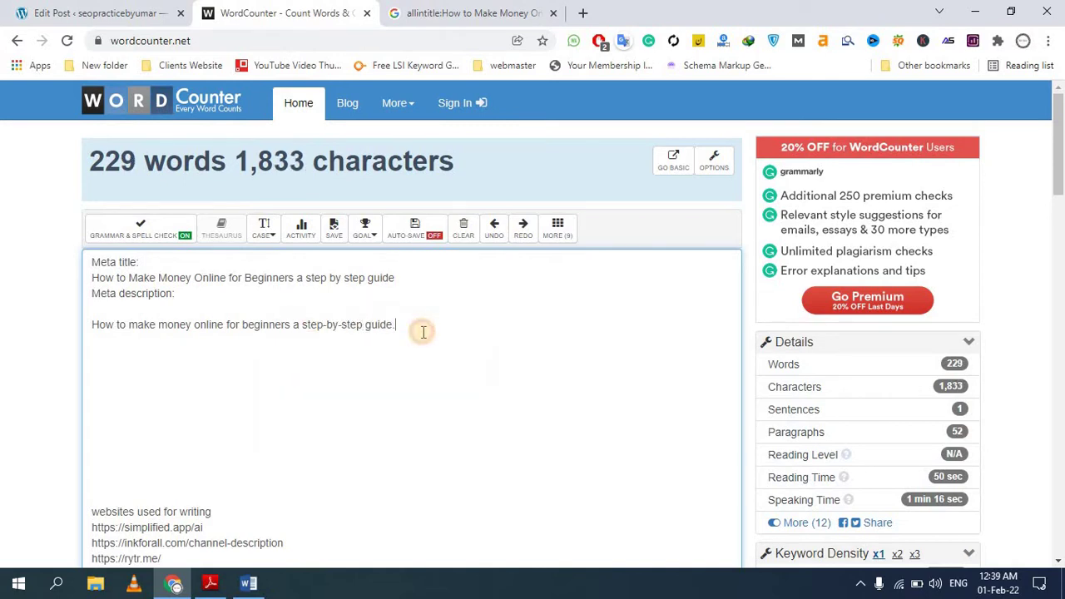
Step: Switch to the Google results and copy the first result's description, beginning "Are you interested in learning"
click(462, 13)
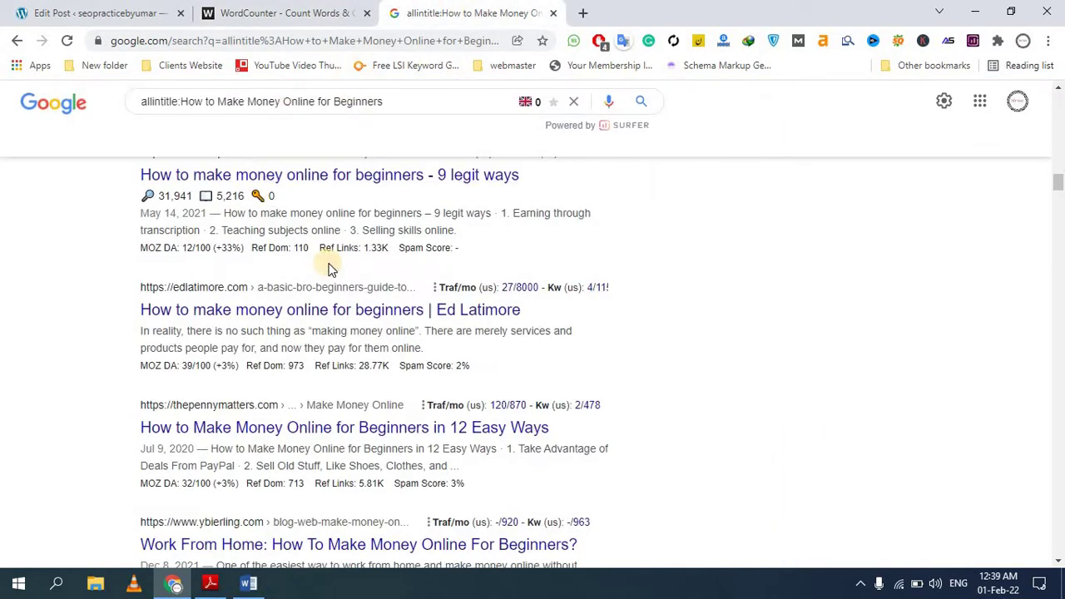
scroll(391, 271, up, 10)
scroll(391, 271, up, 10)
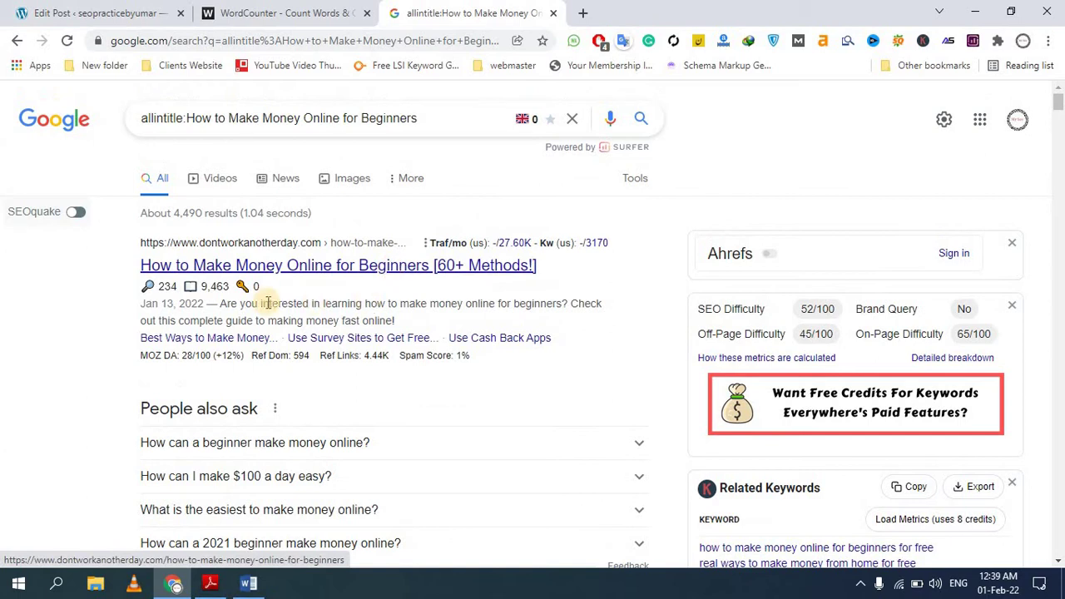
mouse_move(219, 305)
mouse_down()
mouse_move(408, 330)
mouse_move(208, 306)
mouse_move(223, 303)
mouse_up()
key(ctrl+c)
right_click(225, 303)
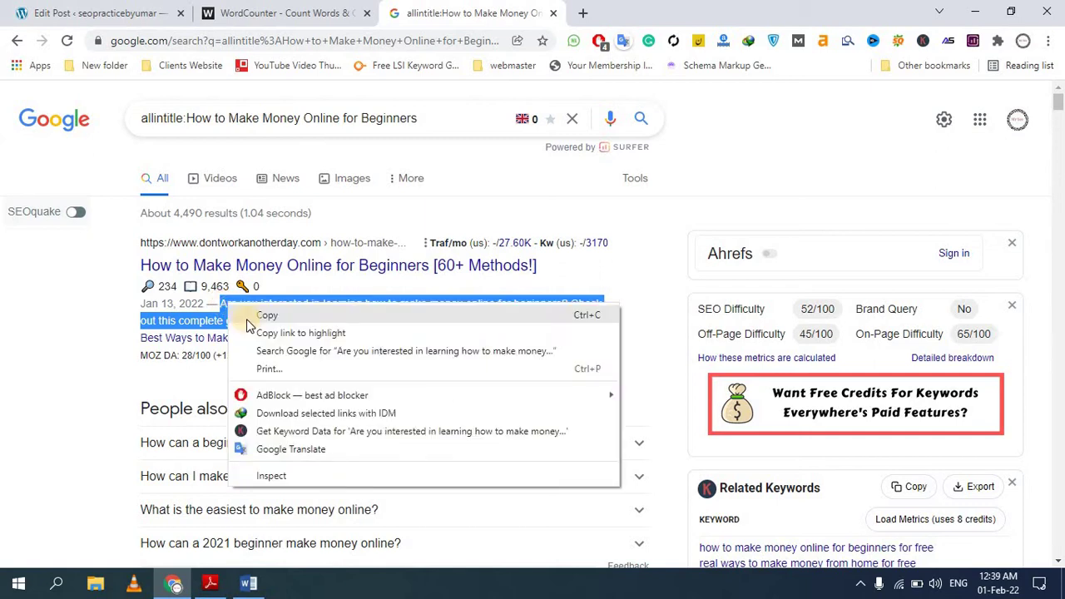
Step: Paste the first result's description below the draft sentence in the word counter, copying it again to replace the wrongly pasted title
click(266, 17)
click(188, 385)
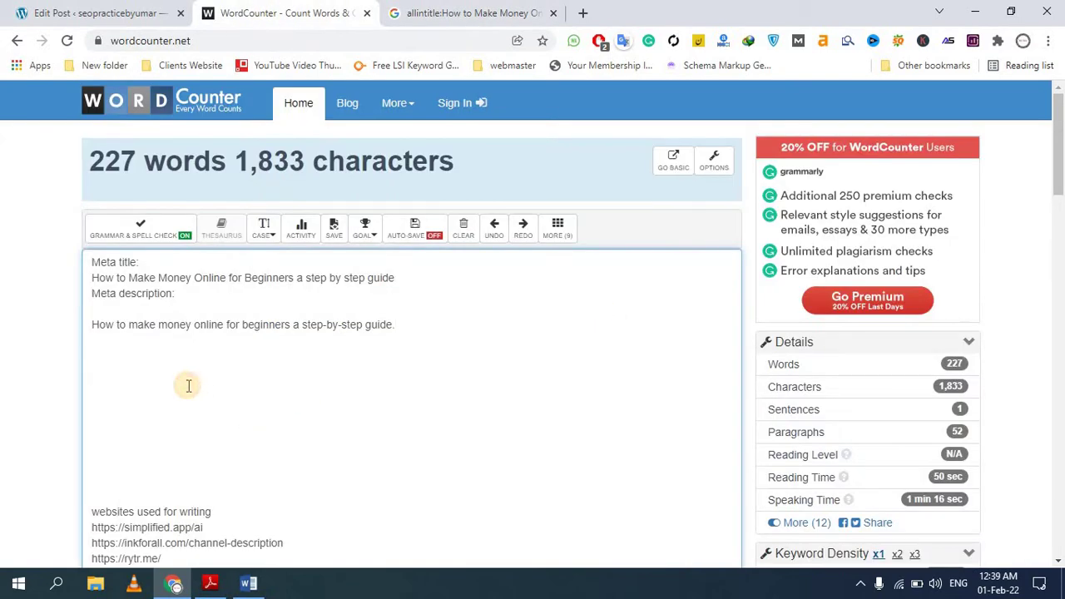
text(How to Make Money Online for Beginners)
click(453, 14)
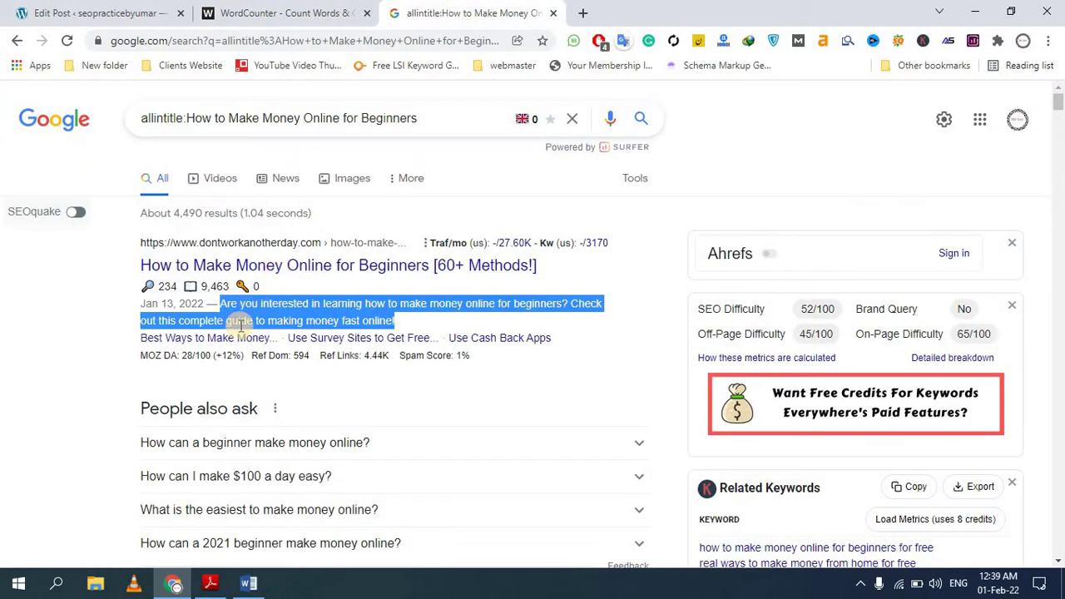
click(283, 14)
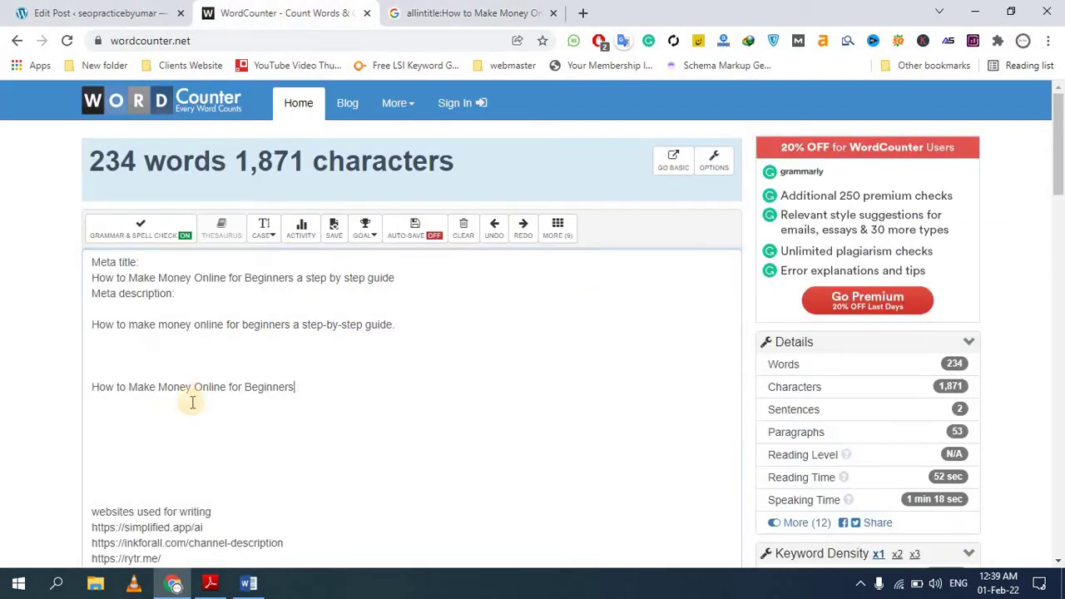
drag(295, 388, 79, 378)
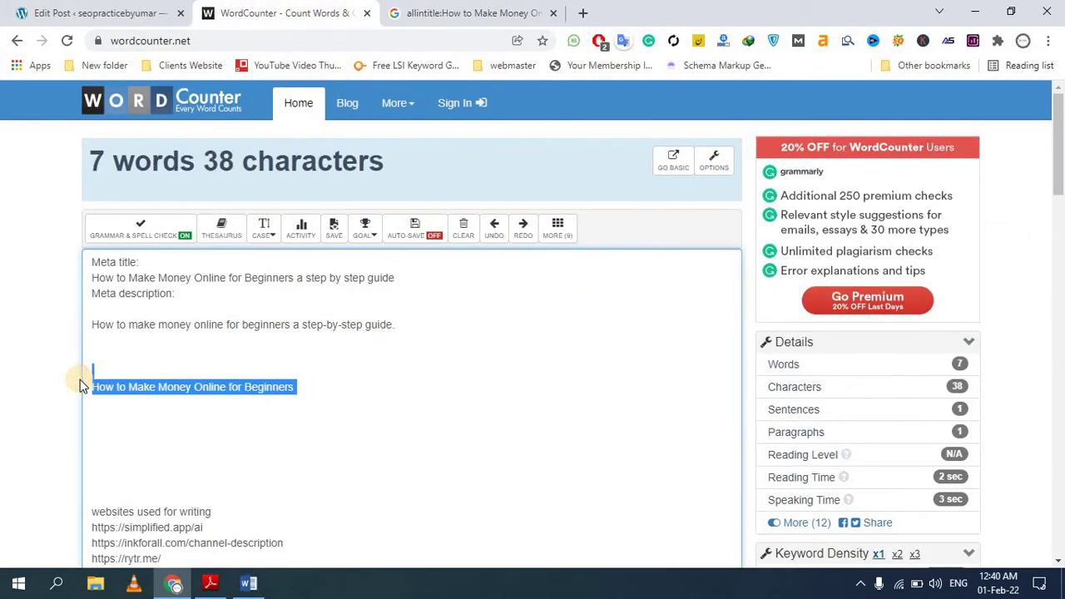
key(ctrl+v)
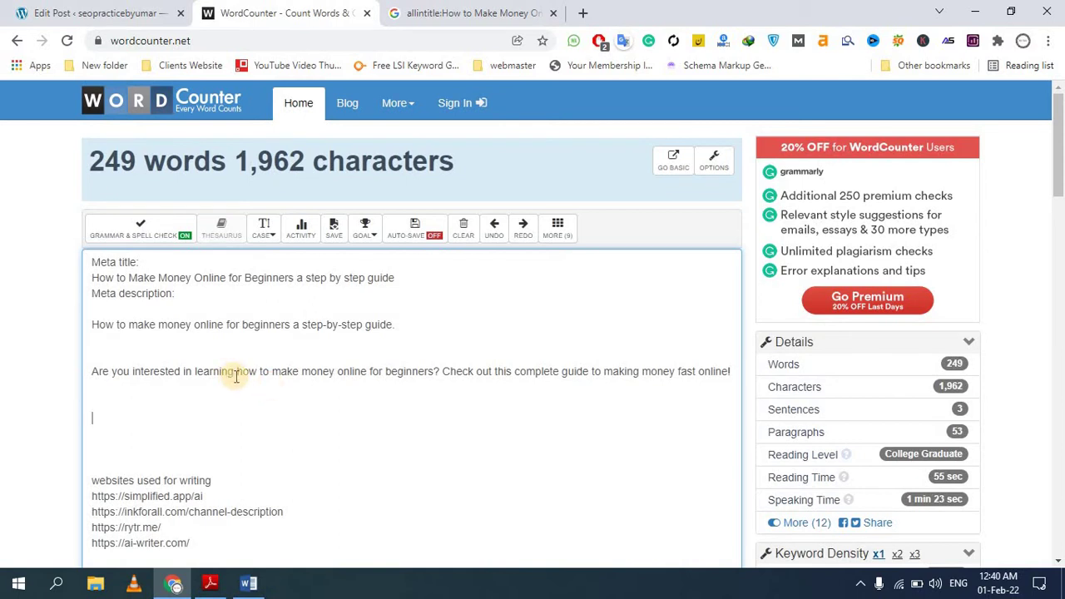
Step: Move the phrase "Are you interested in learning" from the pasted description to the start of the draft sentence
drag(233, 375, 76, 371)
key(ctrl+c)
key(BackSpace)
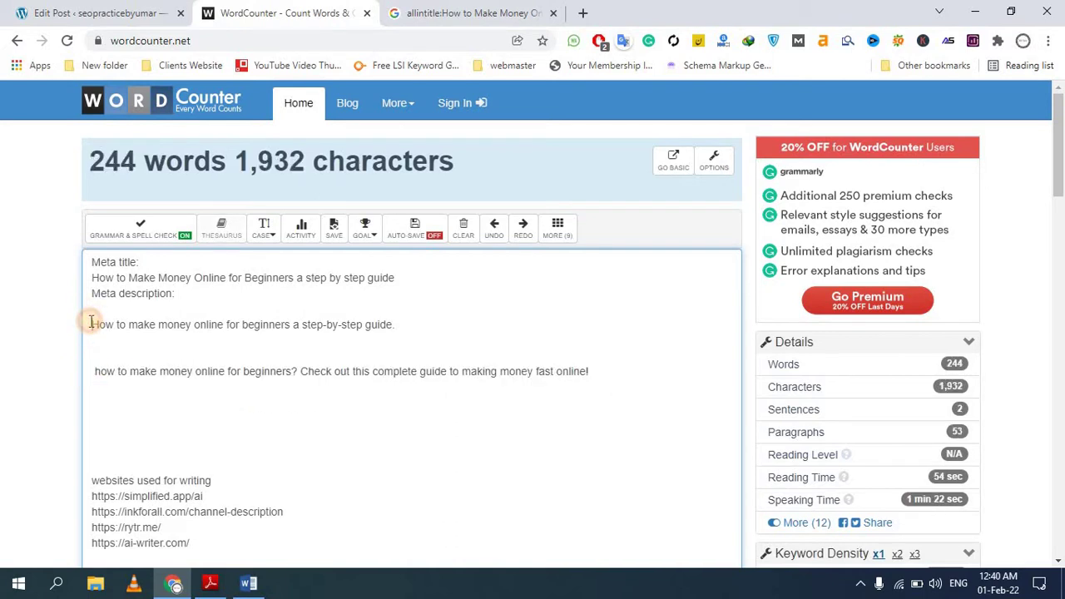
click(91, 324)
key(ctrl+v)
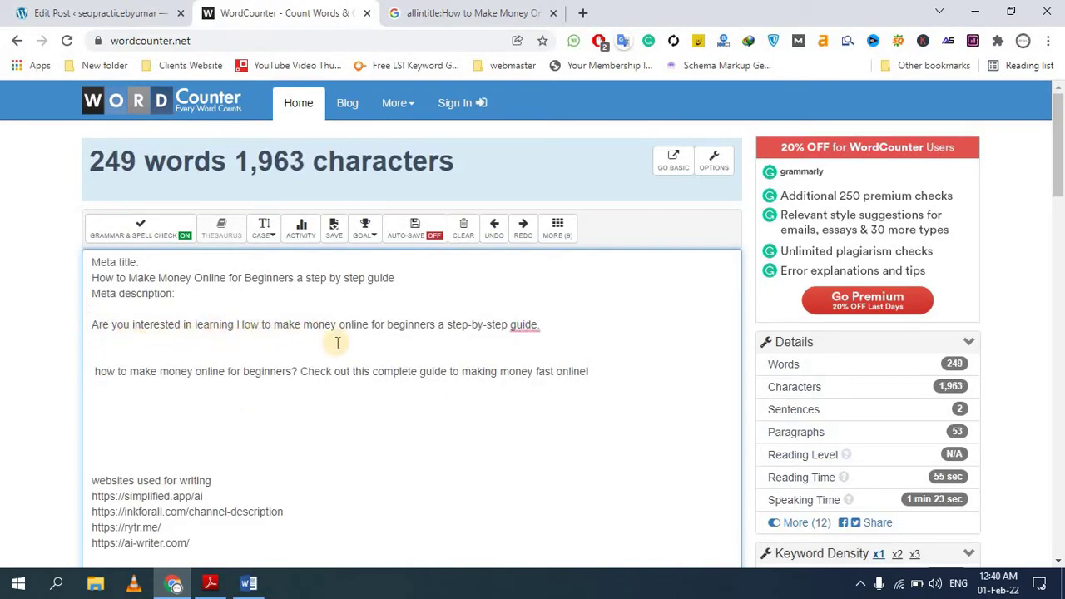
Step: Try the suggested question mark after "guide" and remove one blank line below the draft sentence
click(439, 326)
mouse_move(535, 325)
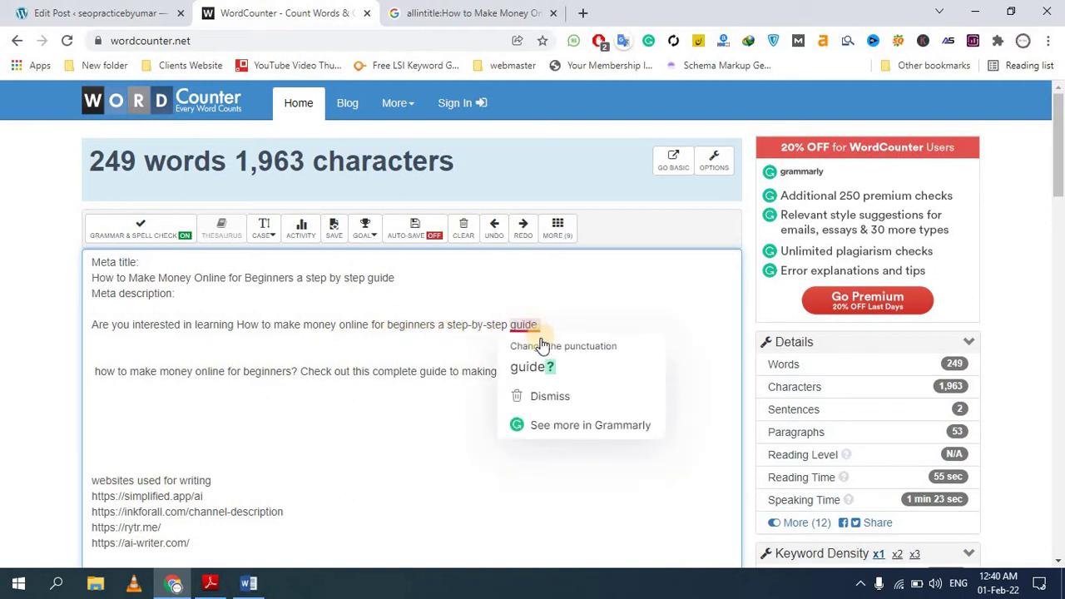
click(549, 353)
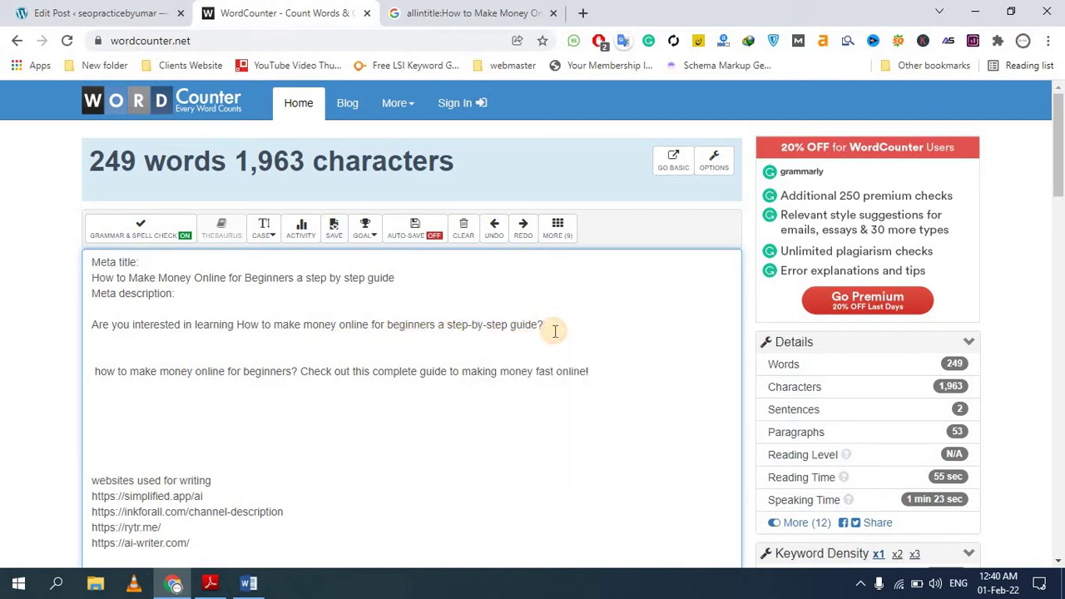
key(Delete)
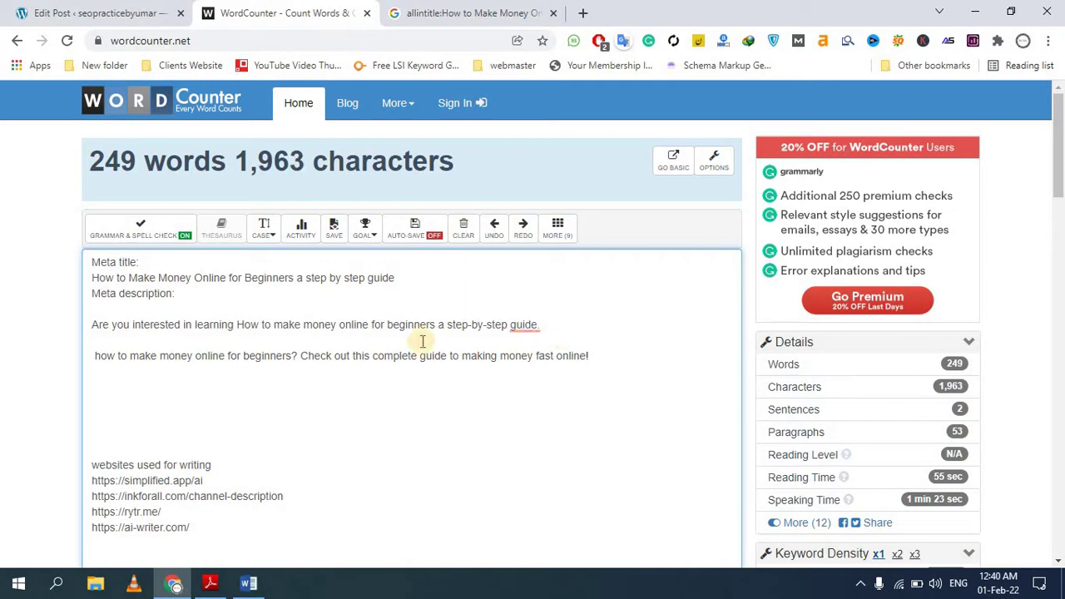
mouse_move(532, 325)
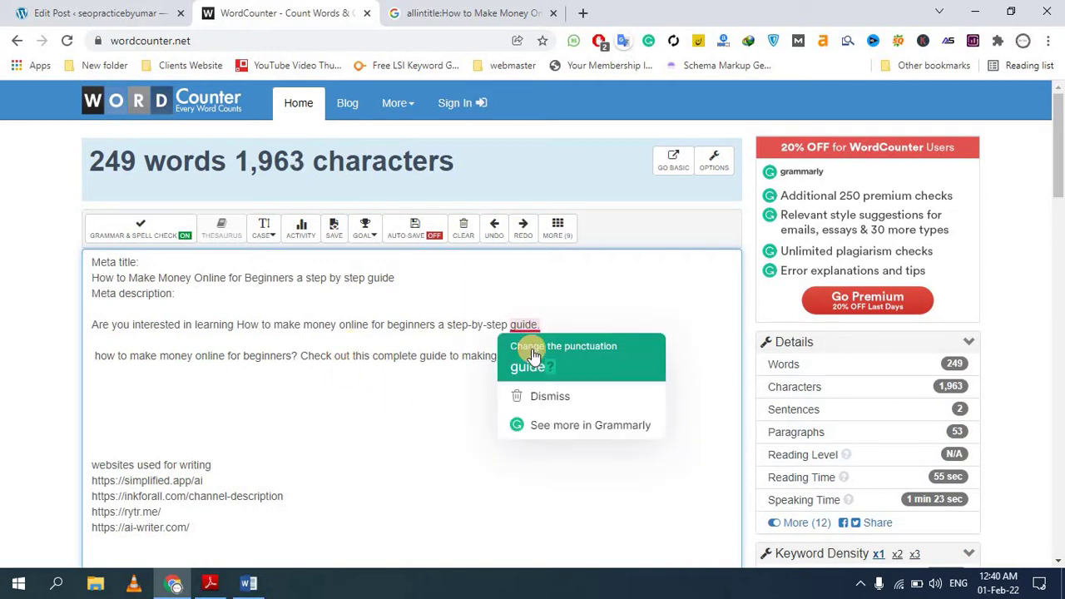
click(547, 352)
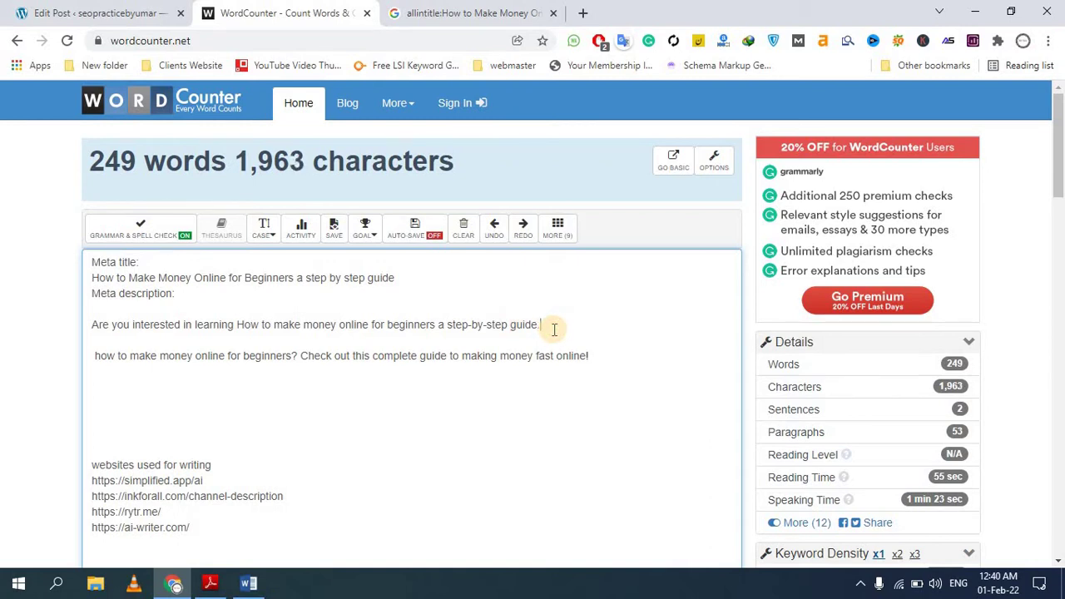
Step: Continue the draft meta description after "guide." with "Here we will discuss on how to"
text(Here e)
key(BackSpace)
key(BackSpace)
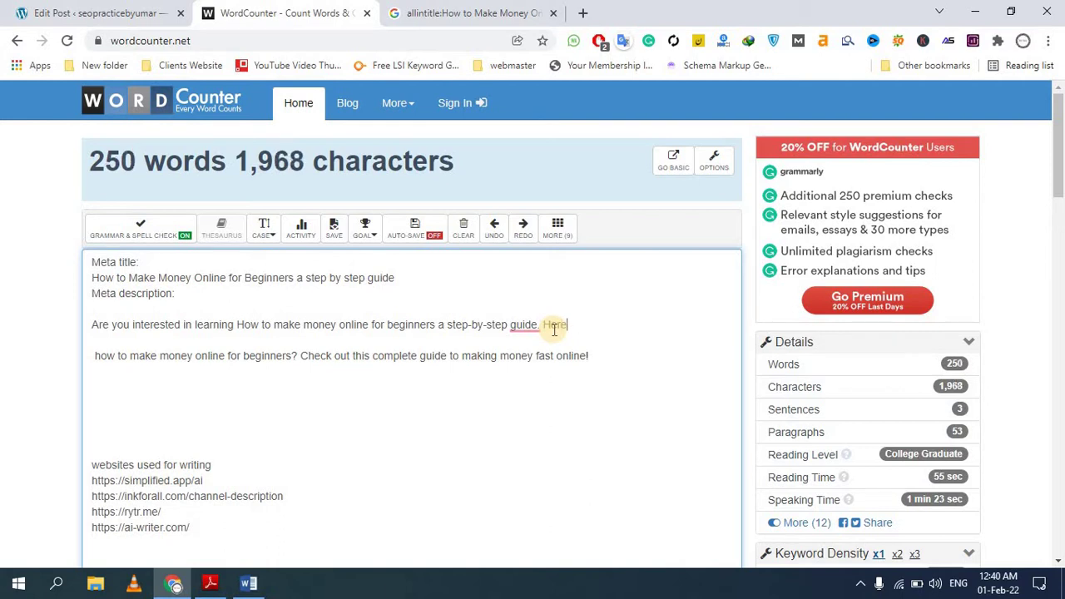
text(we wi)
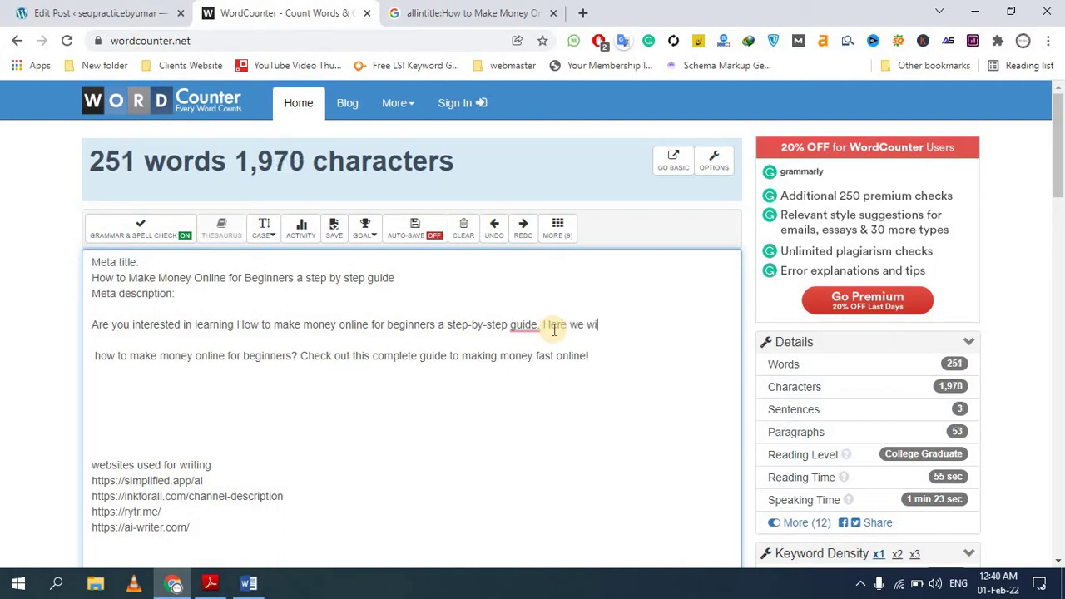
text(ll discuss )
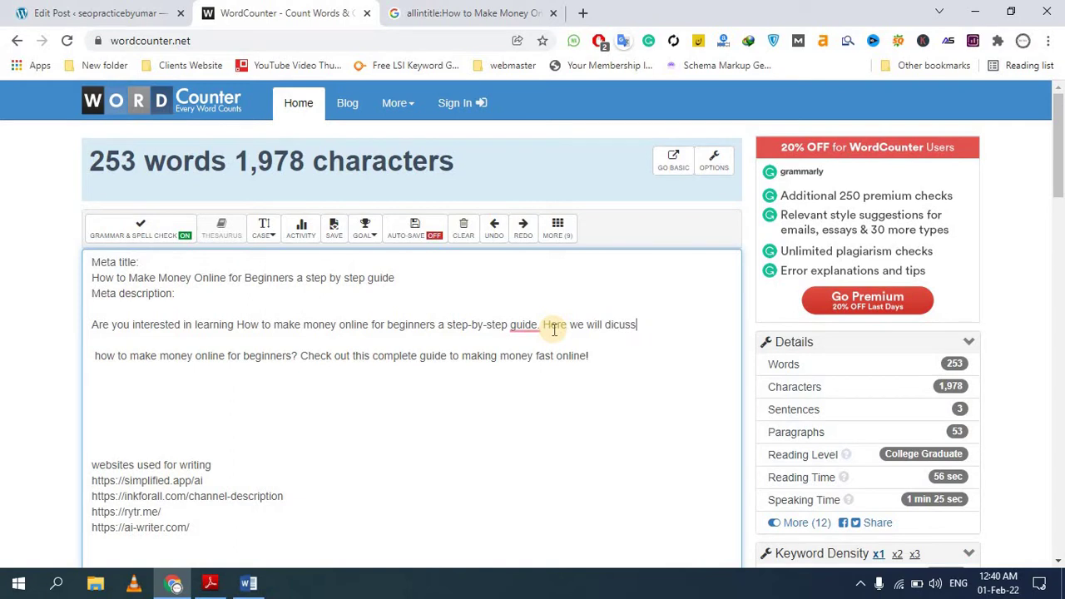
text(on )
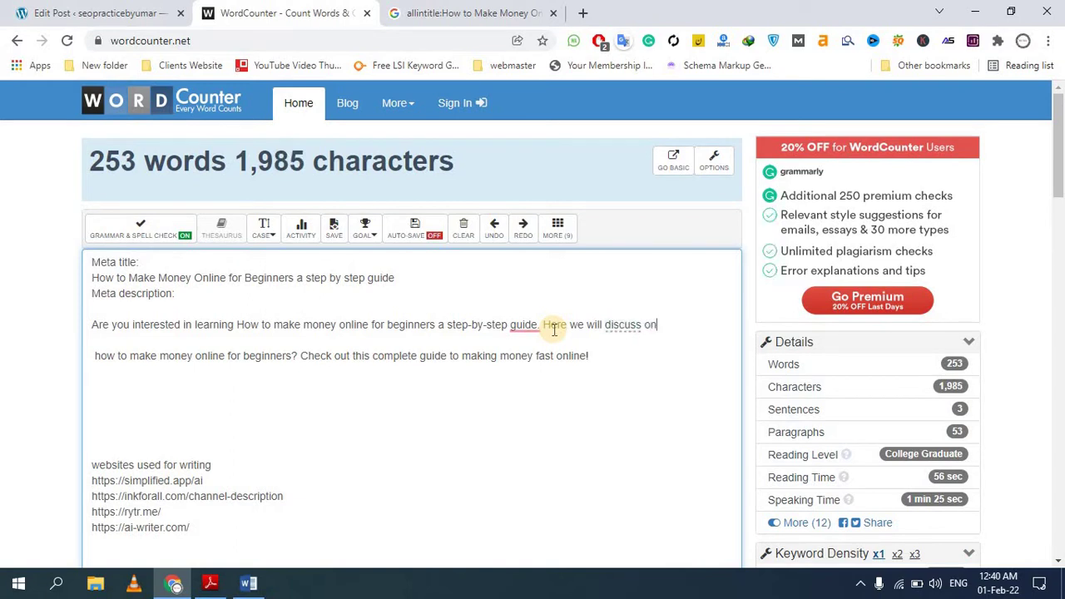
text(how to)
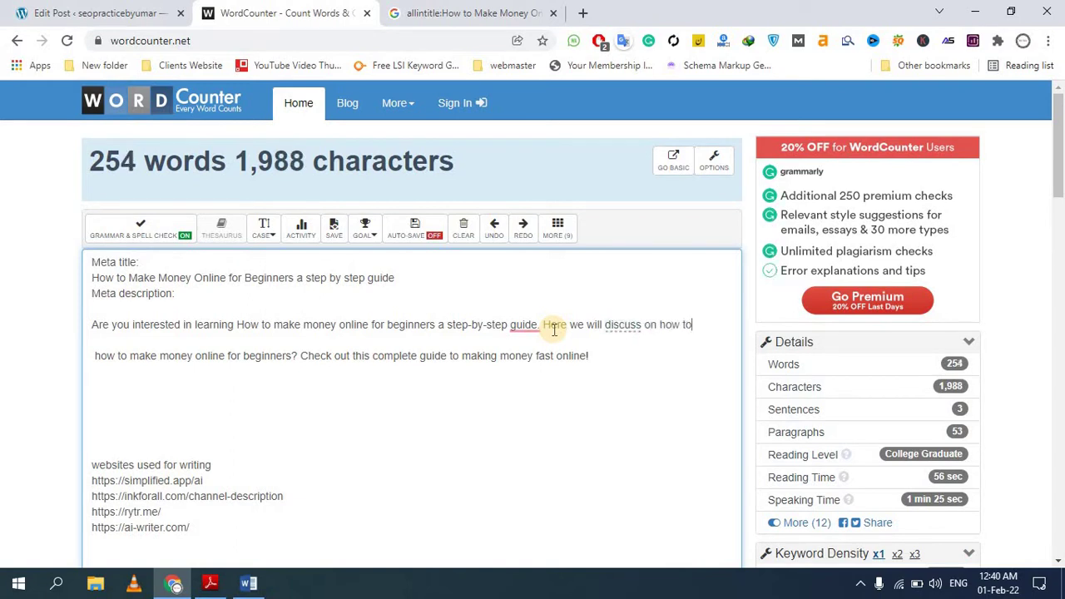
Step: Complete the draft's second sentence with "make money online for beginners" and a period
text(m)
key(BackSpace)
key(BackSpace)
key(BackSpace)
key(BackSpace)
key(BackSpace)
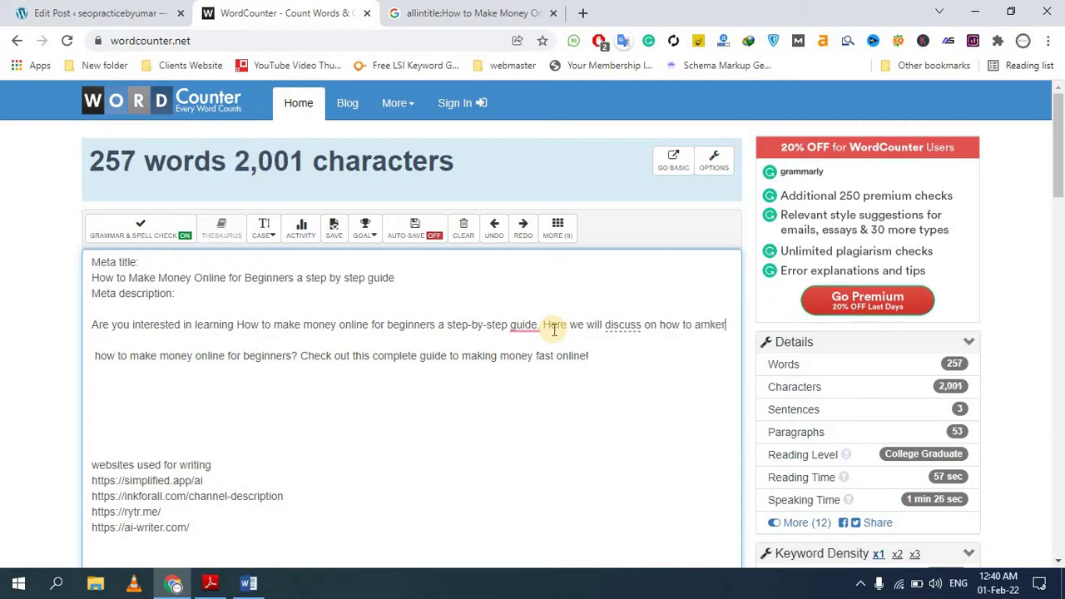
text(mak)
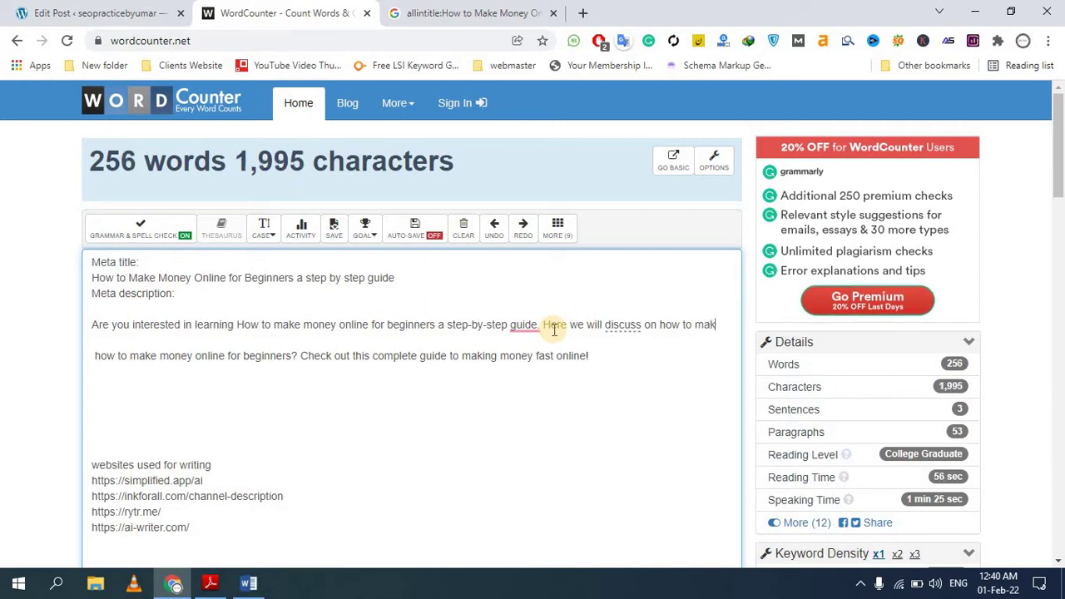
text(e money on)
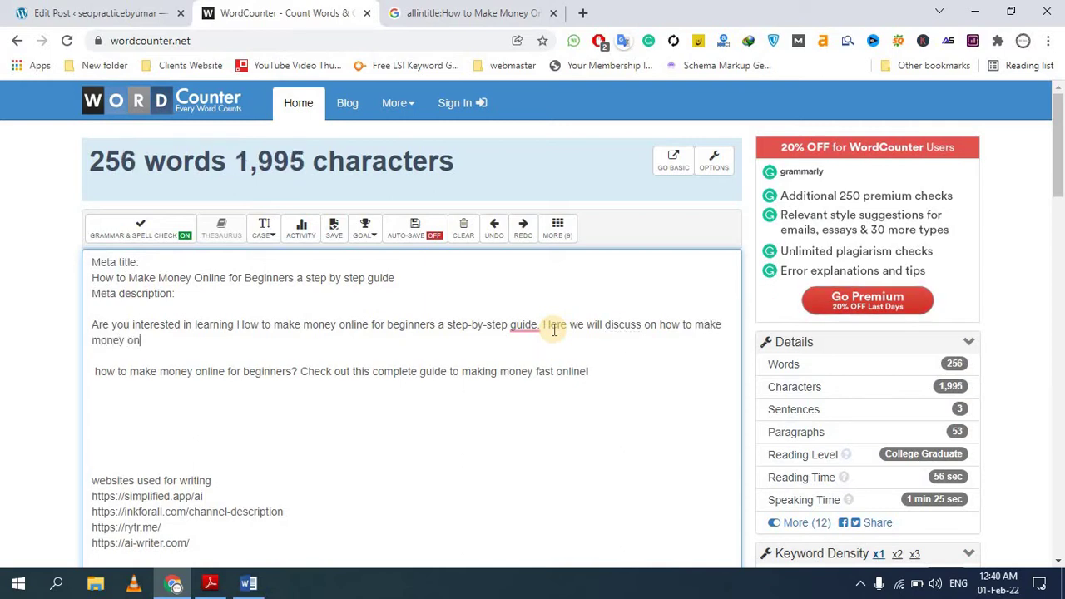
text(line for)
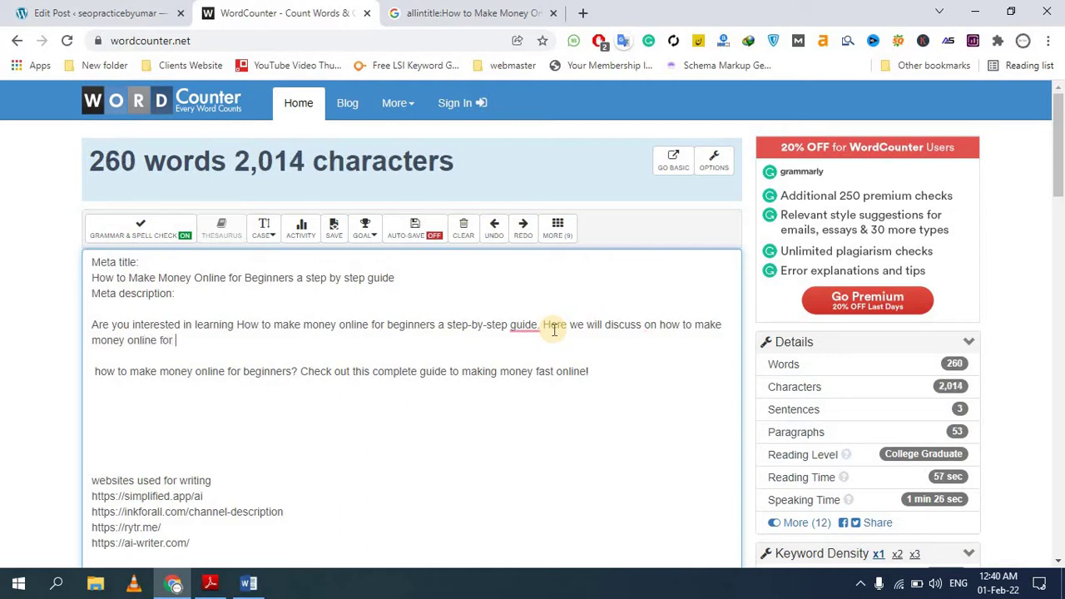
text( bign)
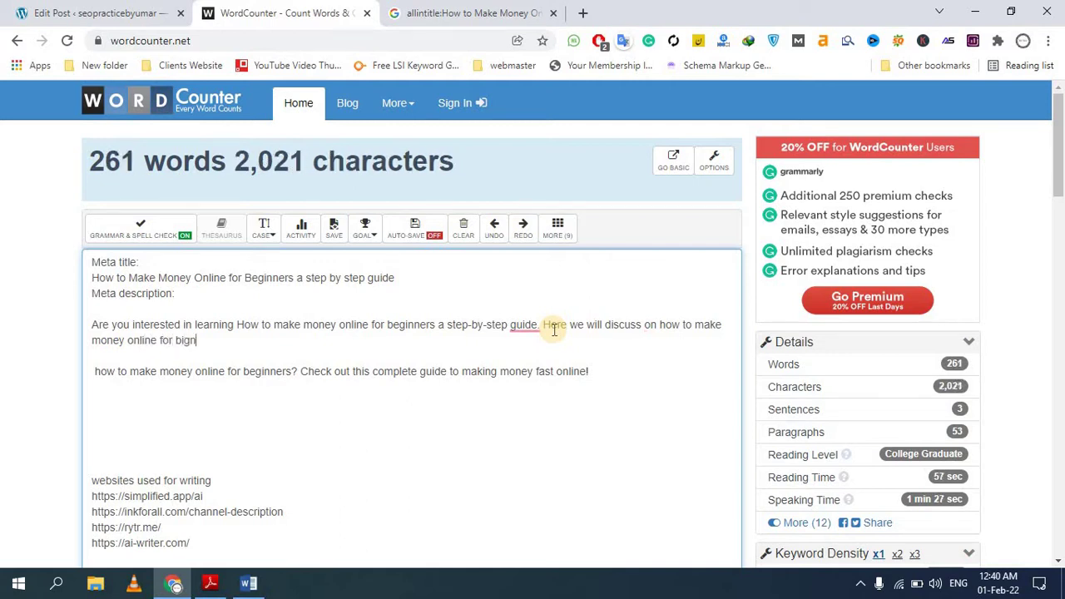
key(BackSpace)
key(BackSpace)
text(inee)
key(BackSpace)
key(BackSpace)
key(BackSpace)
key(BackSpace)
text(nets)
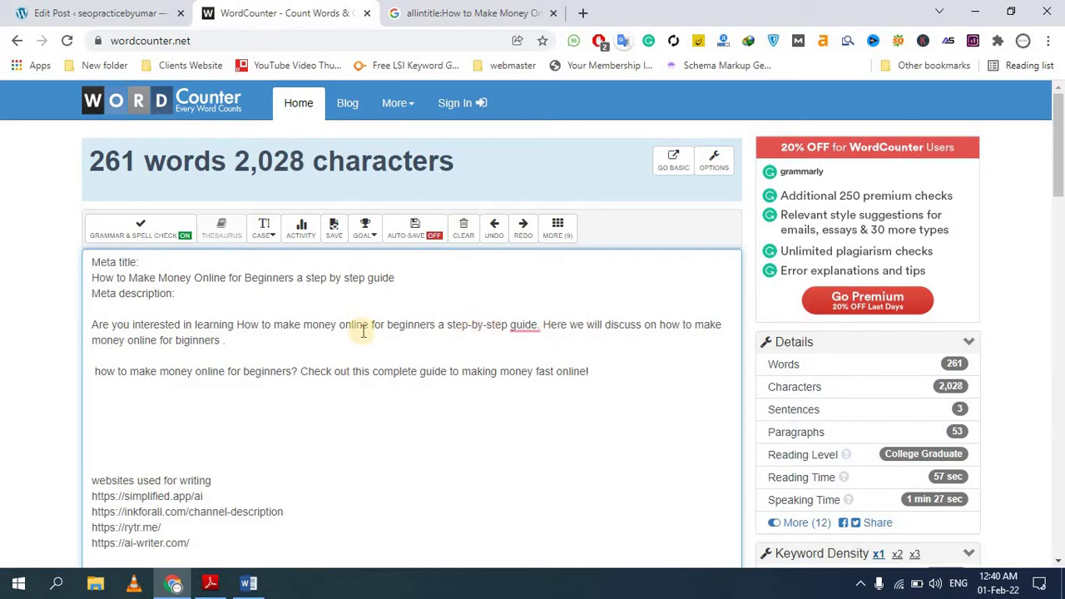
Step: Check the draft's character count and accept the suggested corrections around "beginners", dropping "on" after "discuss" and putting a question mark after "guide"
triple_click(83, 325)
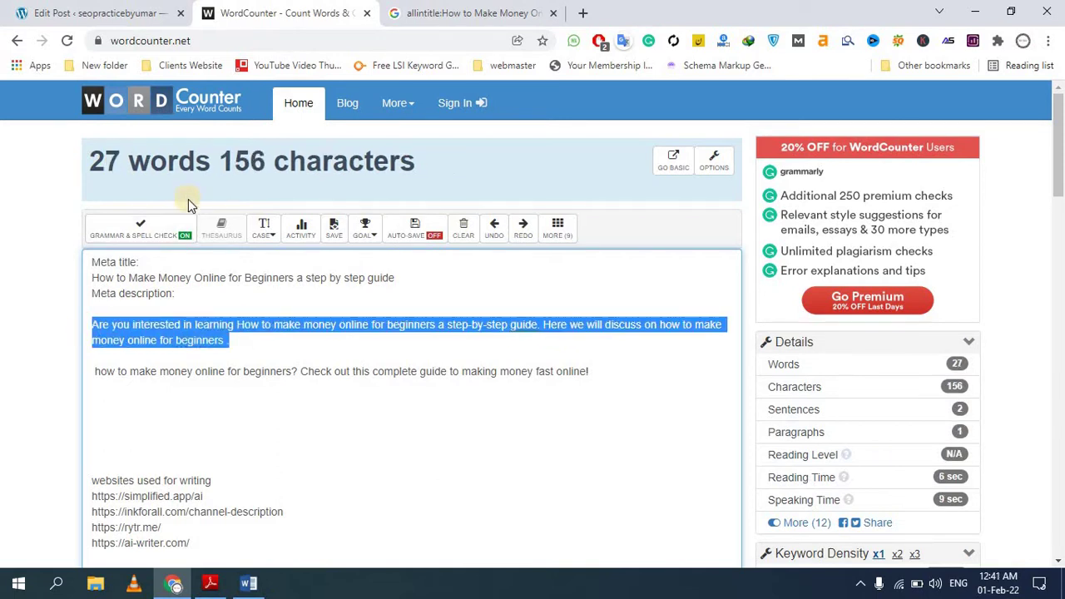
drag(246, 159, 219, 160)
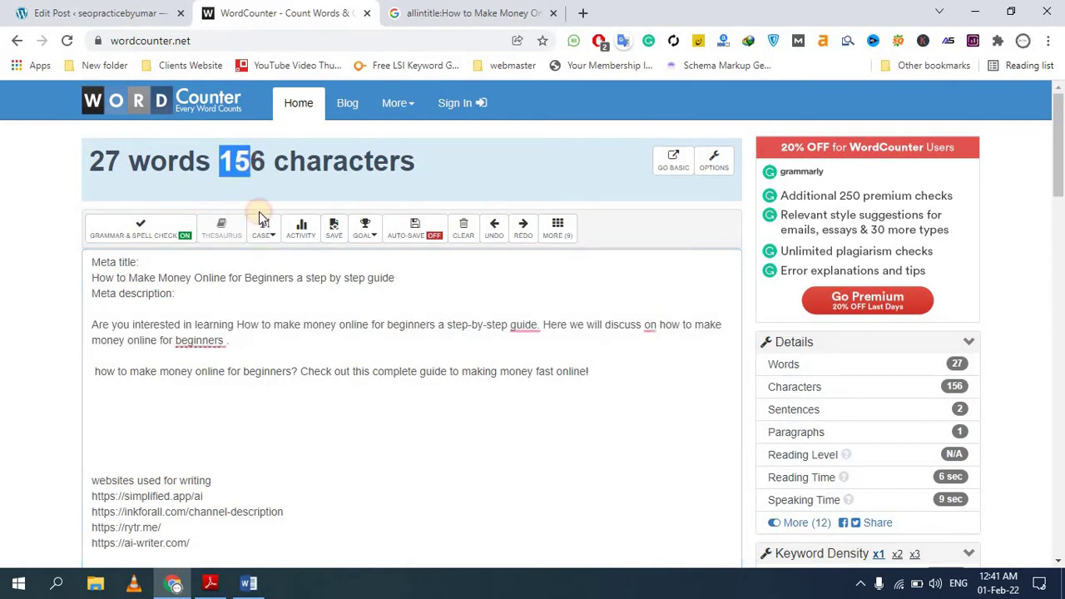
click(204, 341)
click(206, 366)
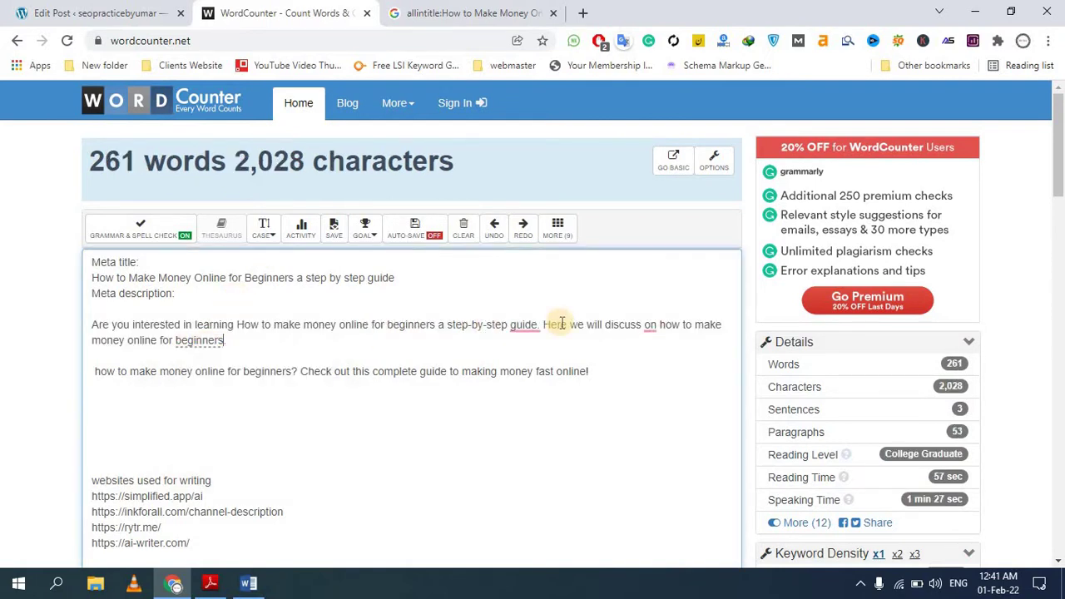
click(649, 327)
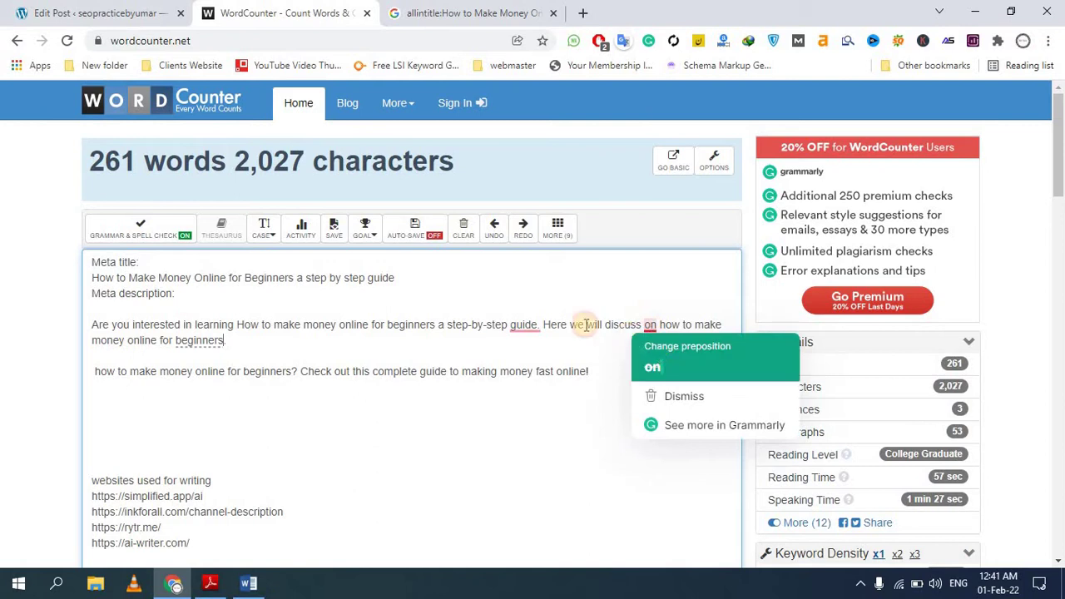
click(656, 356)
click(524, 326)
click(545, 355)
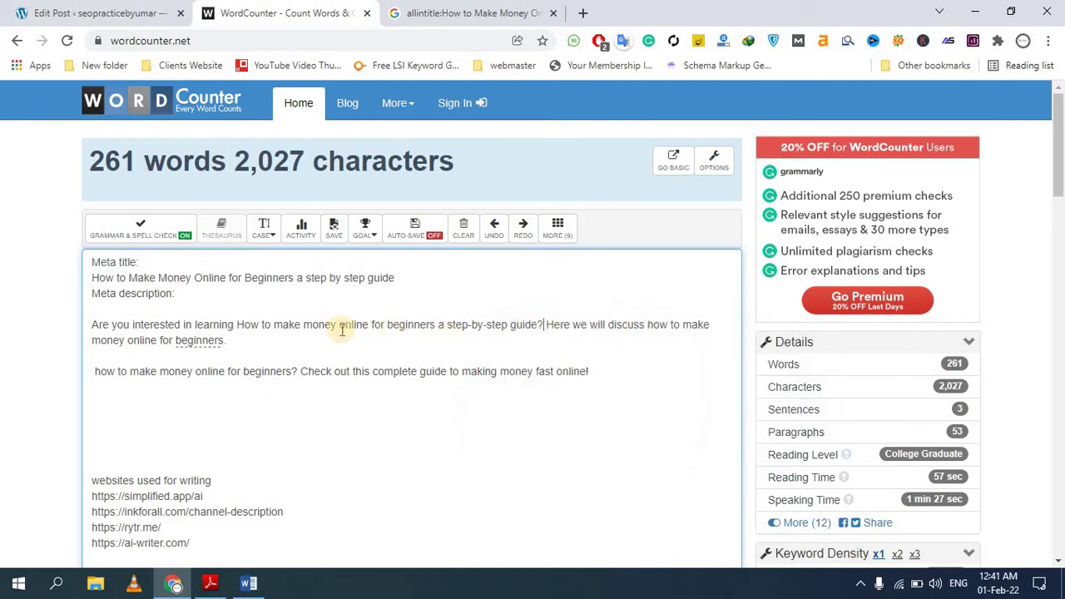
Step: Examine where the phrase "how to make money online for beginners" occurs in the meta title and both sentences of the draft description
click(281, 329)
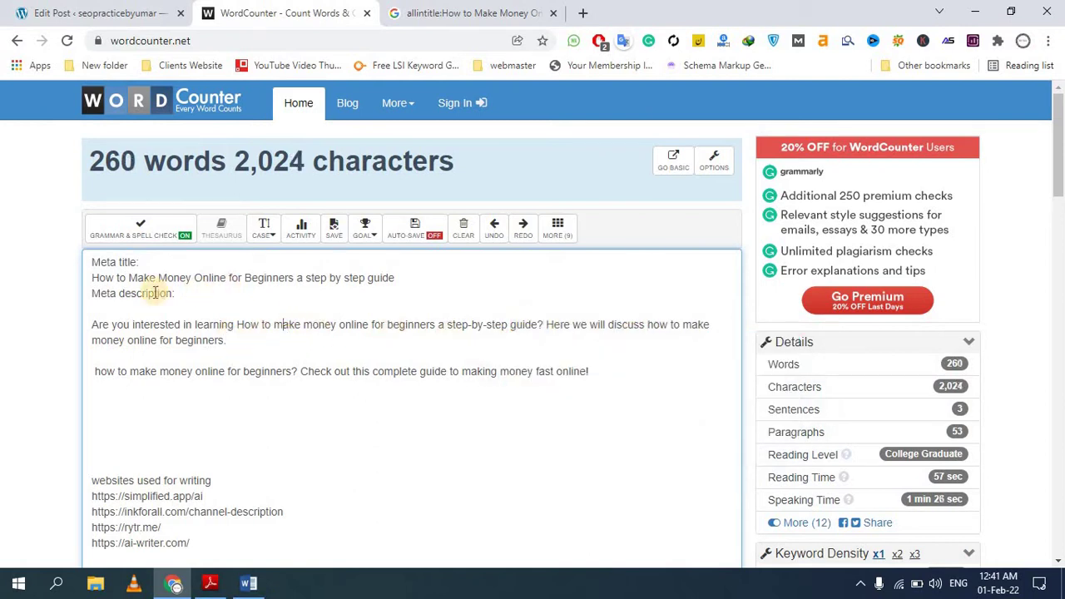
click(126, 277)
drag(135, 278, 297, 279)
drag(288, 328, 432, 333)
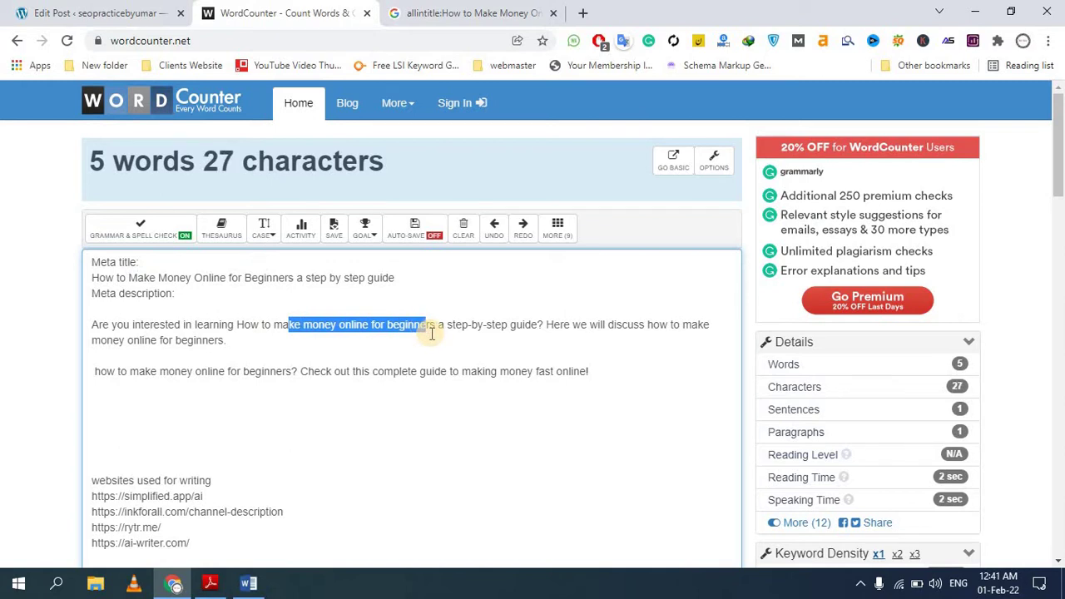
click(673, 330)
drag(713, 327, 647, 326)
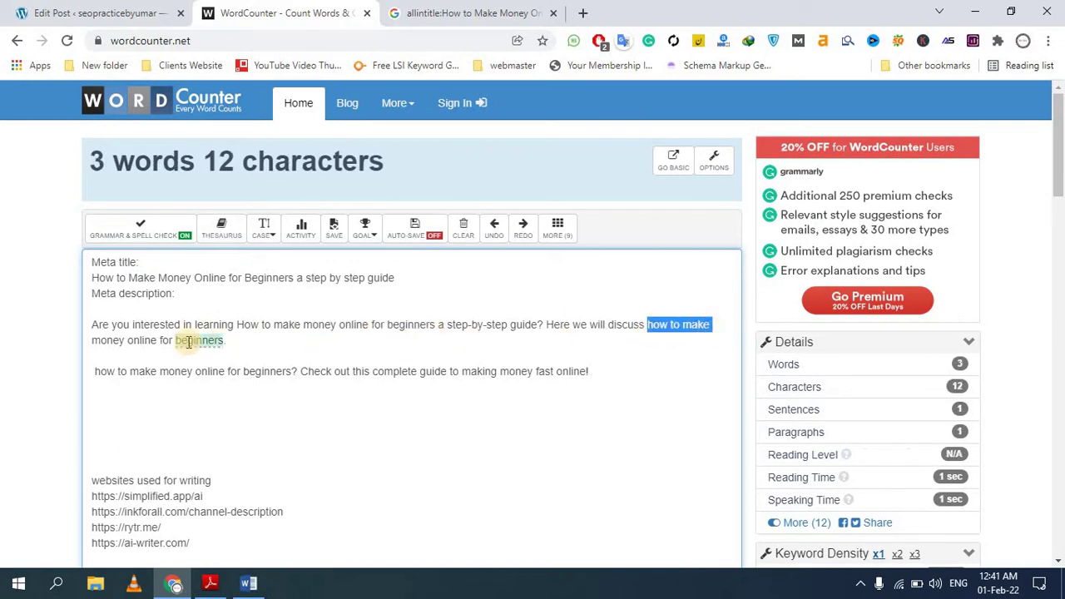
click(242, 343)
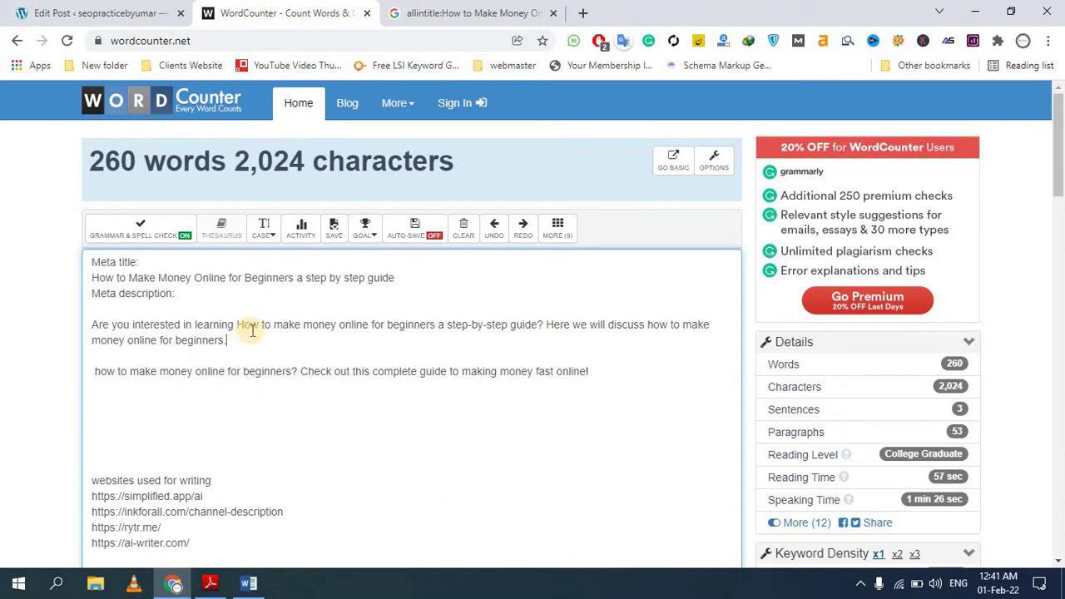
drag(243, 325, 333, 326)
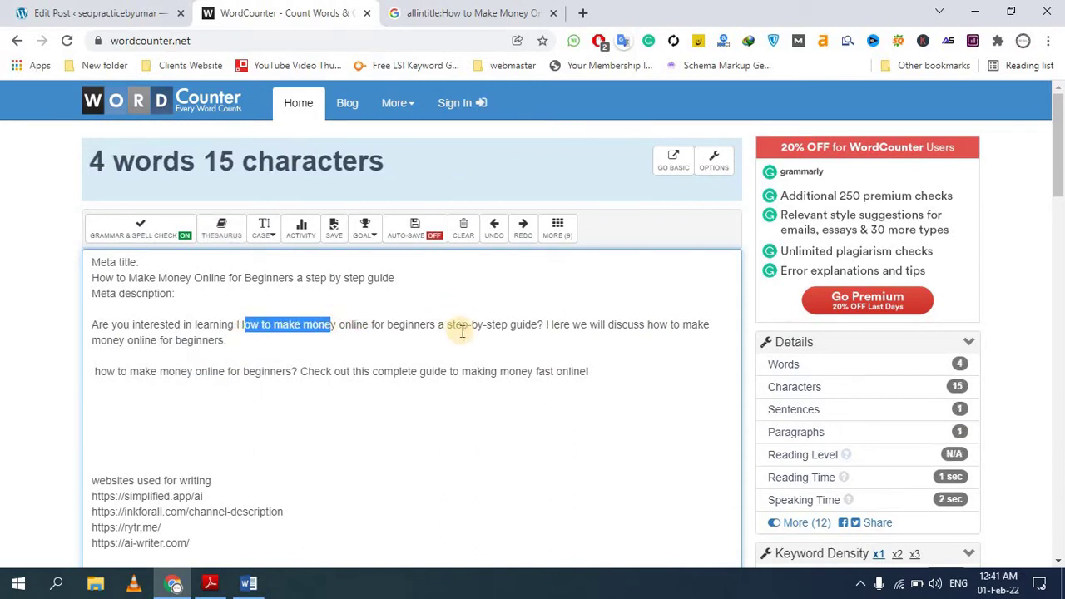
drag(429, 326, 554, 330)
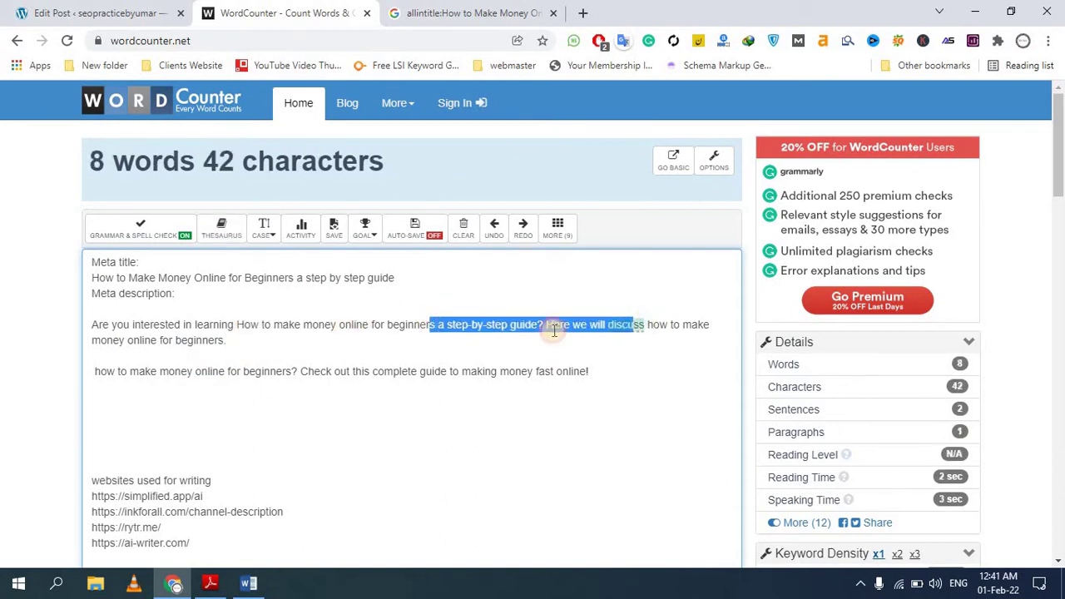
Step: Add a line break below the draft meta description and copy the complete two-sentence description
click(239, 338)
key(Return)
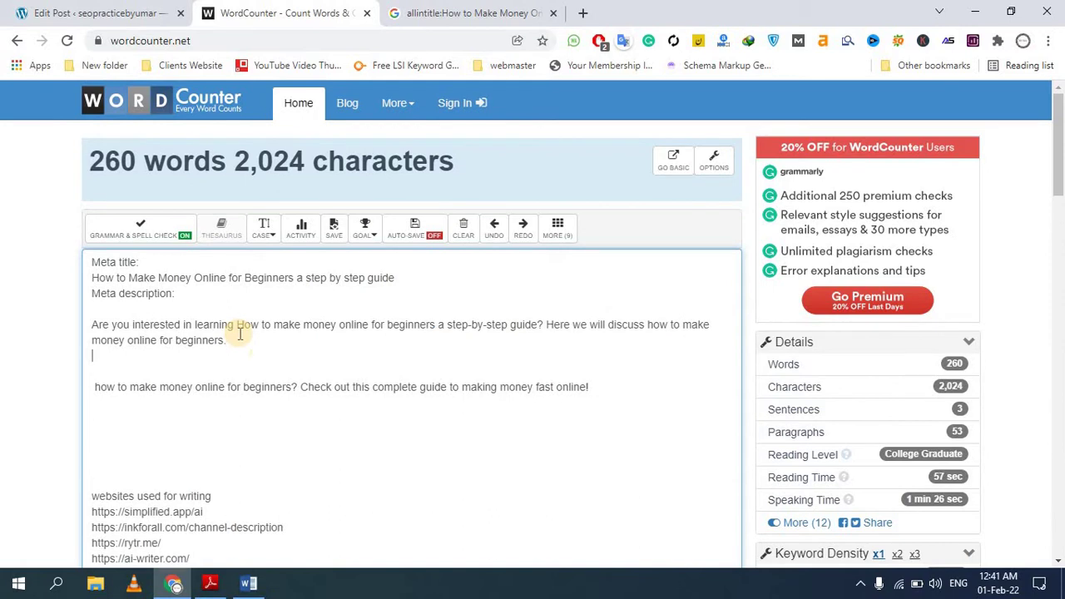
shift+click(92, 326)
key(ctrl+c)
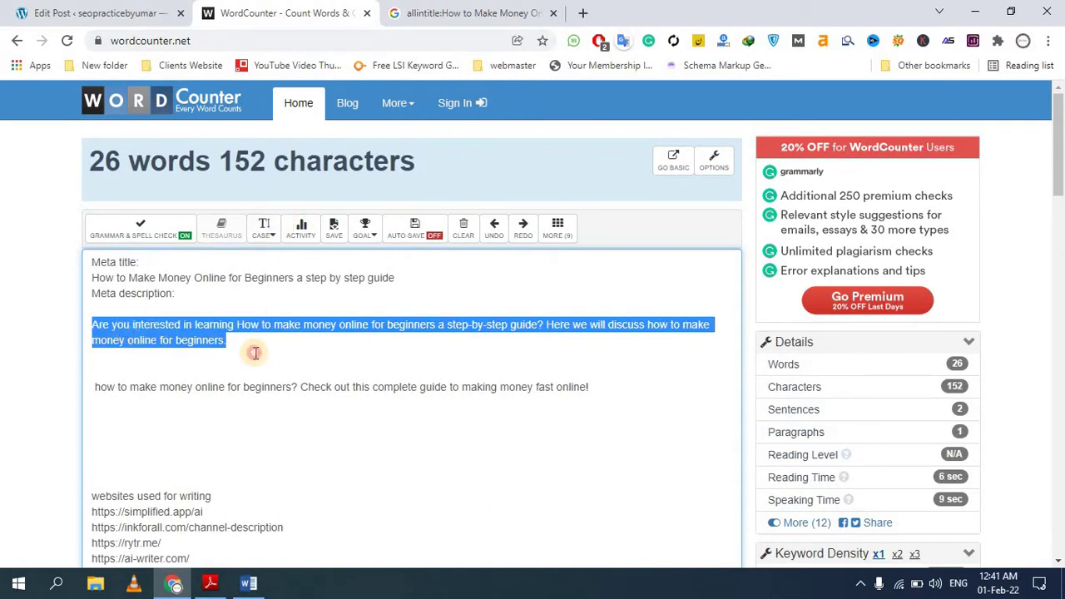
click(251, 348)
shift+click(93, 322)
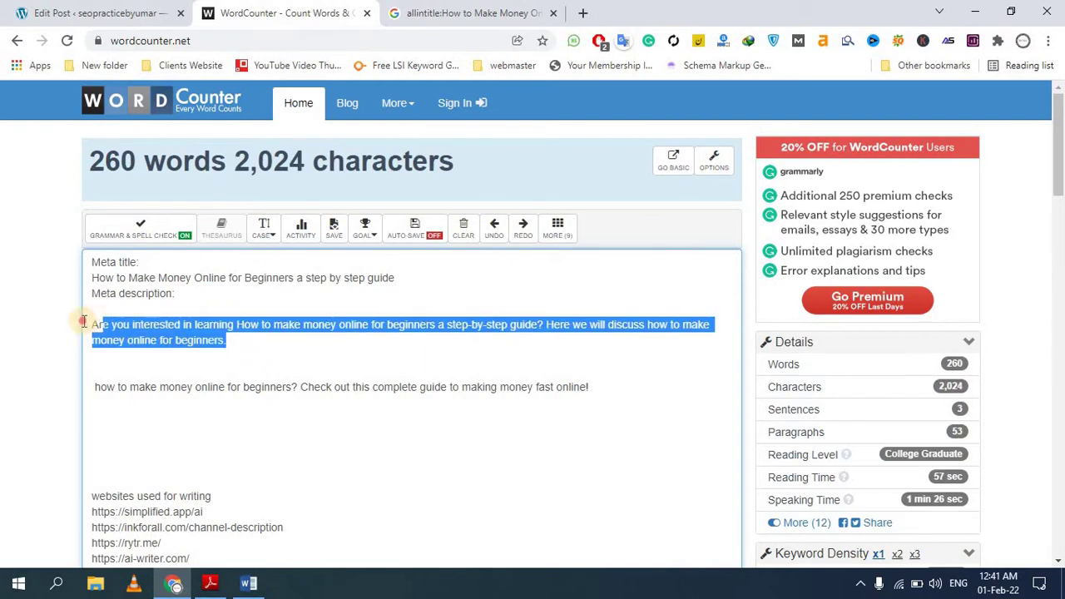
Step: Switch to the WordPress post editor, paste the copied text as the snippet's description and close the snippet editor
click(67, 11)
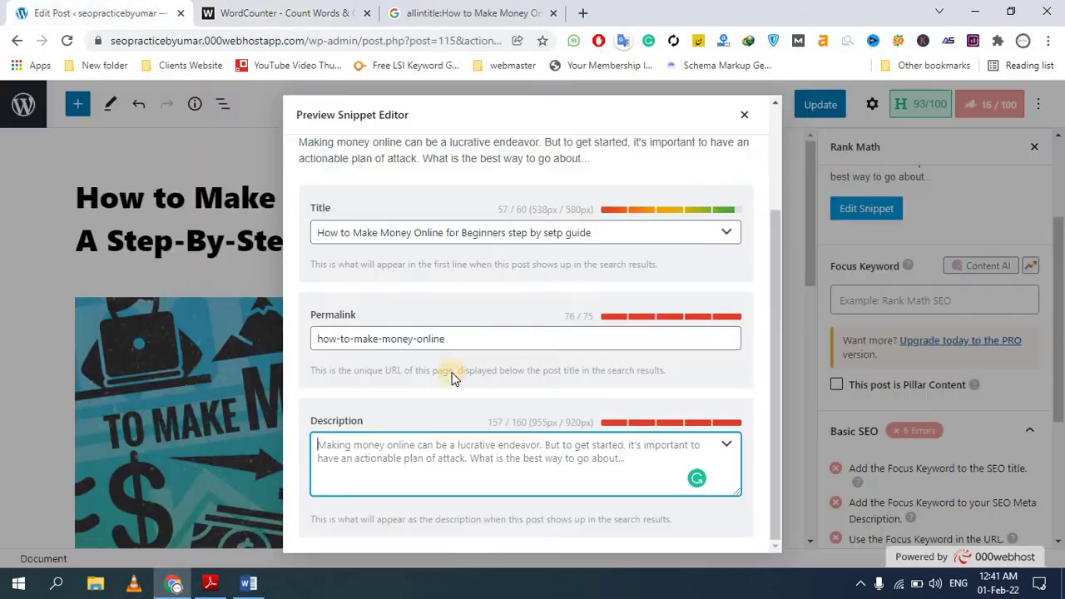
key(ctrl+v)
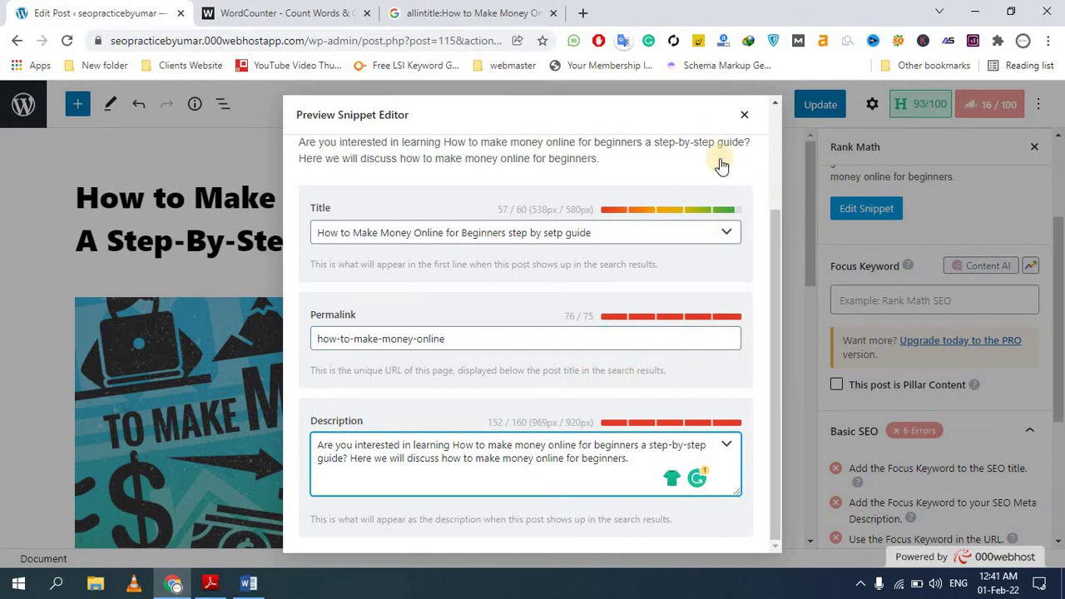
click(744, 114)
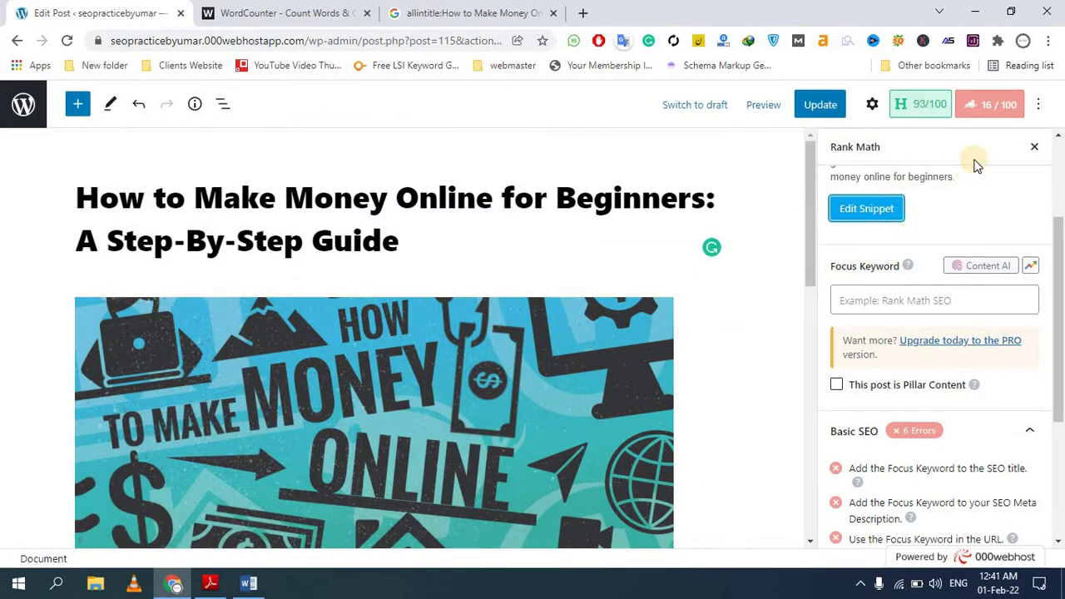
Step: Review the search snippet preview and update the post with the new description
scroll(932, 214, down, 3)
scroll(932, 215, up, 4)
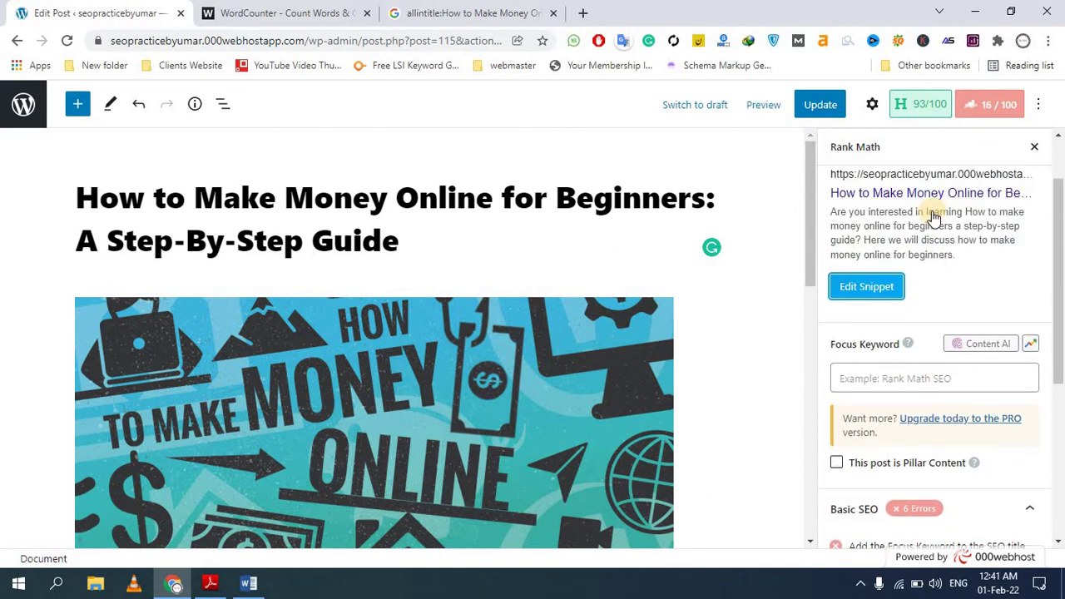
click(815, 107)
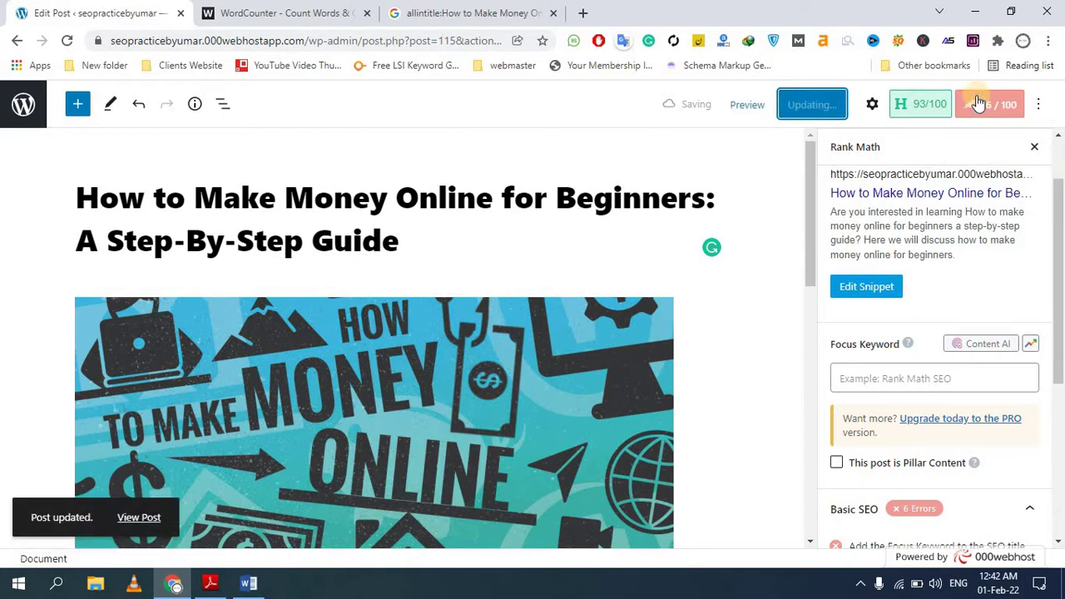
scroll(949, 233, down, 3)
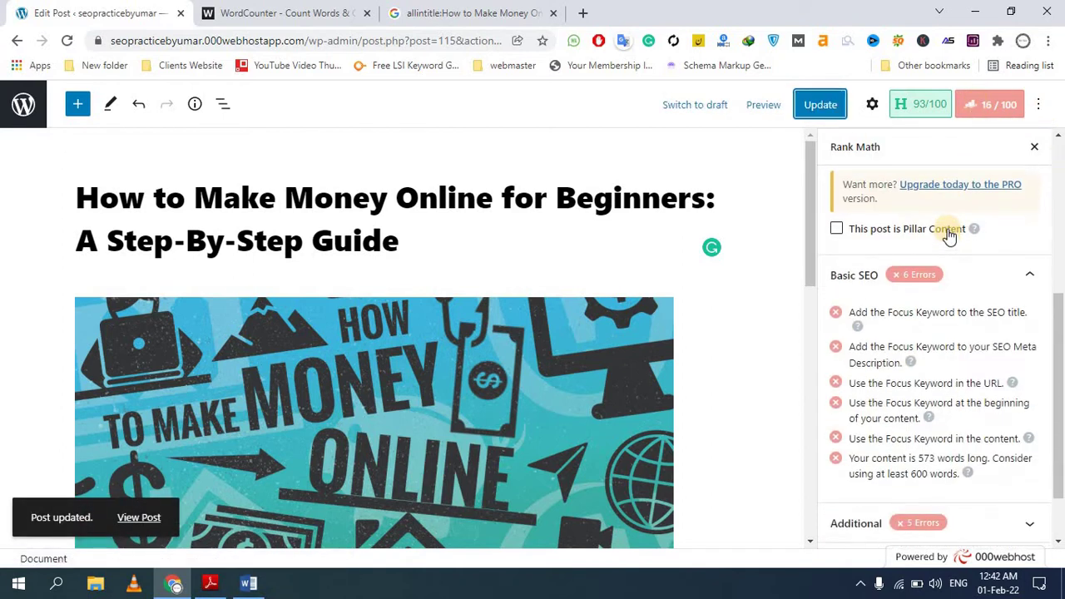
scroll(946, 231, up, 2)
click(877, 220)
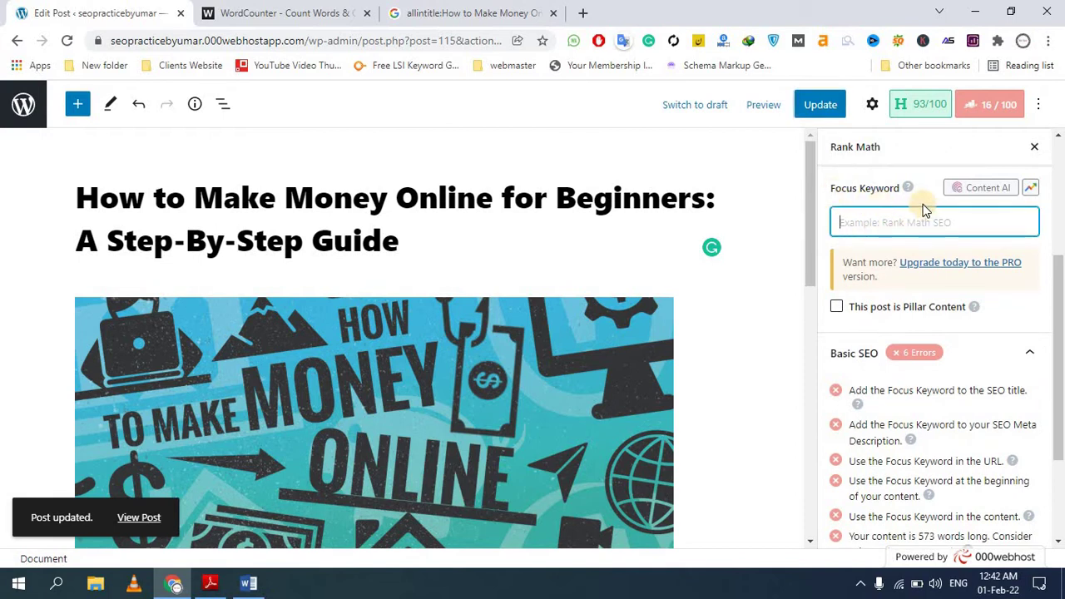
text(how )
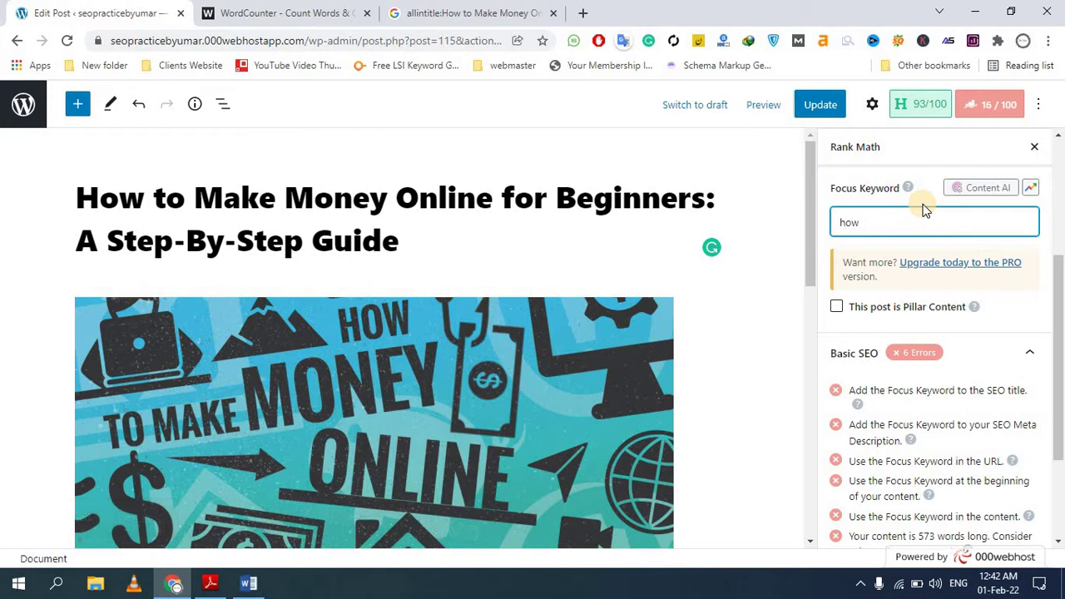
text(t)
key(Return)
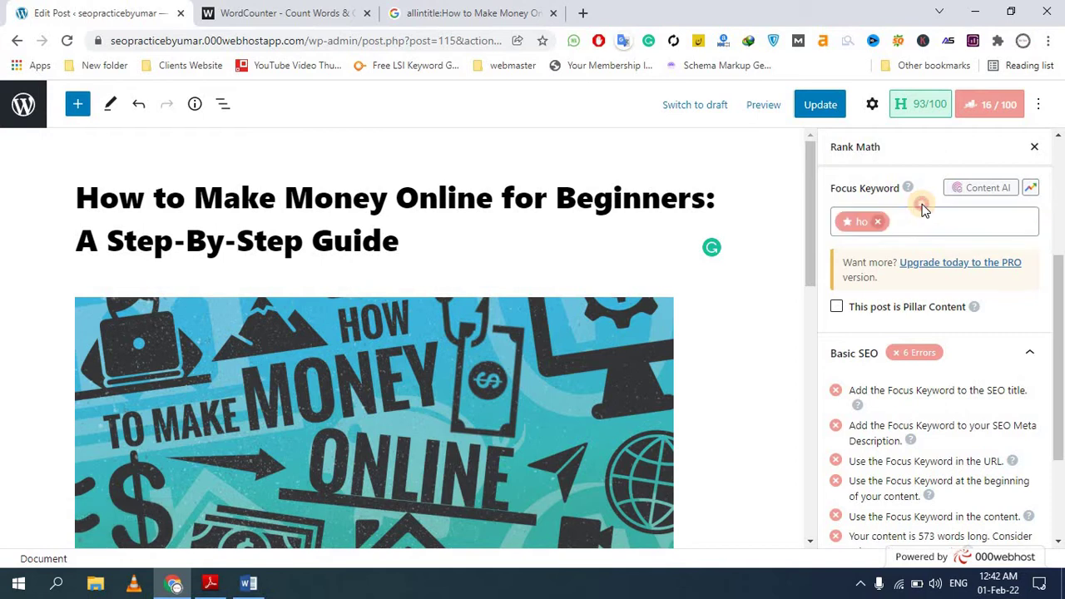
click(877, 222)
click(882, 222)
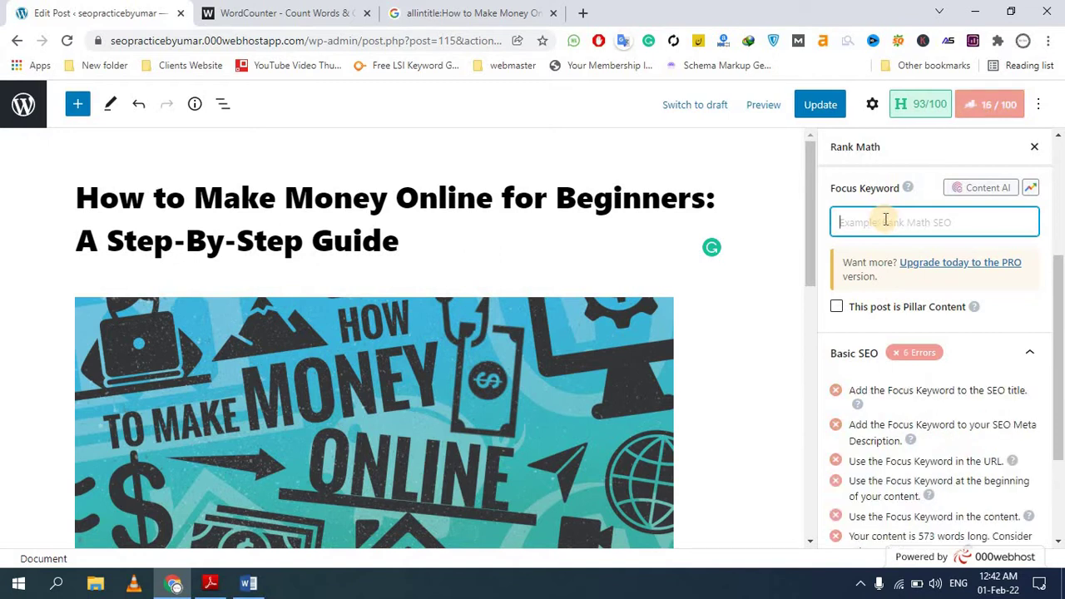
Step: Set the post's focus keyword to "make money online" and review the Basic SEO checks
text(make money online)
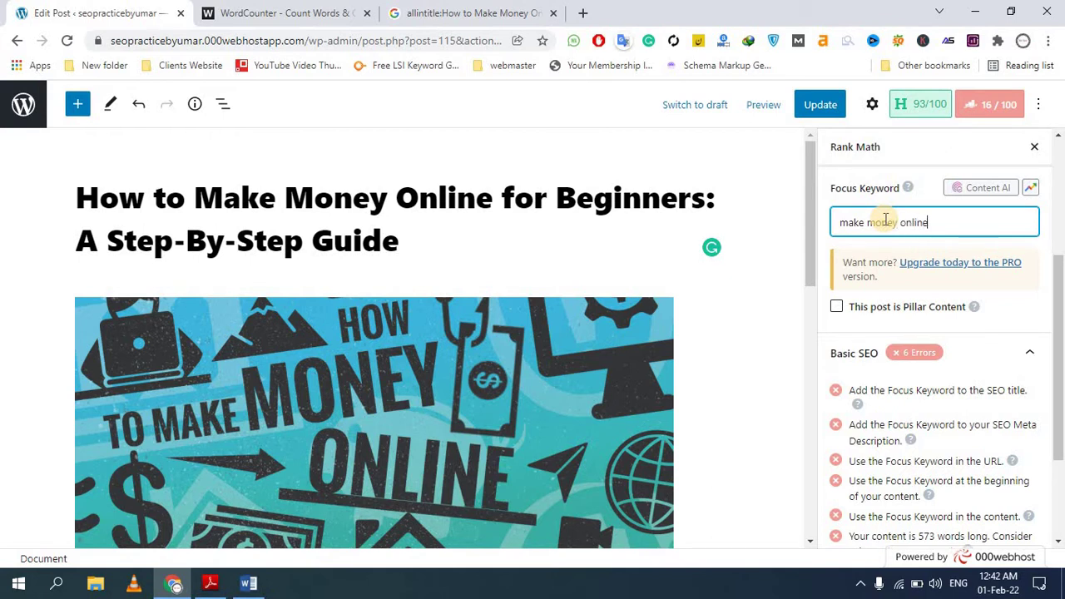
key(Return)
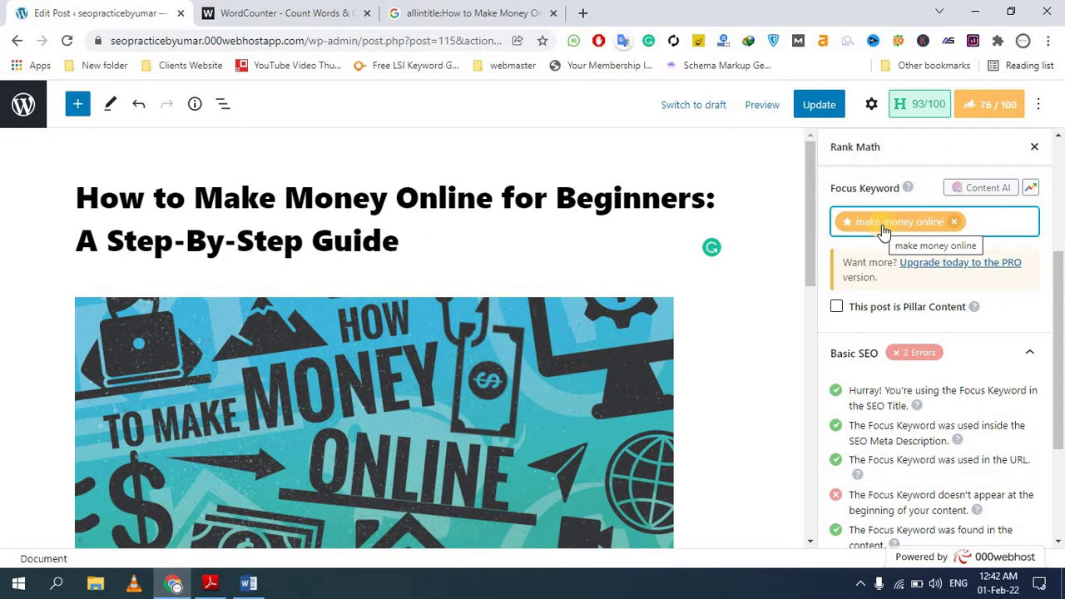
scroll(899, 311, down, 2)
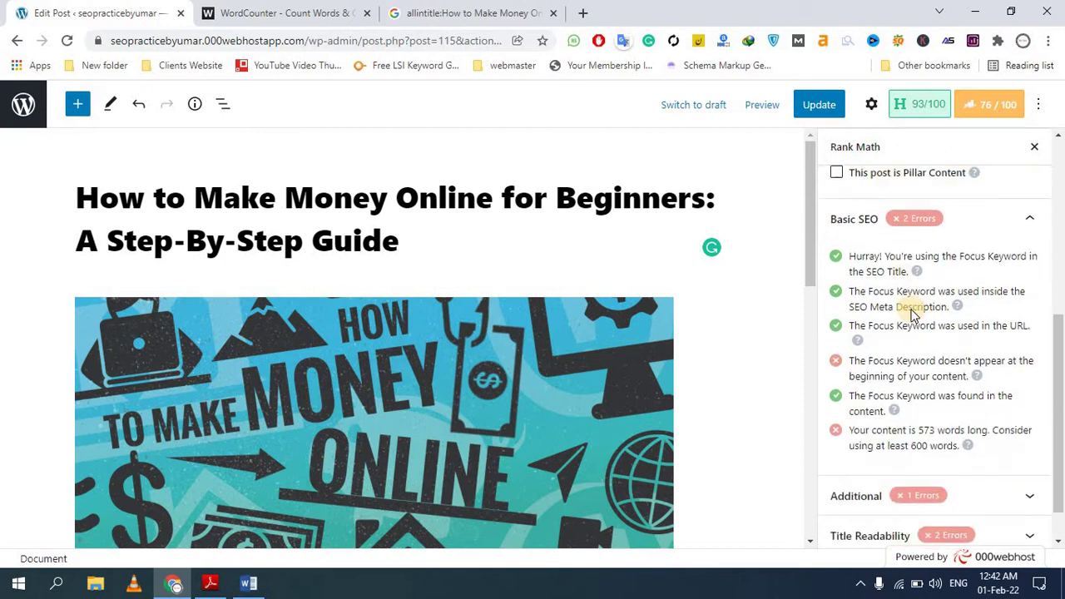
scroll(913, 312, down, 1)
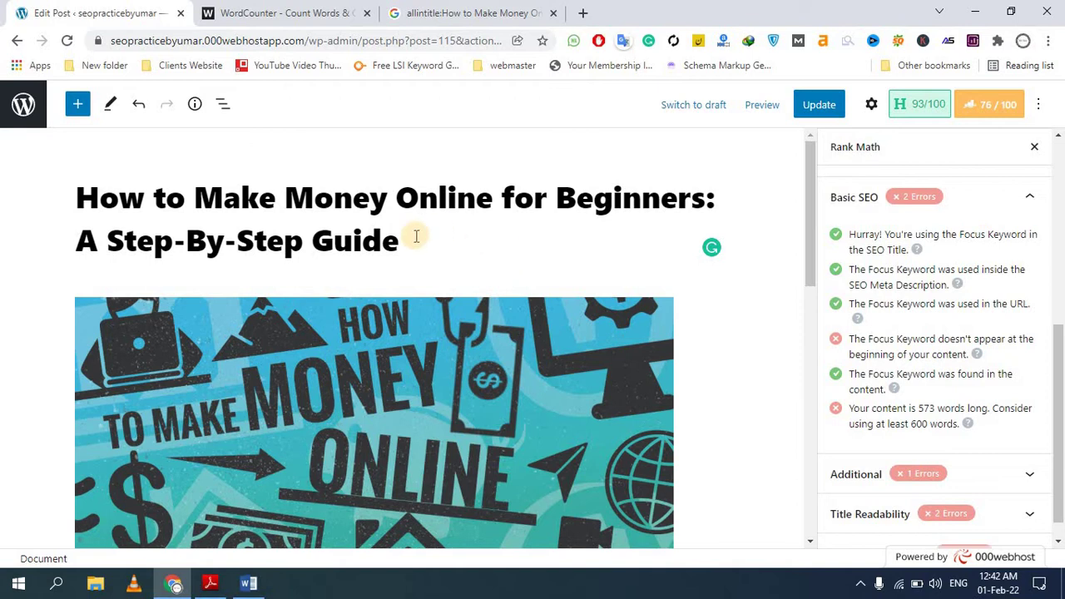
Step: Check the wording of the post's opening sentence and copy the focus keyword "make money online"
scroll(153, 340, down, 3)
click(145, 352)
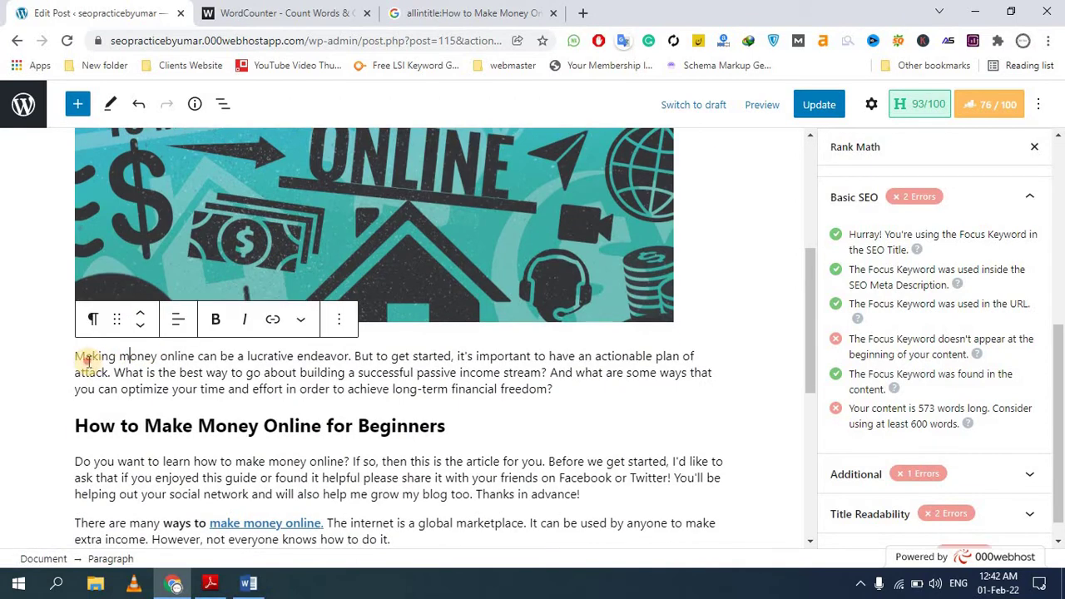
scroll(725, 249, up, 3)
scroll(857, 241, up, 3)
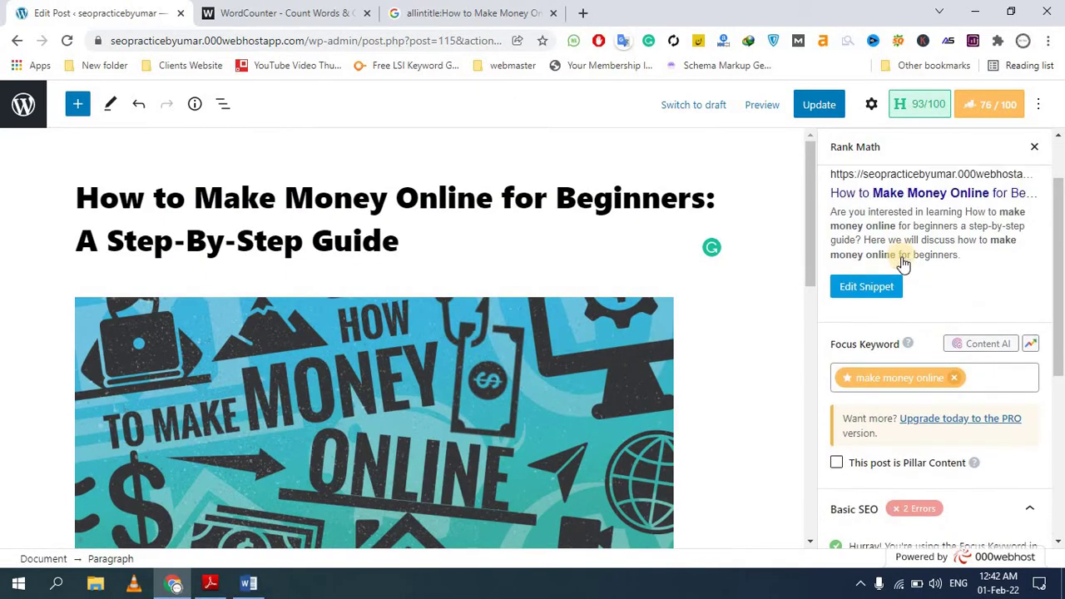
click(872, 303)
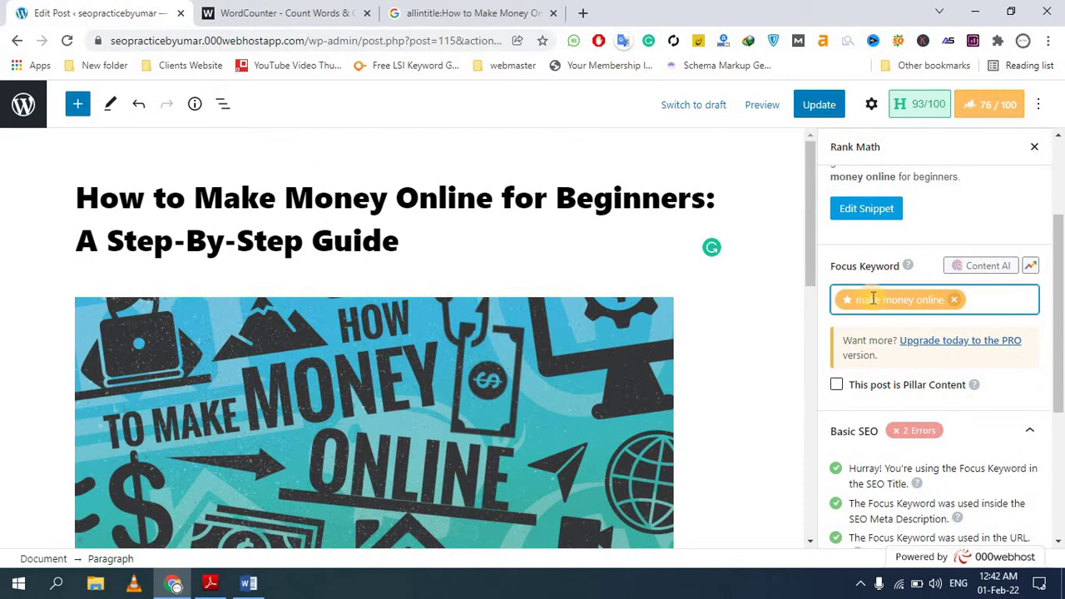
double_click(873, 299)
key(ctrl+c)
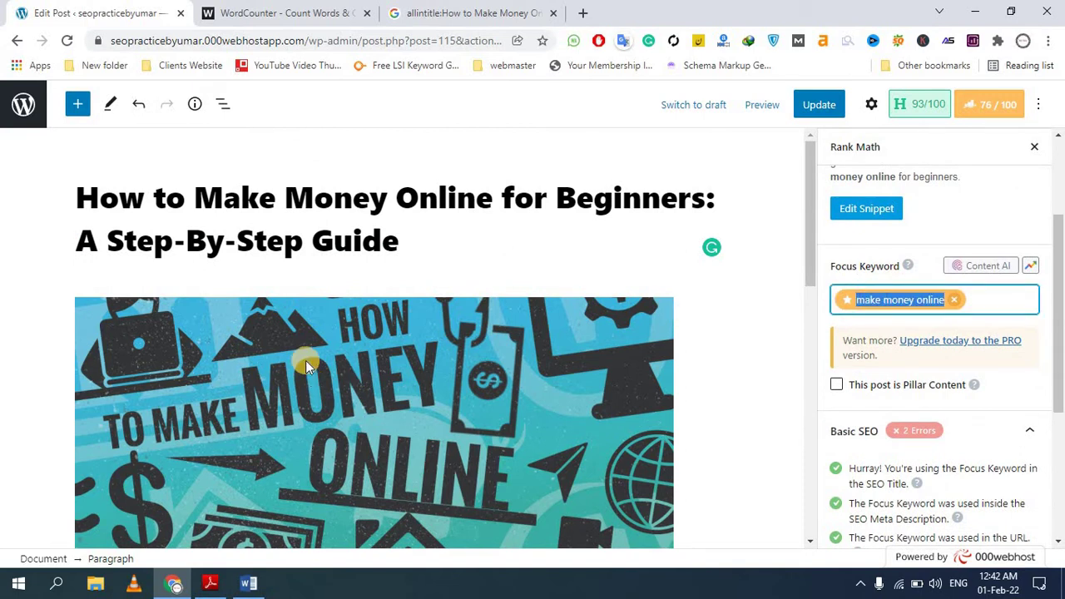
Step: Replace "Making money online" at the start of the opening paragraph with the copied keyword, capitalised as "Make money online"
scroll(305, 366, down, 5)
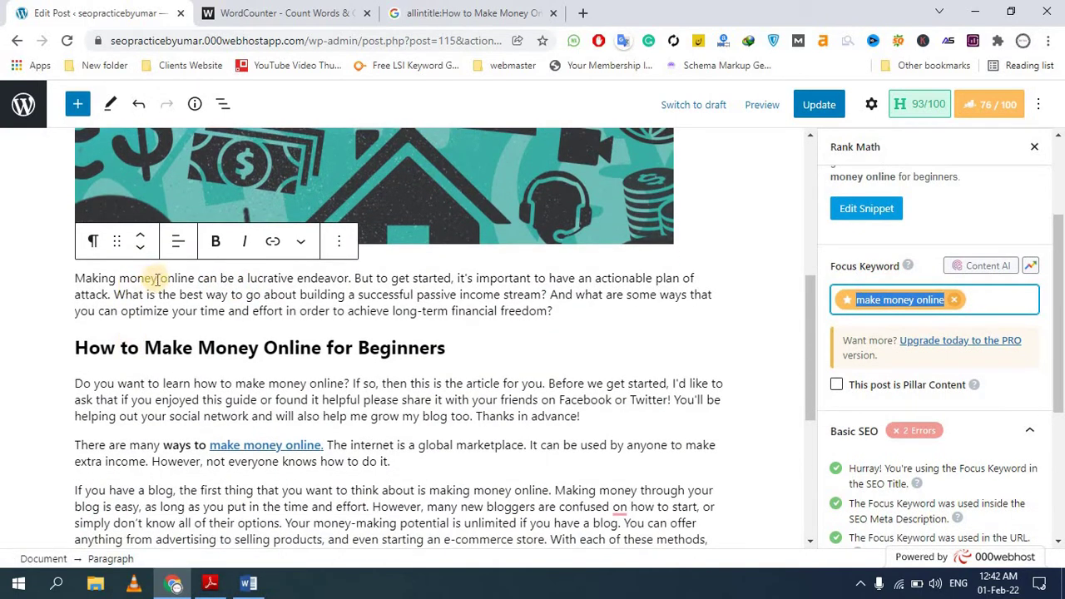
drag(157, 279, 66, 277)
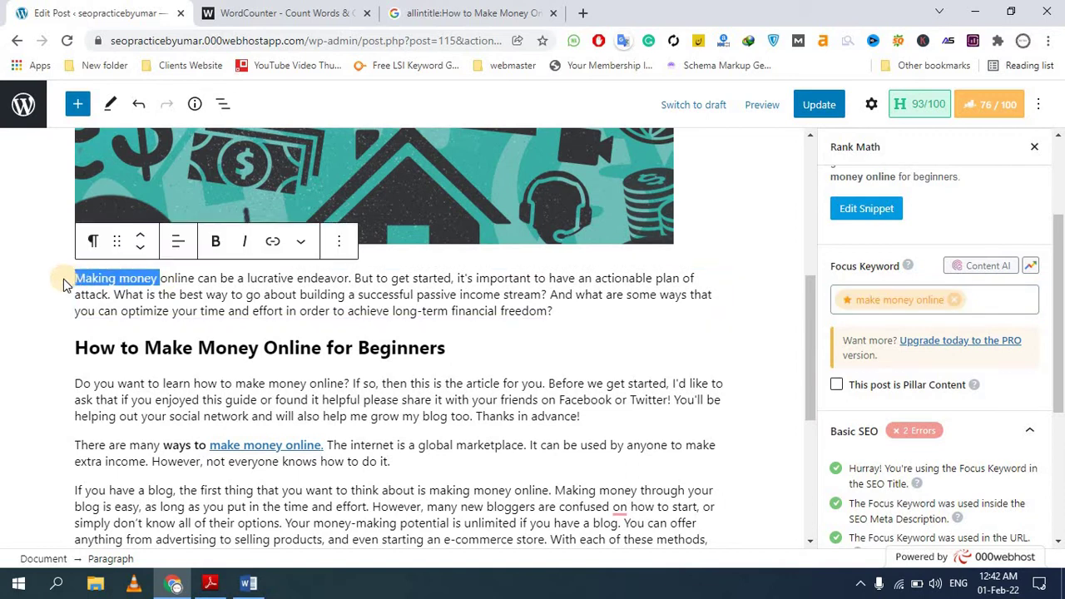
key(ctrl+v)
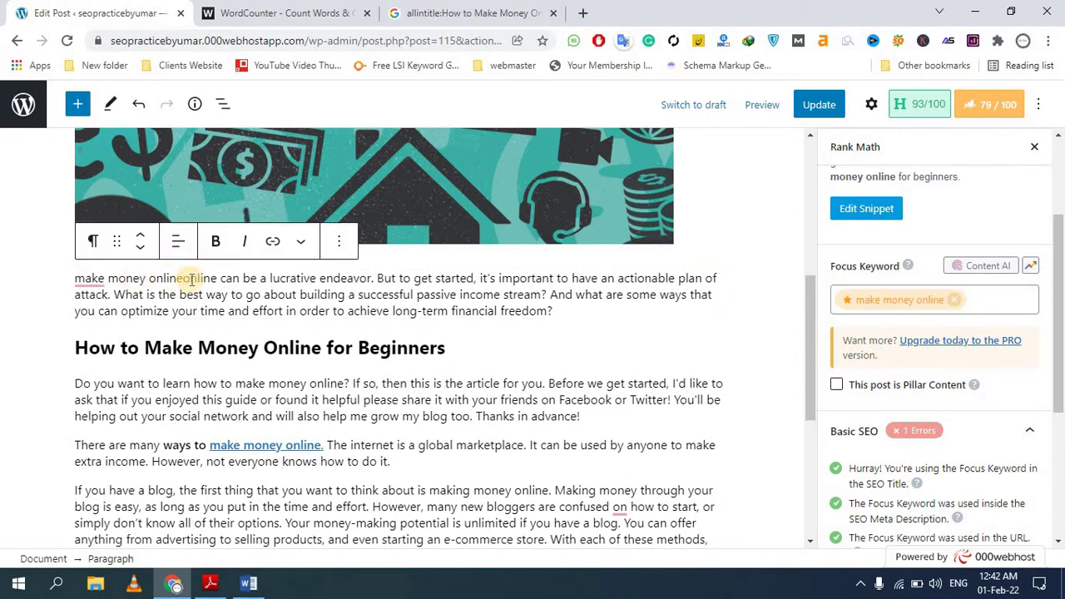
drag(217, 280, 73, 278)
key(BackSpace)
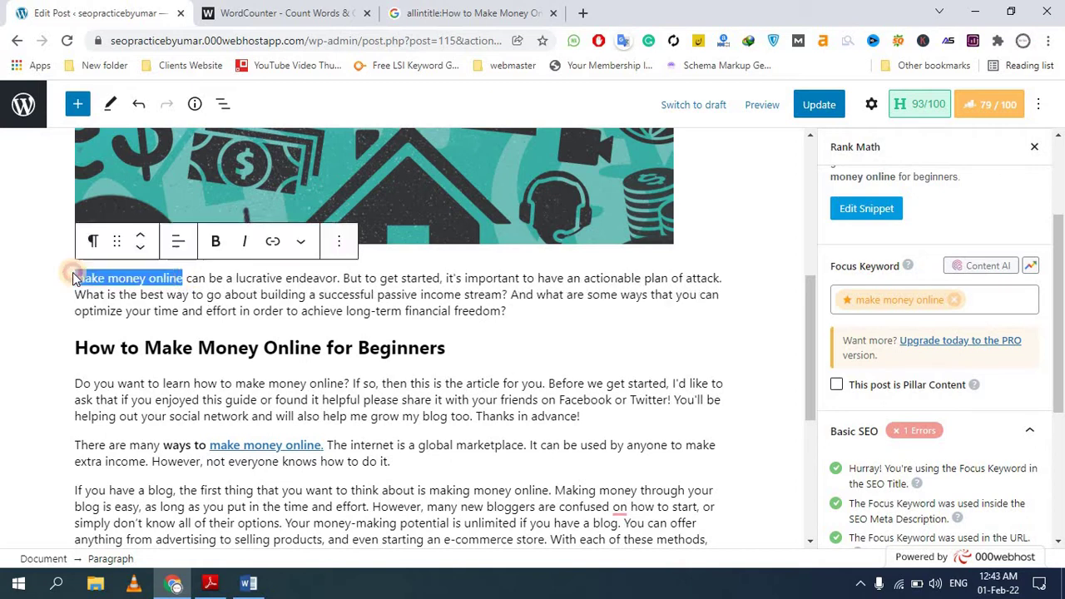
click(85, 278)
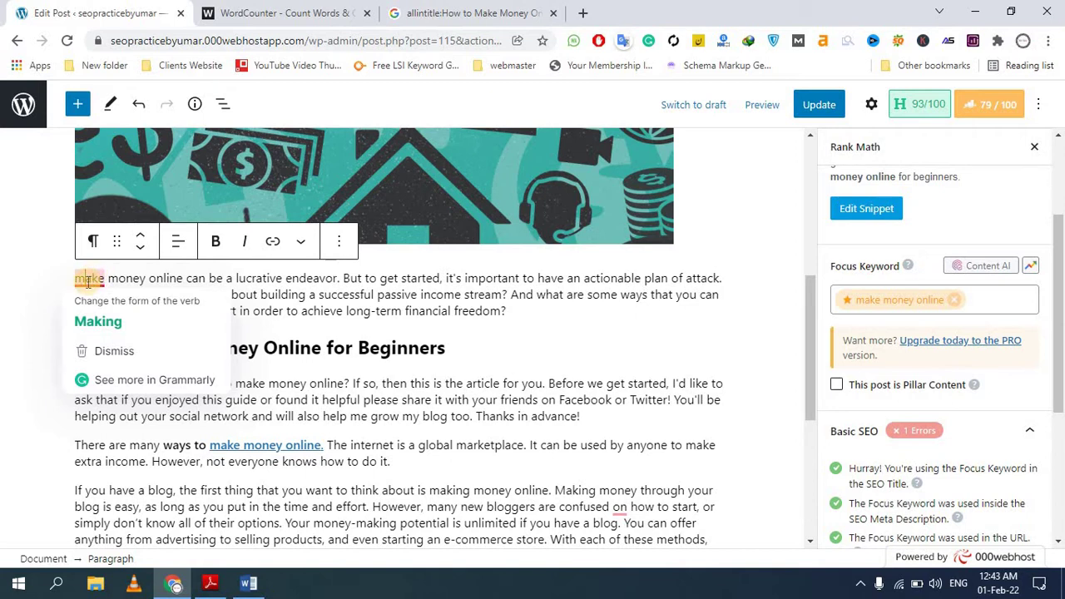
key(BackSpace)
text(M)
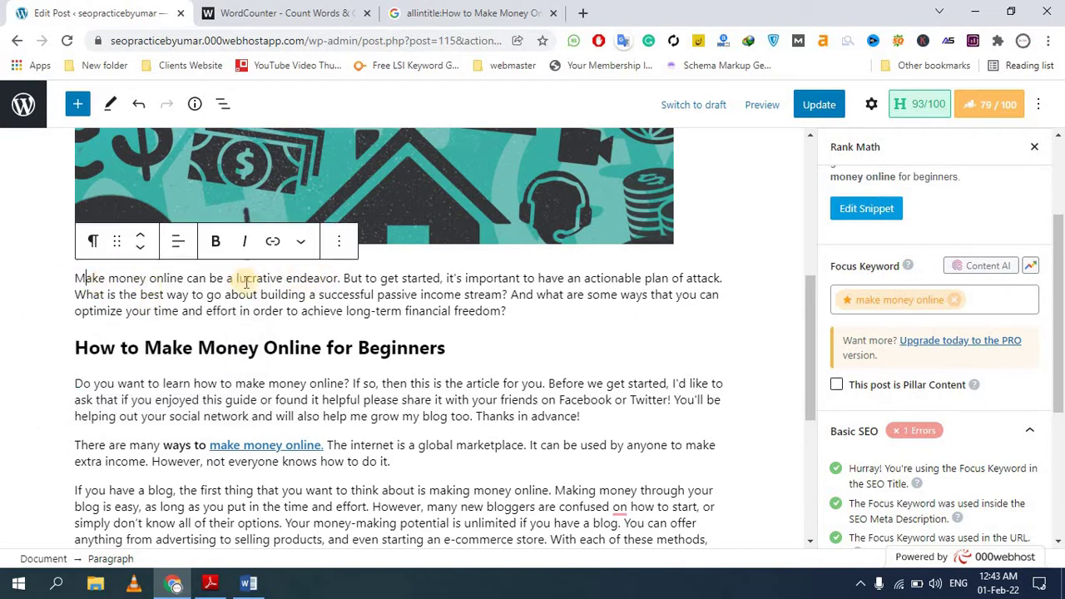
Step: Review the Basic SEO checks for keyword placement and the recommended minimum content length
scroll(675, 238, down, 3)
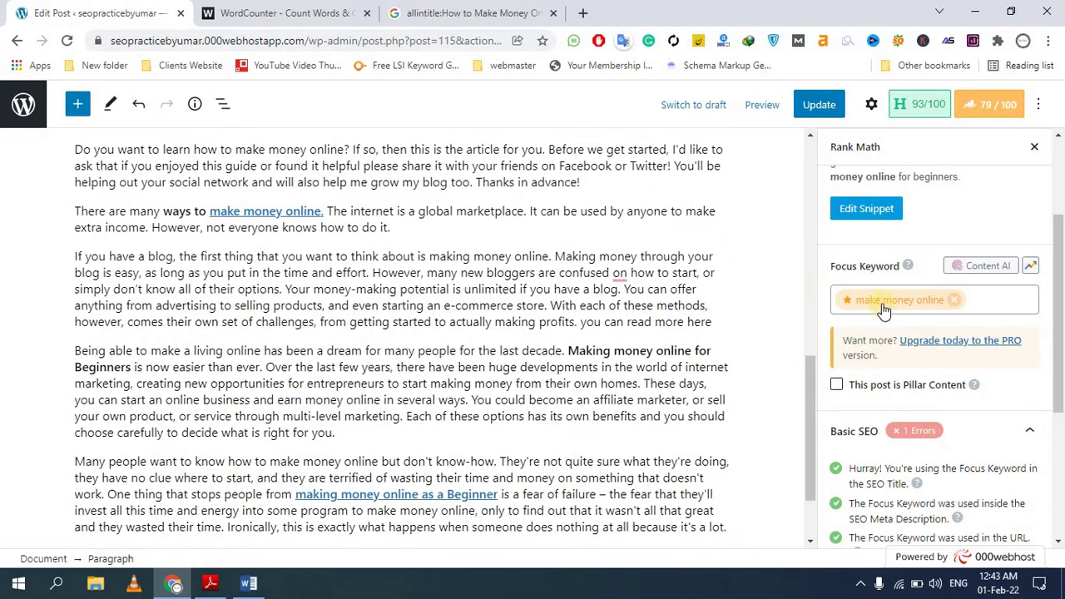
scroll(889, 264, down, 3)
drag(872, 249, 909, 250)
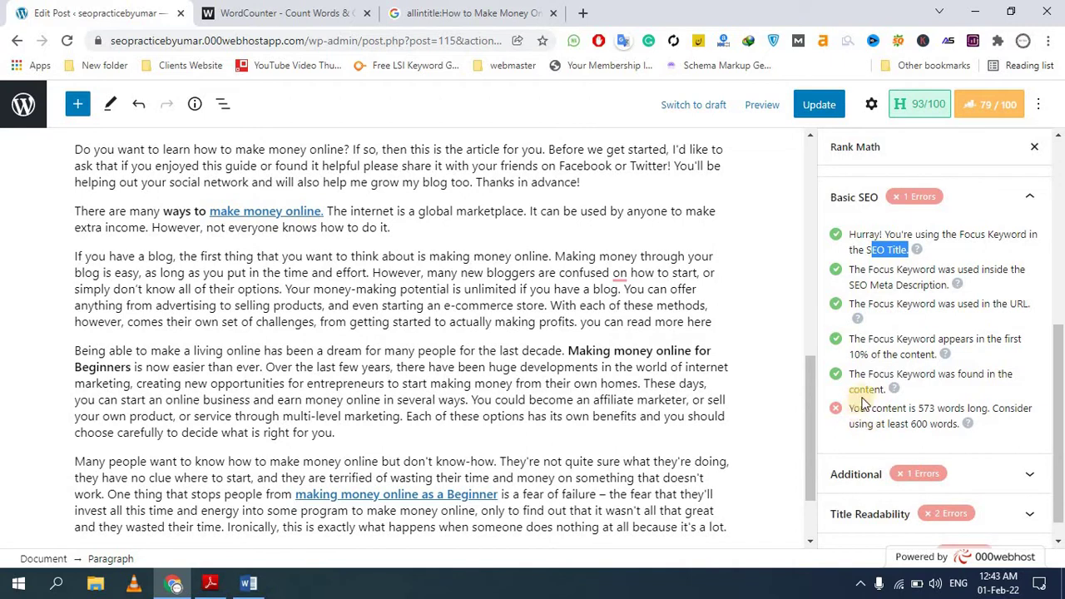
scroll(916, 400, down, 1)
drag(887, 400, 943, 399)
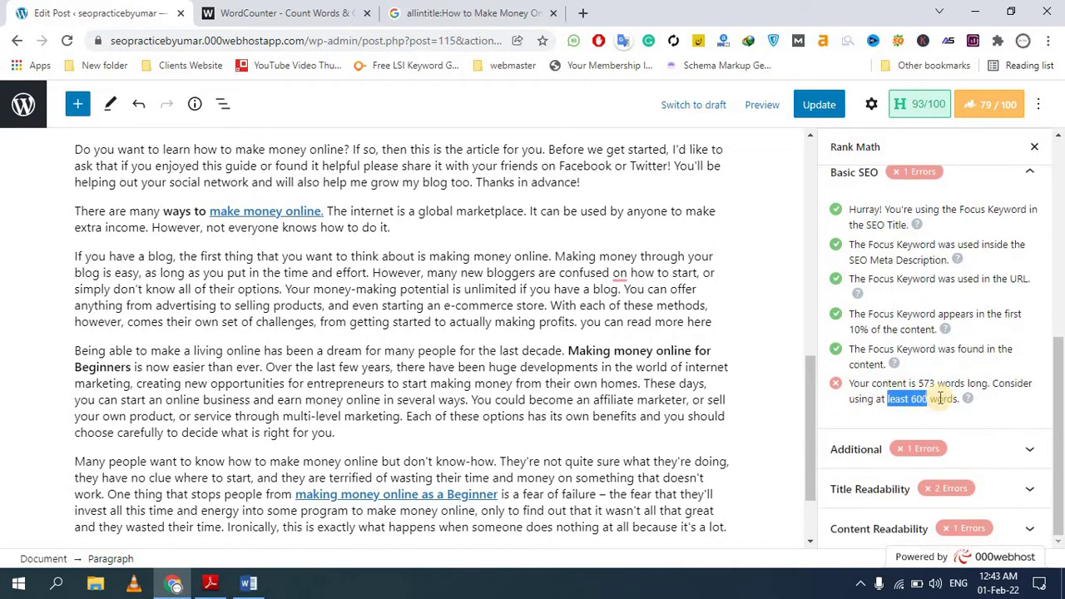
Step: Copy the paragraph beginning "Being able to make a living online" and paste it as a new paragraph at the end of the post
scroll(403, 295, down, 2)
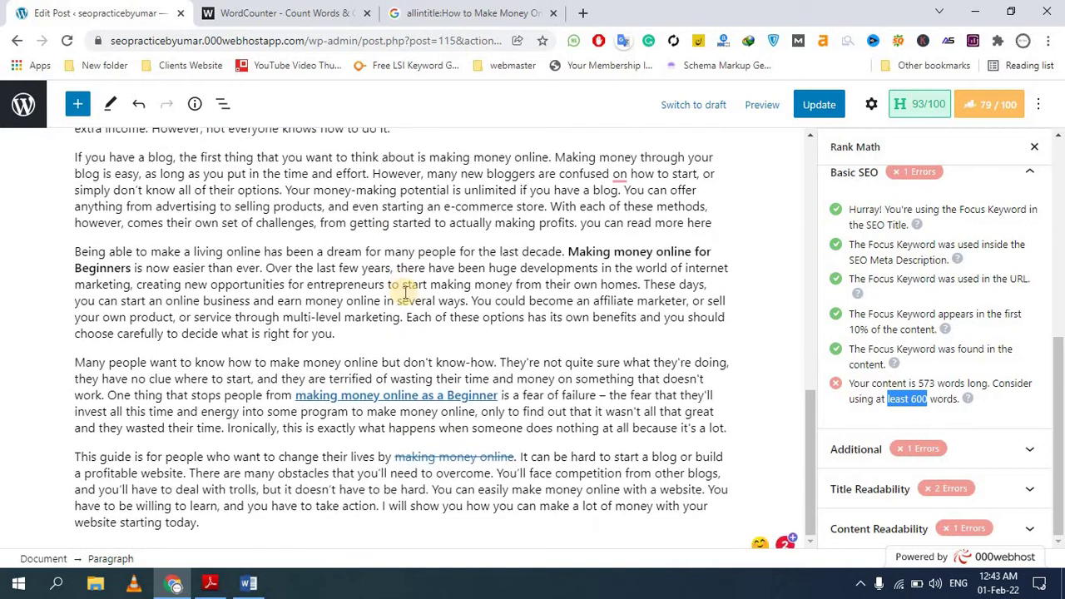
drag(360, 331, 69, 254)
key(ctrl+c)
scroll(67, 251, up, 1)
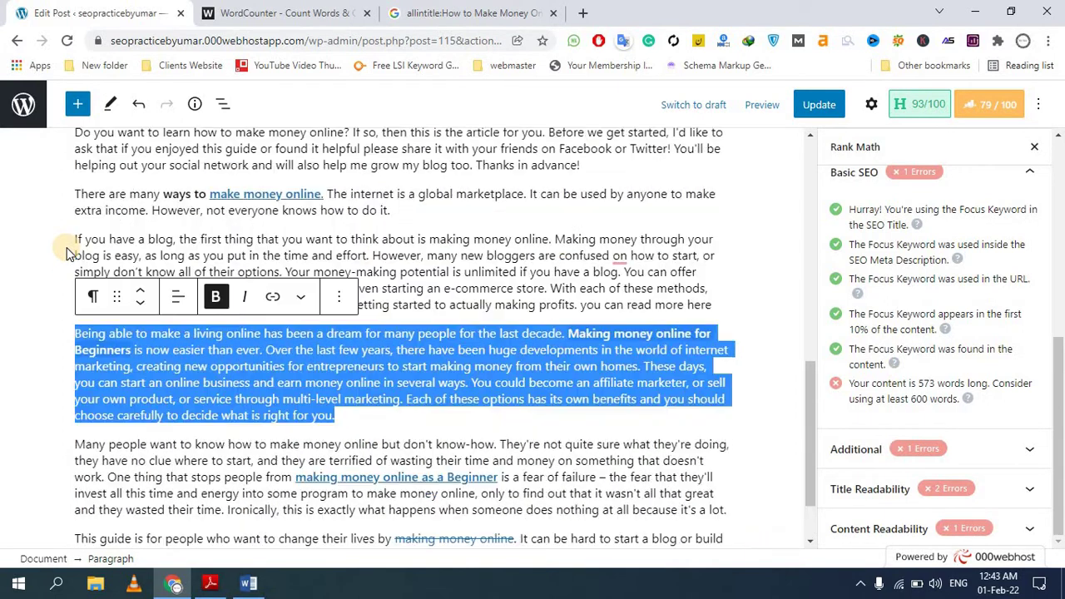
scroll(237, 287, down, 1)
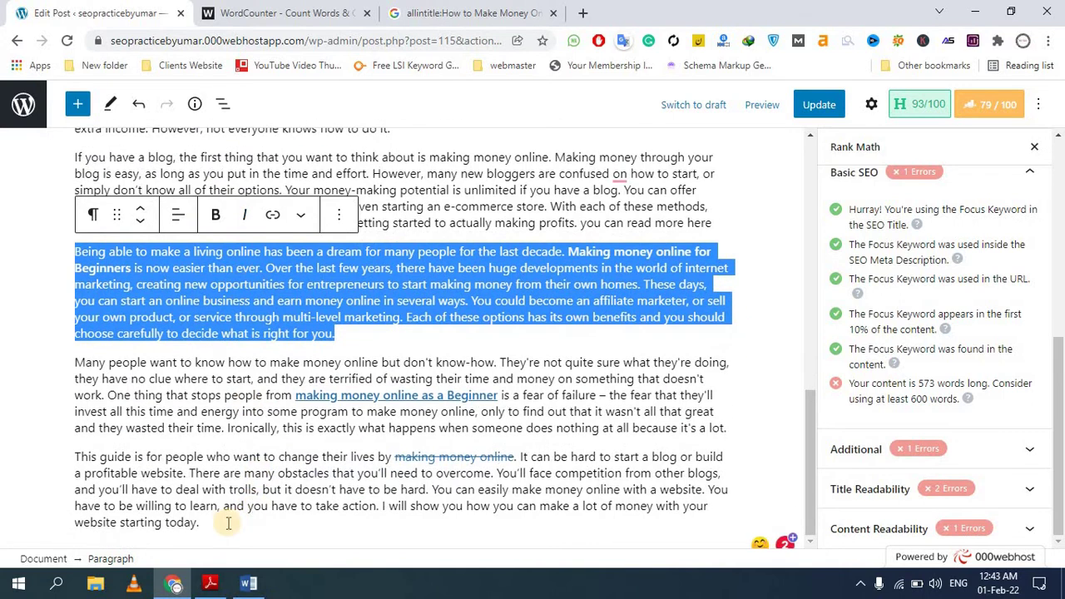
click(224, 525)
key(Return)
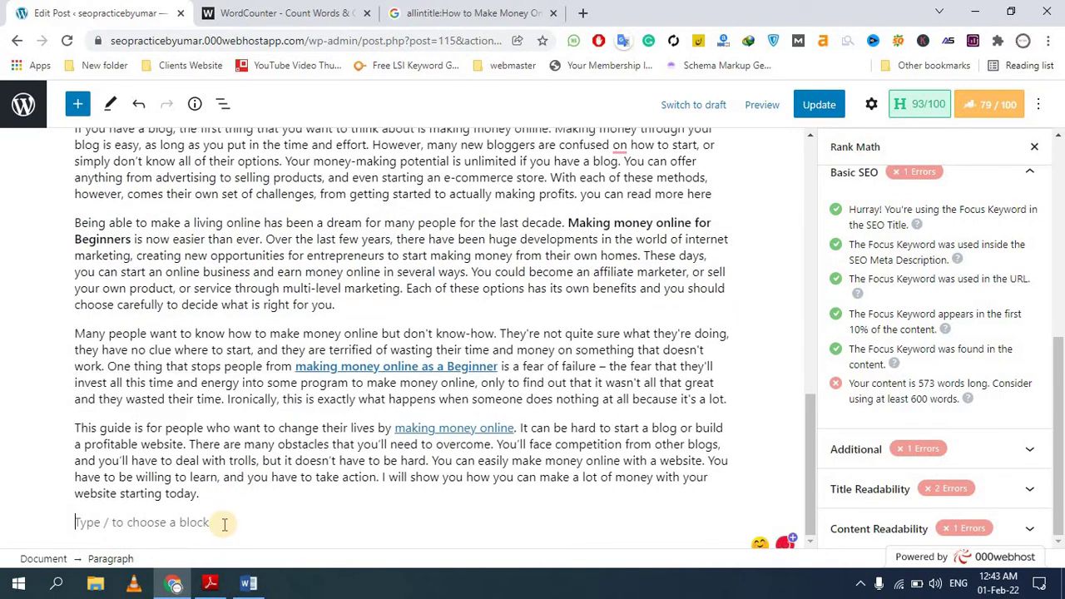
key(ctrl+v)
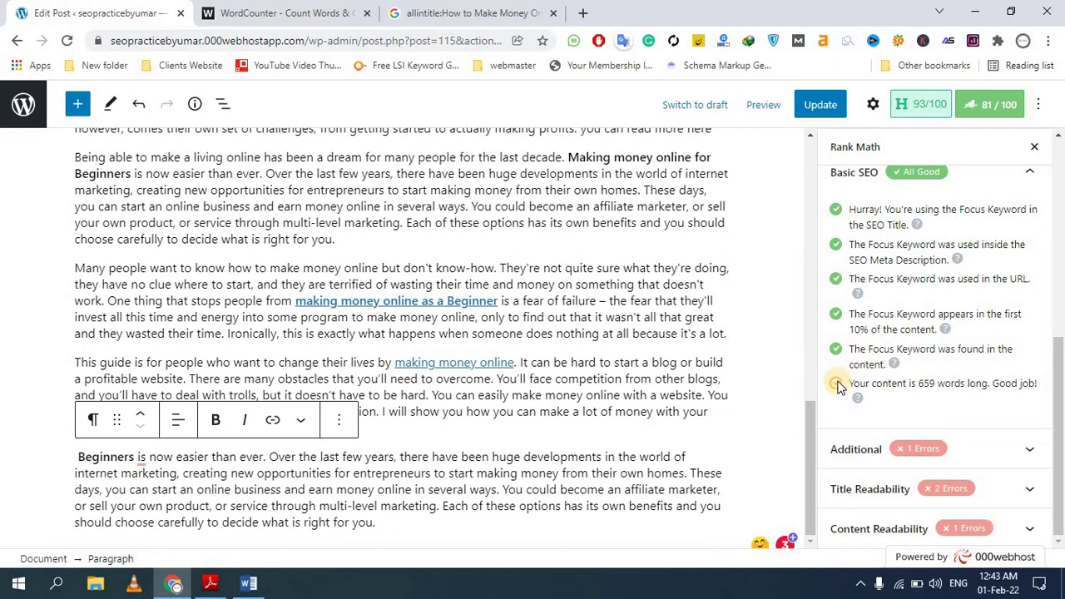
Step: Review the content length check under Basic SEO and expand the Additional SEO checks
drag(867, 383, 969, 387)
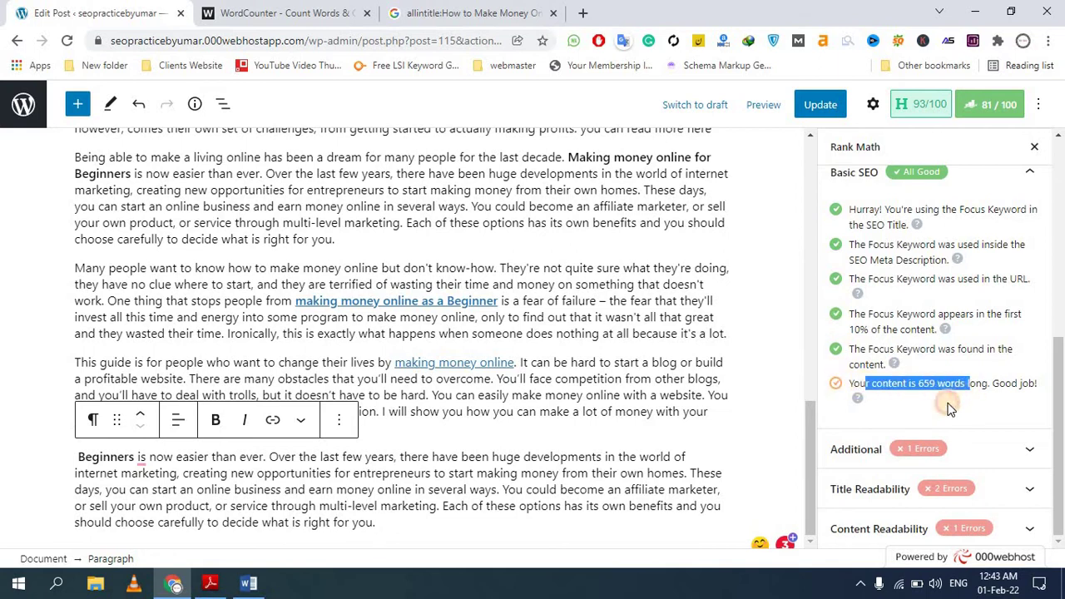
scroll(915, 333, up, 3)
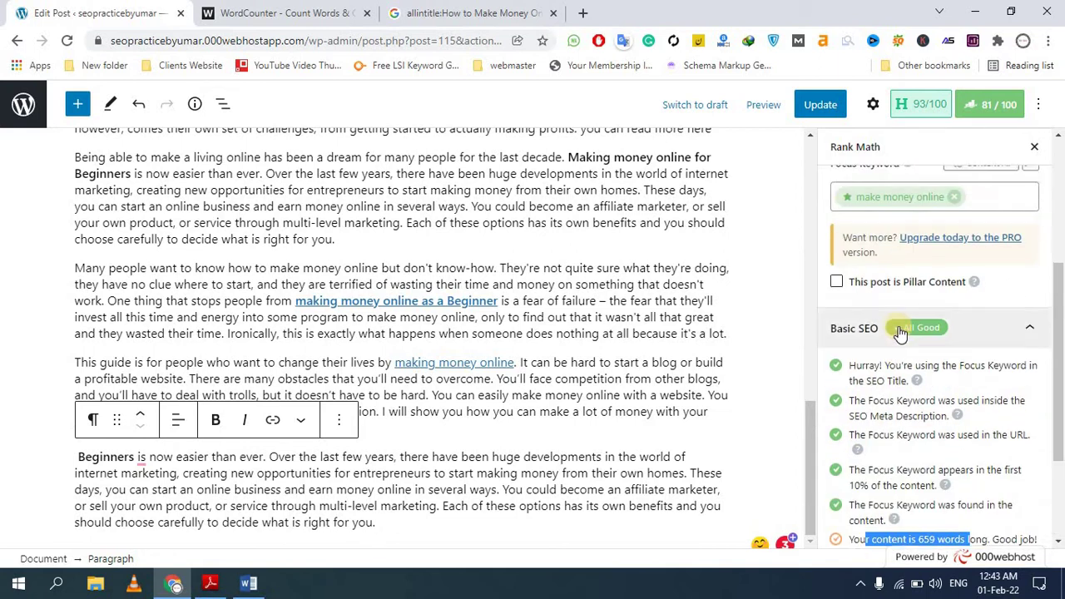
scroll(915, 328, down, 3)
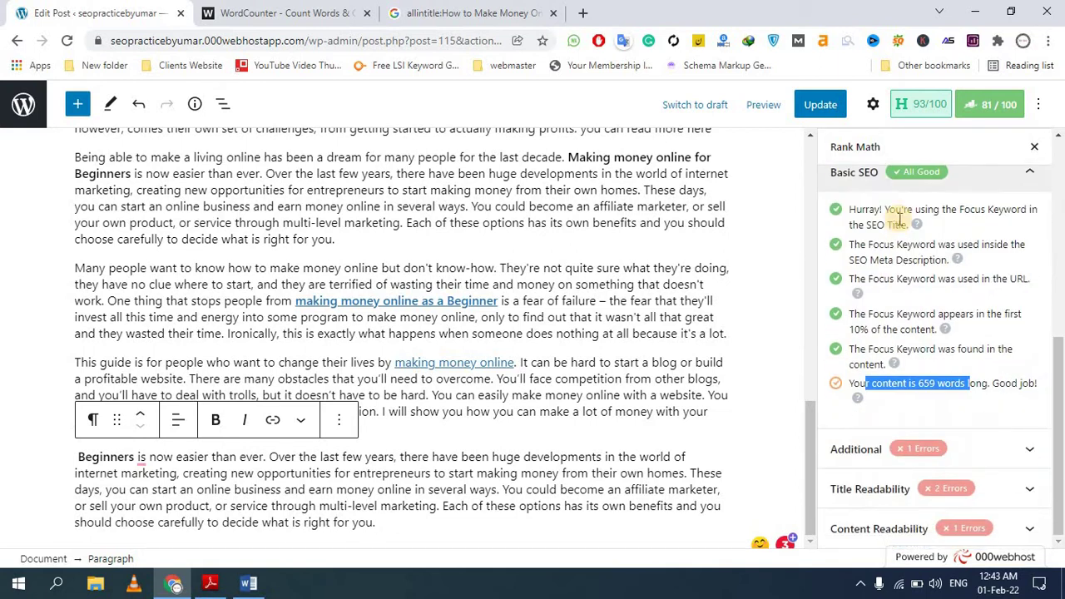
click(1030, 443)
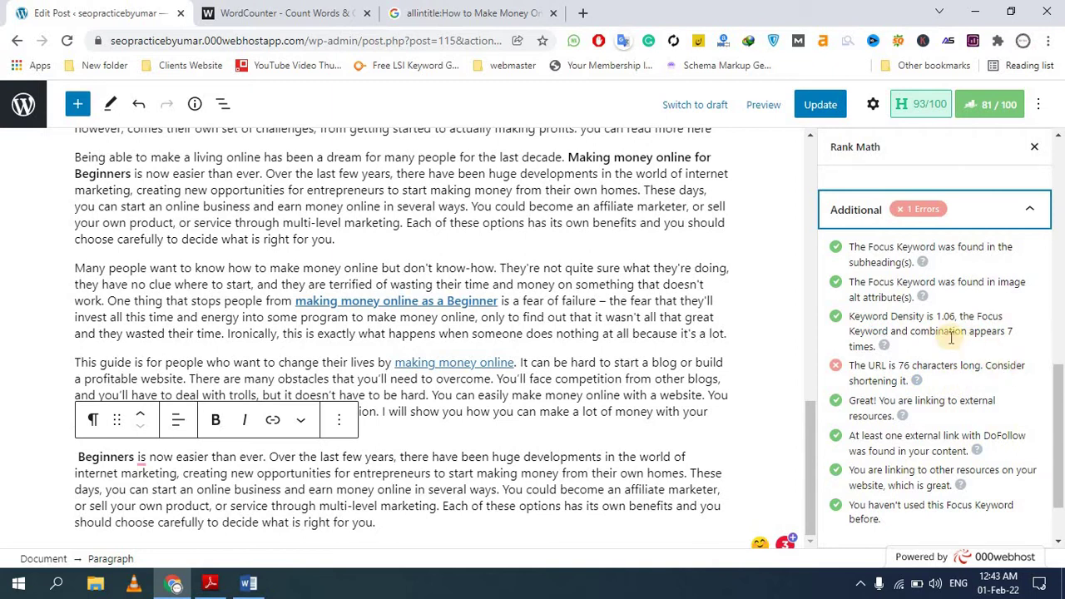
Step: Open the snippet editor to inspect the permalink and its length, and close it without making changes
scroll(948, 333, up, 10)
click(868, 371)
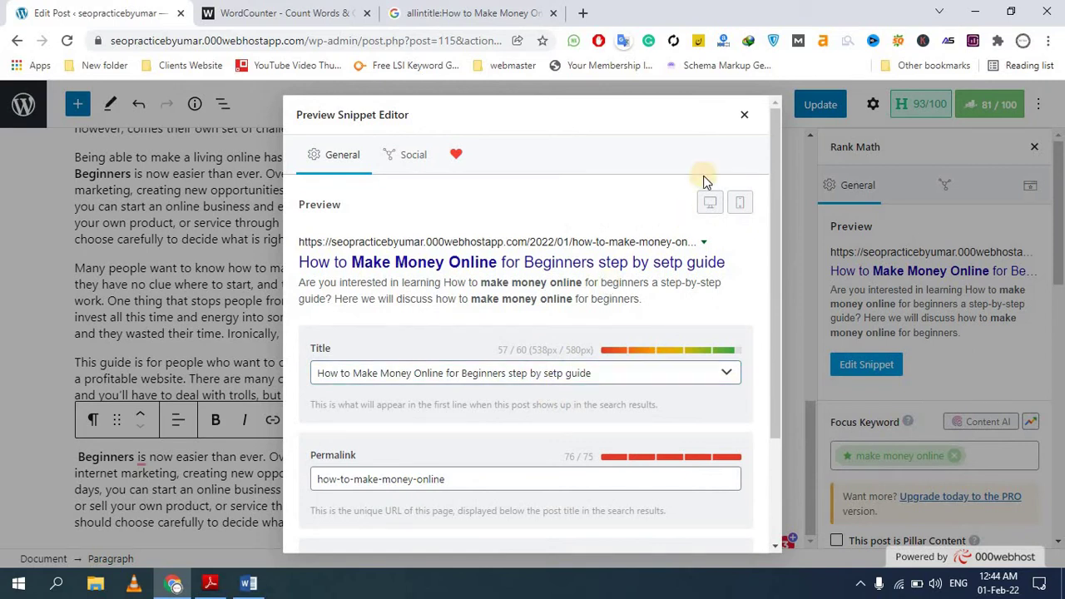
click(744, 115)
Step: Preview the edited post in a new browser tab
scroll(765, 196, up, 5)
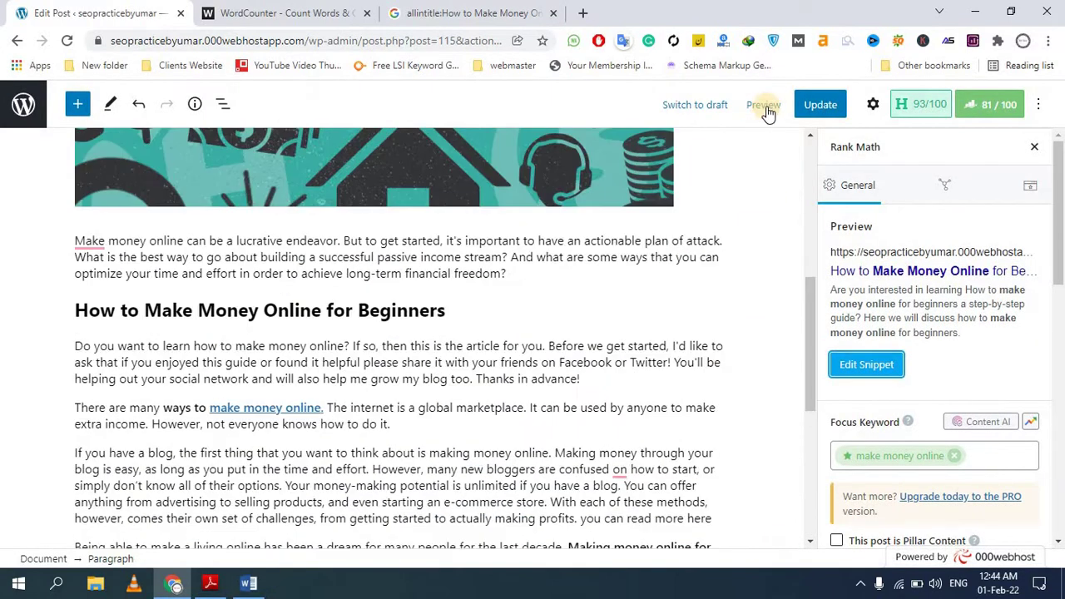
right_click(769, 114)
click(761, 105)
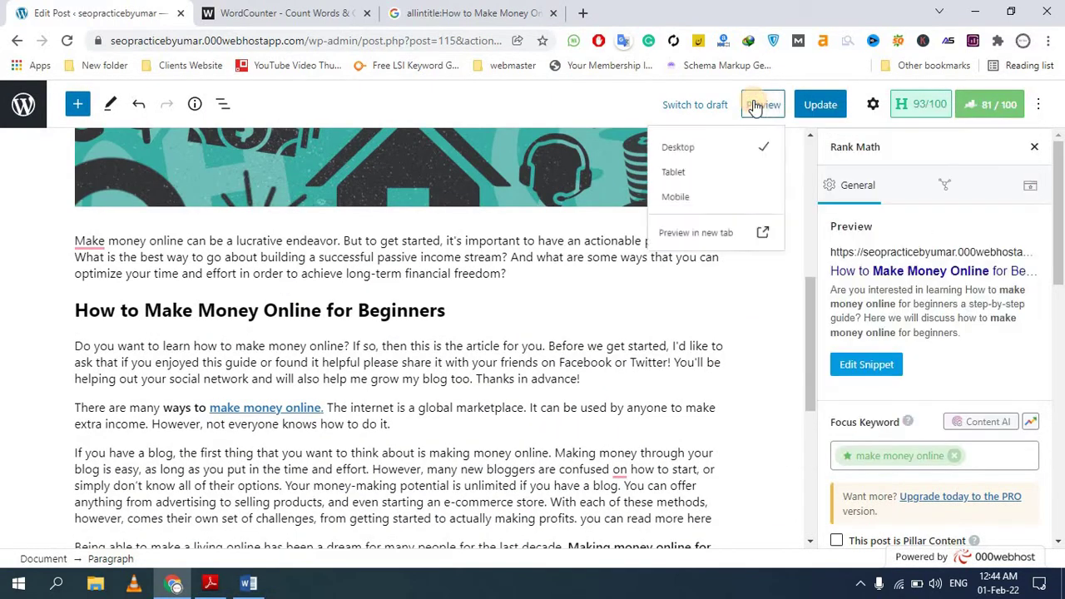
click(675, 248)
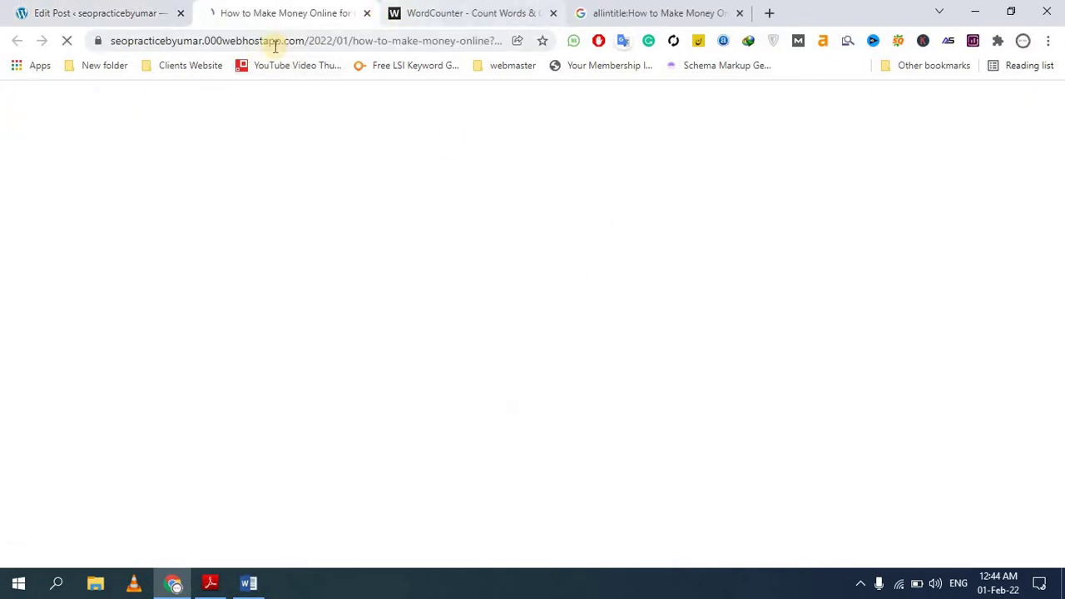
click(304, 38)
click(307, 40)
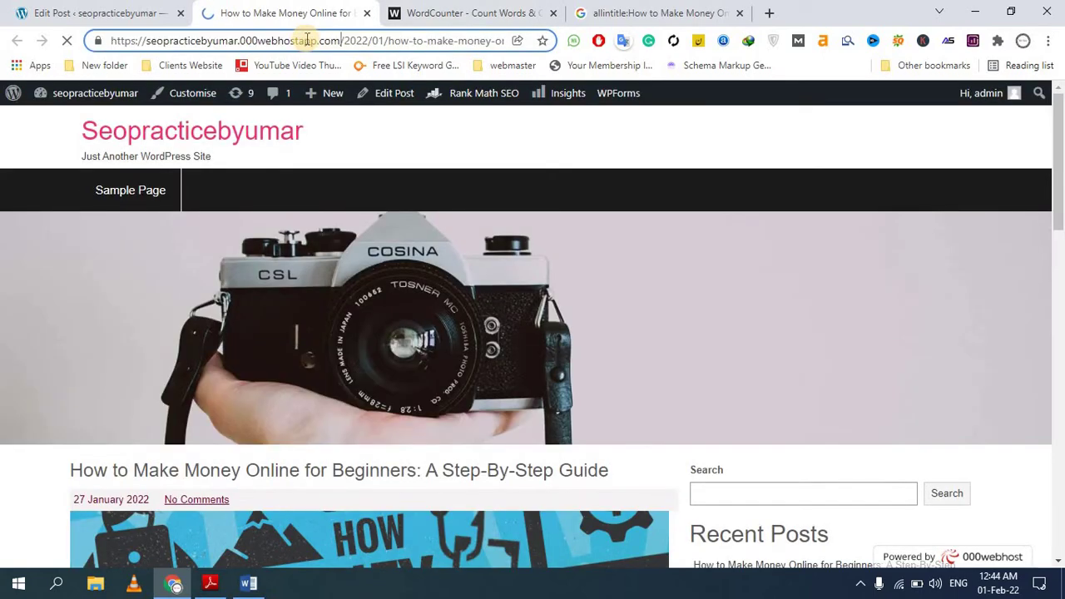
key(ctrl+a)
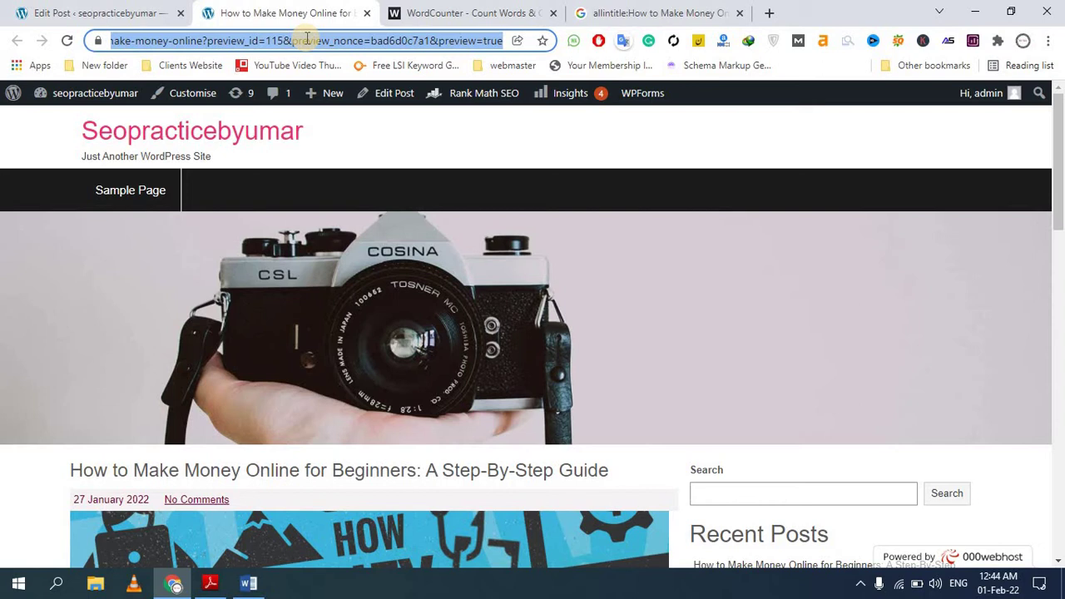
text(site:)
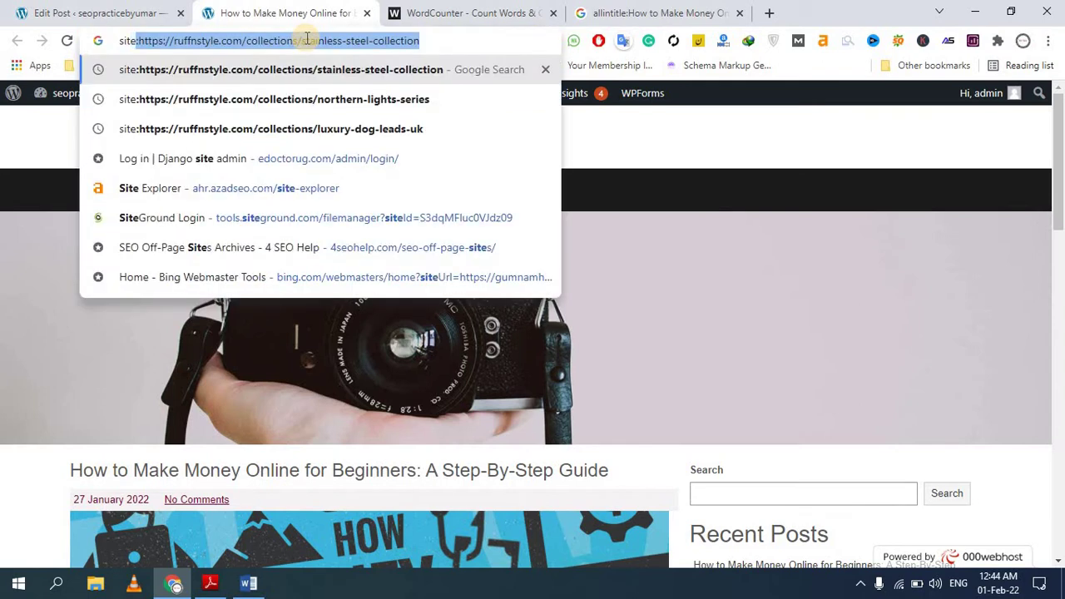
text(e:)
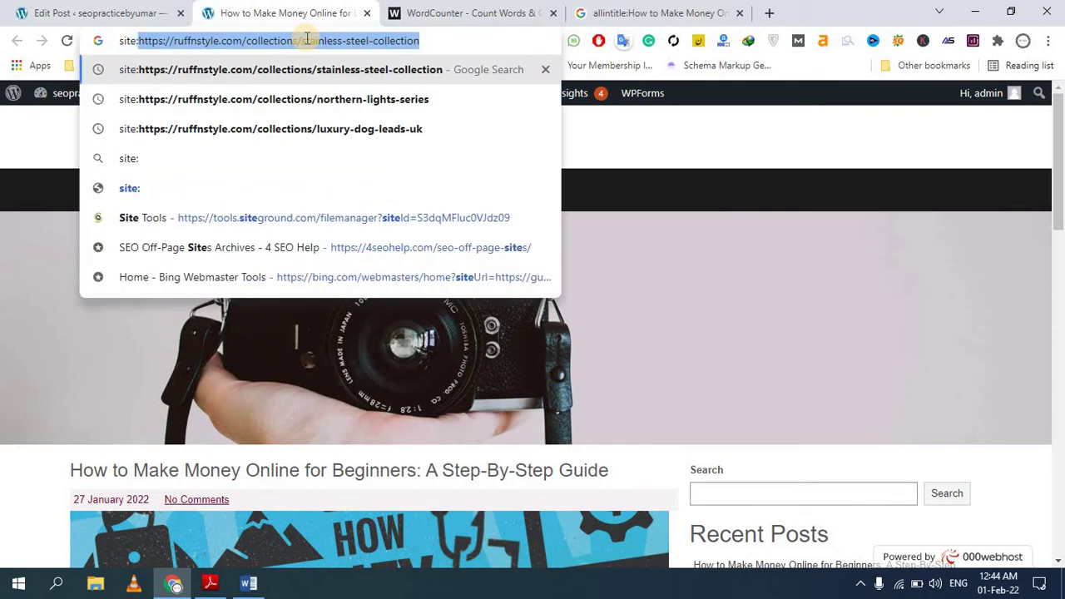
key(ctrl+v)
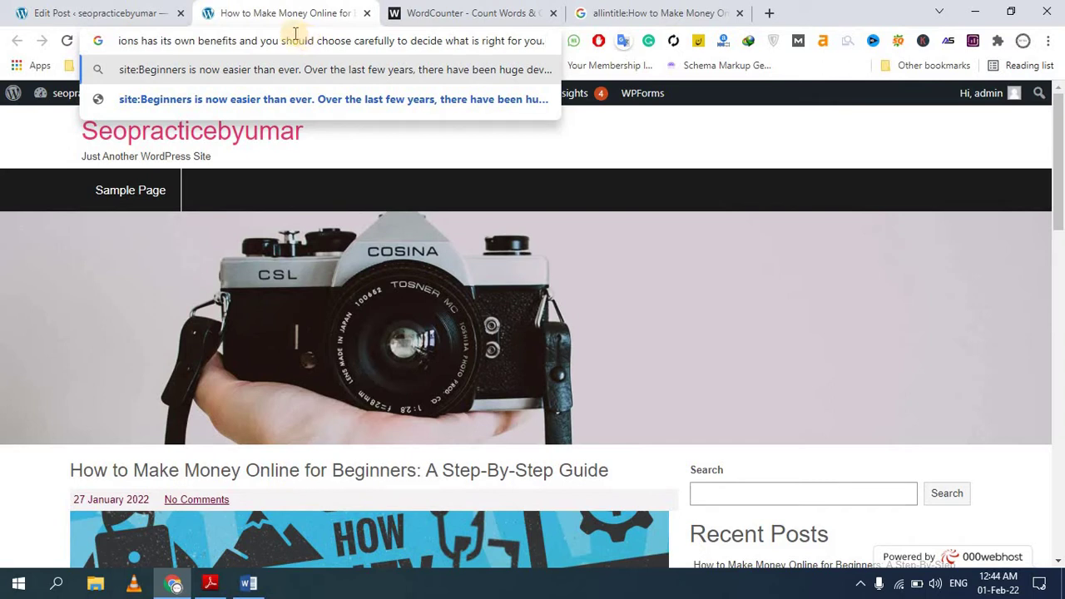
click(71, 10)
click(274, 13)
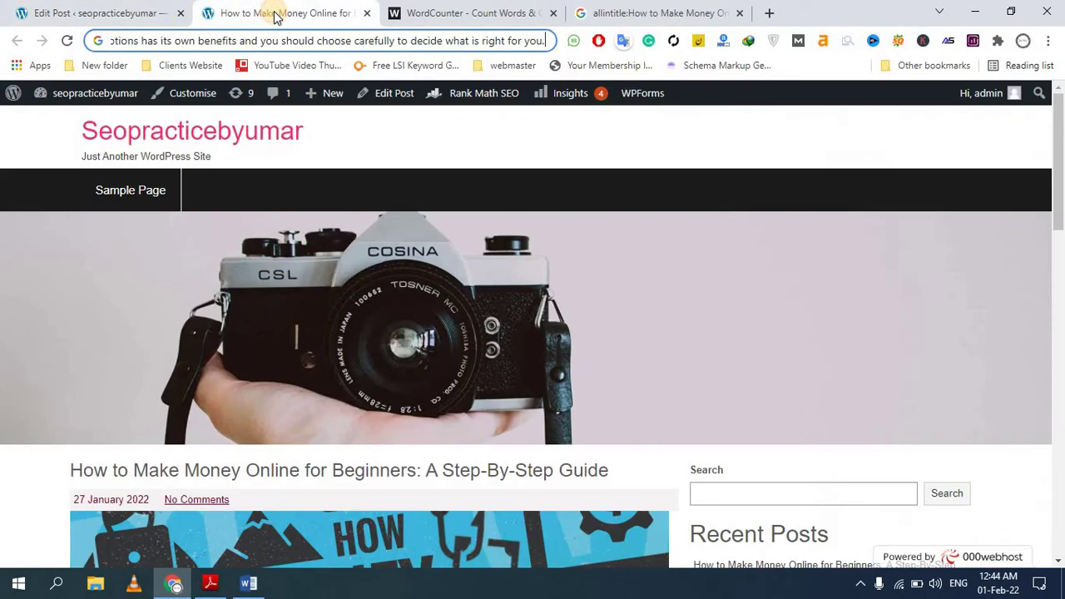
click(104, 12)
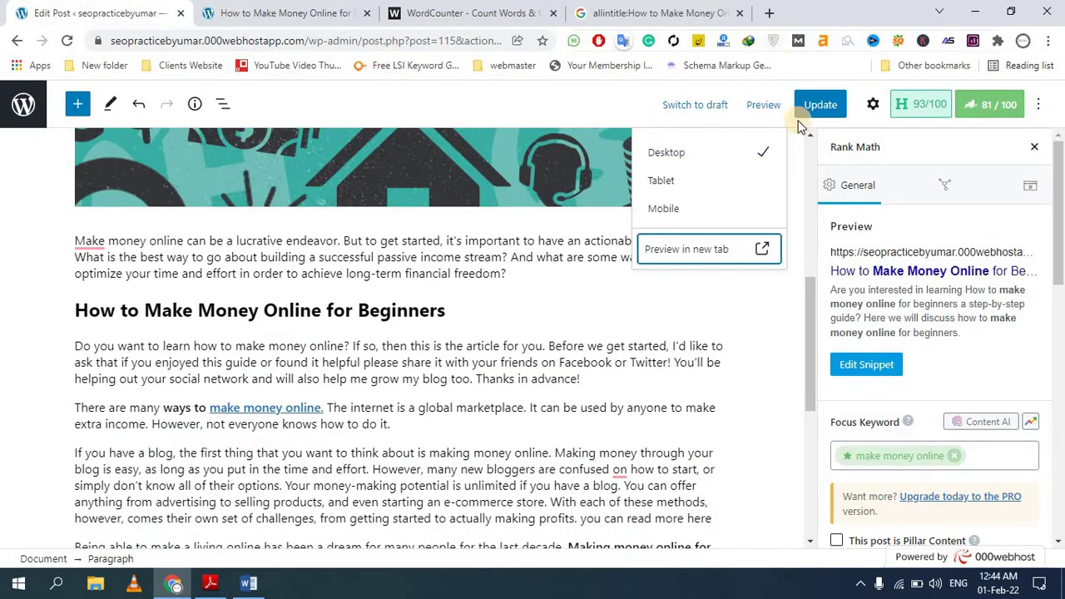
Step: Preview the post in a new tab again, reload the page and copy its full preview URL
click(692, 251)
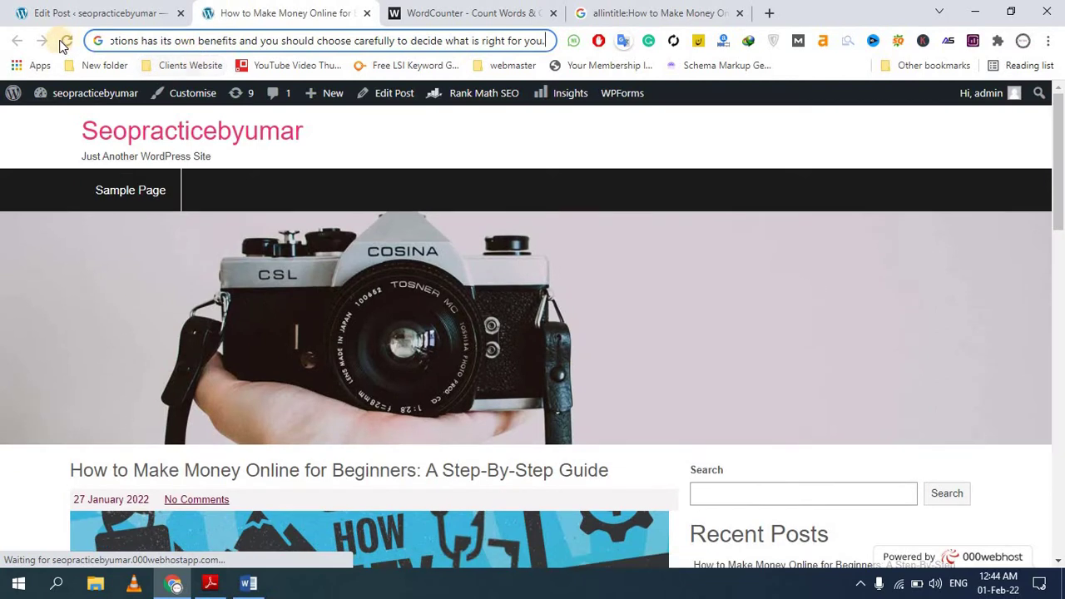
click(60, 43)
click(214, 42)
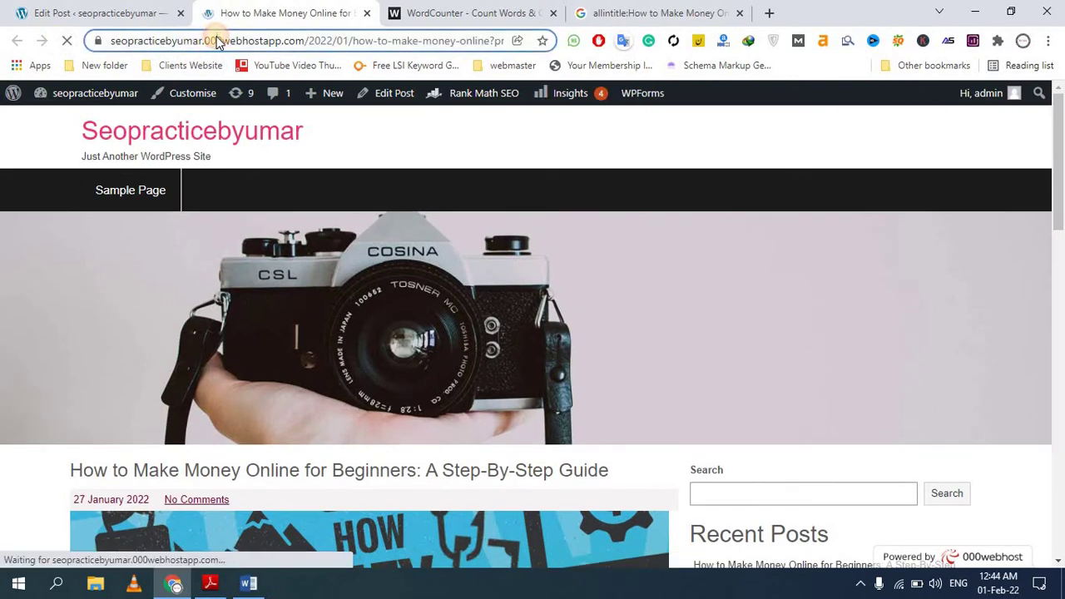
right_click(218, 43)
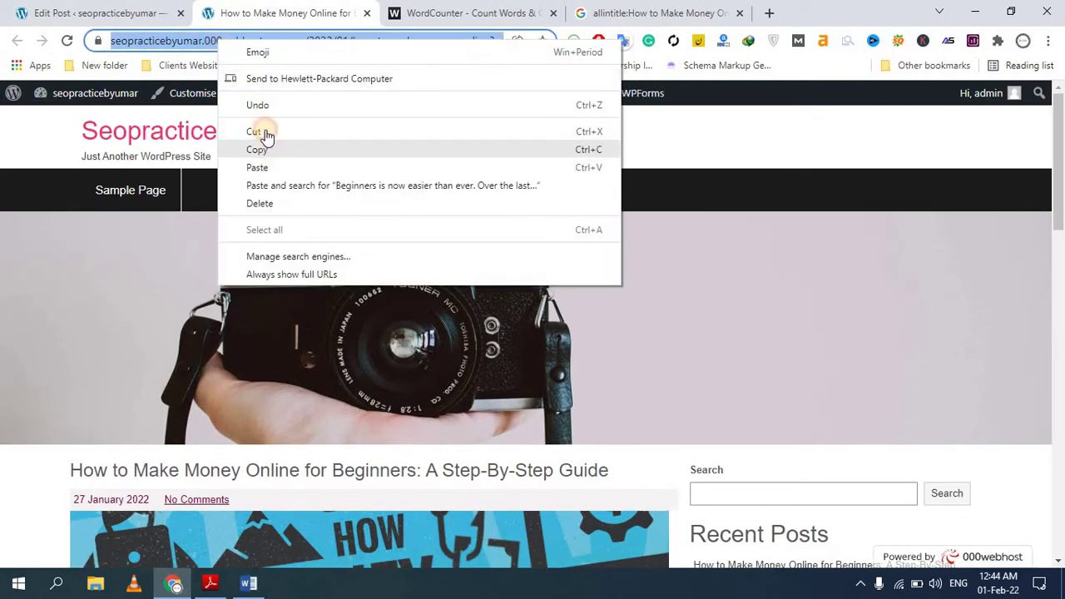
click(260, 150)
Step: Search Google for the copied post preview URL with the site: operator and examine the result message
key(BackSpace)
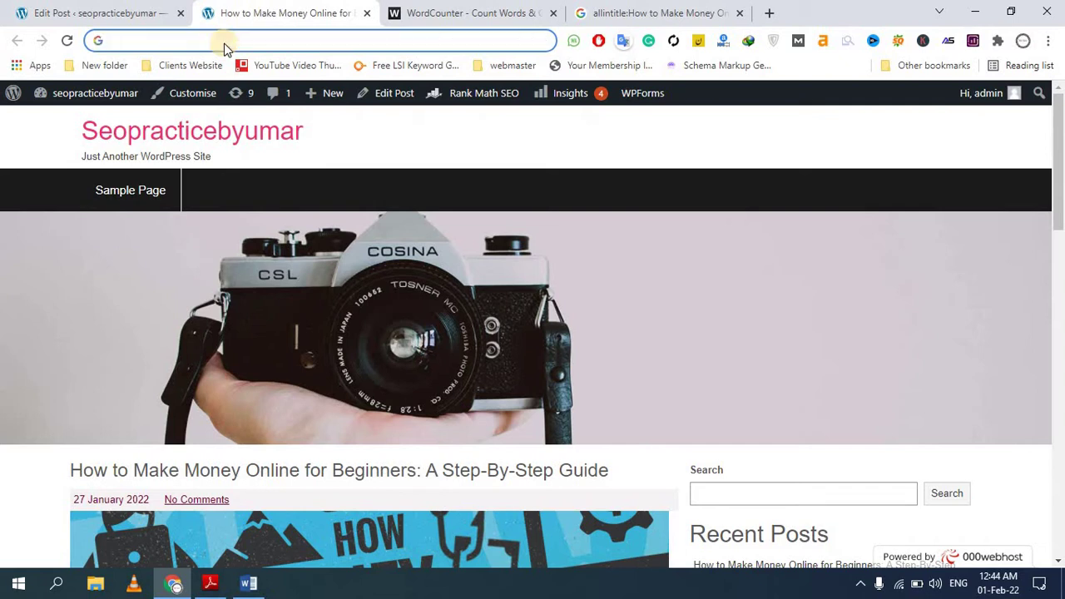
text(site:)
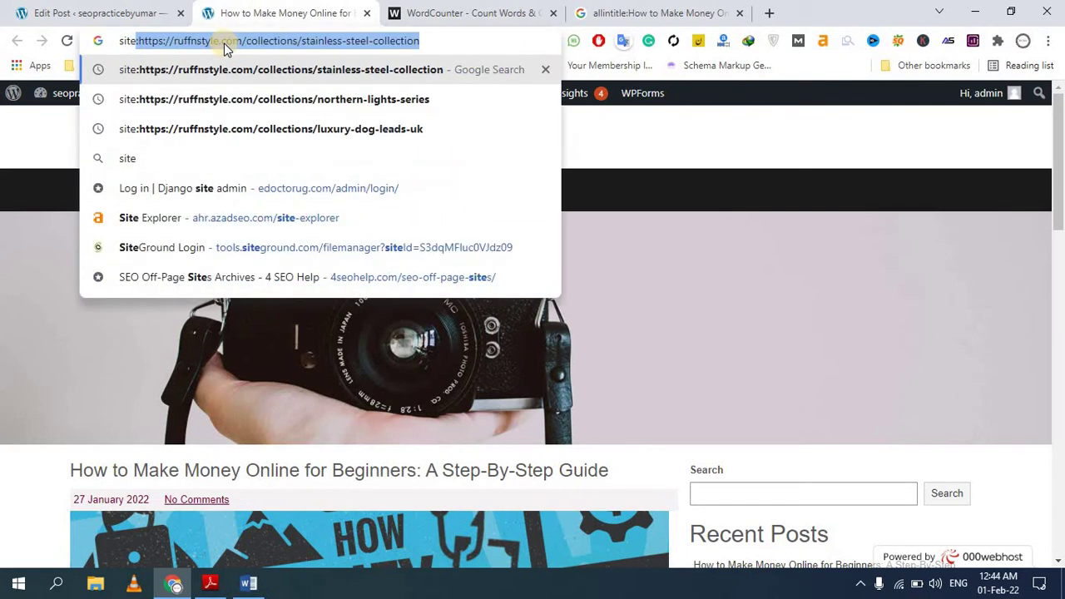
key(BackSpace)
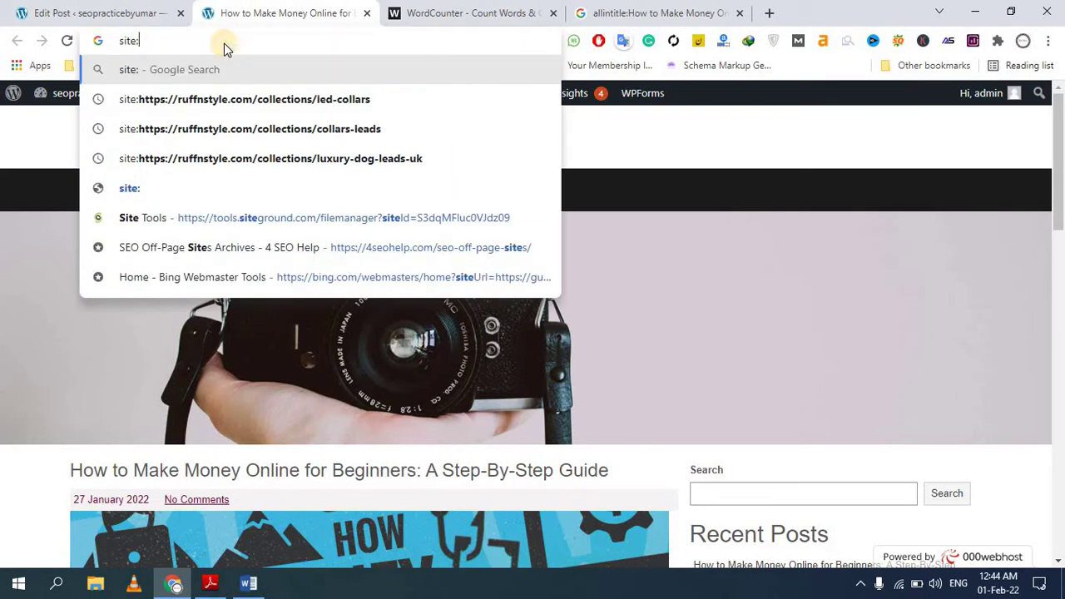
key(ctrl+v)
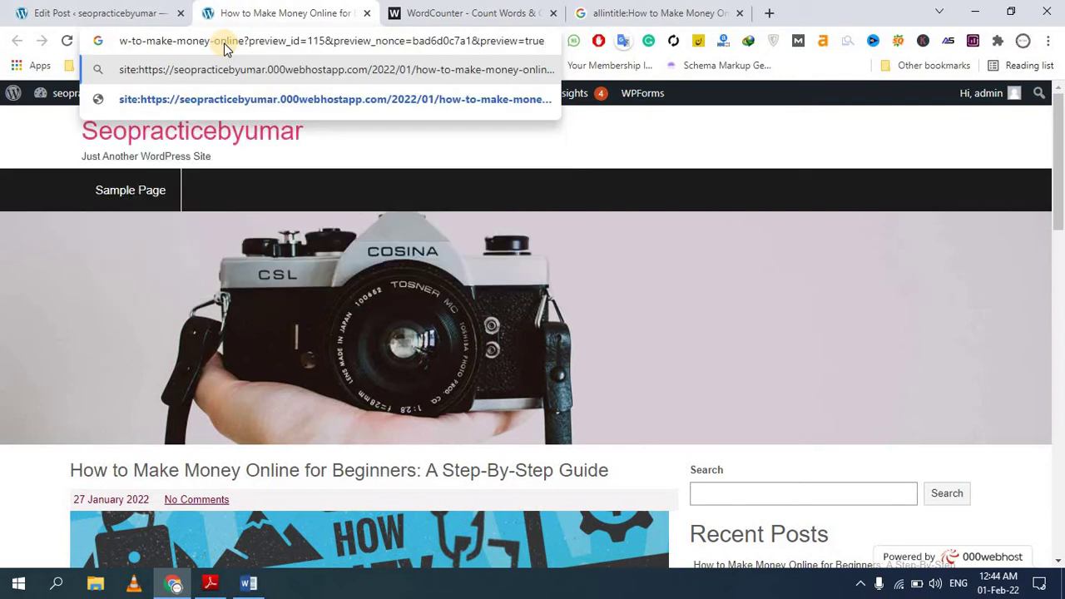
key(Return)
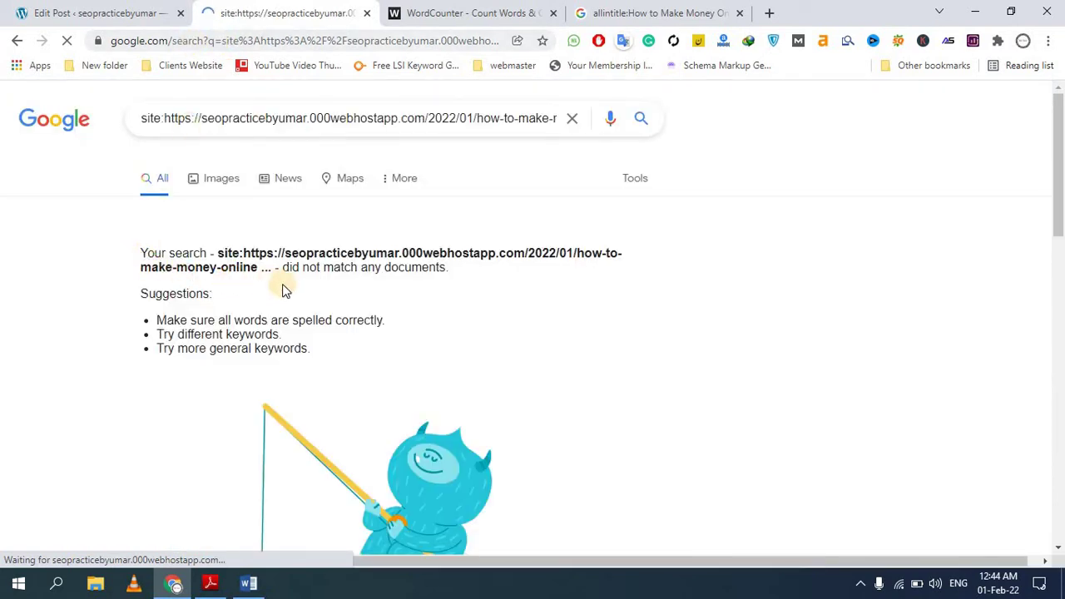
triple_click(329, 294)
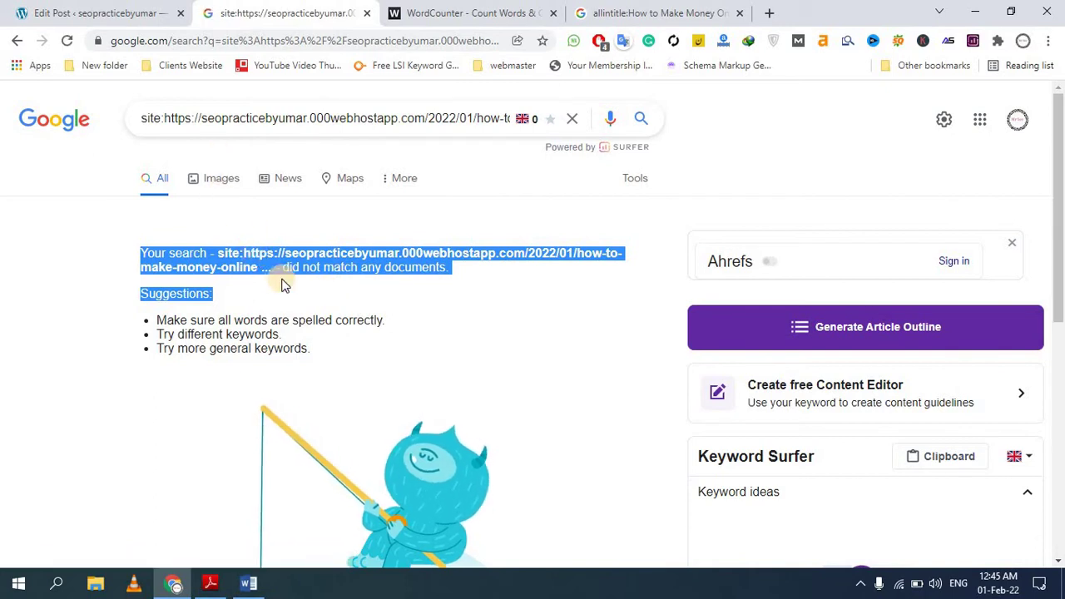
Step: Return to the post editor and shorten the permalink to "make-money-online" in the snippet editor
click(100, 12)
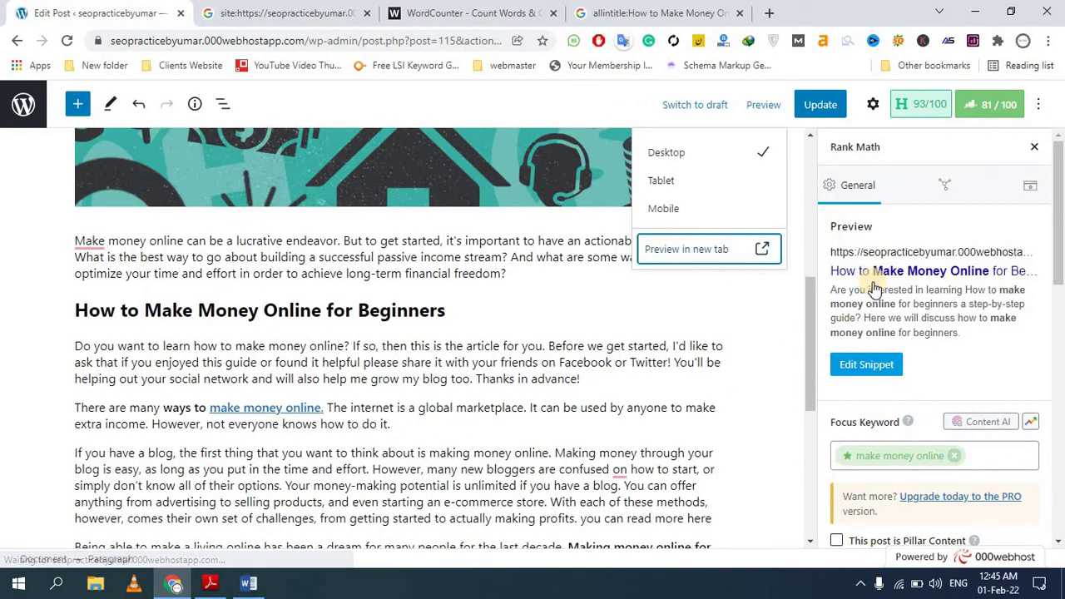
click(887, 363)
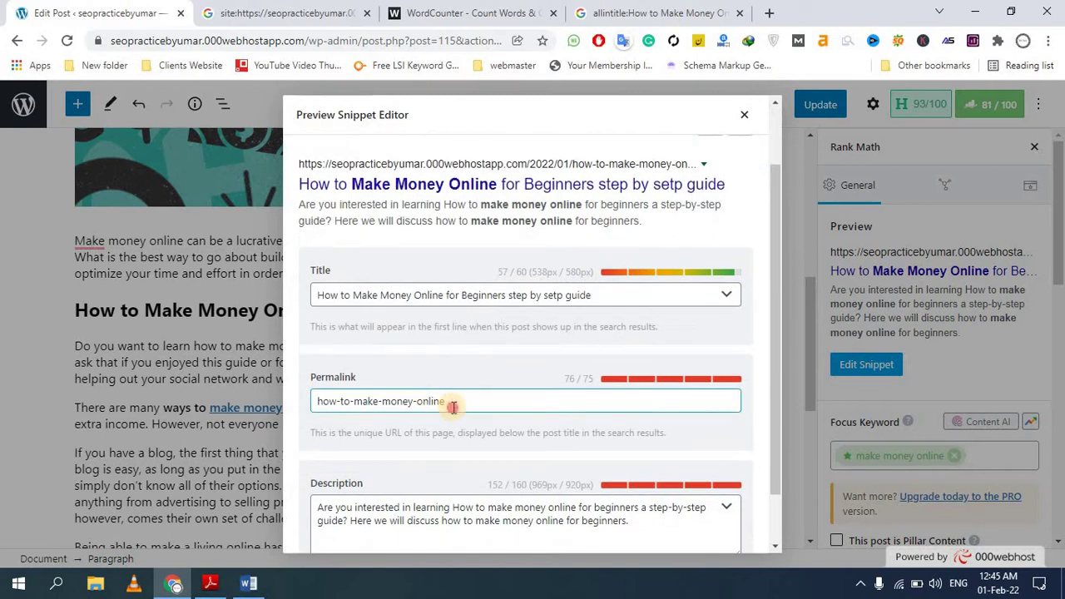
click(453, 406)
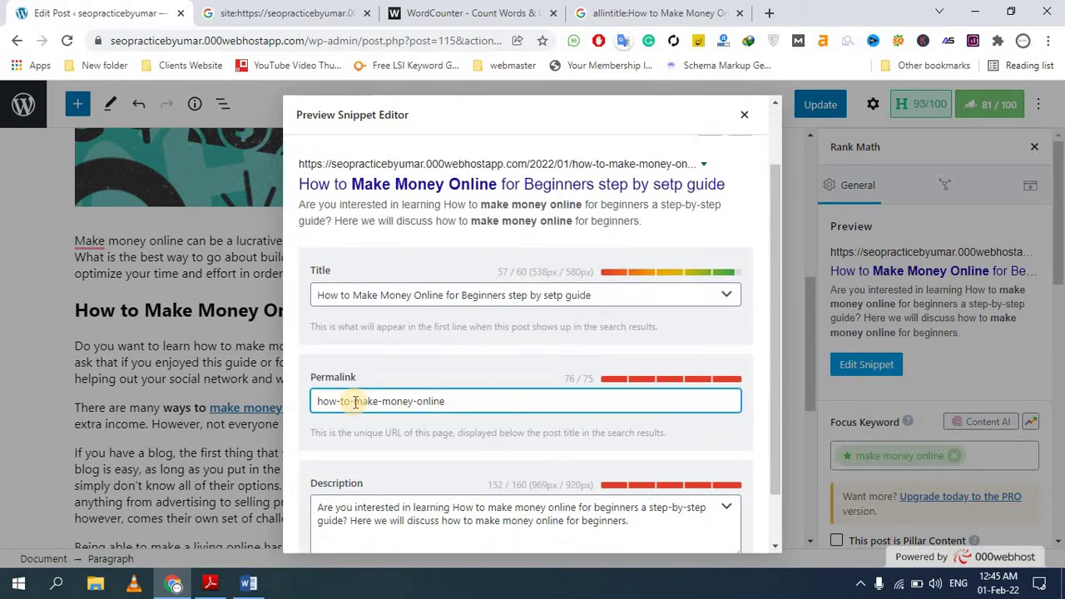
drag(354, 402, 314, 403)
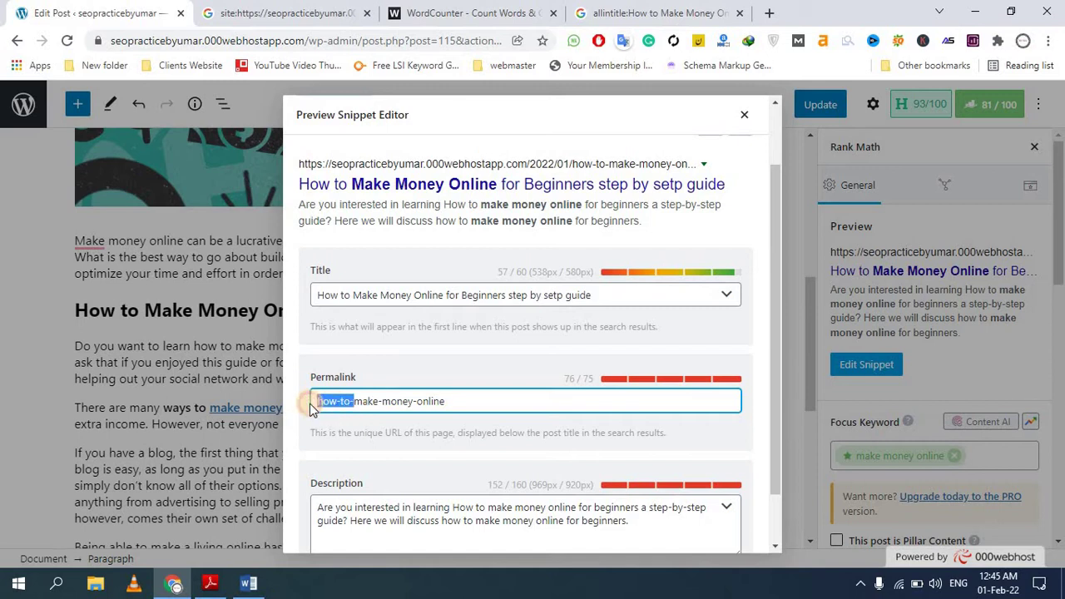
key(BackSpace)
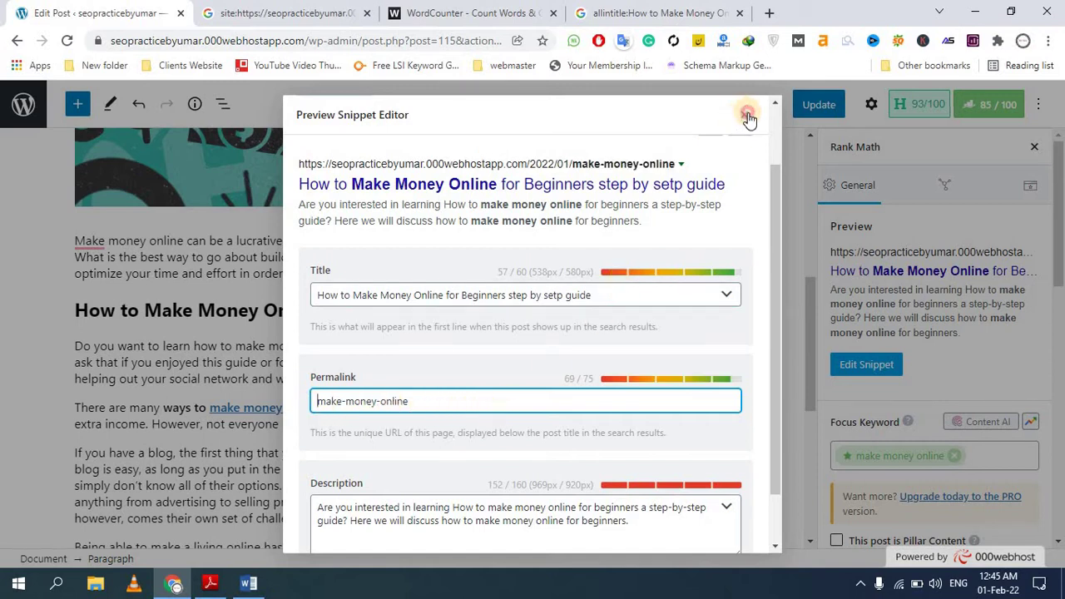
click(748, 116)
Step: Examine the Basic SEO checks against the post's title, subheading and opening paragraphs
scroll(874, 270, down, 3)
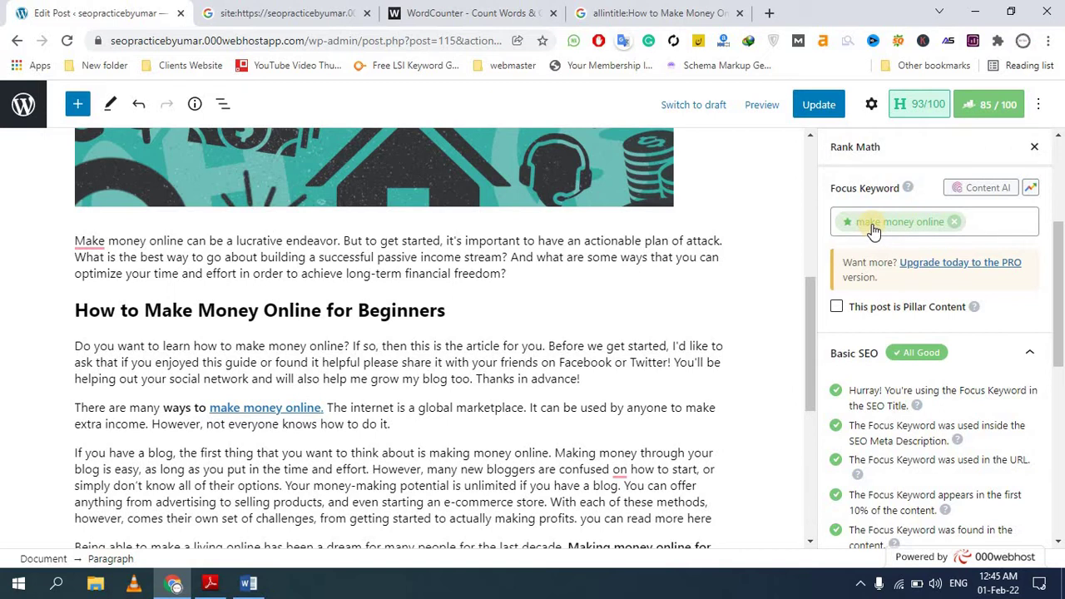
scroll(171, 262, up, 5)
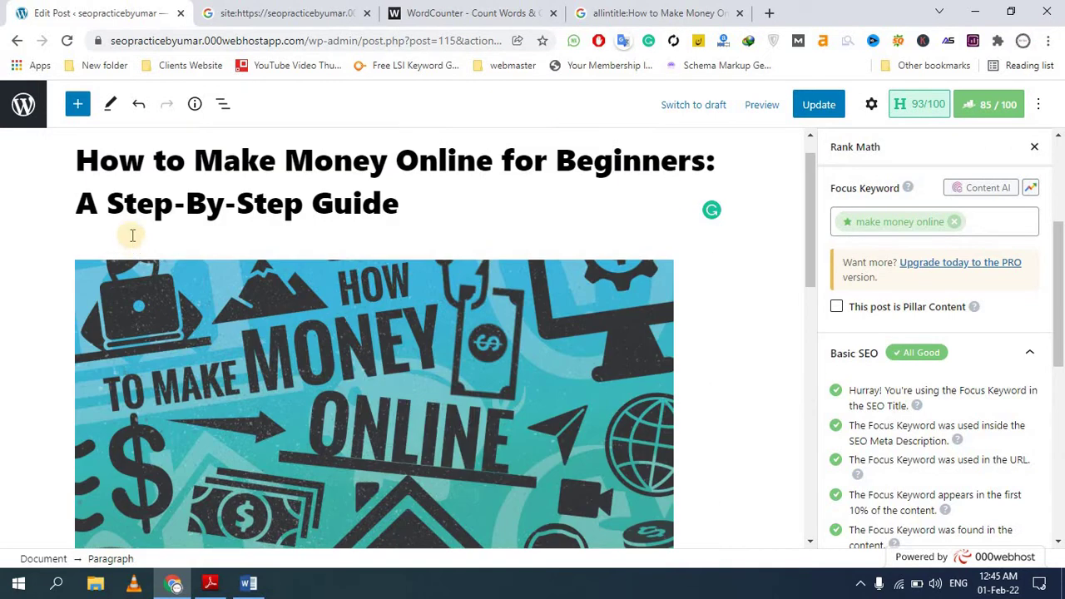
scroll(266, 266, down, 8)
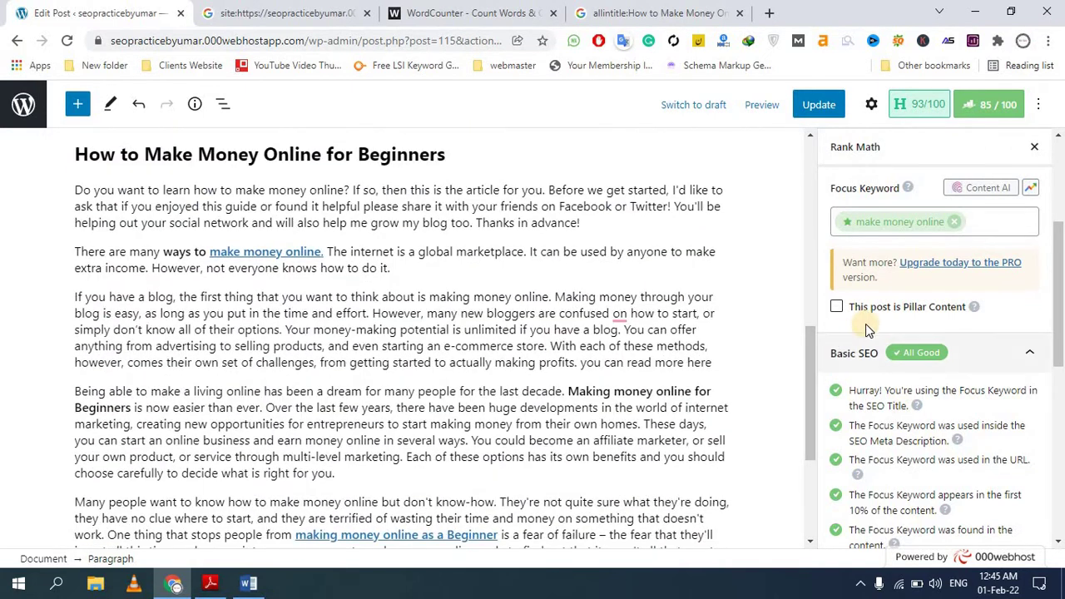
scroll(875, 319, down, 1)
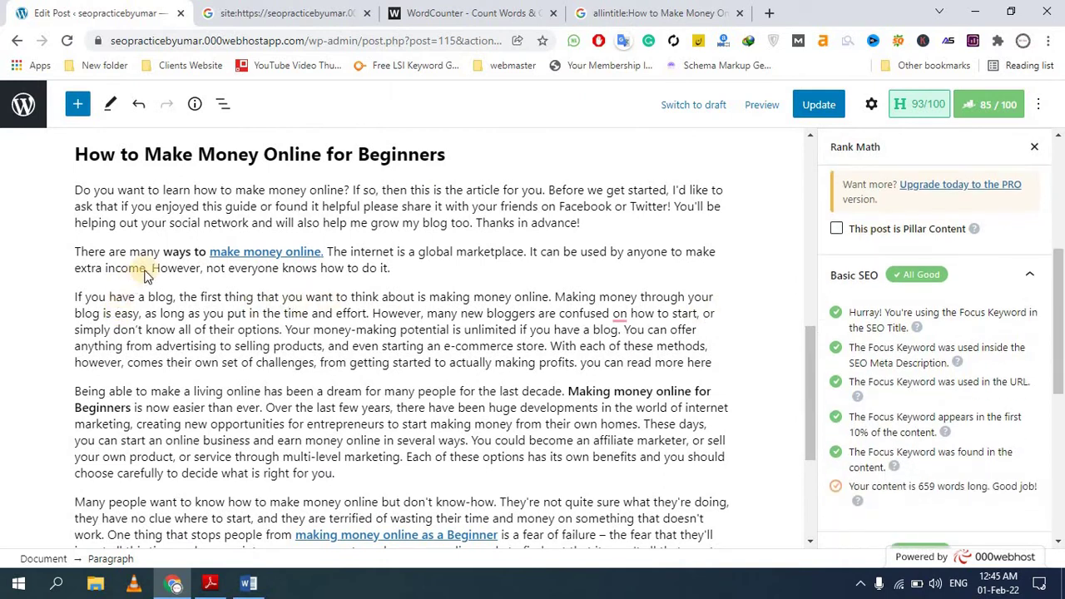
drag(205, 300, 424, 347)
click(448, 346)
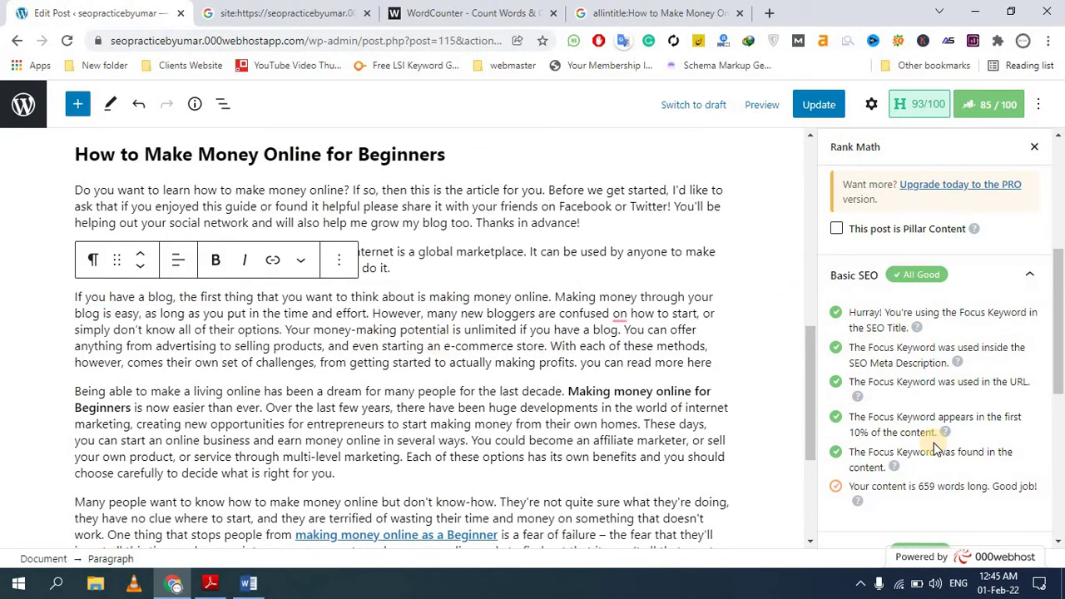
Step: Examine the Additional SEO checks on URL length, external and internal links and keyword reuse, including the help note for internal links
scroll(942, 372, down, 3)
scroll(943, 376, down, 2)
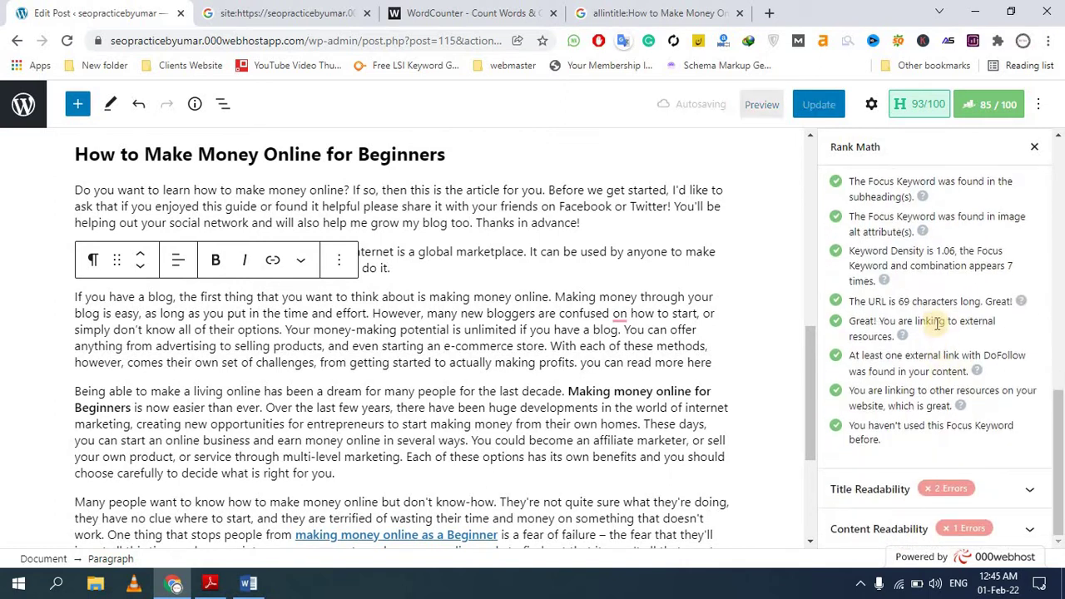
drag(858, 302, 938, 348)
click(930, 365)
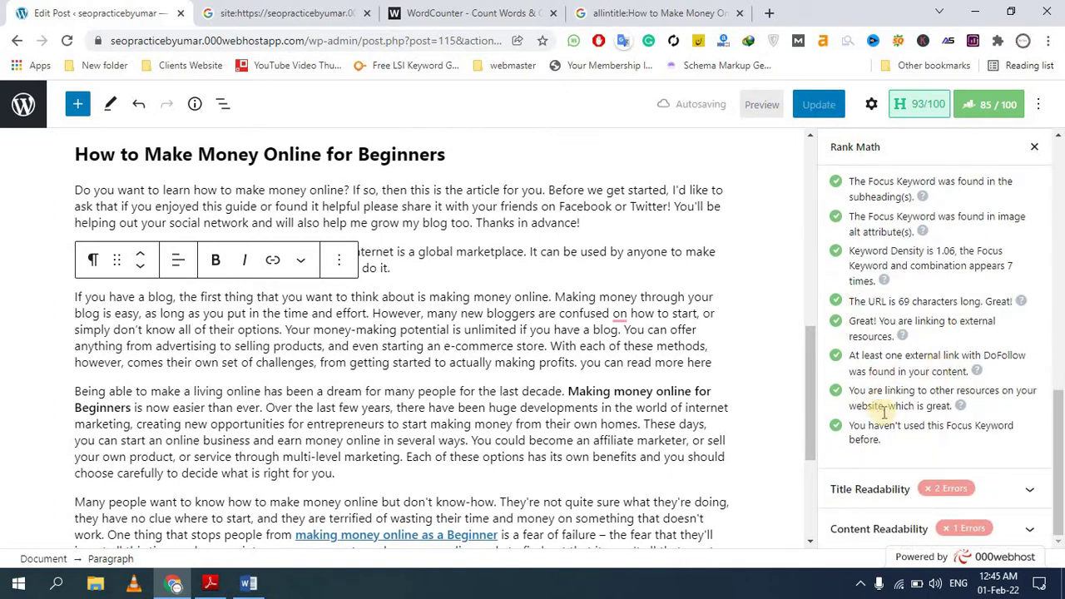
drag(871, 438, 934, 439)
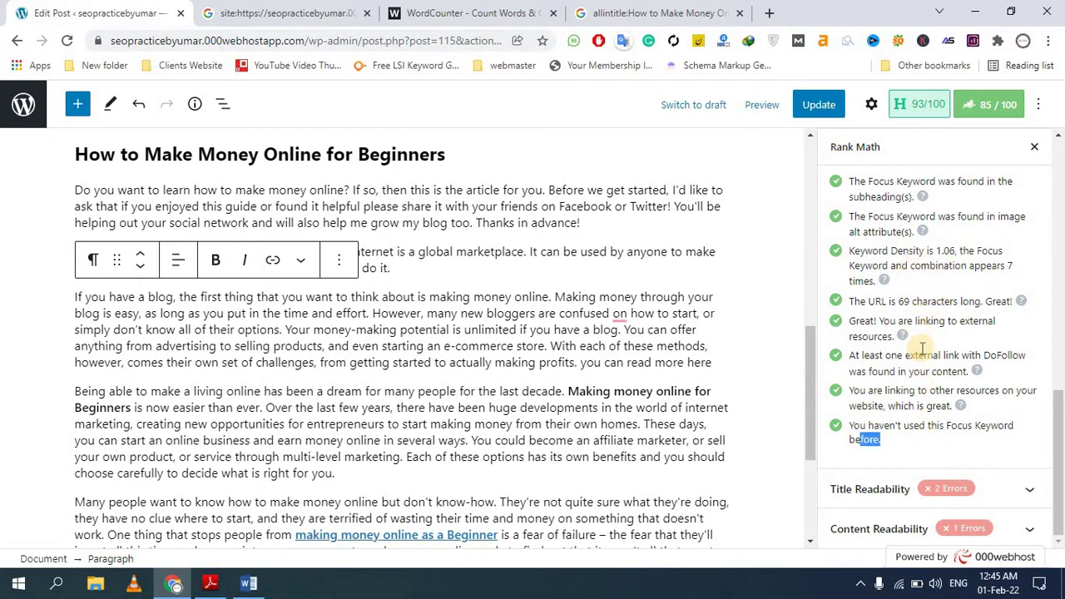
click(1020, 487)
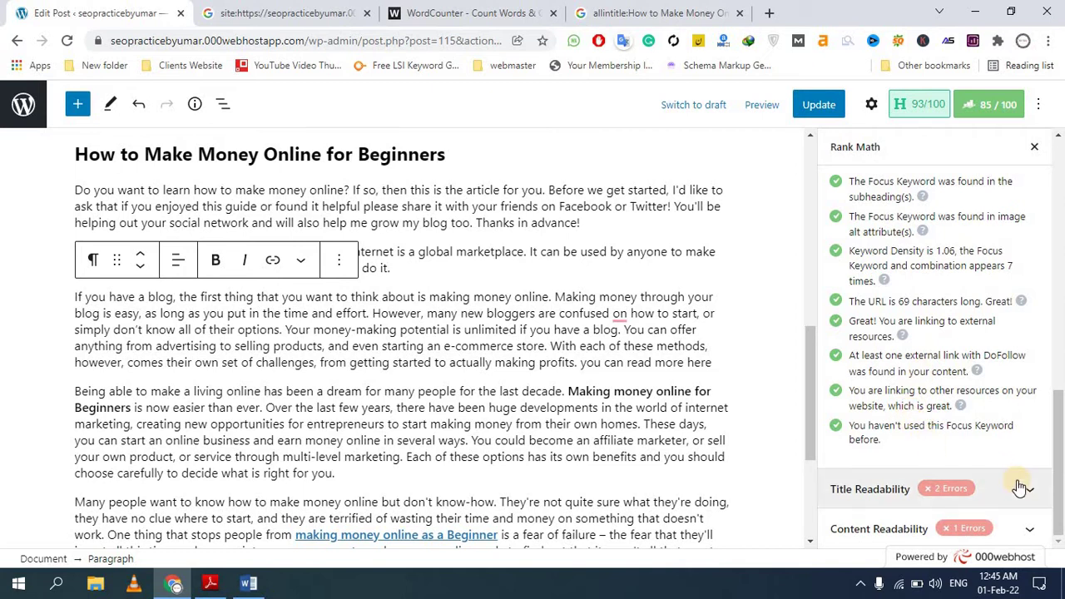
click(1020, 487)
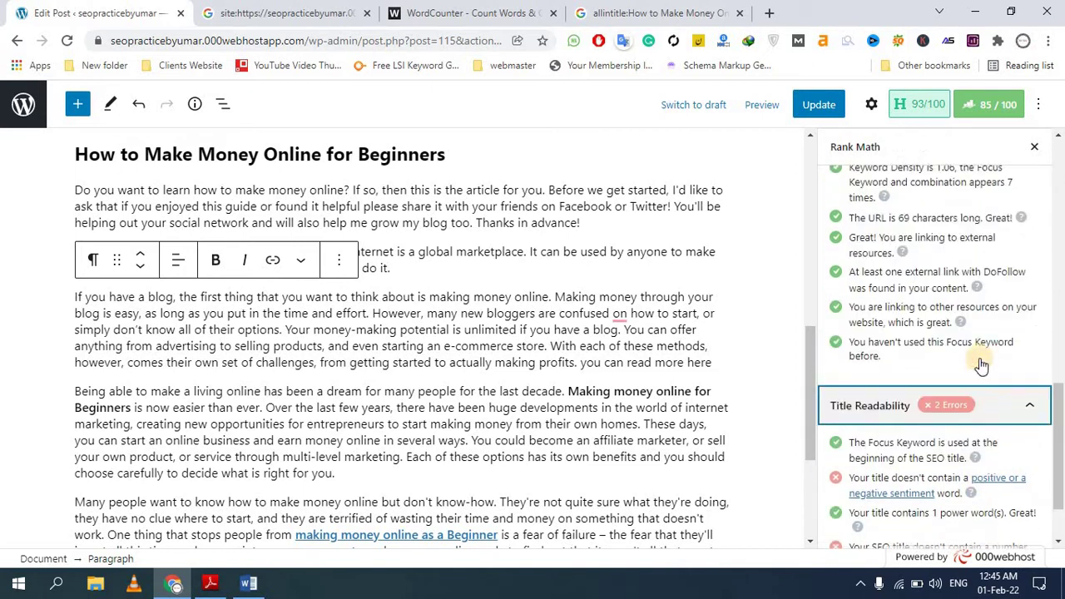
click(1025, 405)
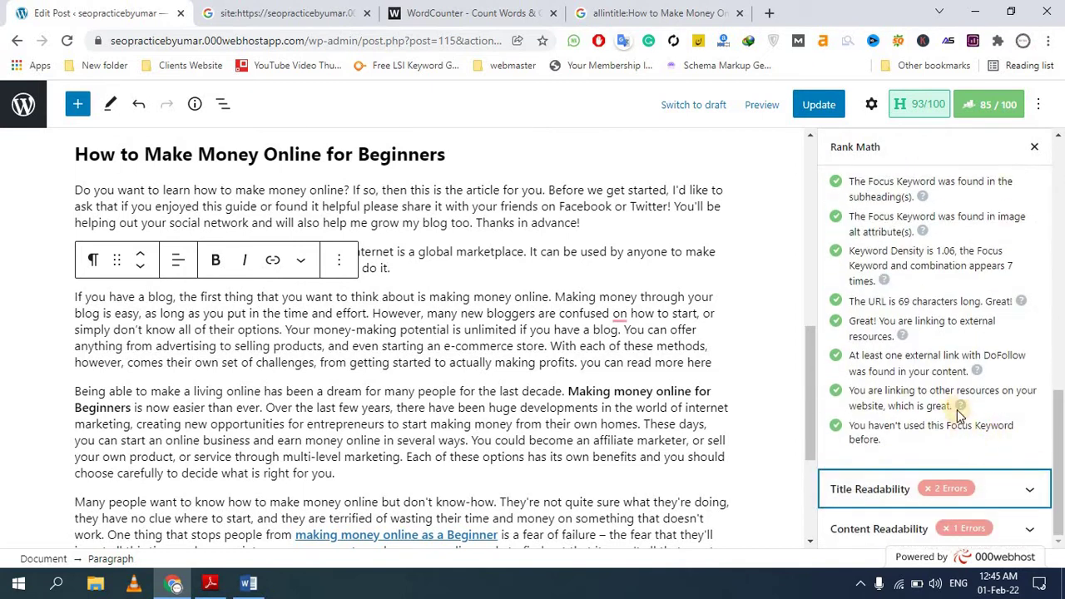
click(959, 407)
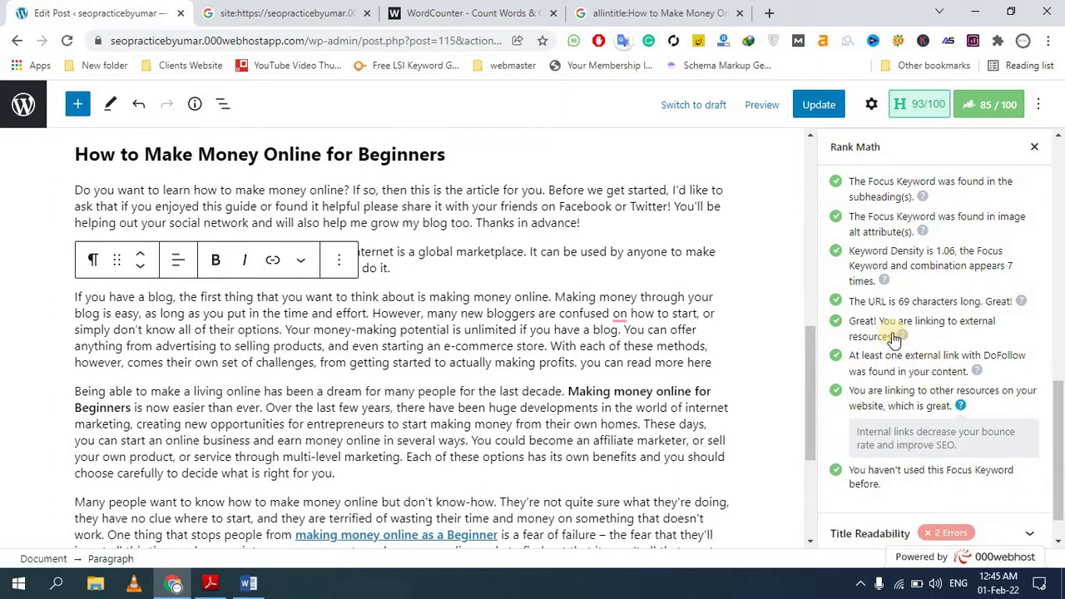
drag(888, 336, 930, 336)
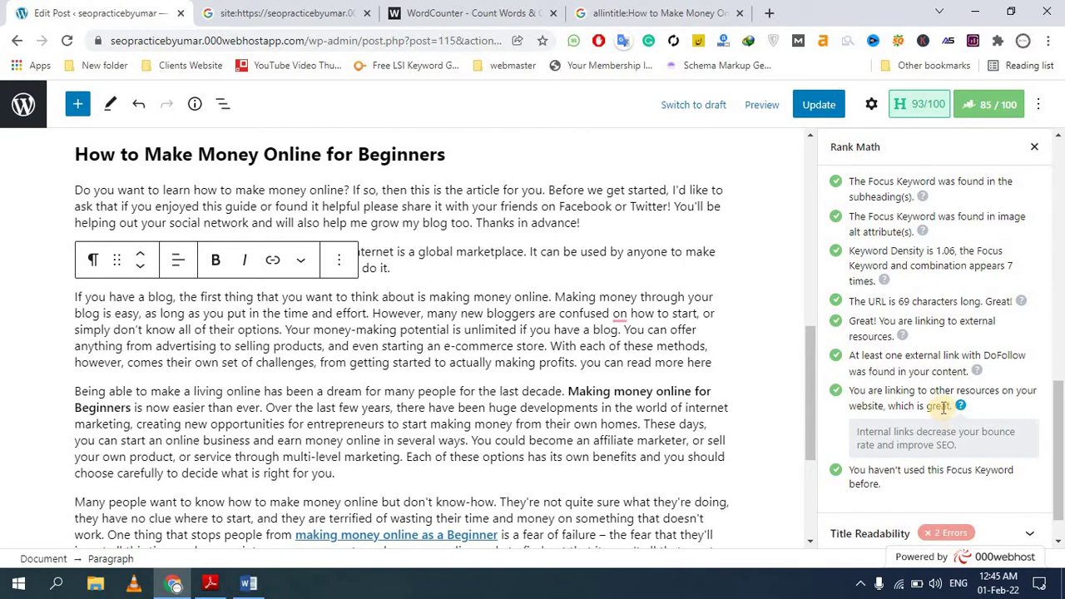
scroll(943, 406, down, 1)
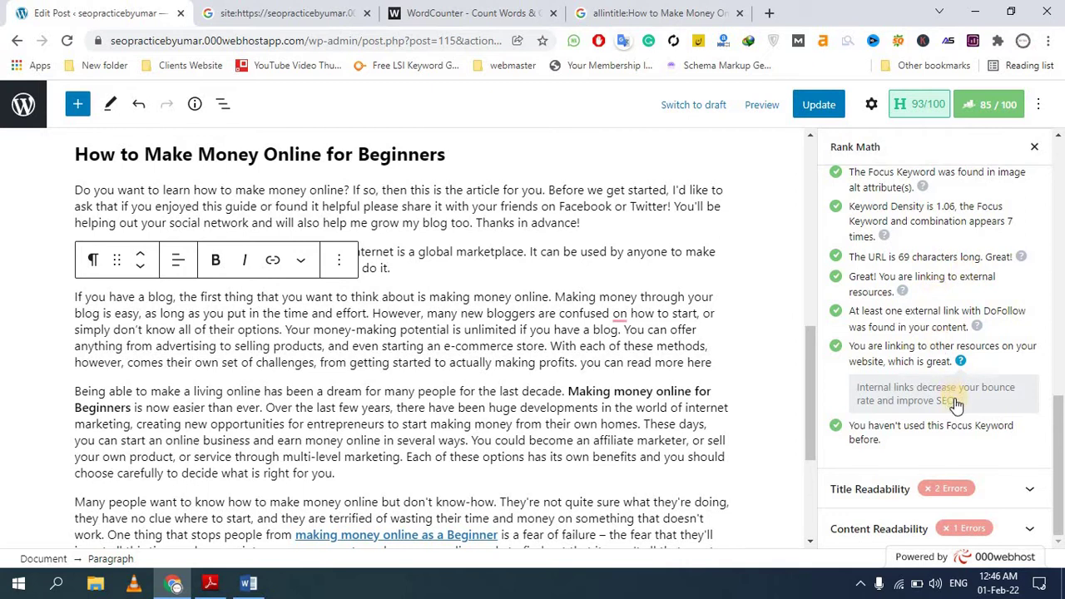
Step: Expand the Title Readability checks and examine the ones on power words and a number in the SEO title
click(995, 489)
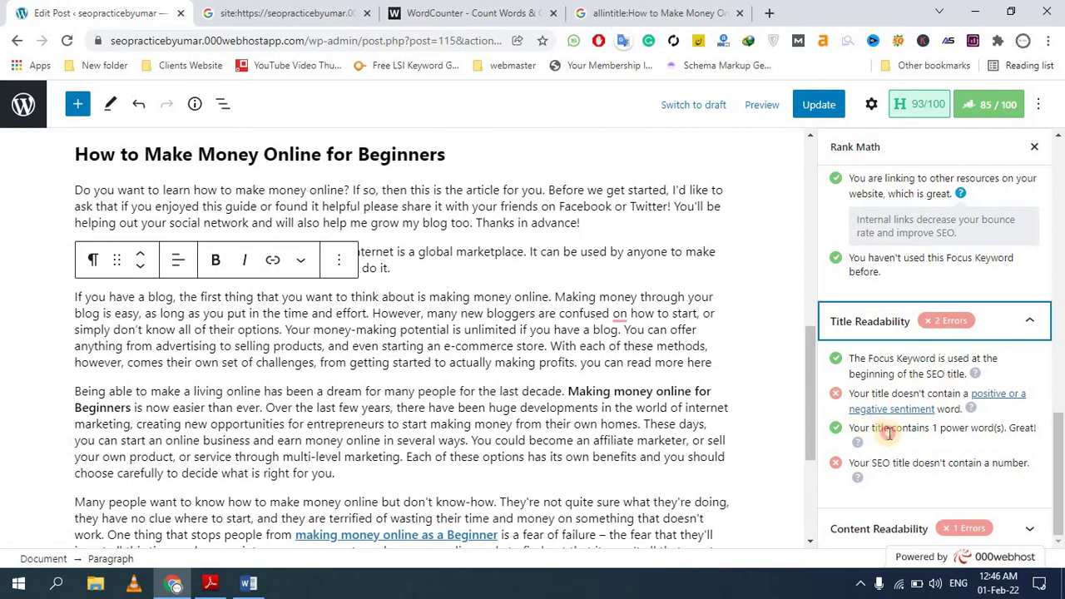
drag(872, 429, 971, 432)
double_click(965, 430)
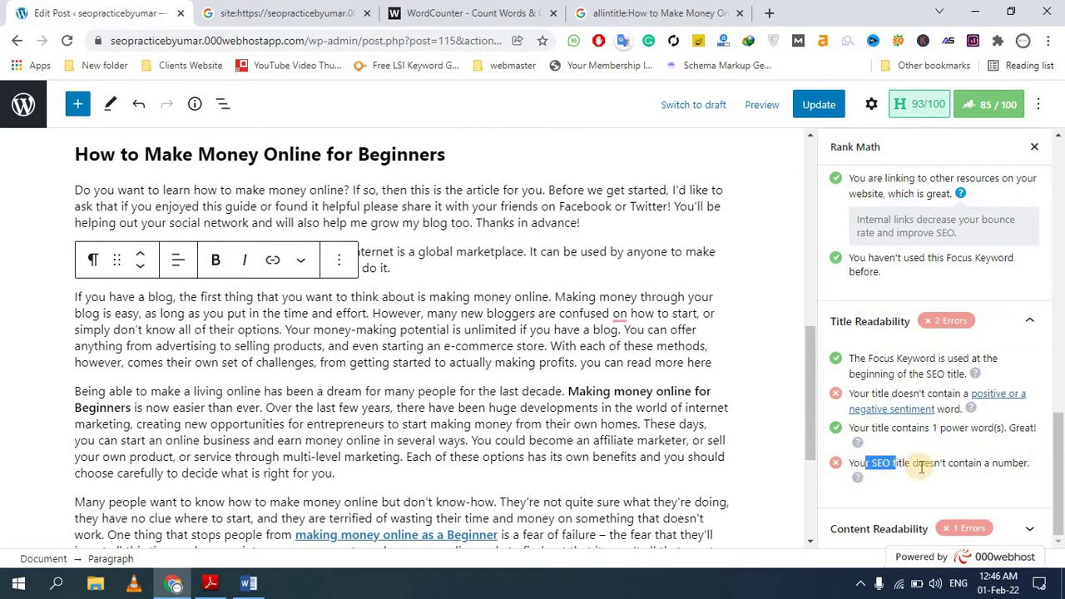
double_click(966, 463)
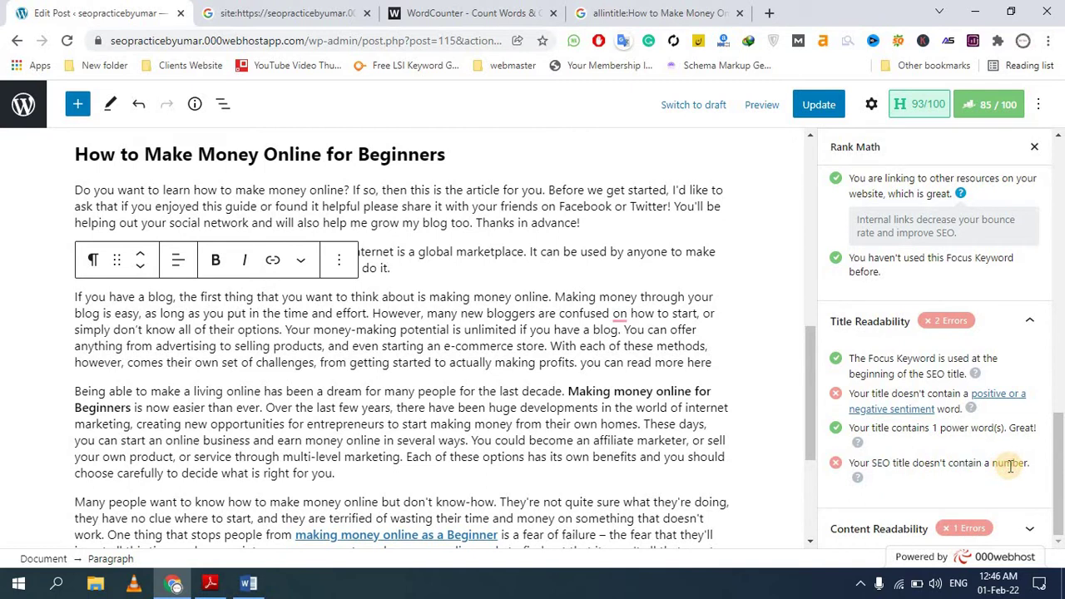
Step: Open the post's snippet for editing in Rank Math and review the SEO title
scroll(895, 325, up, 10)
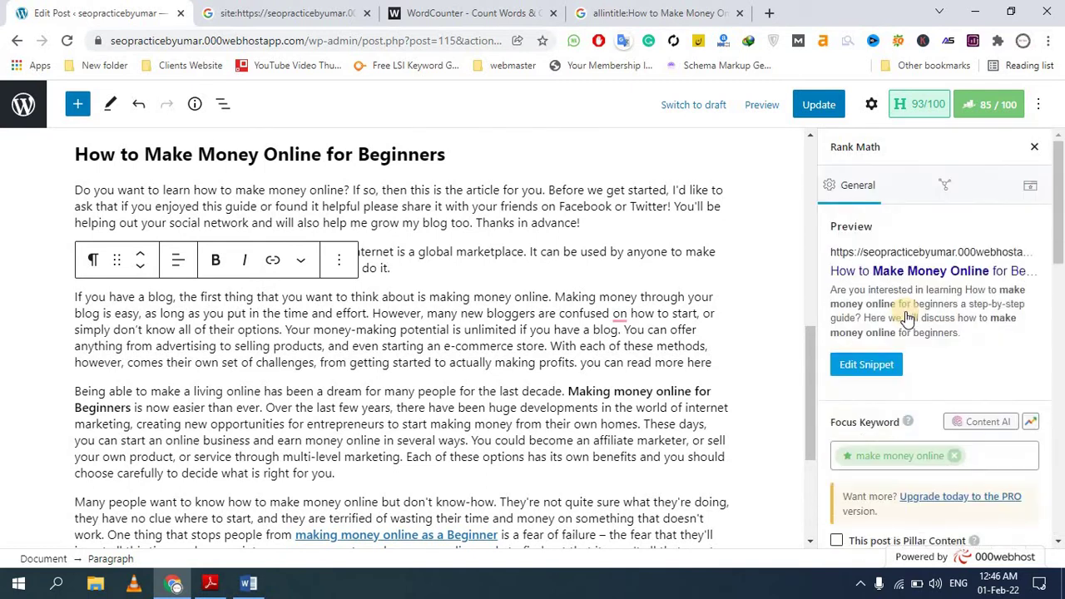
click(879, 369)
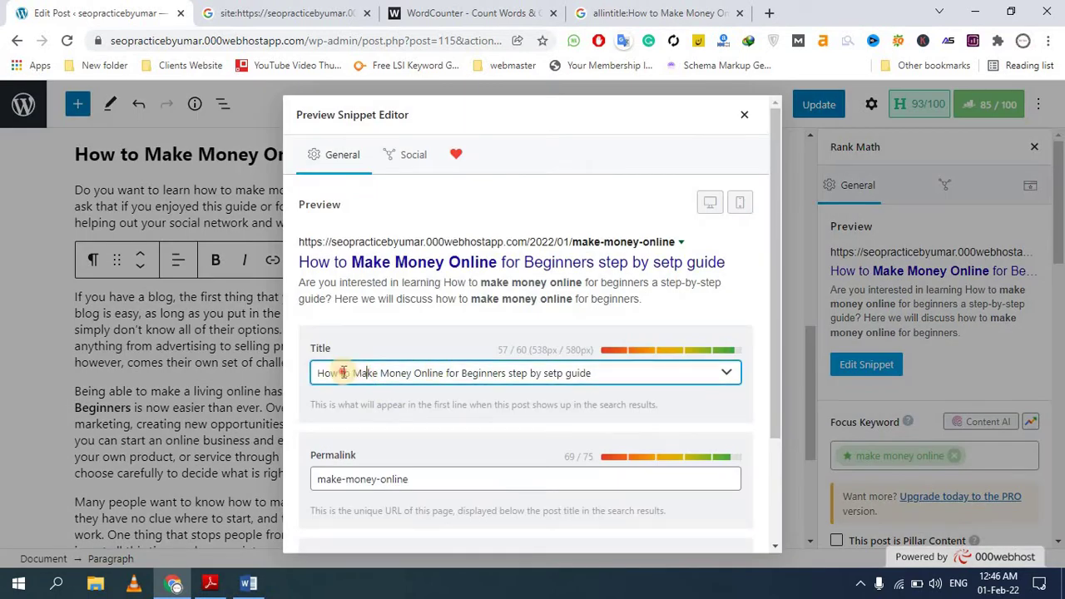
drag(337, 376, 414, 374)
click(564, 373)
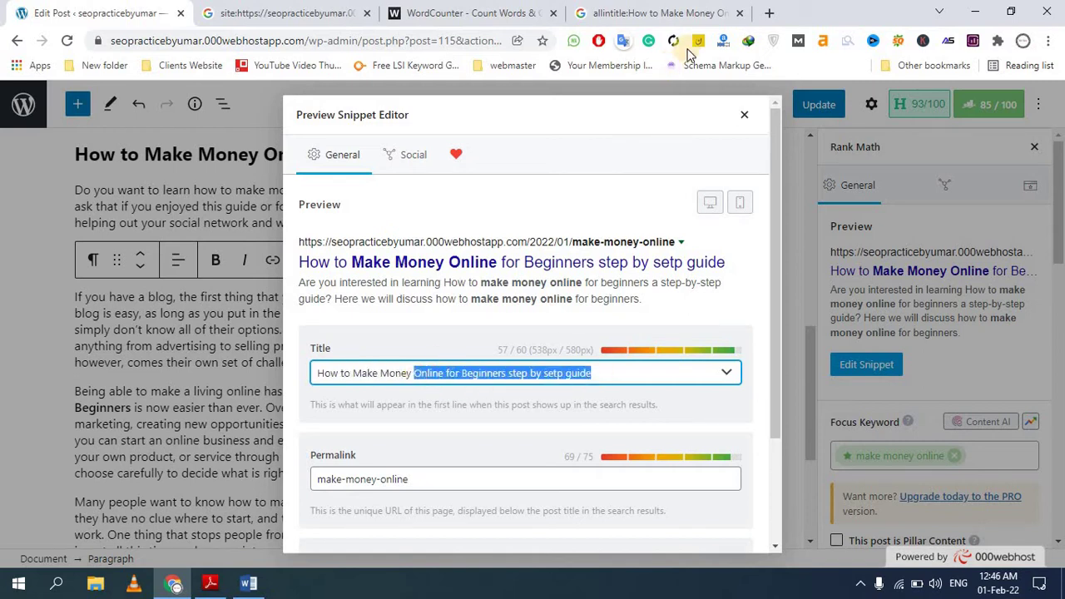
Step: Search Google in a new tab for "power words list" and look through the results
click(769, 12)
click(285, 41)
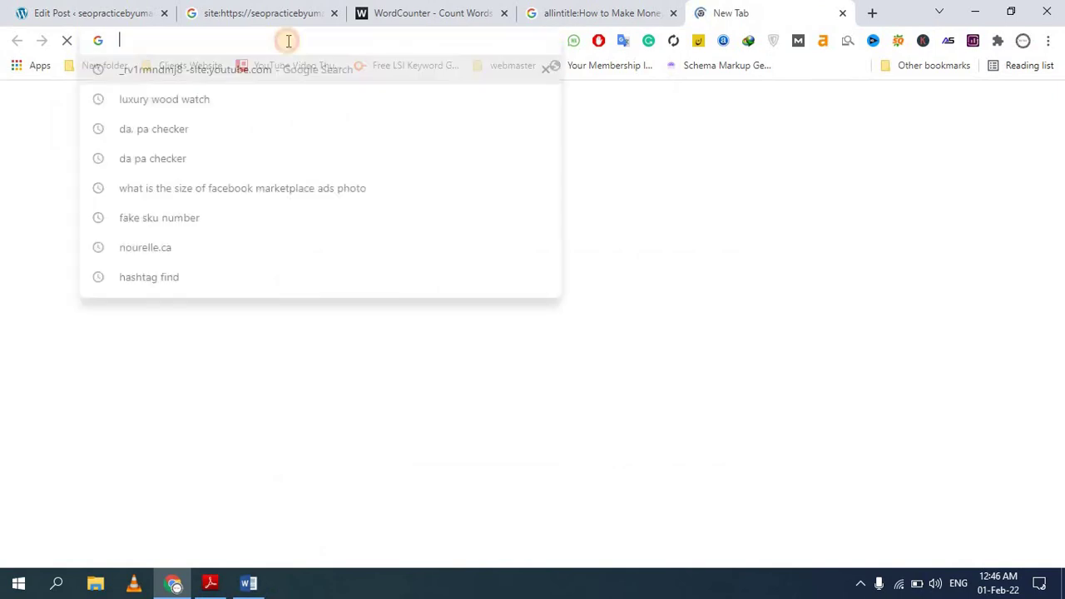
text(power)
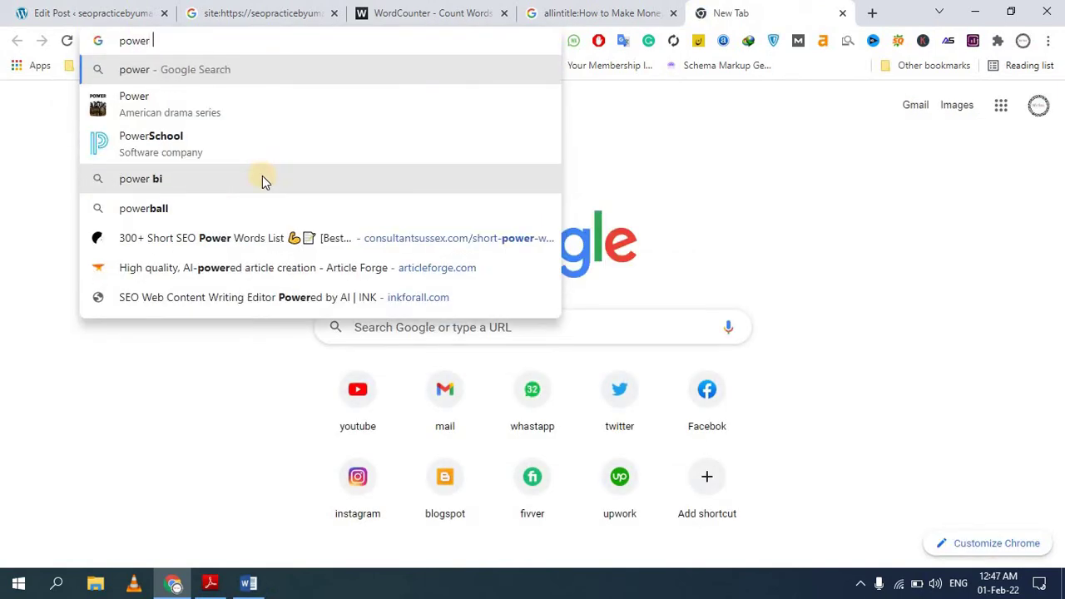
text( words list)
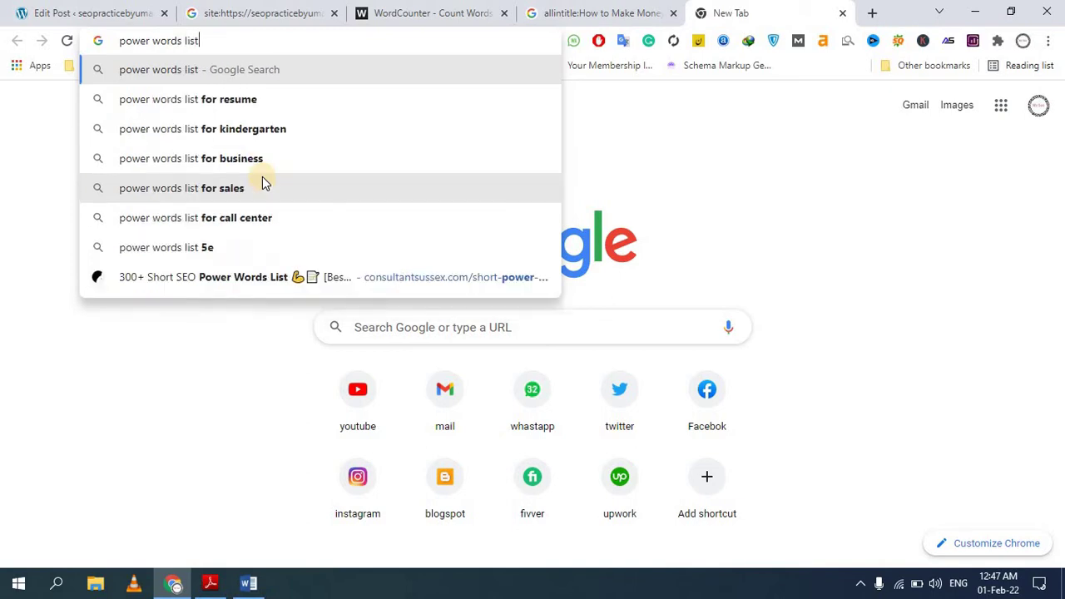
key(Return)
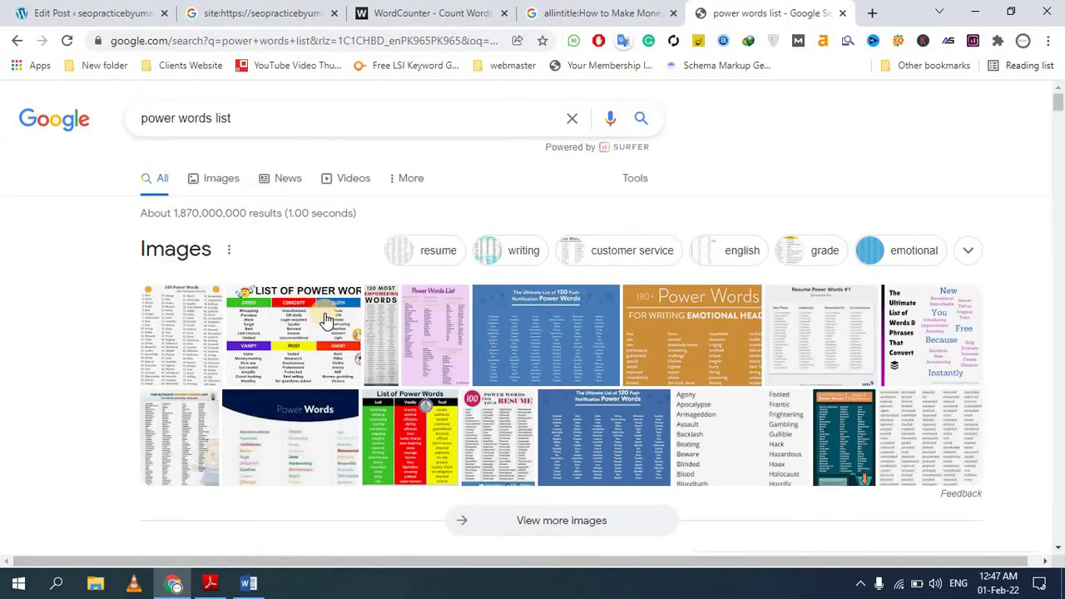
scroll(316, 283, down, 4)
scroll(391, 202, down, 6)
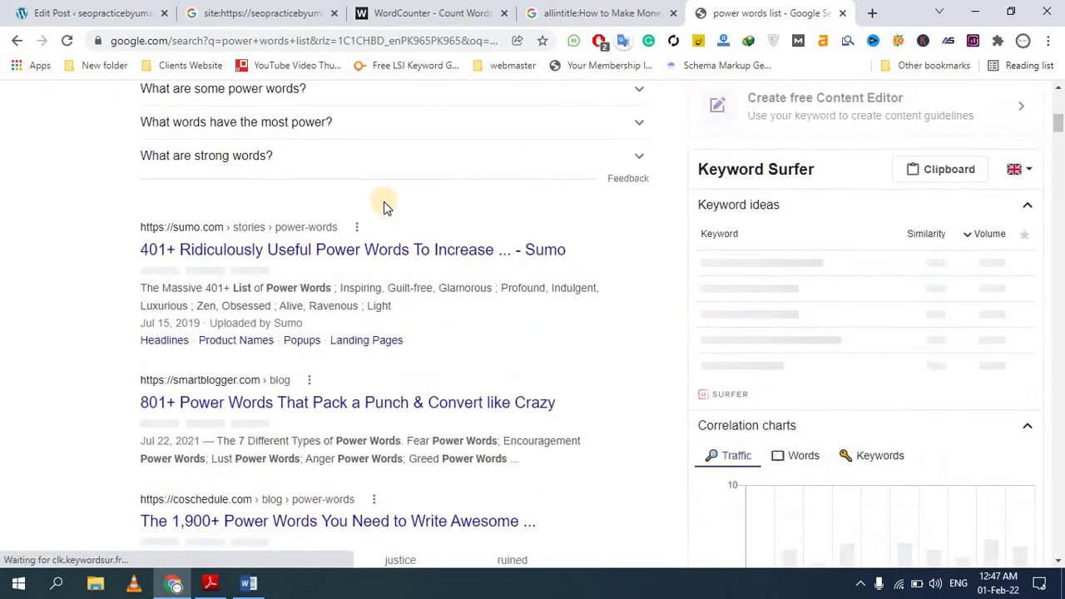
scroll(183, 333, down, 15)
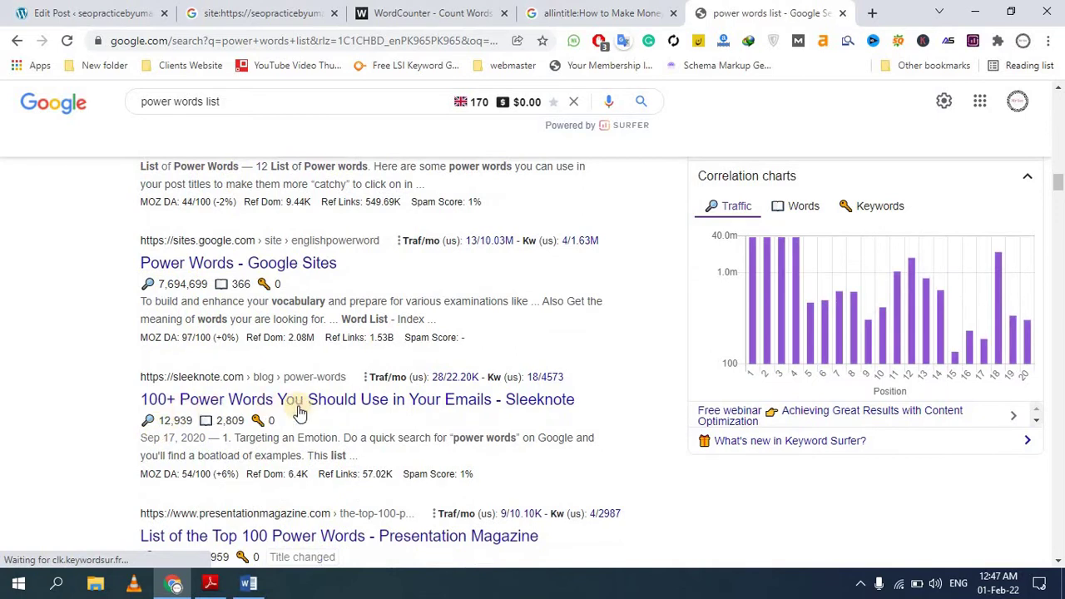
scroll(263, 402, down, 3)
scroll(354, 328, down, 2)
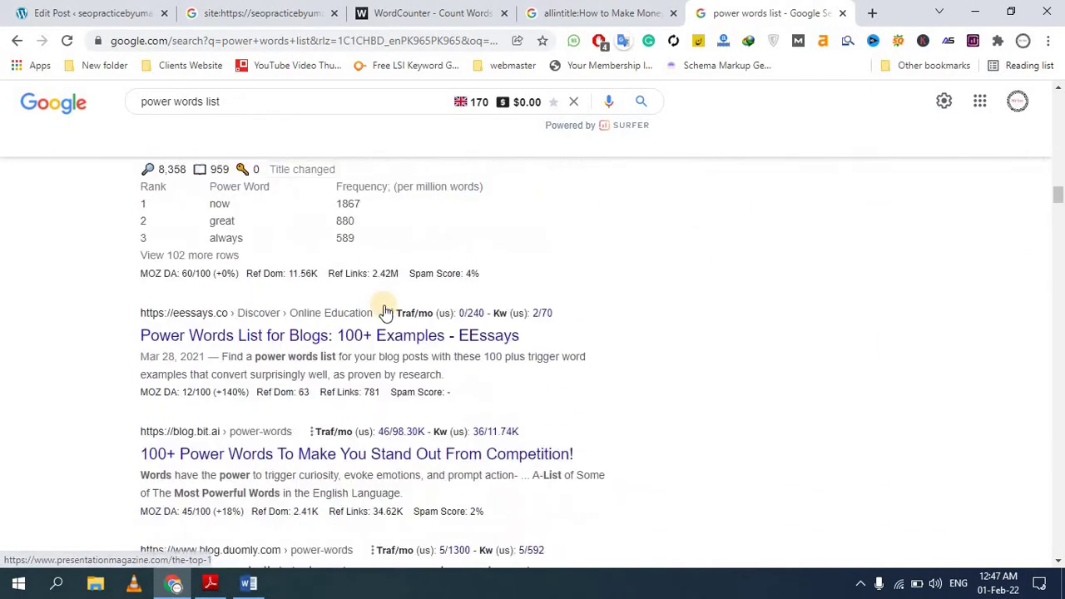
Step: Open the bookmarked "300+ Short SEO Power Words List" page from the webmaster folder and find its word table
click(511, 66)
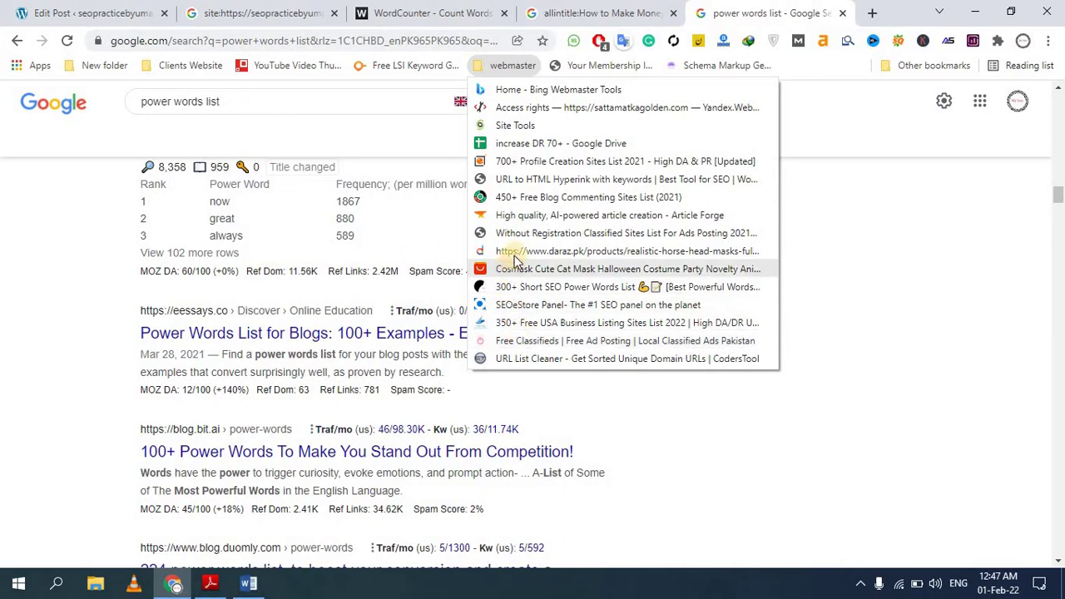
key(Escape)
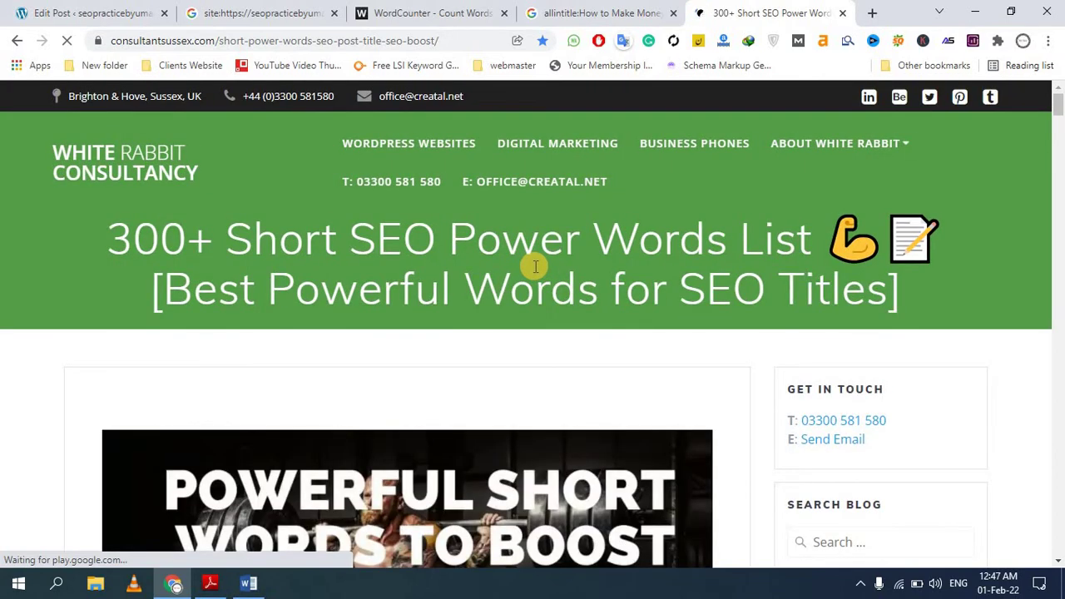
scroll(533, 266, down, 20)
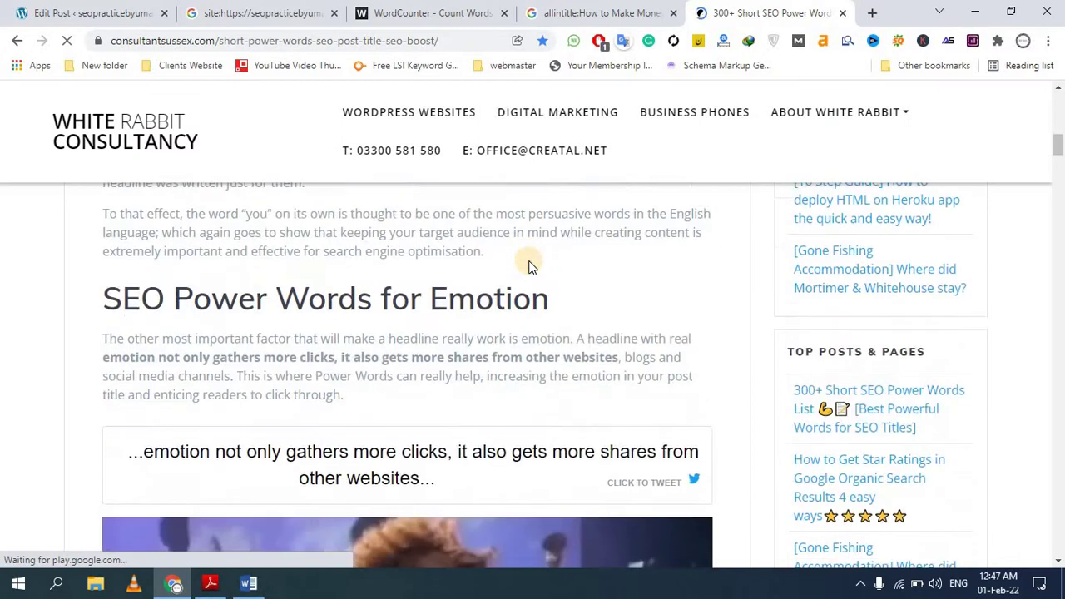
scroll(527, 267, down, 15)
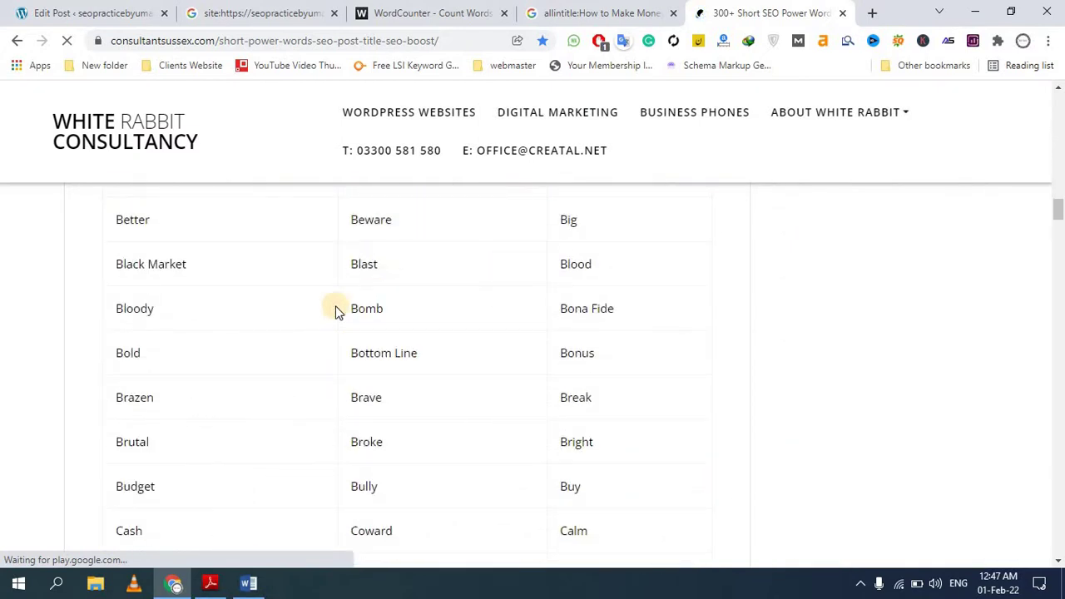
Step: Examine the power words in the table, such as Create, Clear and Crush, for use in the title
drag(181, 359, 672, 189)
click(683, 146)
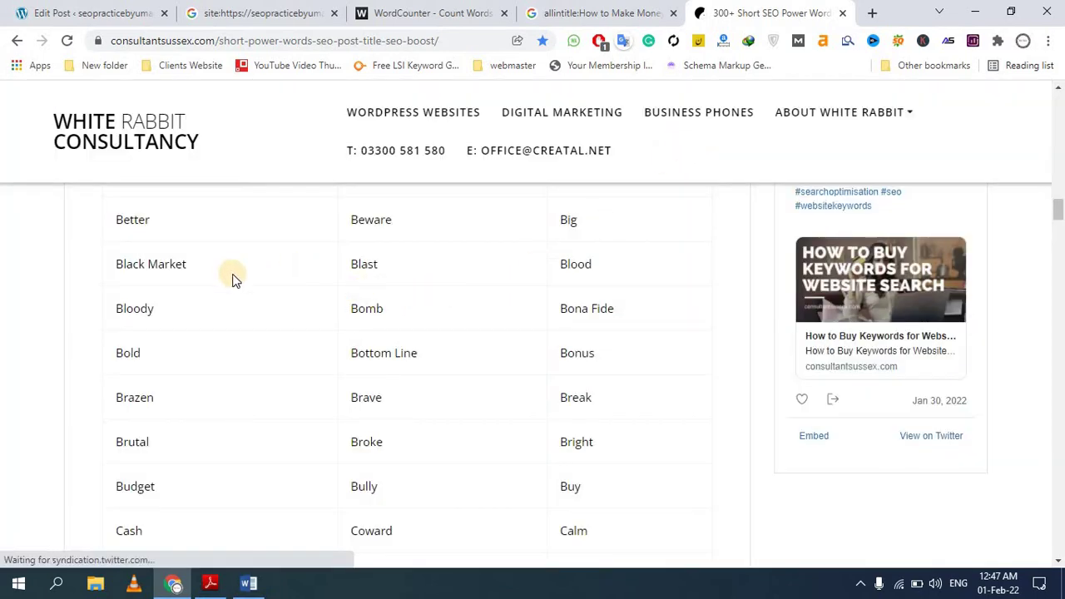
scroll(228, 299, down, 2)
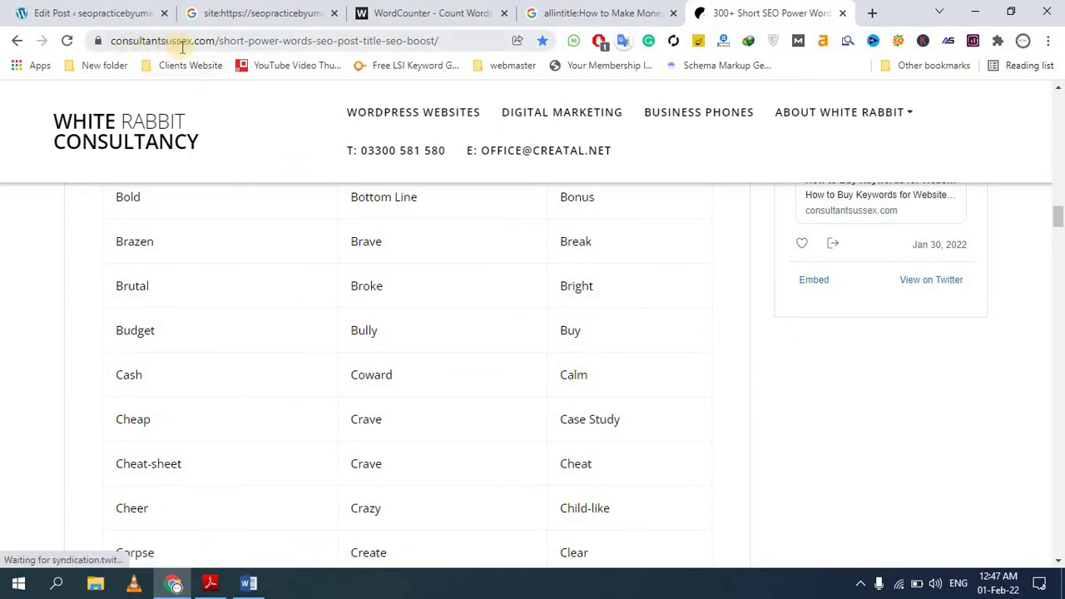
scroll(370, 297, down, 3)
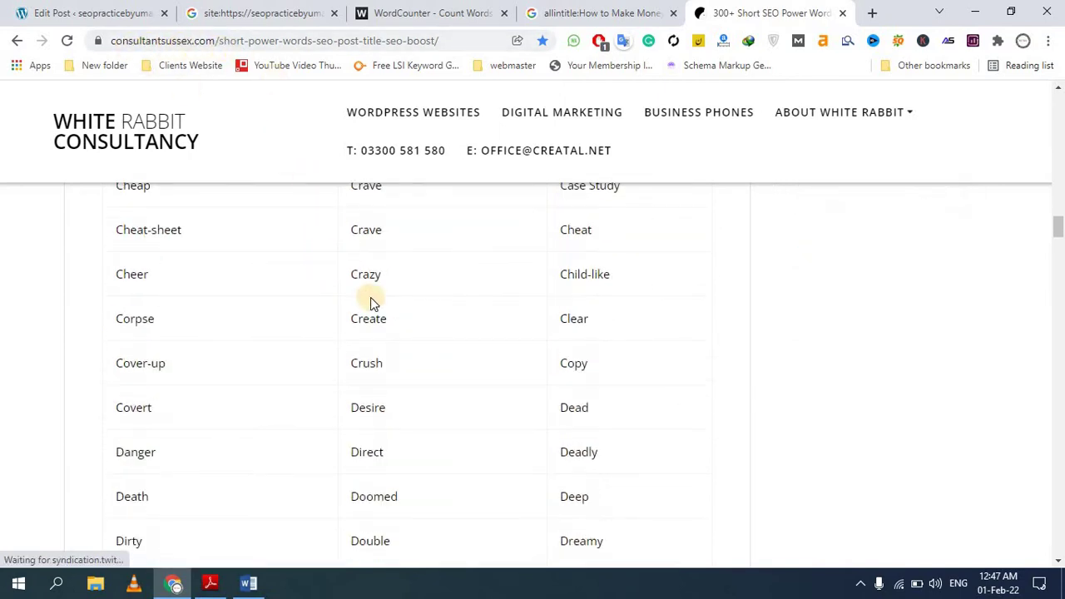
drag(468, 345, 343, 320)
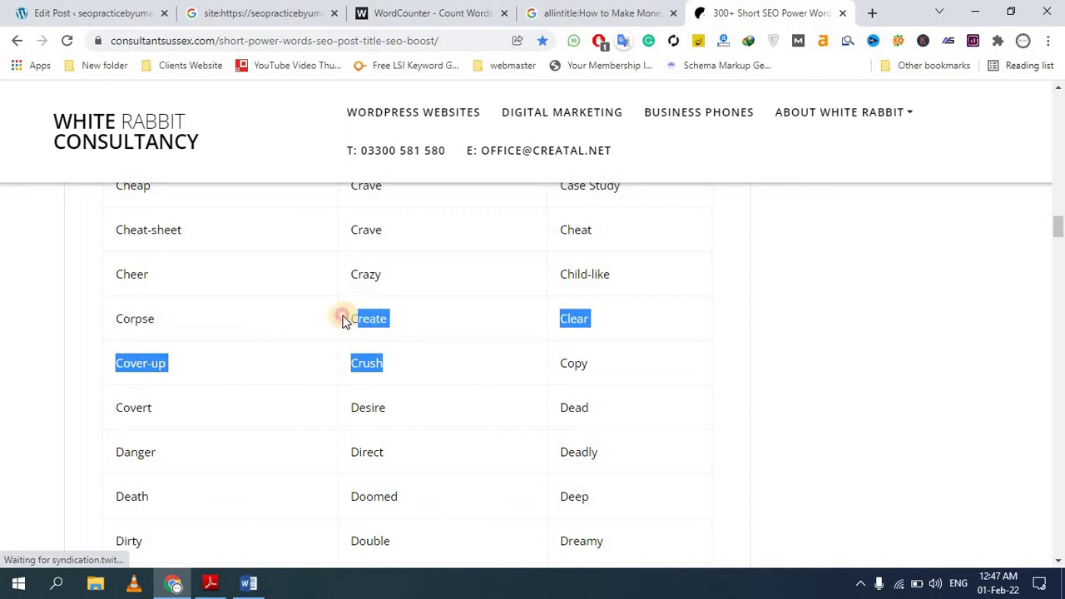
click(683, 327)
drag(586, 323, 541, 317)
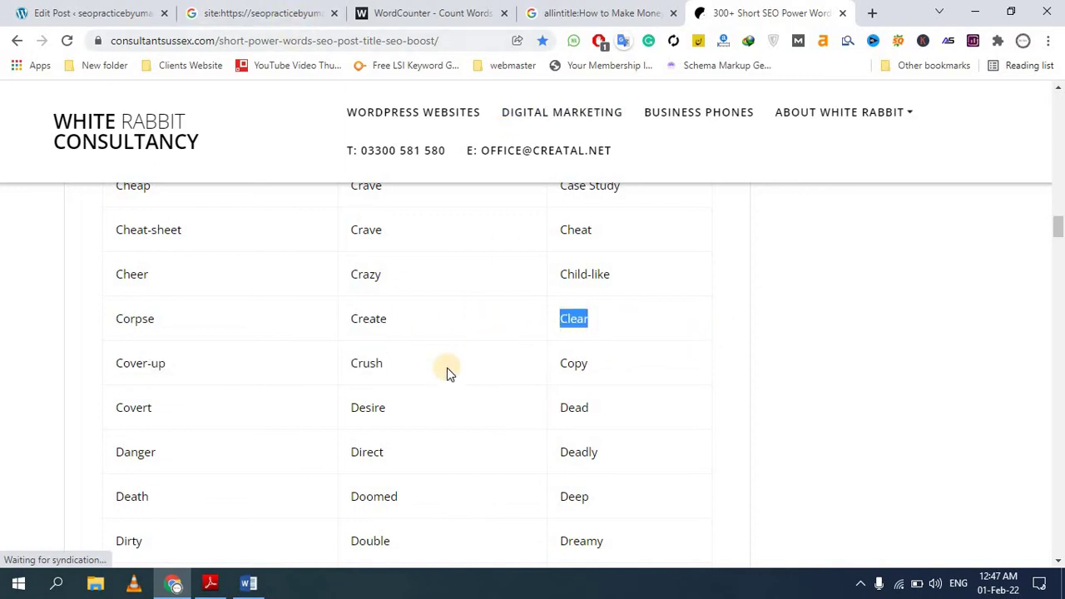
double_click(356, 367)
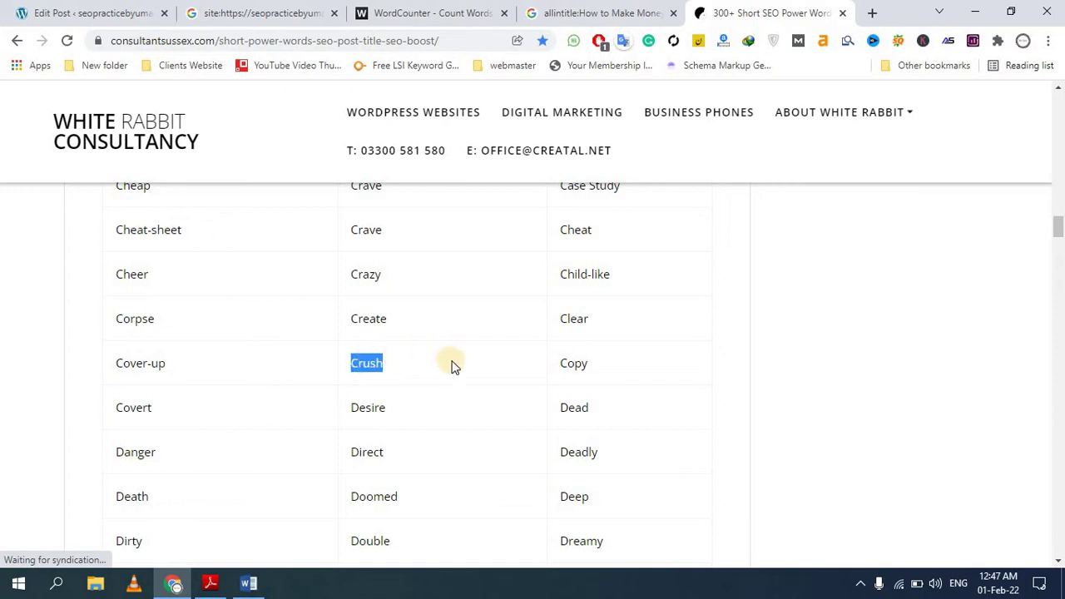
Step: Return to the post's snippet editor and review the wording of the SEO title
click(597, 13)
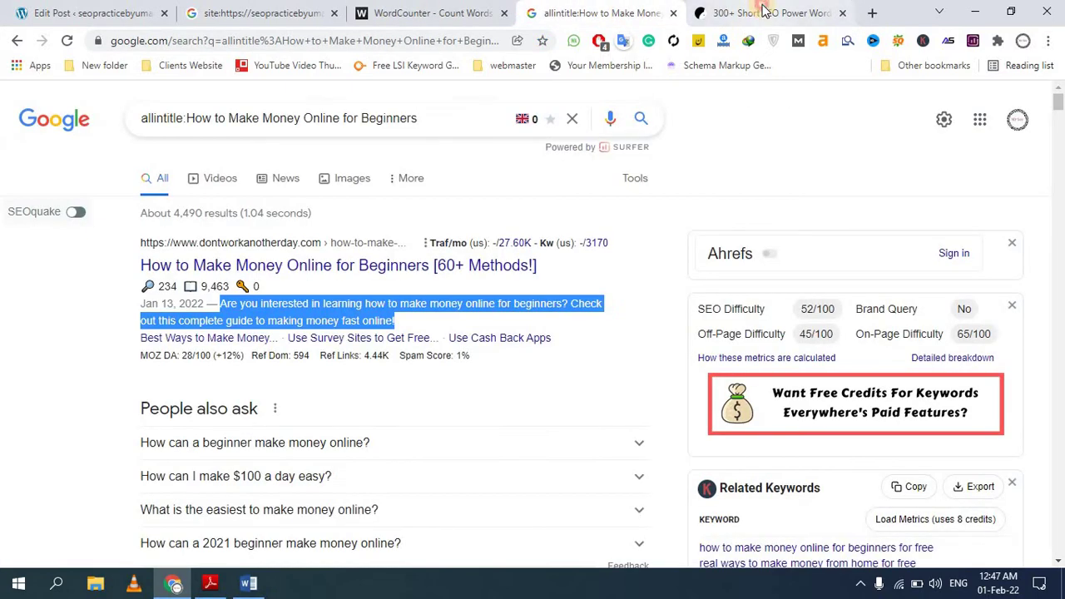
click(717, 15)
click(91, 13)
click(501, 371)
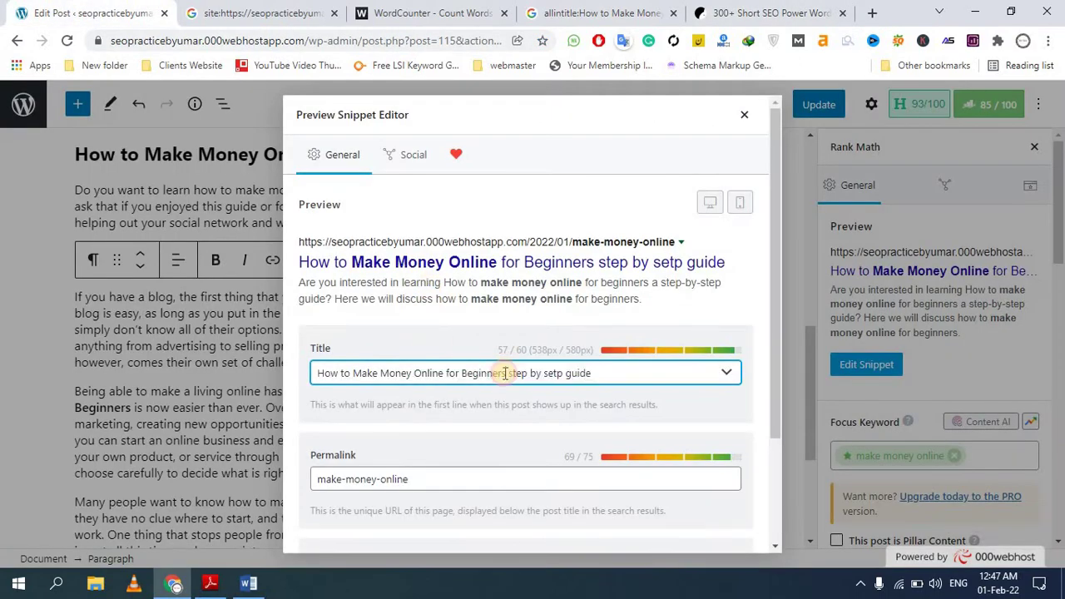
drag(328, 371, 606, 369)
click(610, 376)
click(314, 372)
click(606, 368)
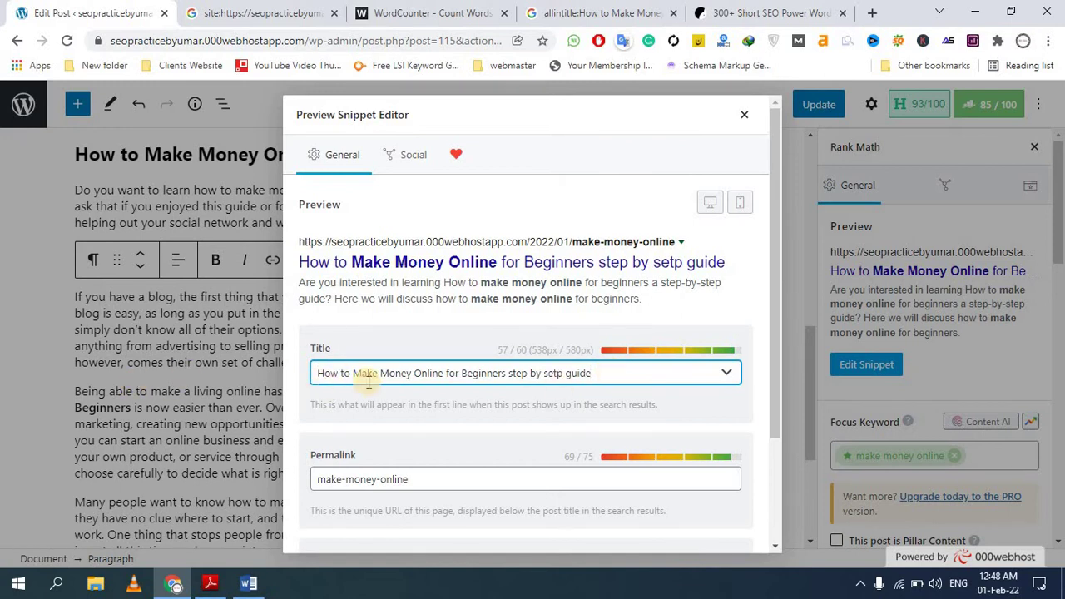
Step: Insert "best No 1" after "Beginners" in the SEO title
click(506, 373)
text(best w)
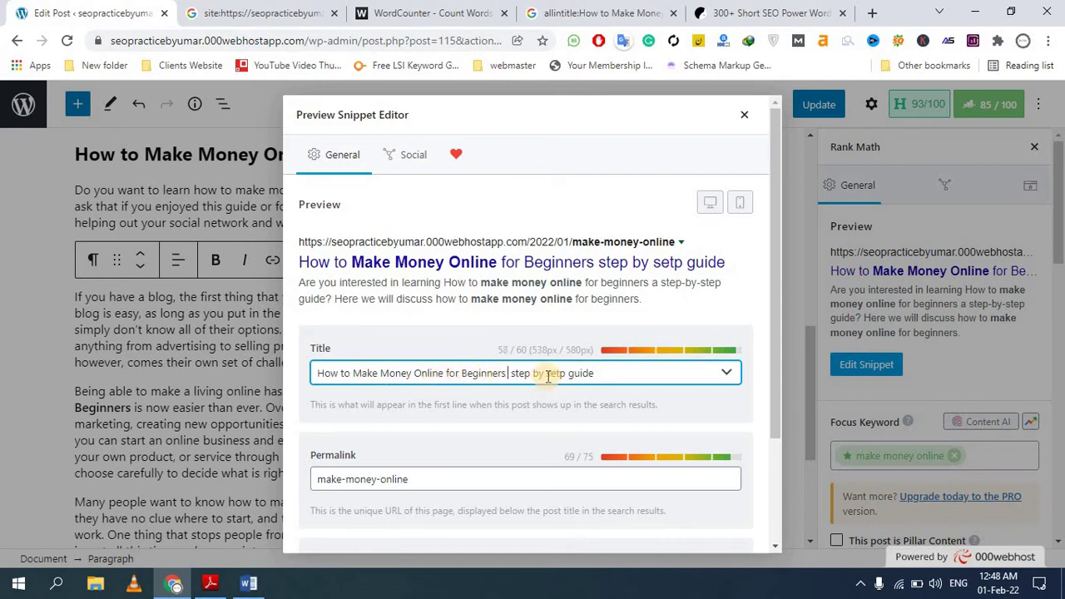
text(ay)
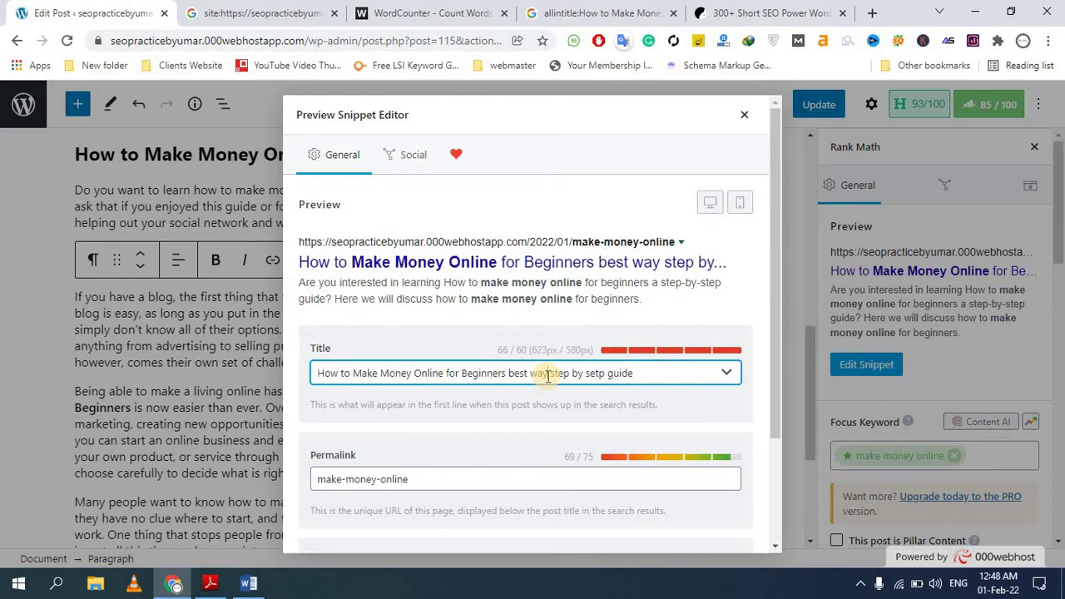
key(BackSpace)
key(BackSpace)
key(BackSpace)
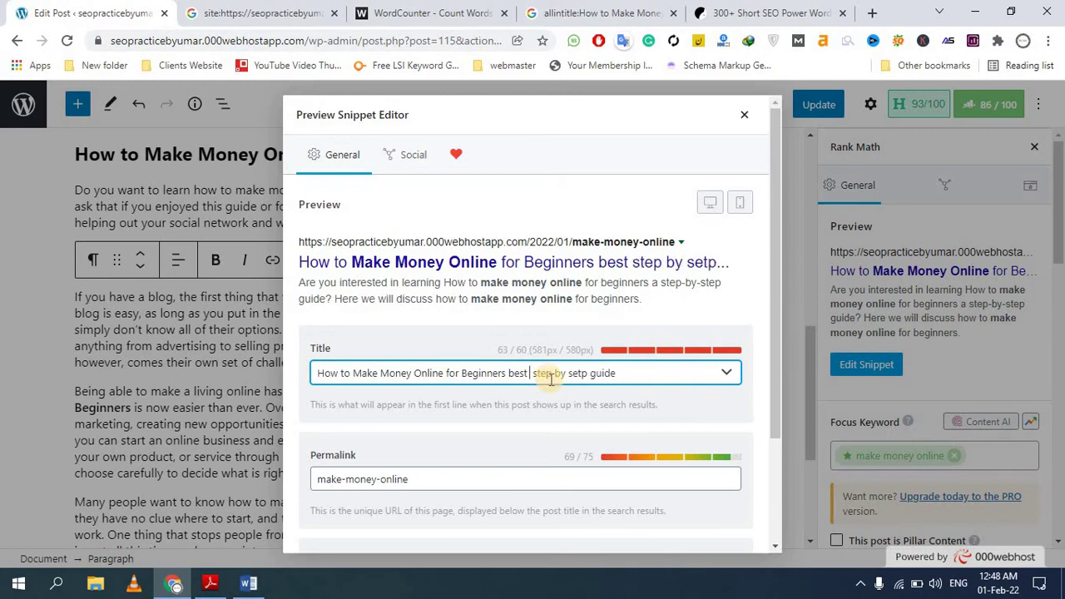
text(No)
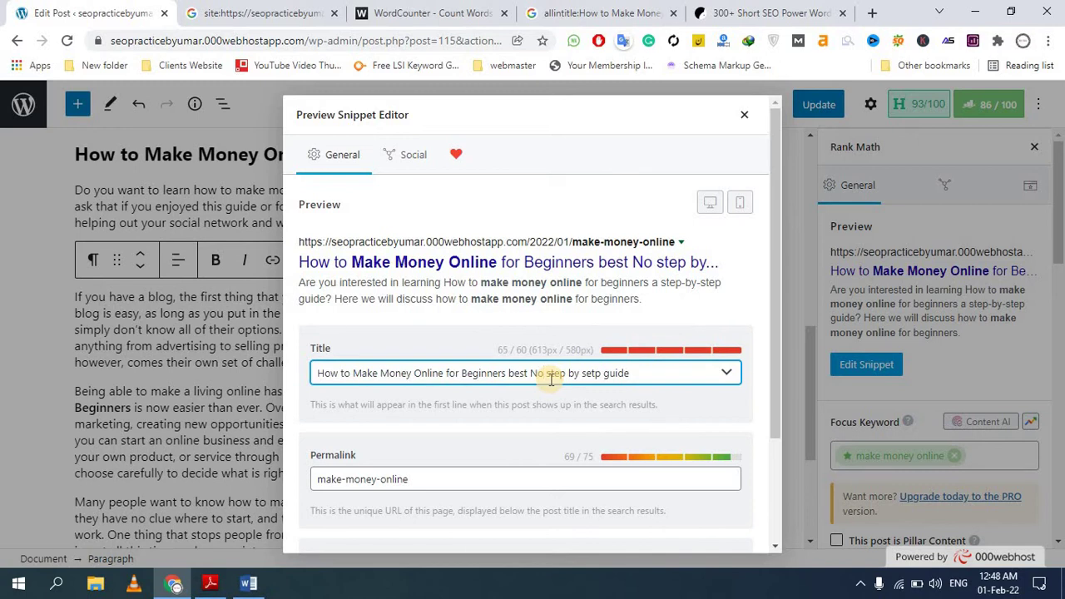
text( 1)
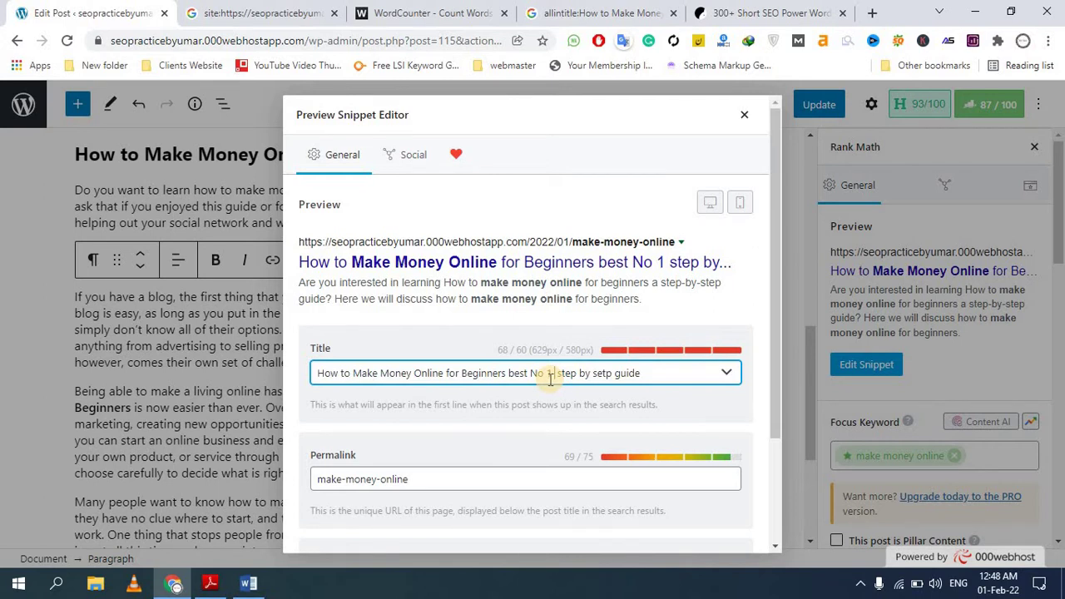
Step: Check the SEO title's character count against the allowed length
drag(498, 350, 517, 349)
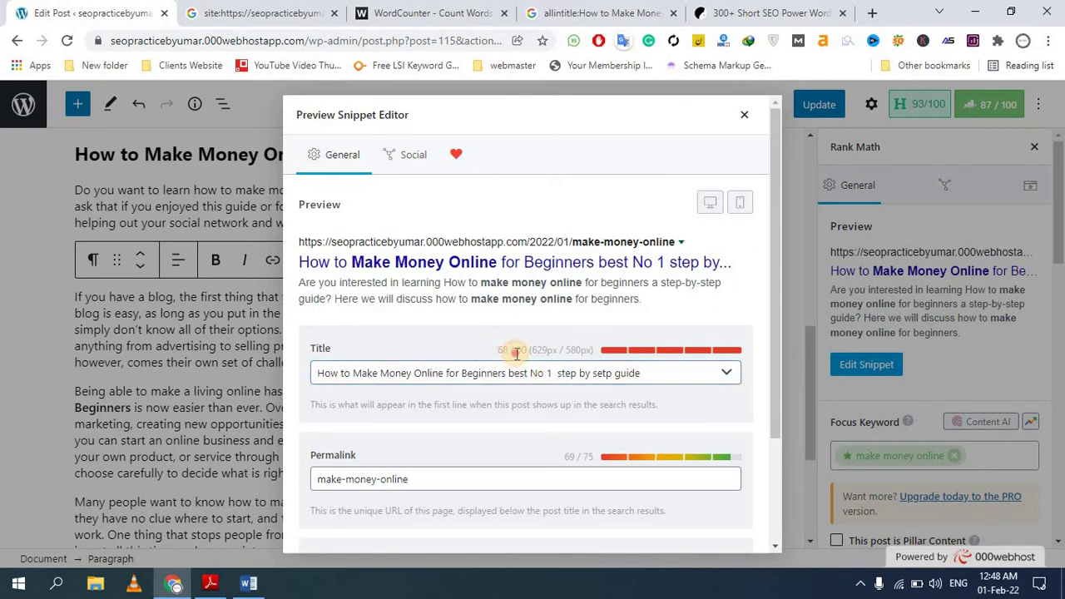
click(565, 374)
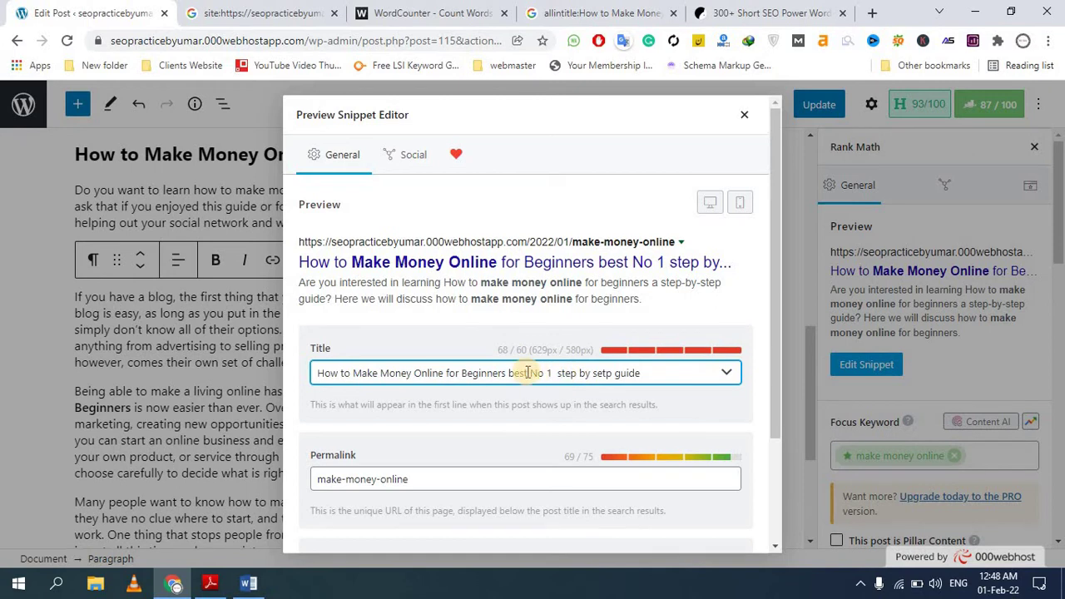
click(533, 350)
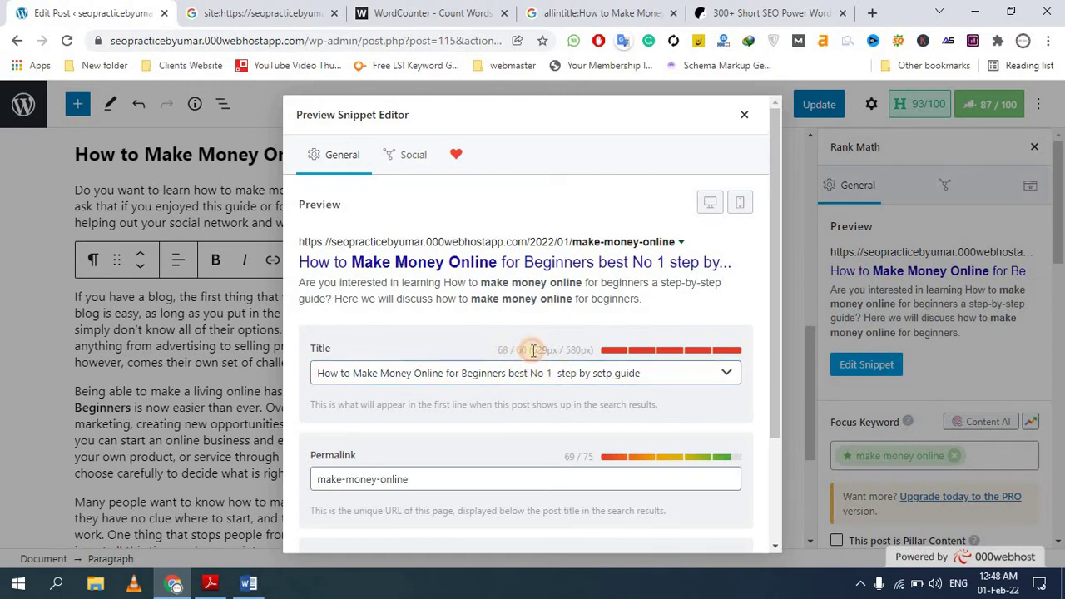
Step: Move "best No 1" to the start of the SEO title and add "way" after it
click(377, 373)
drag(510, 373, 553, 373)
key(ctrl+c)
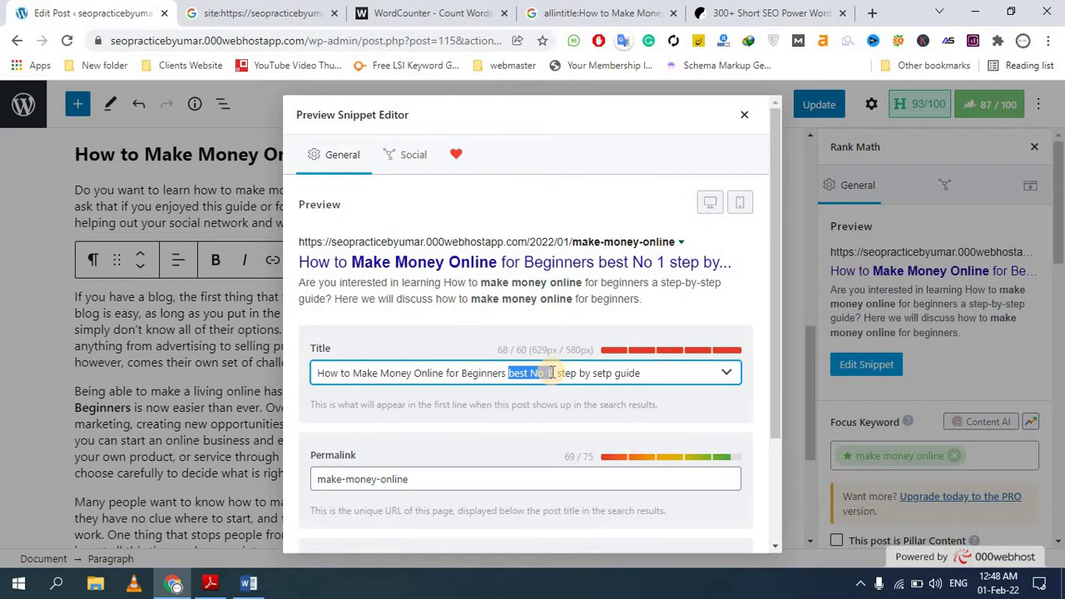
key(BackSpace)
key(ctrl+v)
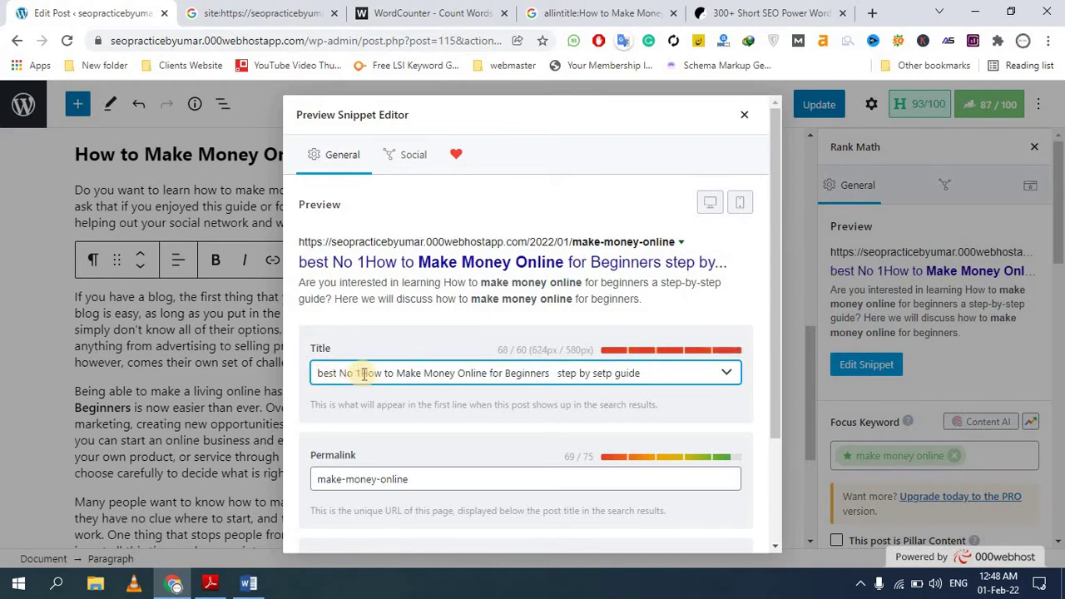
text(way)
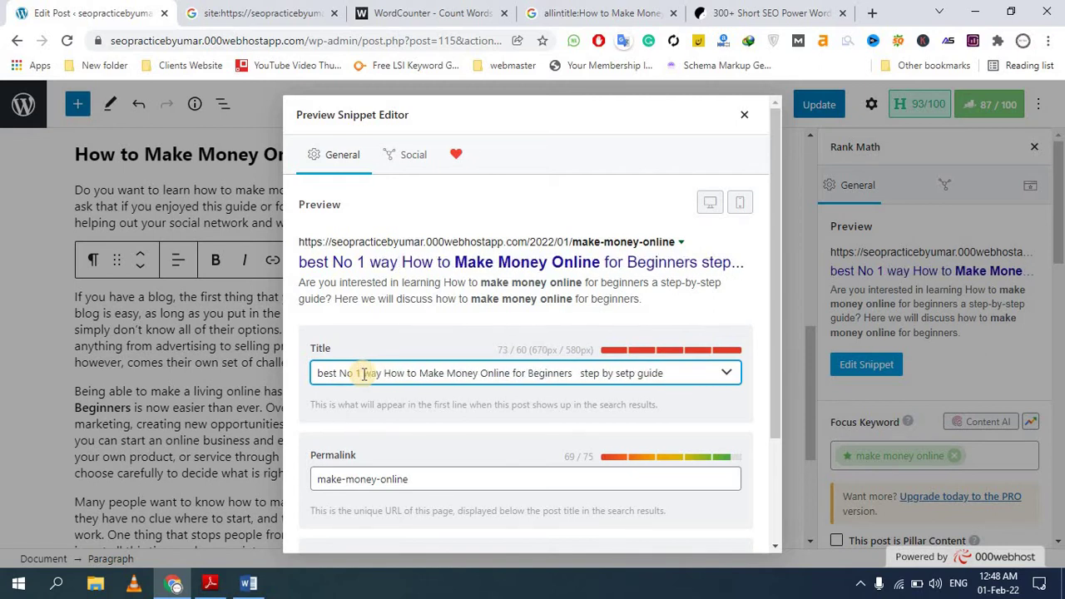
Step: Delete "step by setp guide" from the end of the SEO title and copy the remaining title text
drag(580, 374, 670, 369)
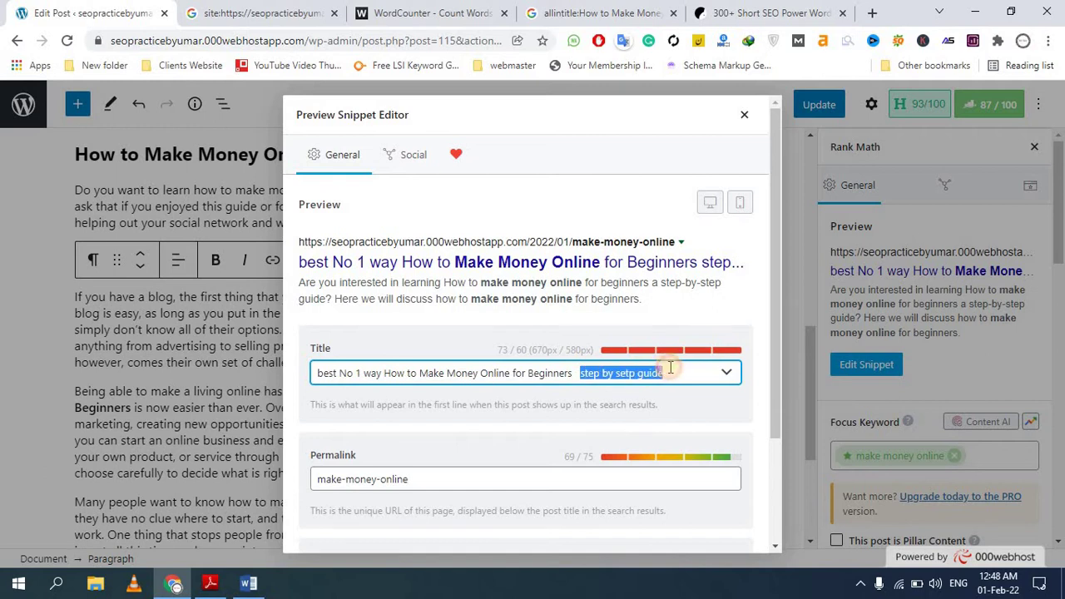
key(BackSpace)
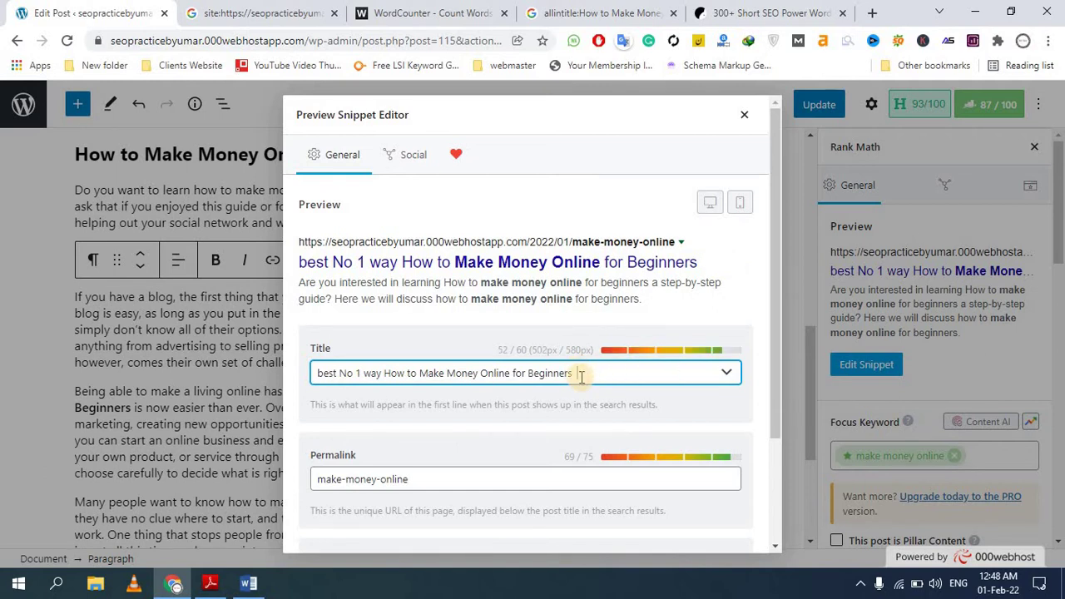
drag(574, 373, 268, 382)
key(ctrl+c)
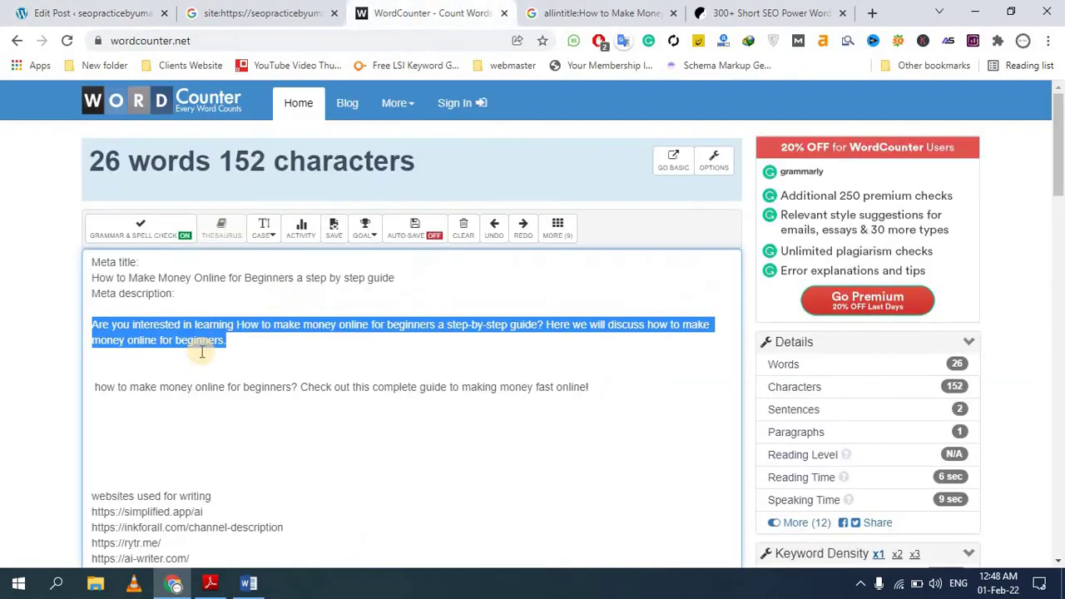
Step: In WordCounter, replace the line beginning "how to make money online for beginners?" with the copied title and convert it to title case
click(198, 360)
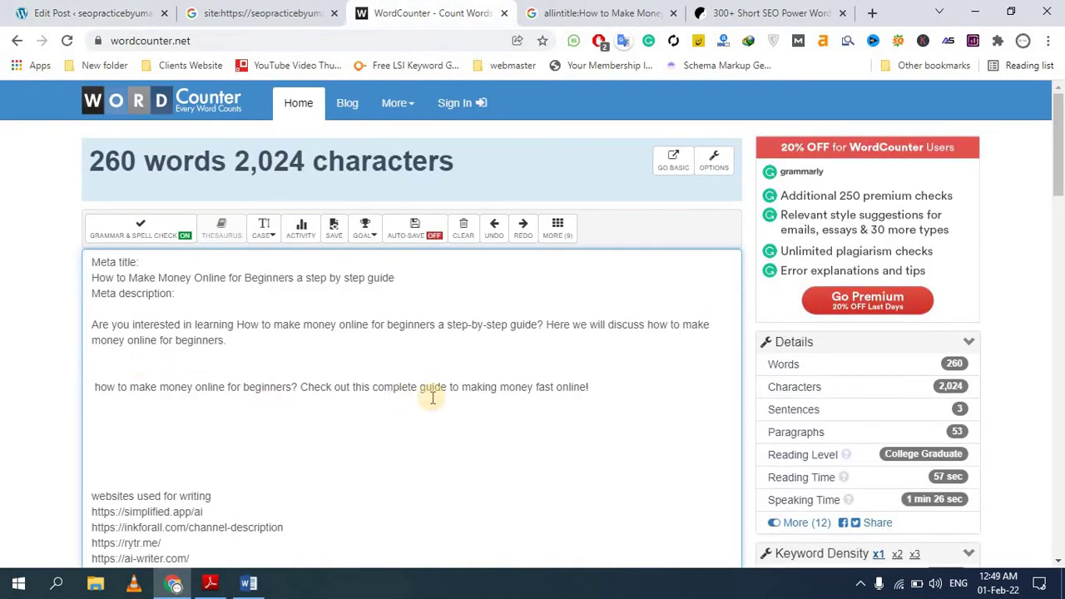
drag(590, 387, 89, 387)
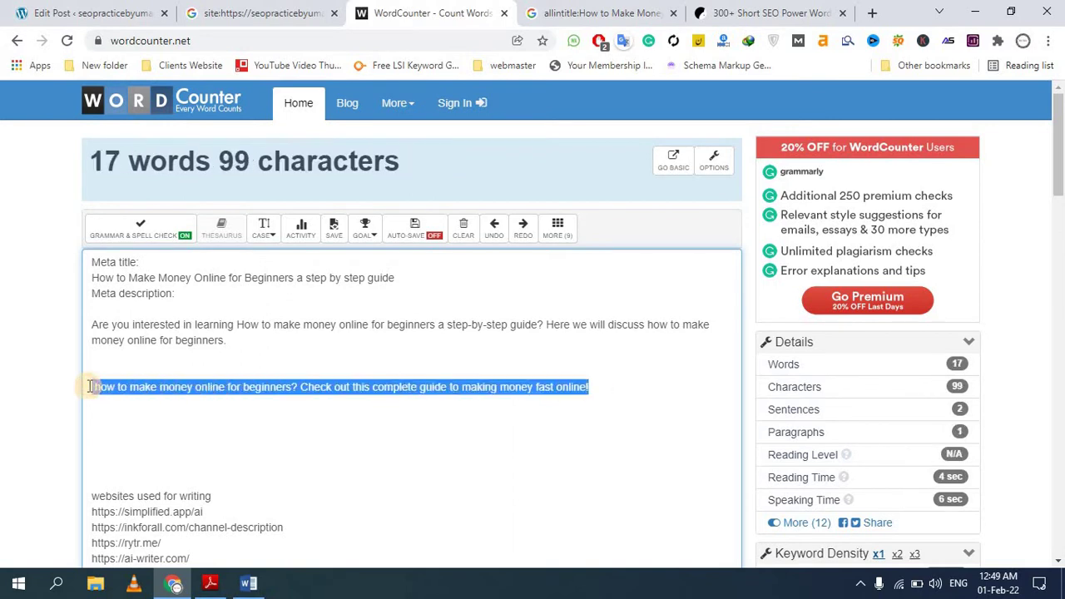
key(ctrl+v)
drag(374, 387, 74, 386)
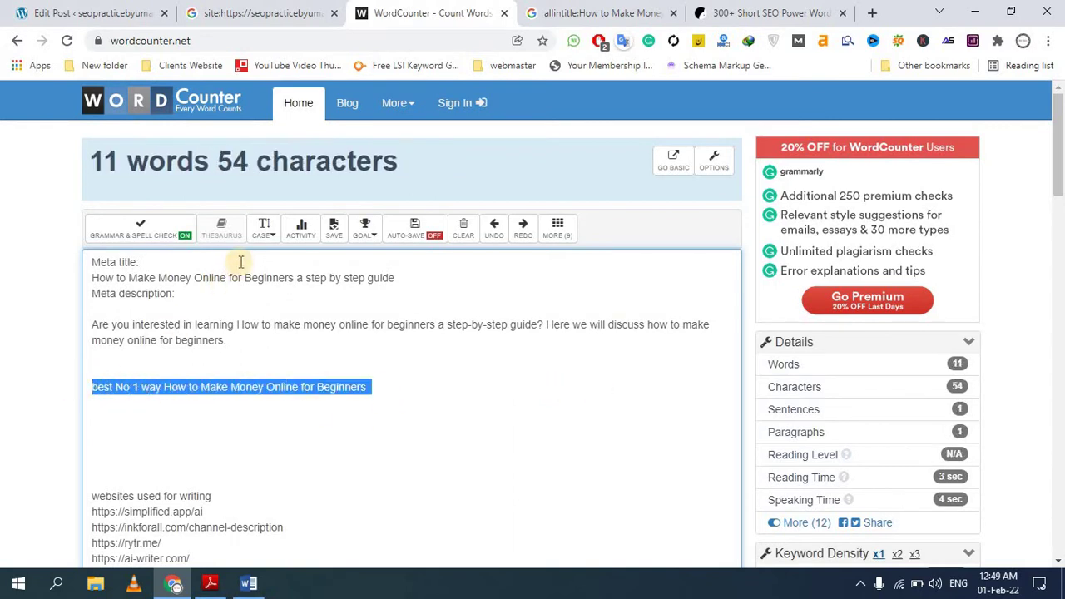
click(264, 229)
click(287, 281)
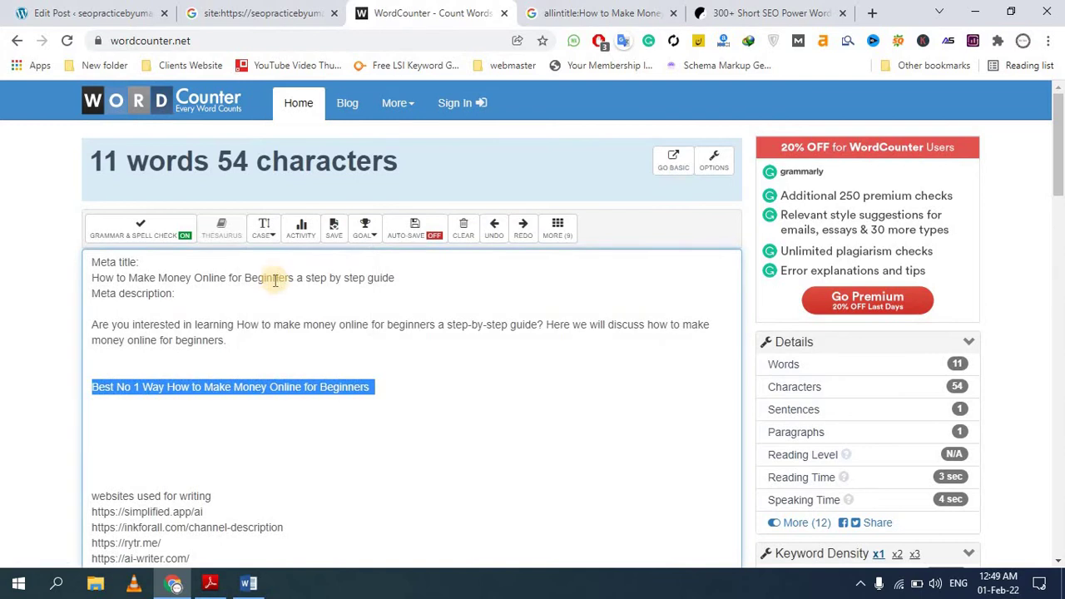
Step: Back in the post, replace the SEO title with "Best No 1 Way How to Make Money Online for Beginners" and insert "that" after "Way"
click(266, 12)
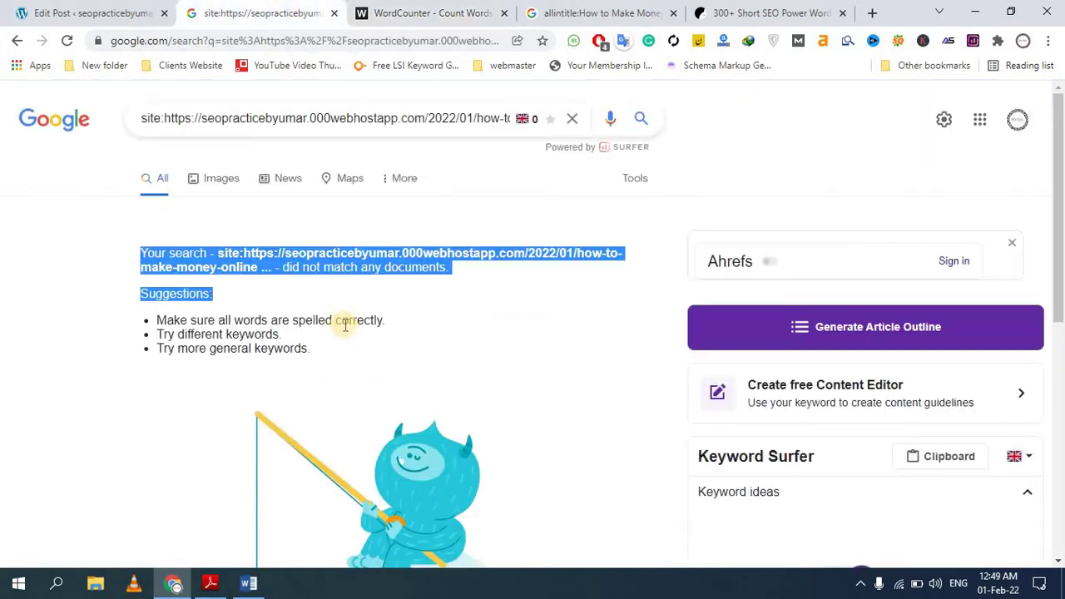
click(95, 12)
text(Best No 1 Way How to Make Money Online for Beginners)
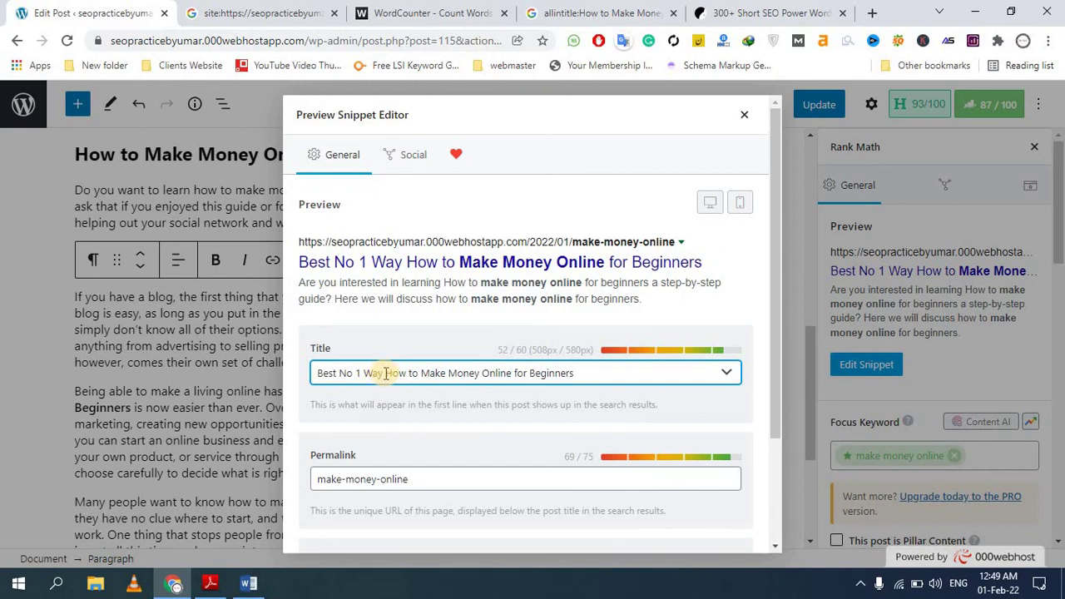
click(385, 373)
text(that)
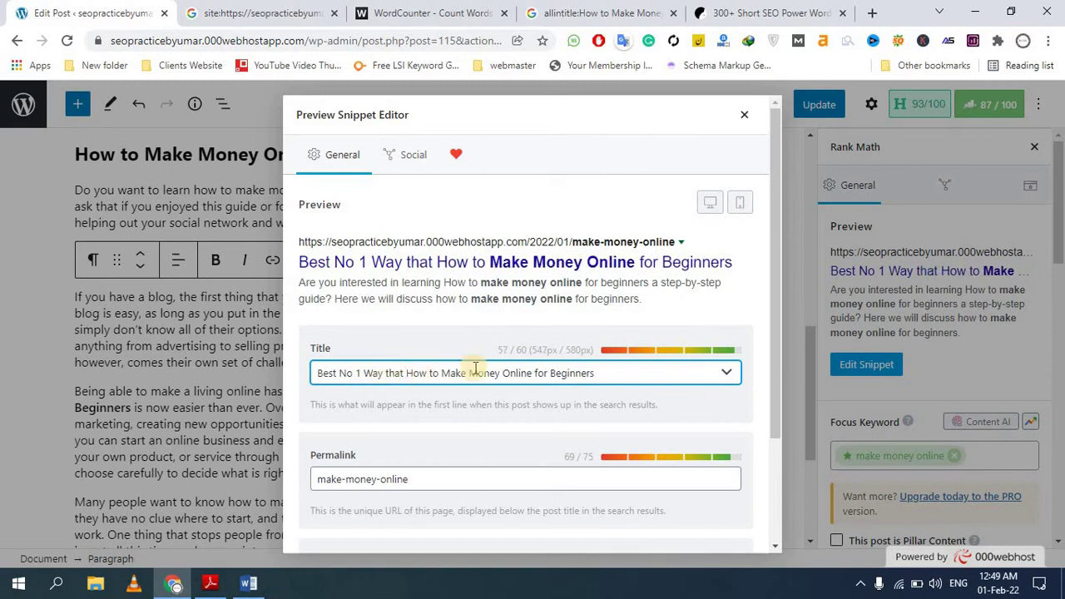
Step: Close the snippet editor and review the Title Readability checks for the number and power words
scroll(626, 330, down, 2)
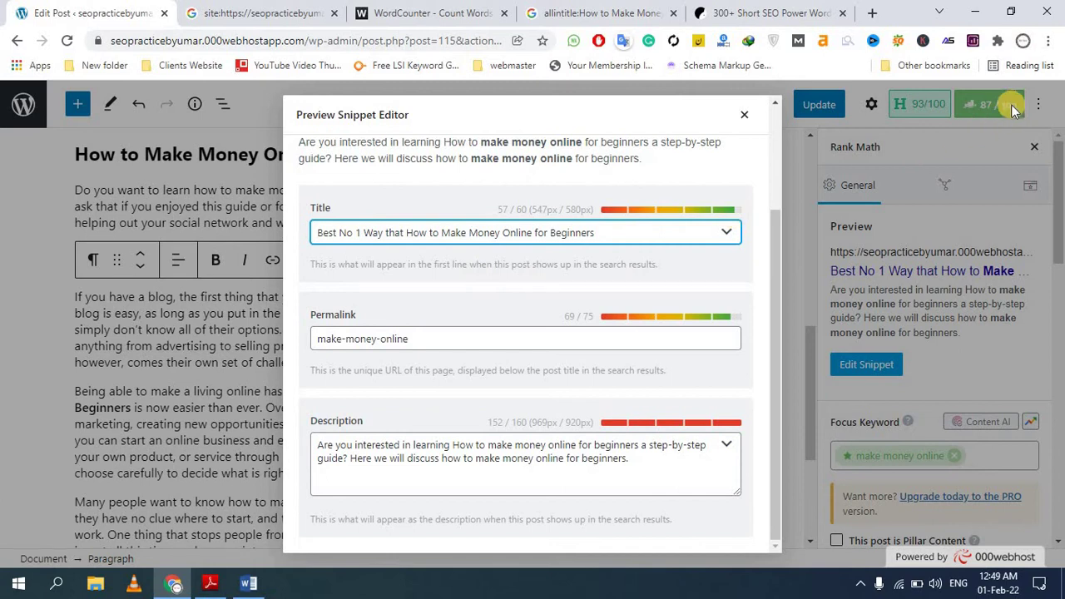
click(744, 114)
scroll(940, 288, down, 4)
scroll(940, 287, down, 8)
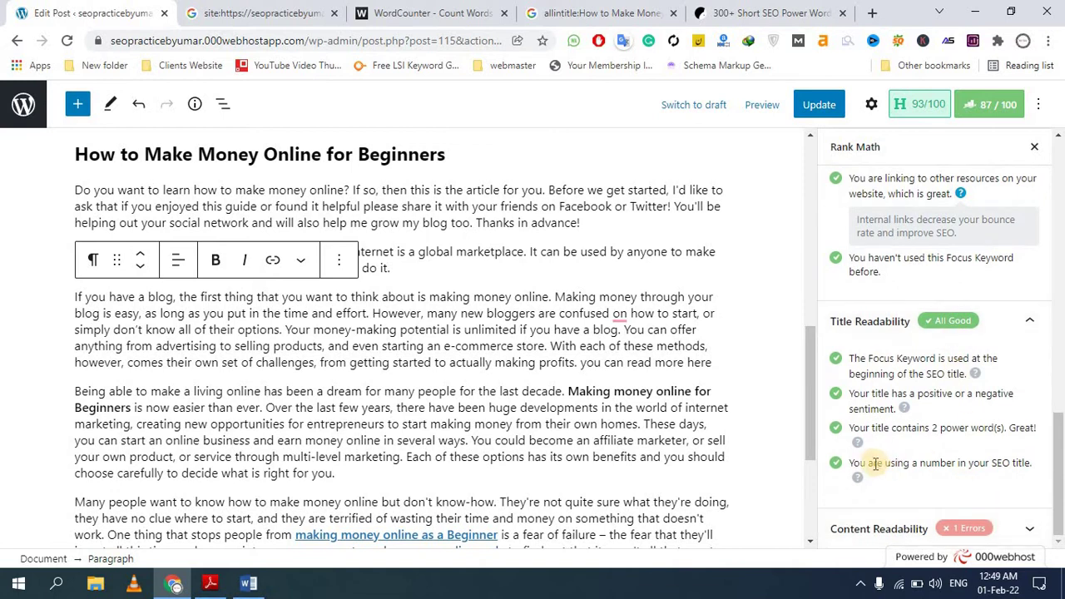
drag(891, 464, 1003, 466)
click(992, 472)
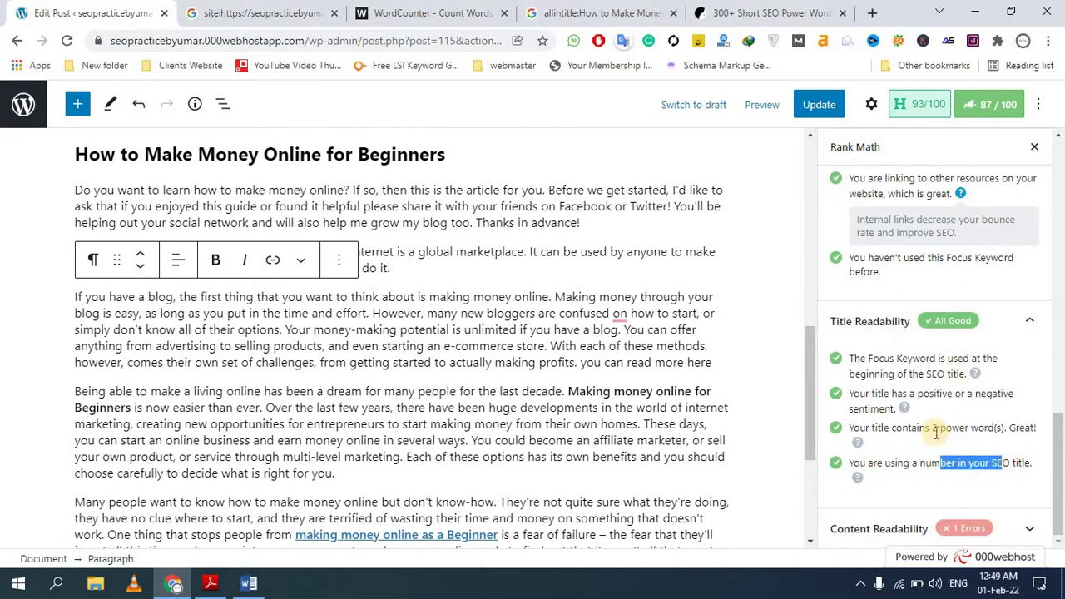
drag(931, 430, 1007, 430)
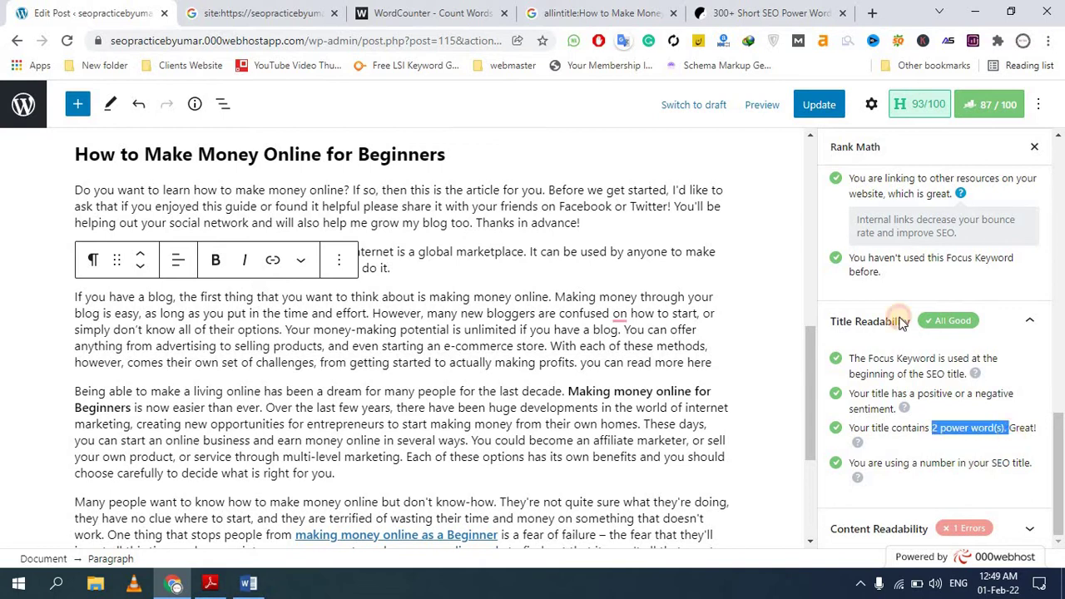
Step: Browse the web page listing short SEO power words, and return to the post's title sentiment check
click(774, 13)
scroll(404, 266, down, 10)
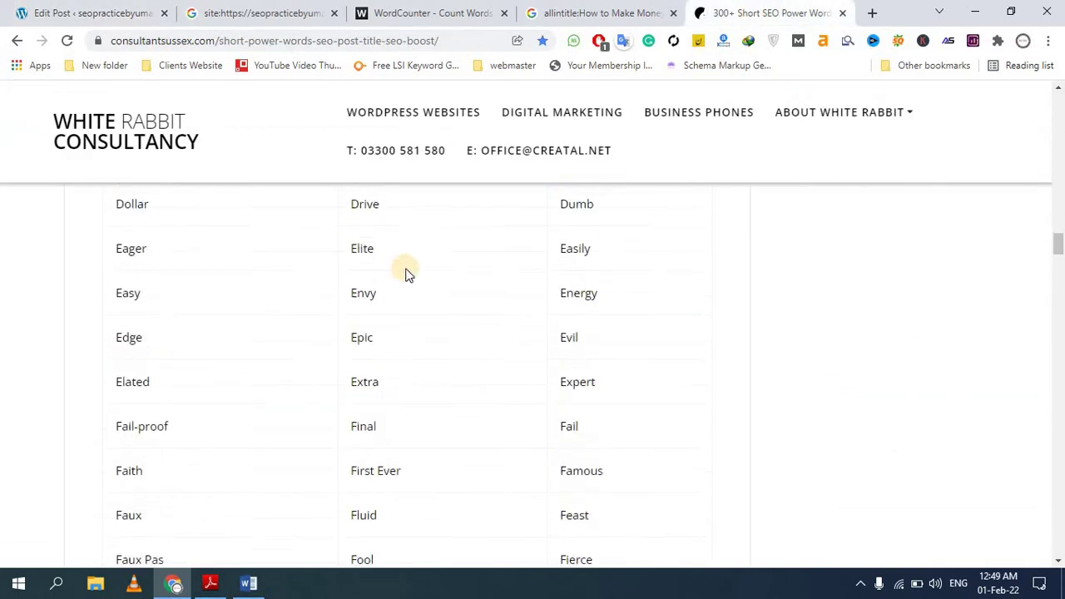
scroll(418, 275, down, 15)
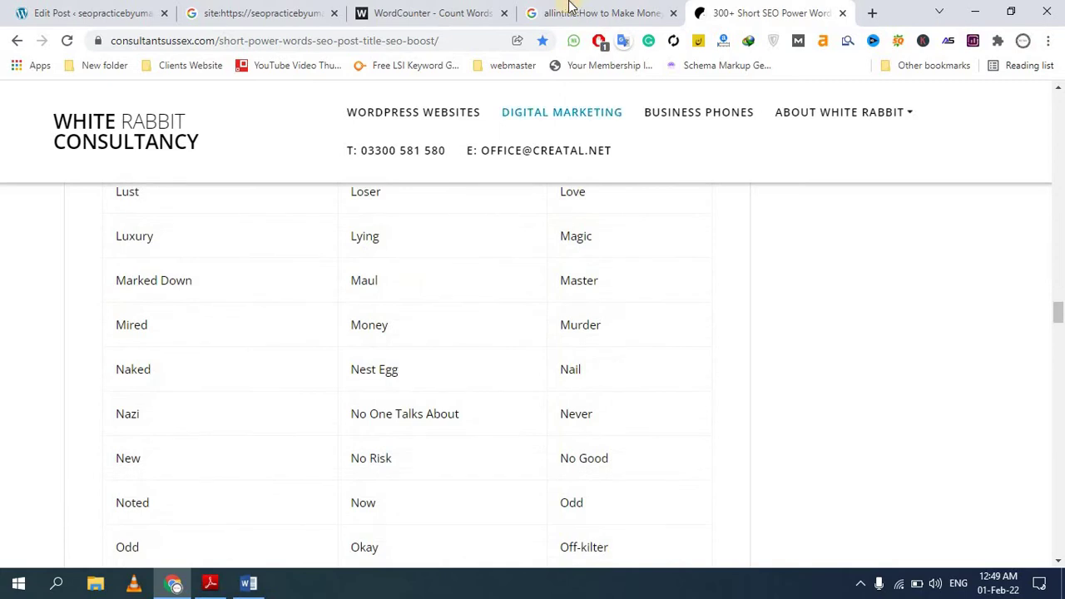
click(133, 12)
drag(897, 394, 954, 399)
click(949, 410)
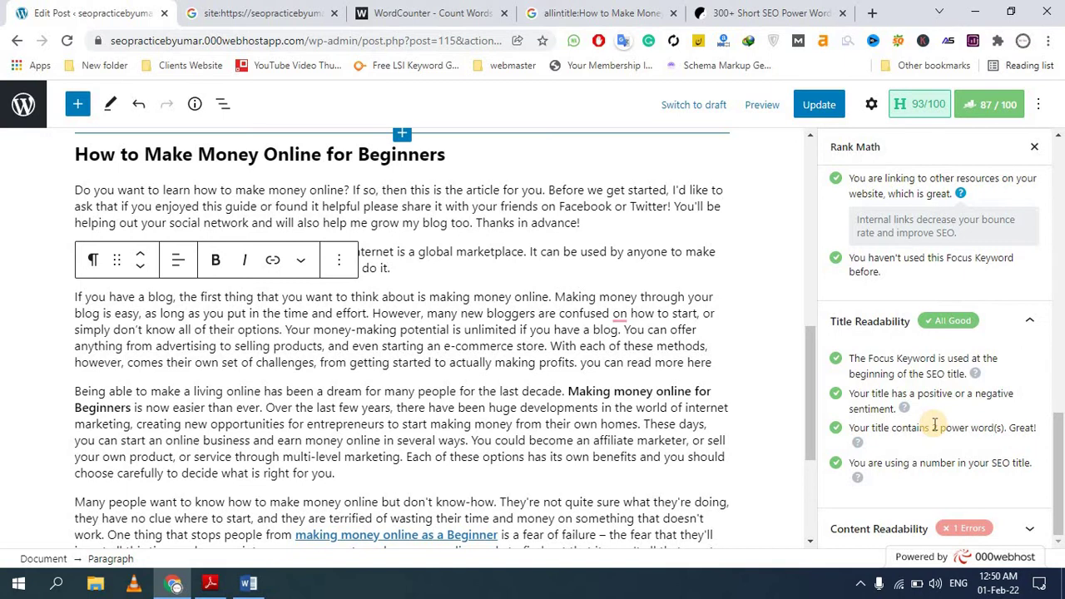
Step: Expand the Content Readability checks and review the short-paragraph and image items against the post's content
click(1030, 529)
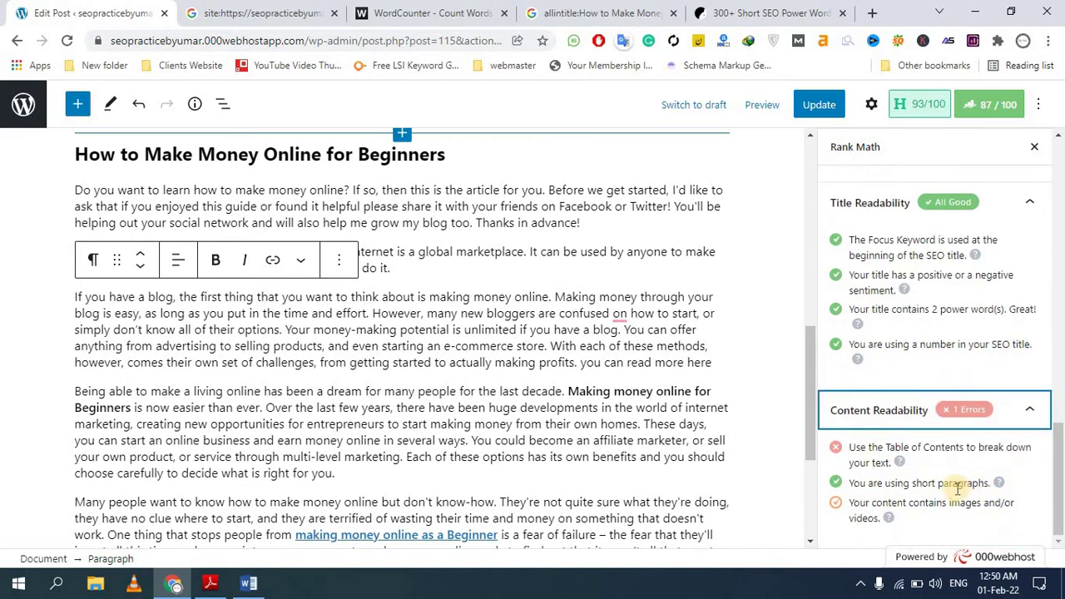
drag(858, 486, 978, 482)
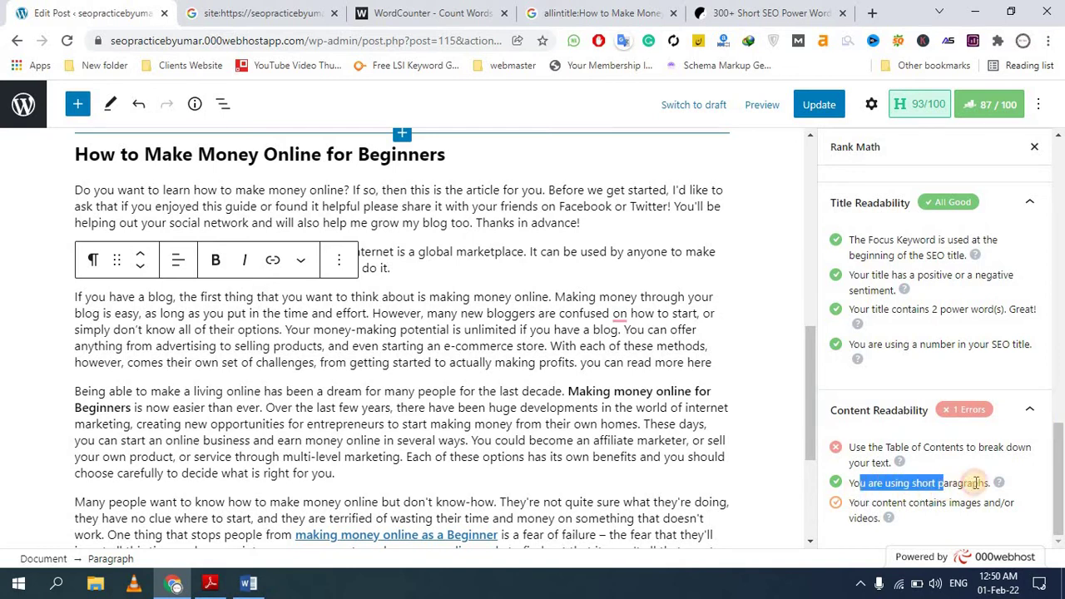
click(915, 526)
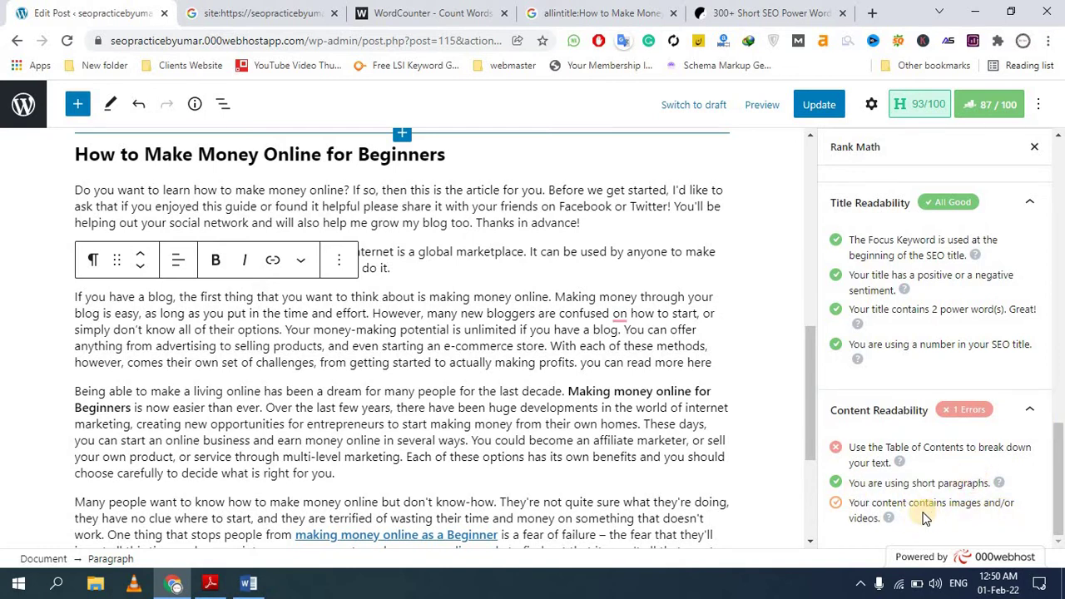
scroll(457, 368, down, 5)
scroll(469, 374, up, 10)
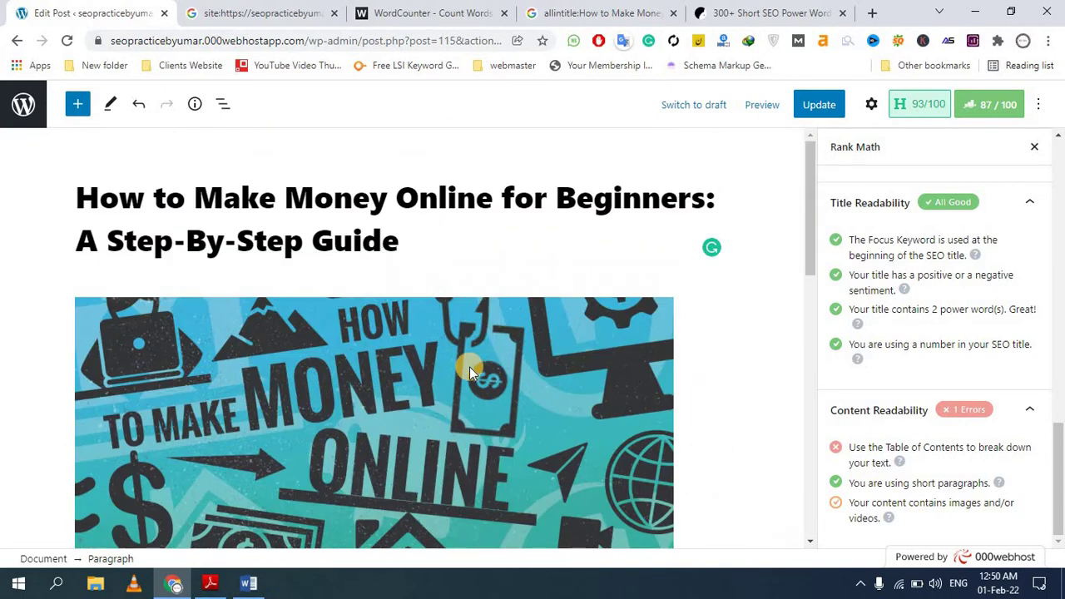
scroll(470, 368, down, 4)
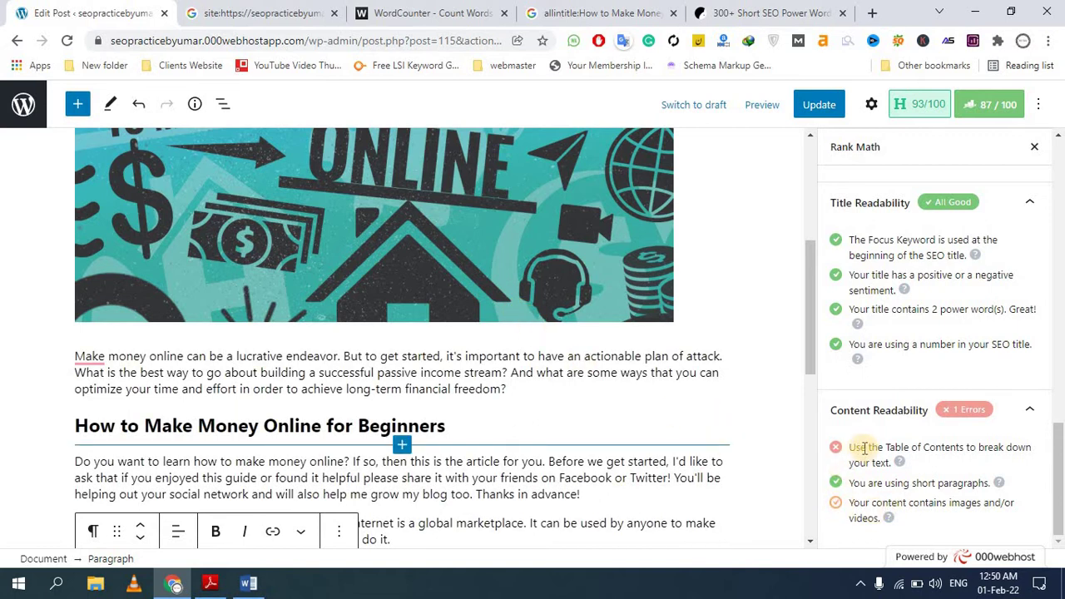
Step: Open and read the explanation of the Table of Contents check under Content Readability
drag(870, 449, 938, 450)
click(948, 454)
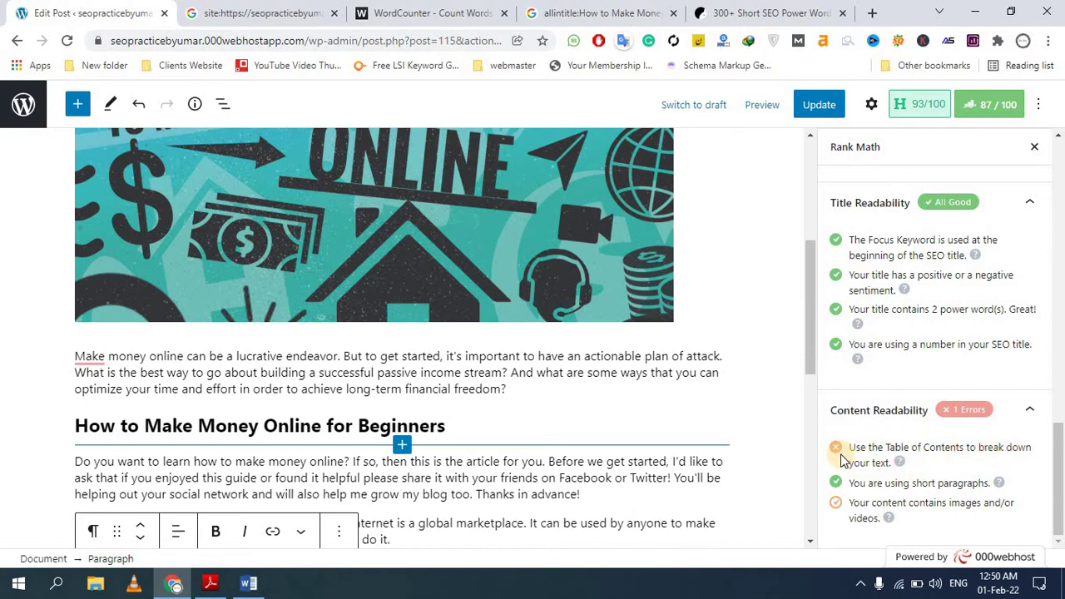
click(899, 463)
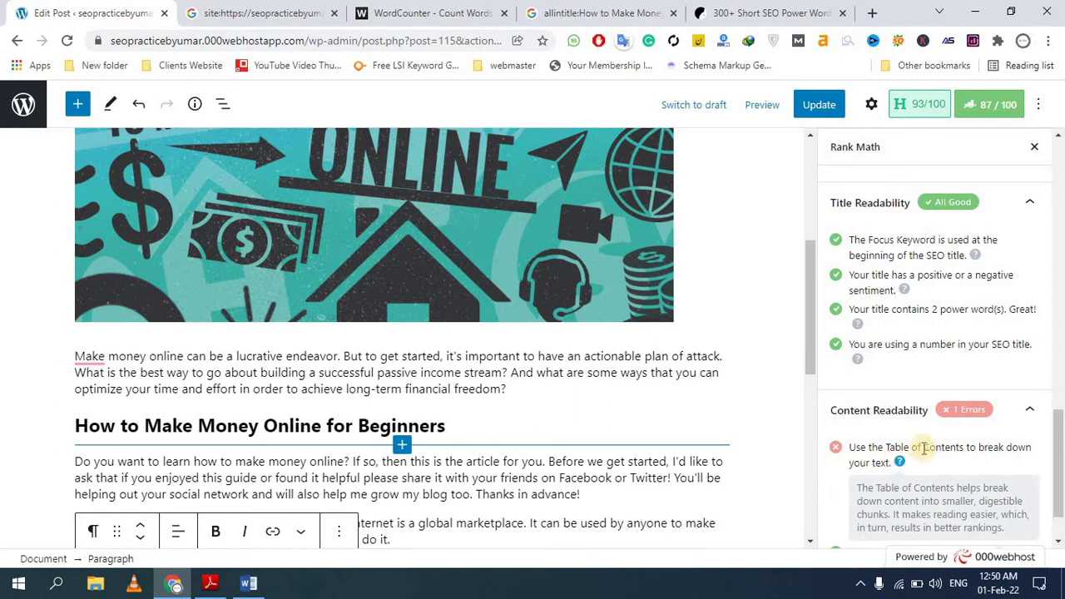
scroll(931, 441, down, 1)
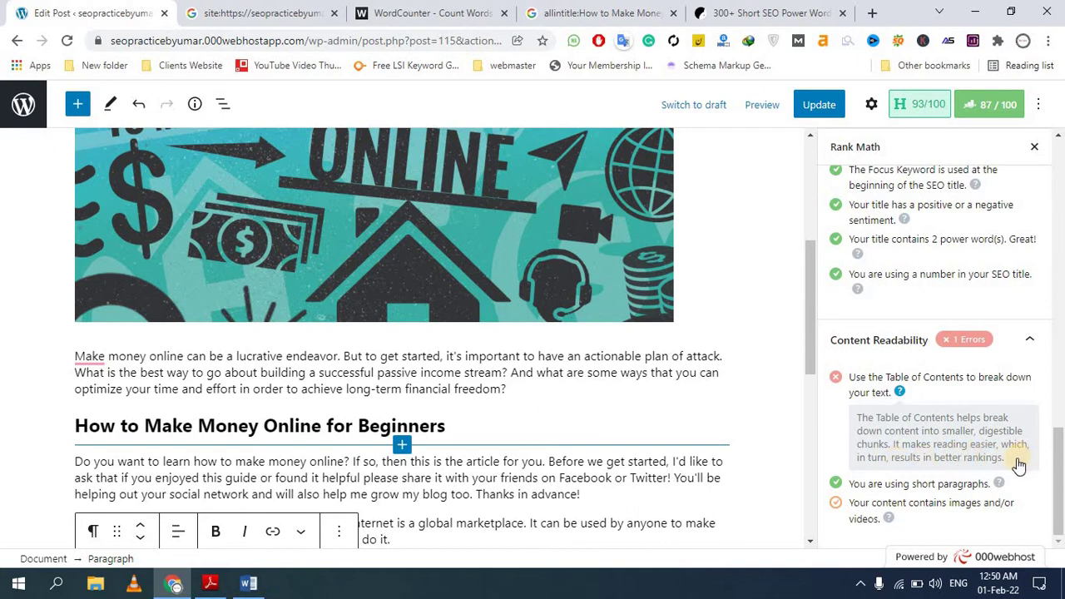
drag(1017, 463, 843, 422)
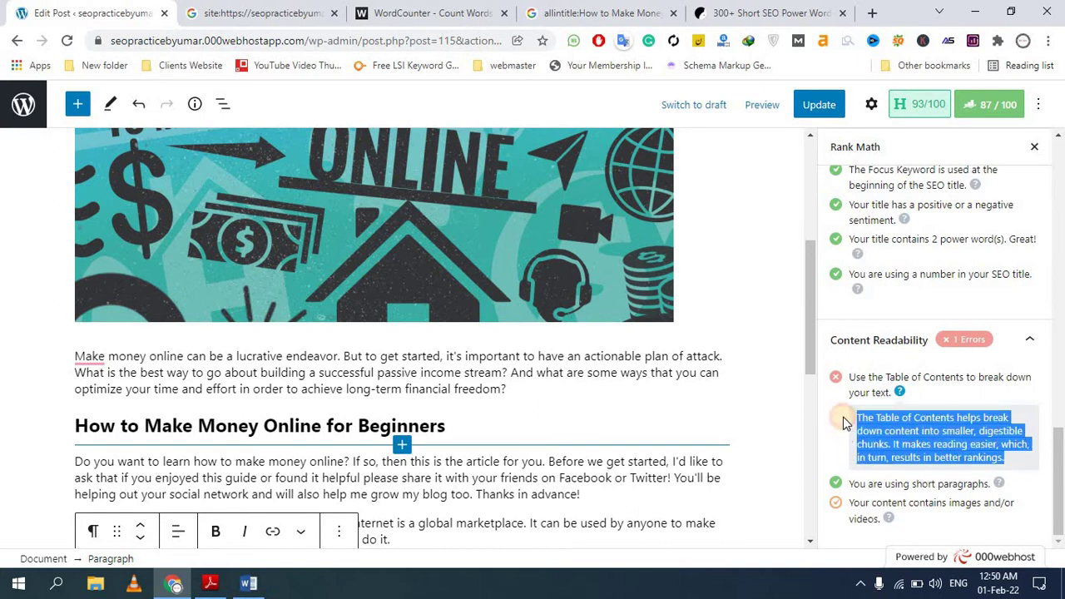
click(840, 423)
Step: Examine the length of the paragraphs under the "How to Make Money Online for Beginners" heading
scroll(487, 392, down, 3)
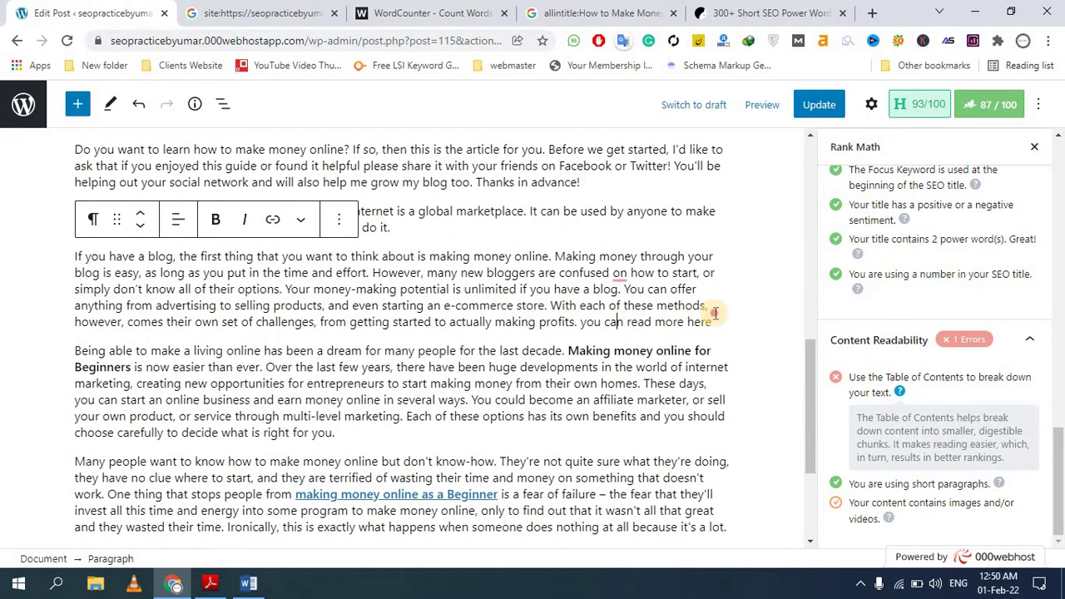
drag(713, 323, 450, 286)
click(378, 295)
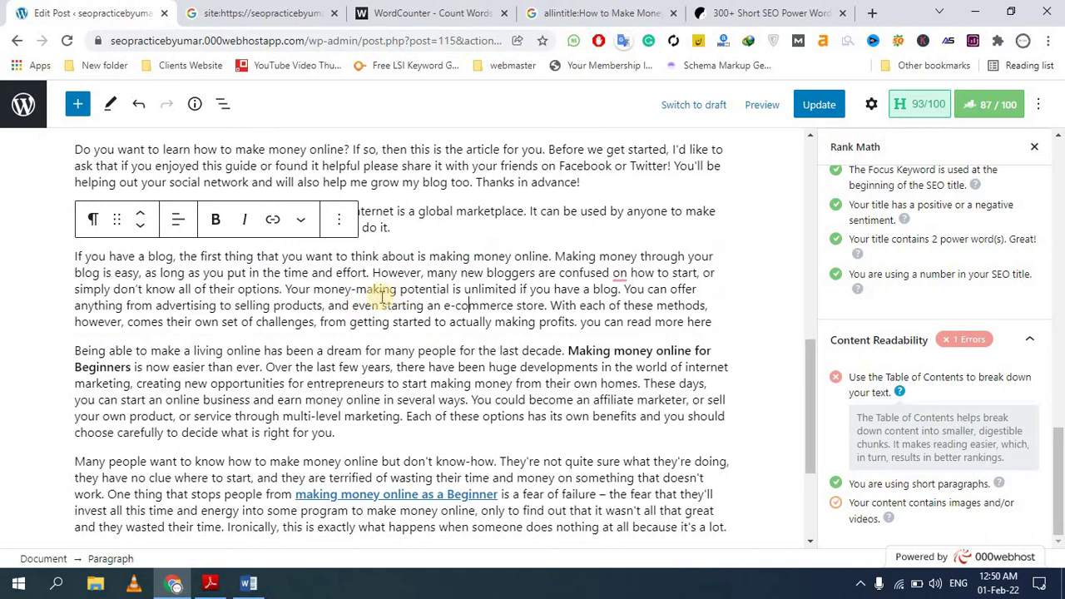
double_click(214, 272)
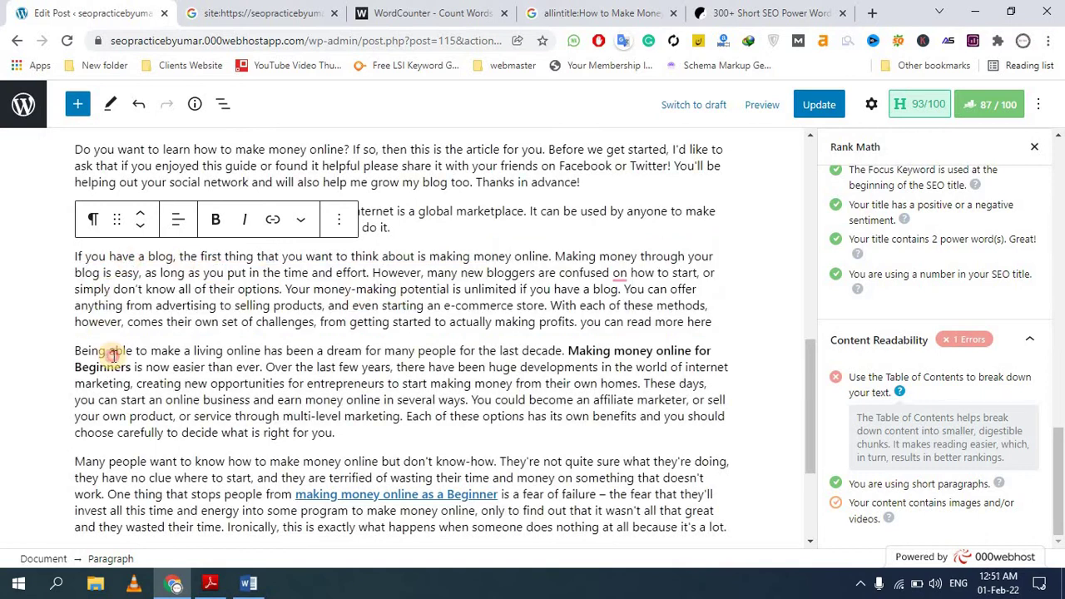
click(250, 360)
scroll(293, 348, up, 3)
scroll(293, 348, down, 2)
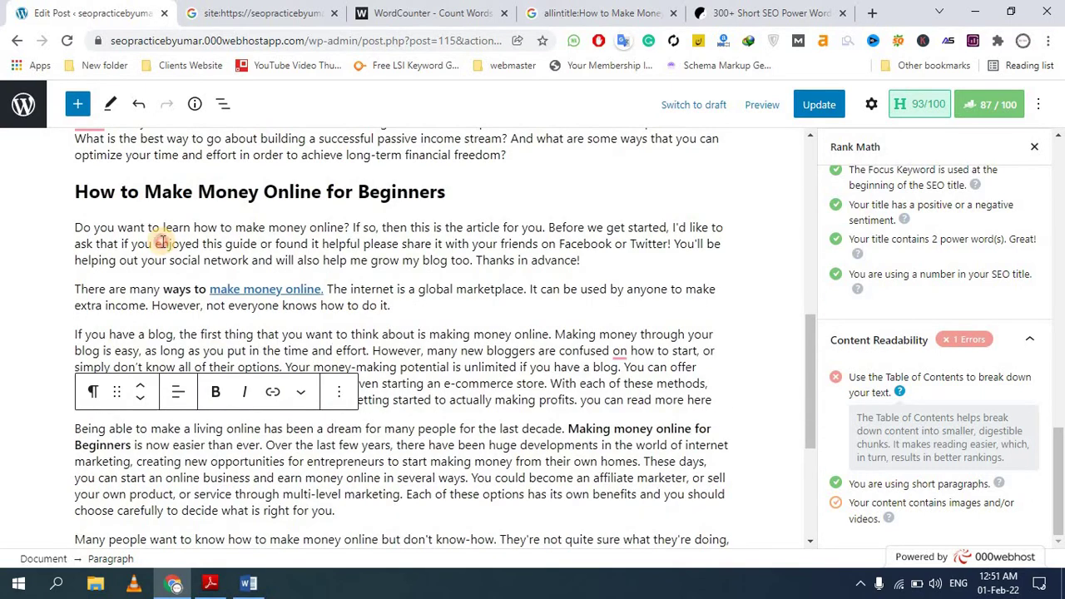
click(158, 239)
drag(82, 227, 462, 308)
click(469, 305)
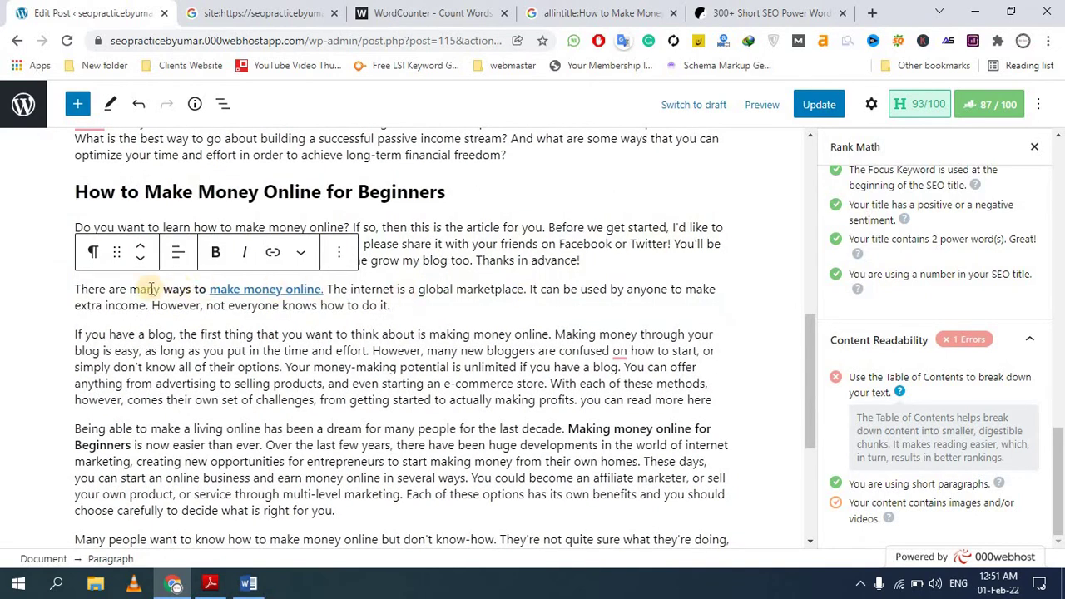
drag(360, 319, 424, 374)
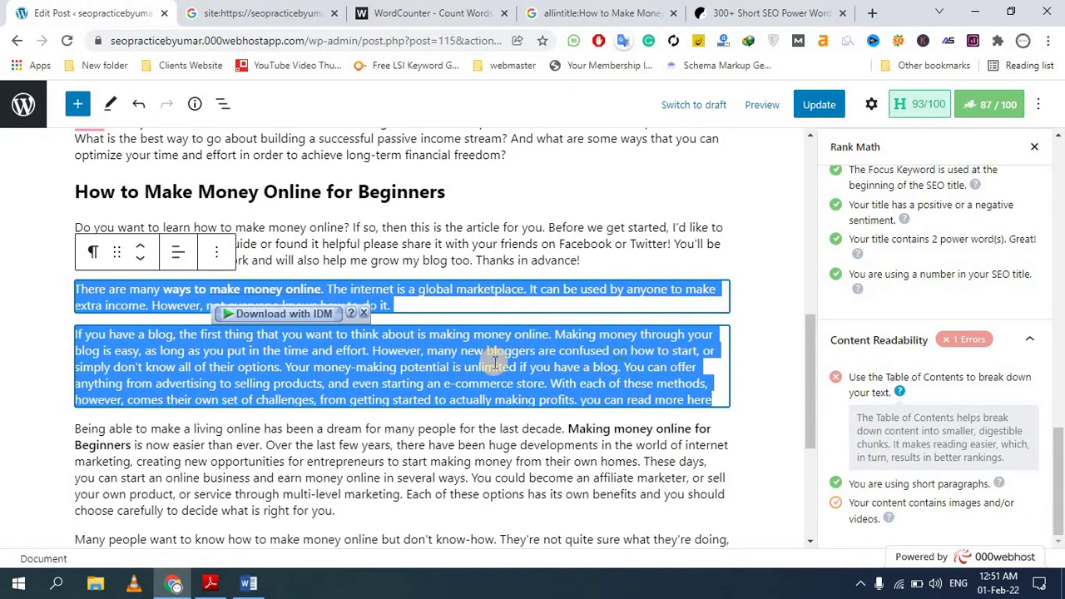
Step: Highlight the three paragraphs from "Being able to make a living online" through "This guide is for people" to examine their length
scroll(488, 357, down, 2)
click(187, 441)
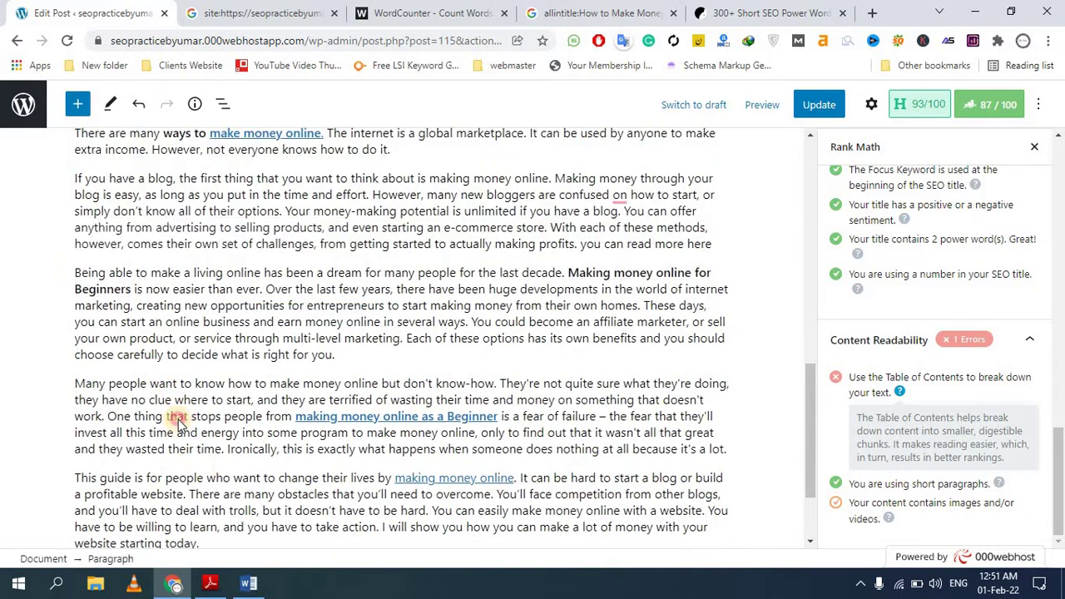
key(Home)
key(shift+Up)
shift+click(173, 468)
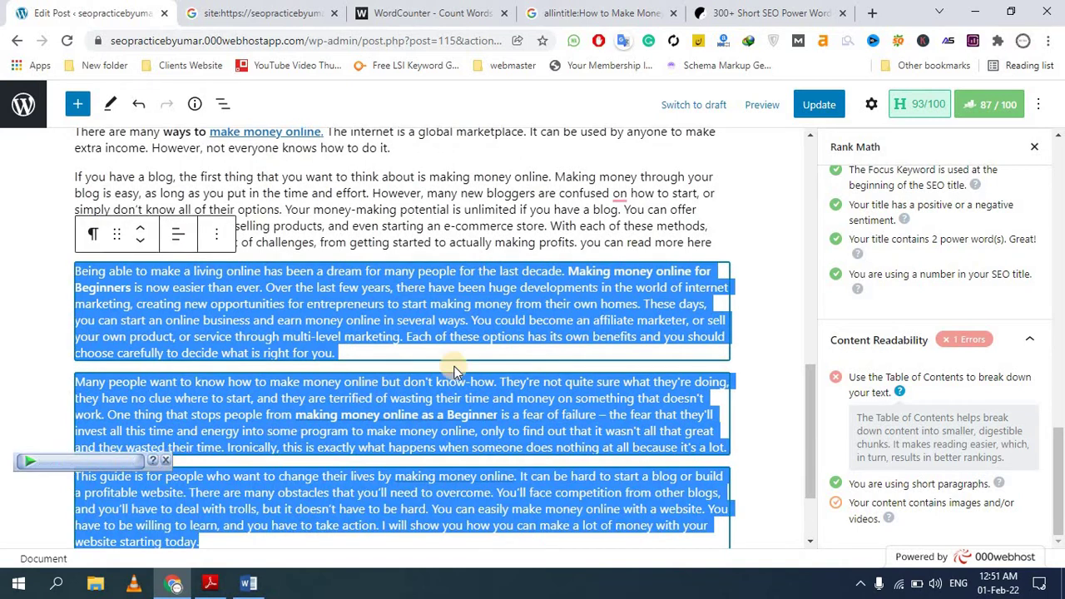
scroll(466, 358, down, 1)
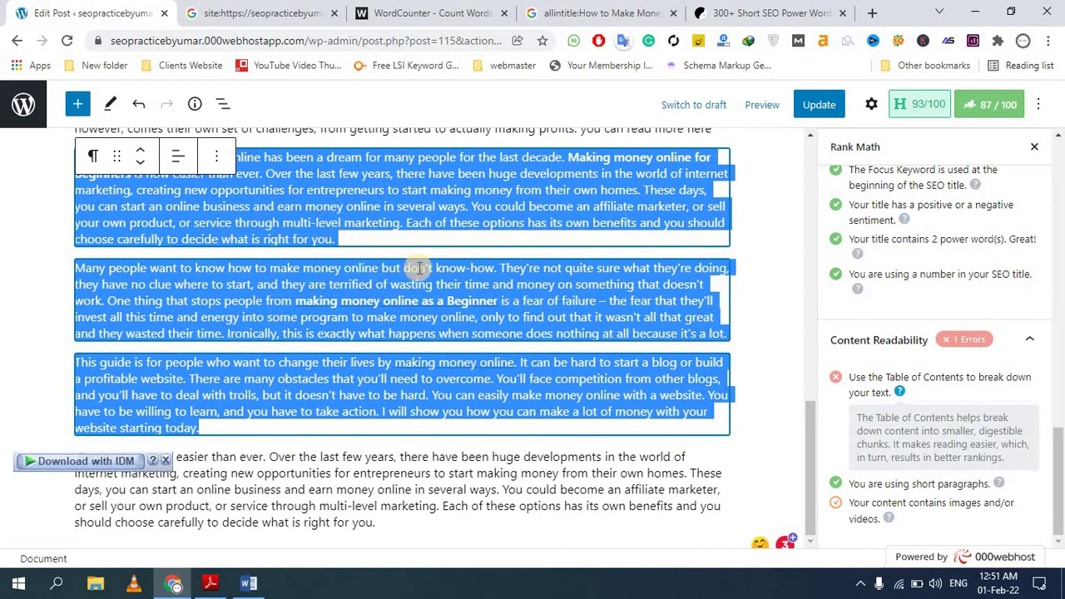
Step: Split the "Many people want to know" paragraph after "is a fear of failure" and compare the two resulting paragraphs
click(505, 304)
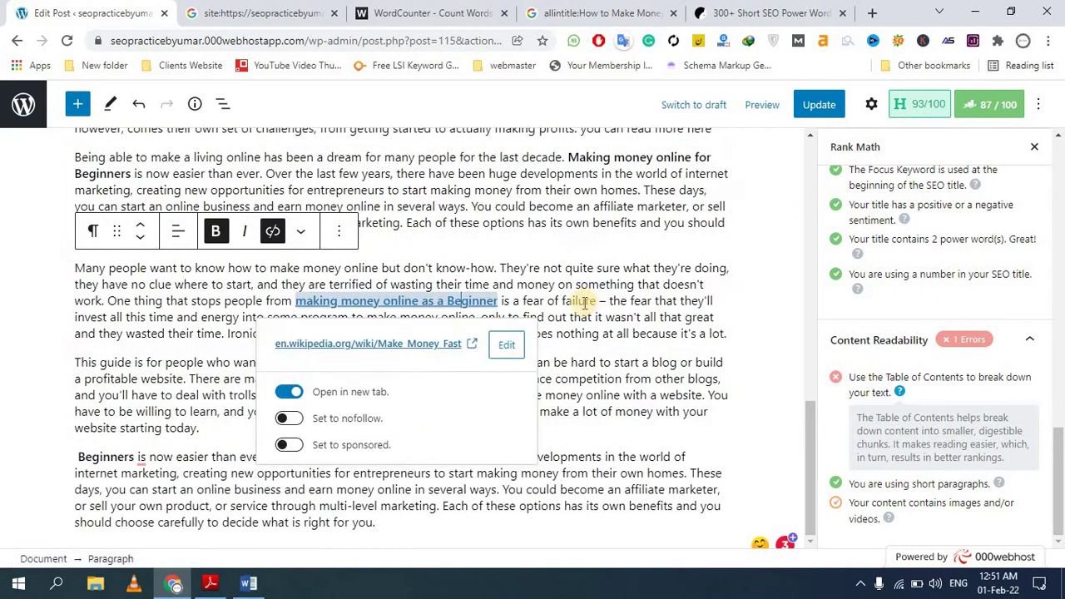
click(639, 314)
click(599, 303)
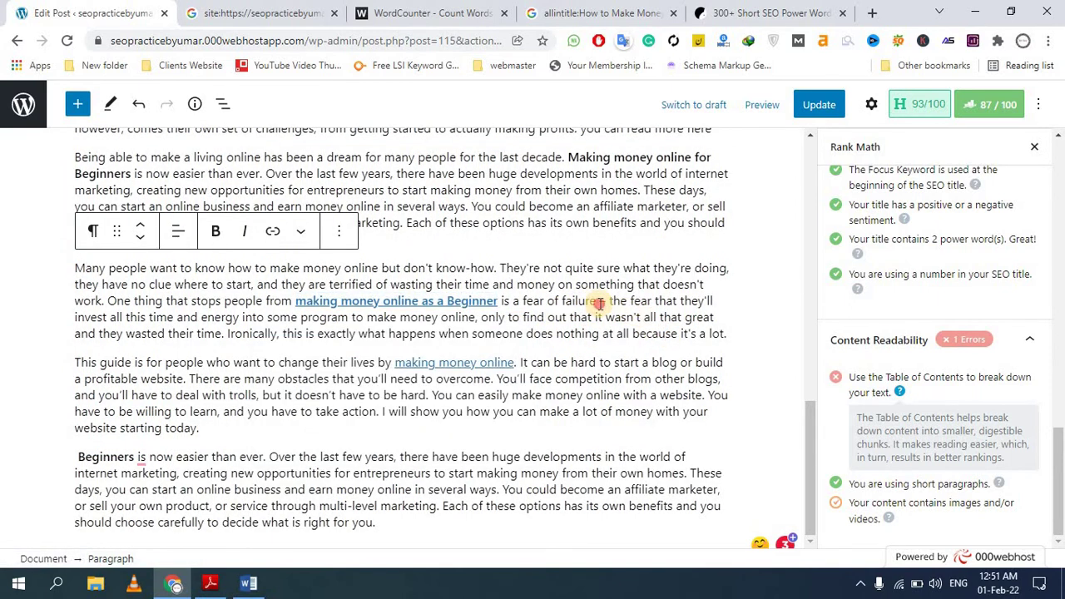
key(Return)
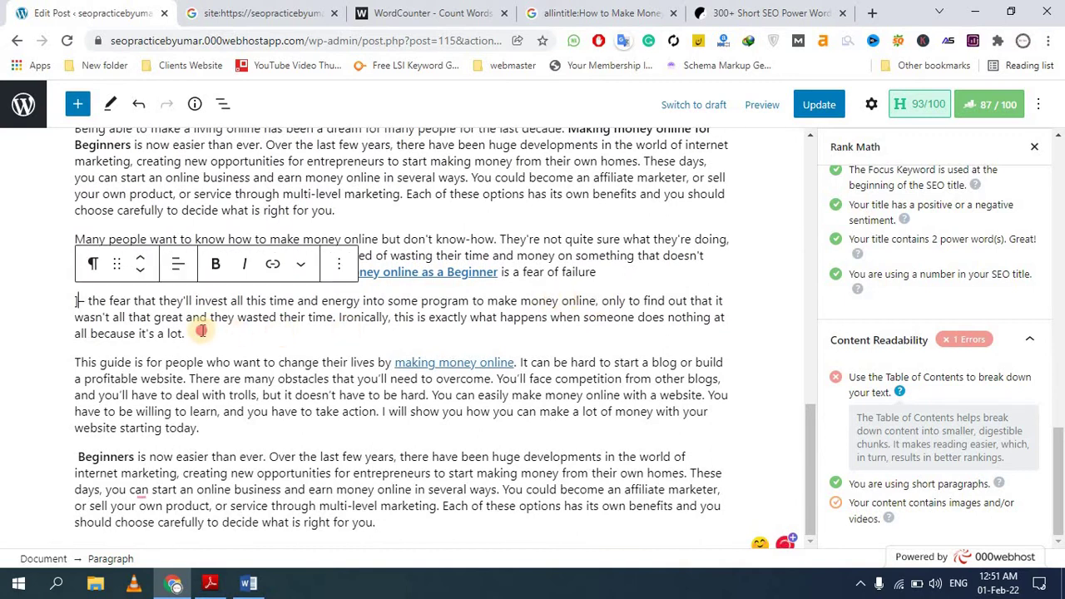
drag(186, 334, 67, 296)
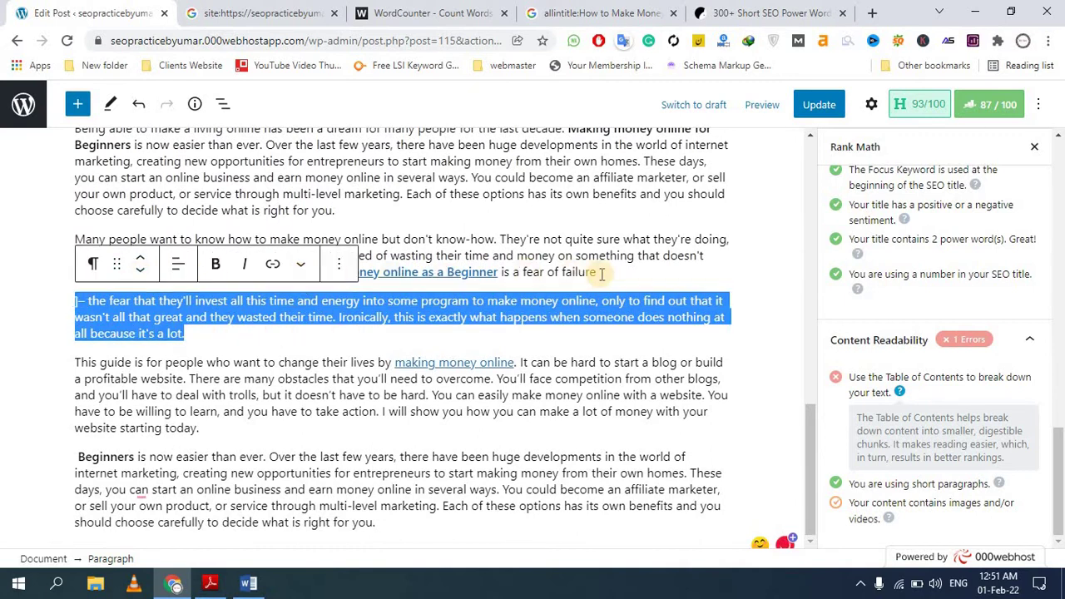
drag(609, 273, 73, 239)
click(726, 260)
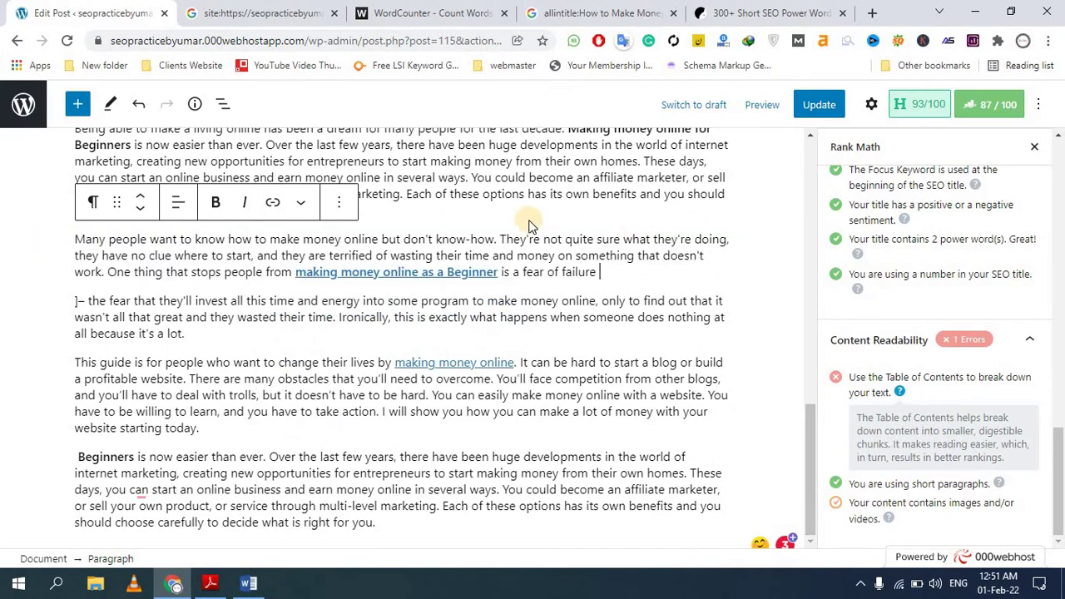
Step: Split the "If you have a blog" paragraph so that "You can offer anything from advertising" starts a new paragraph
scroll(530, 220, up, 2)
scroll(530, 221, up, 1)
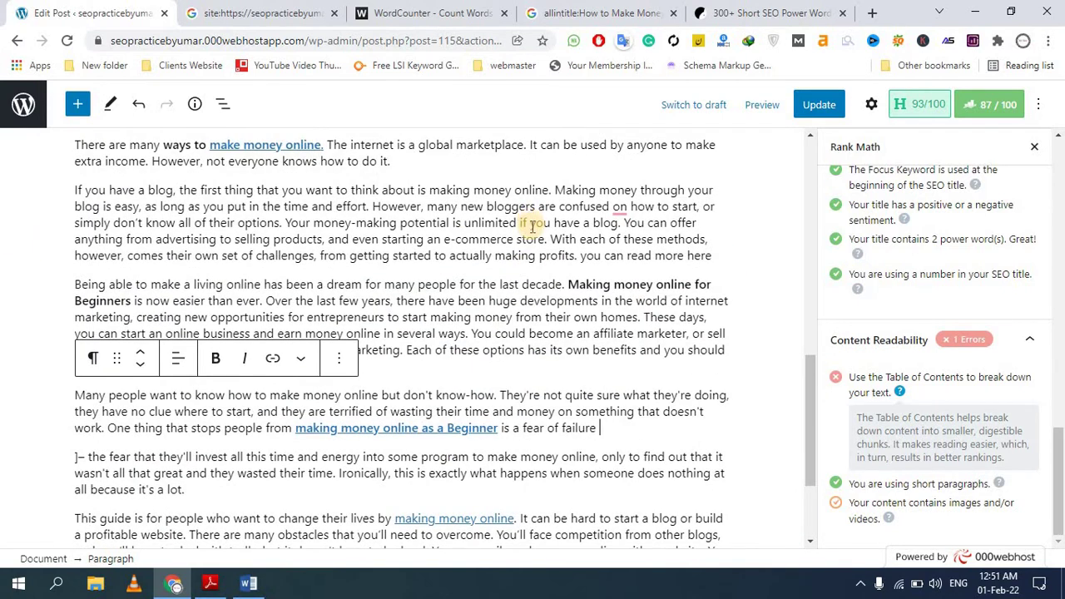
click(630, 224)
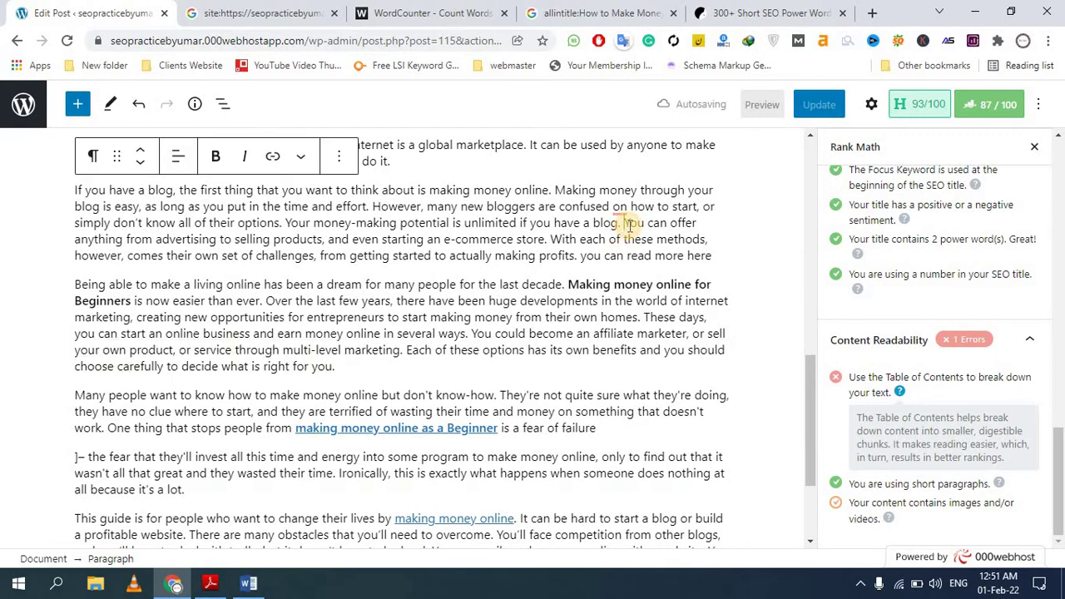
key(Return)
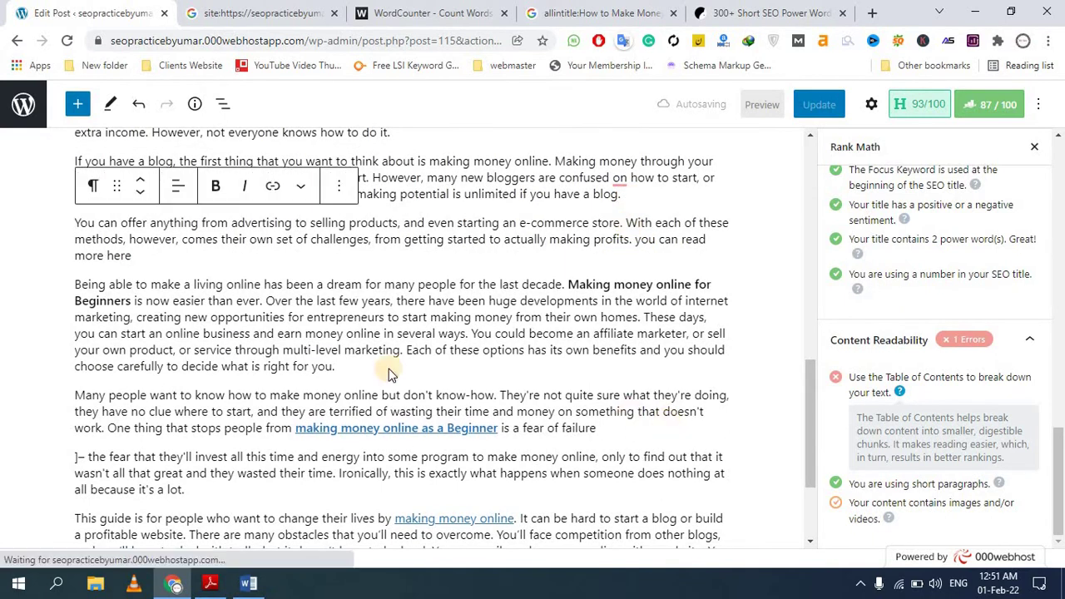
Step: Move the "You can offer anything" paragraph one position down and back up, and look through its block options
click(142, 193)
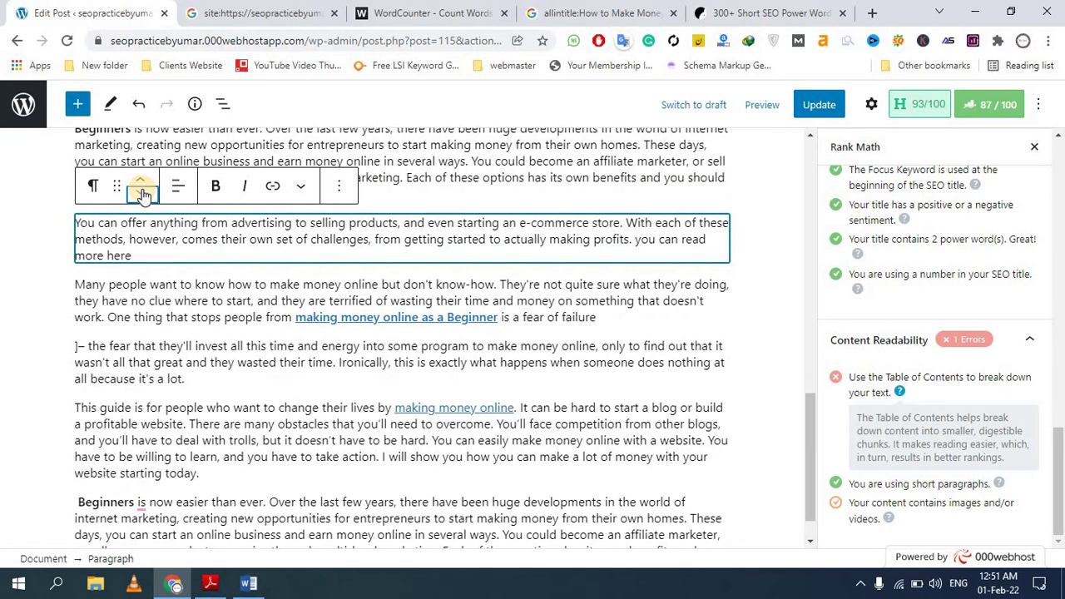
click(143, 180)
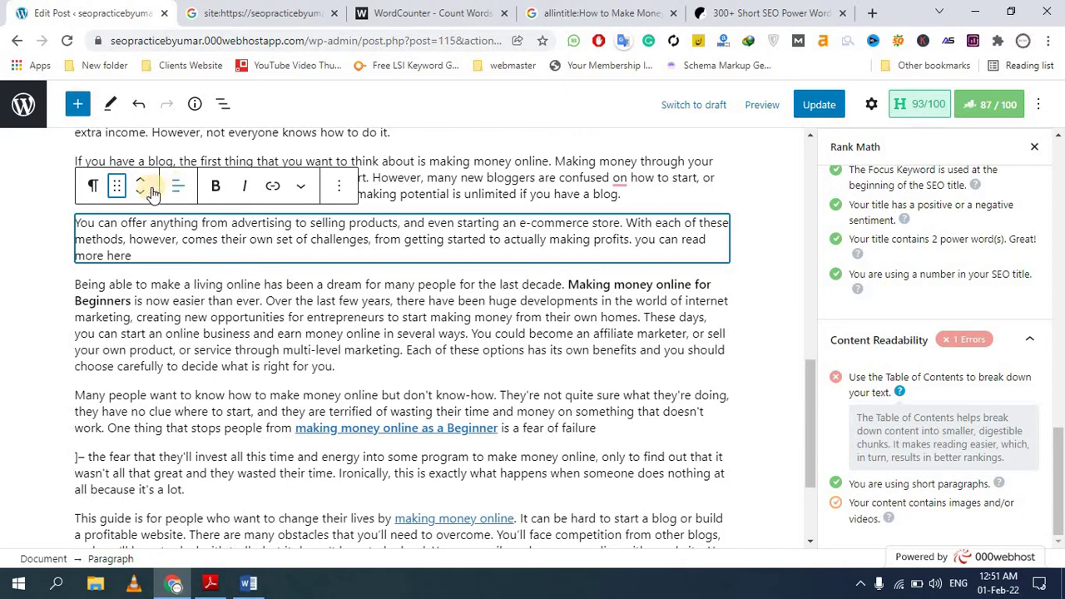
click(341, 187)
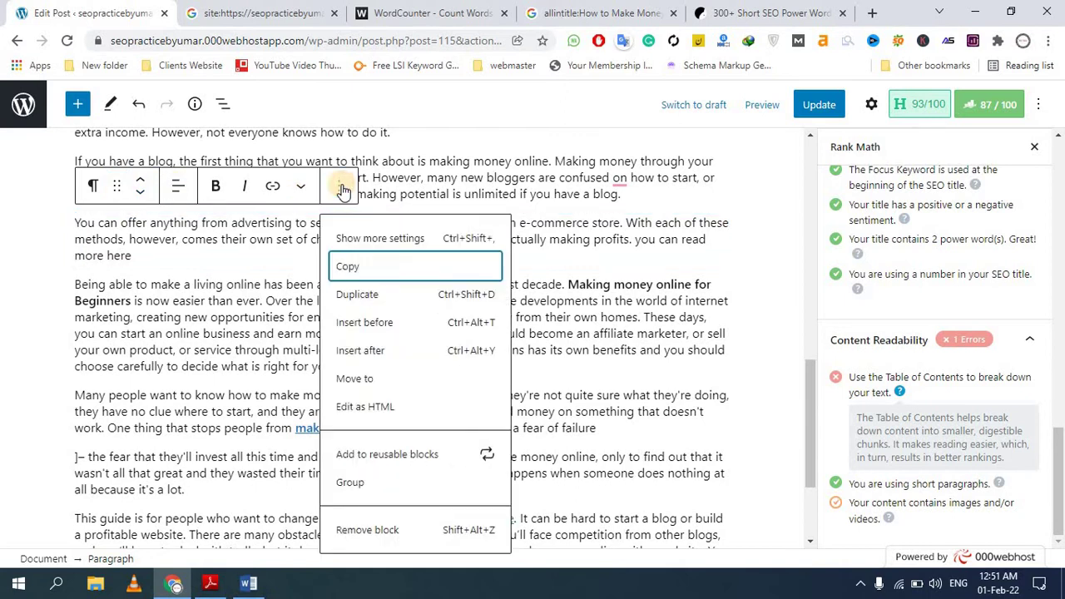
click(742, 326)
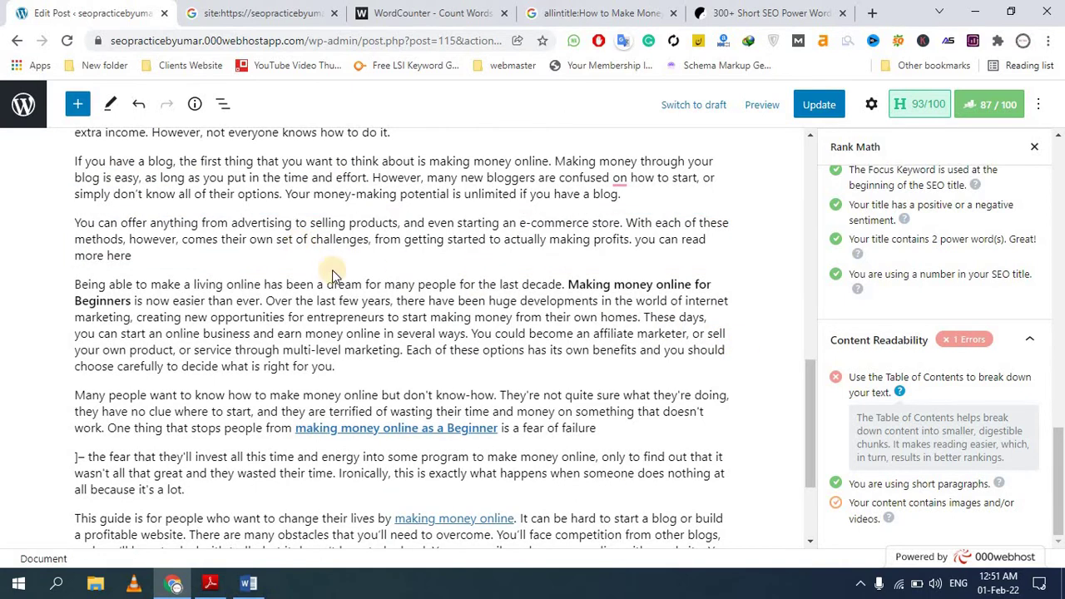
Step: Split the "Being able to make a living online" paragraph before "These days" and update the post
scroll(483, 308, up, 3)
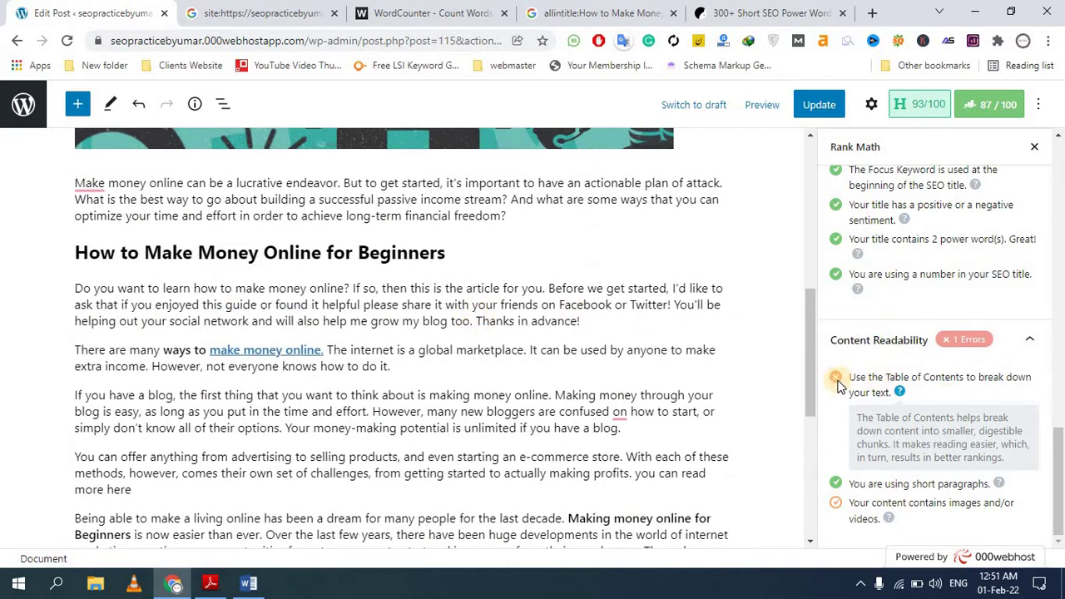
drag(838, 384, 896, 377)
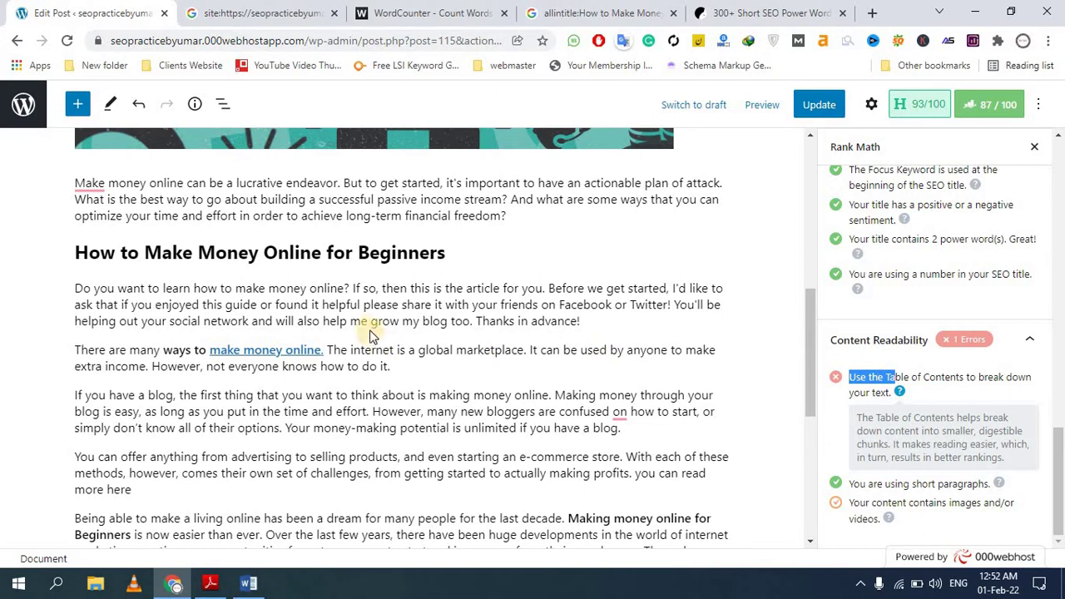
scroll(353, 317, down, 4)
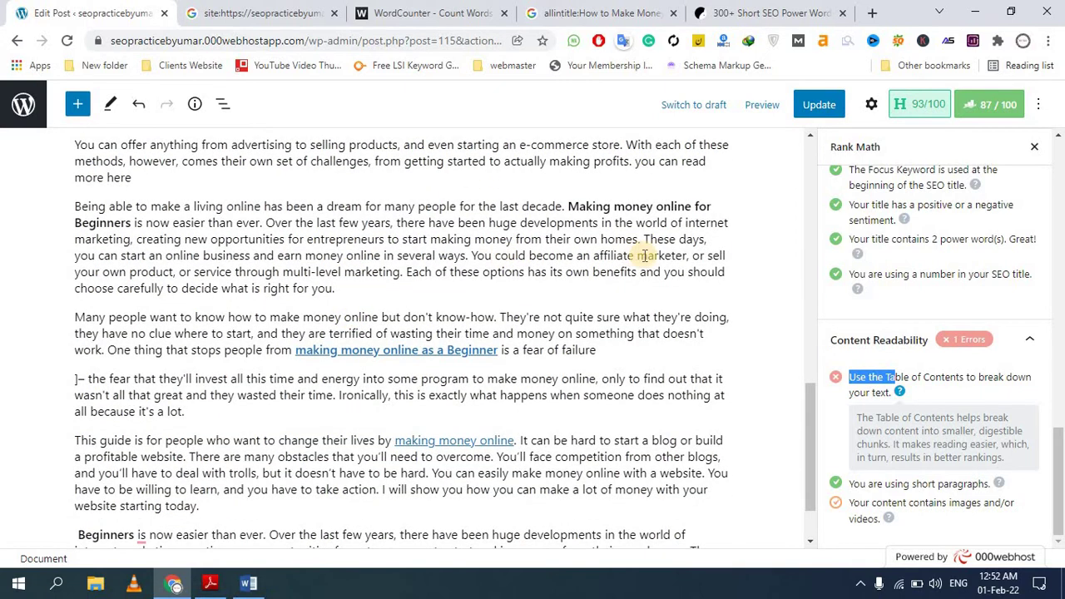
click(644, 239)
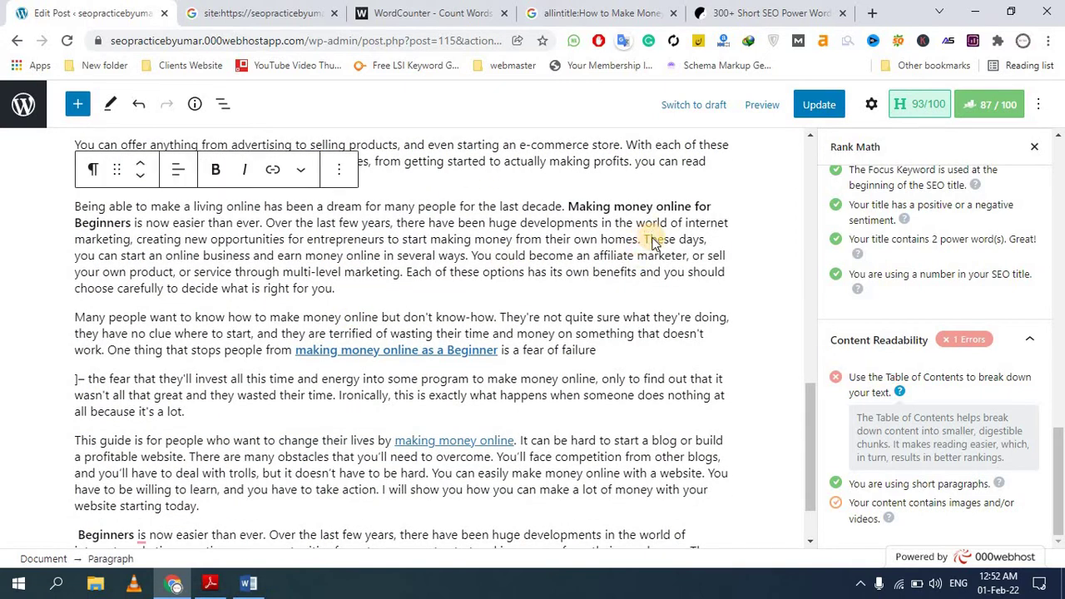
key(Return)
scroll(782, 279, down, 1)
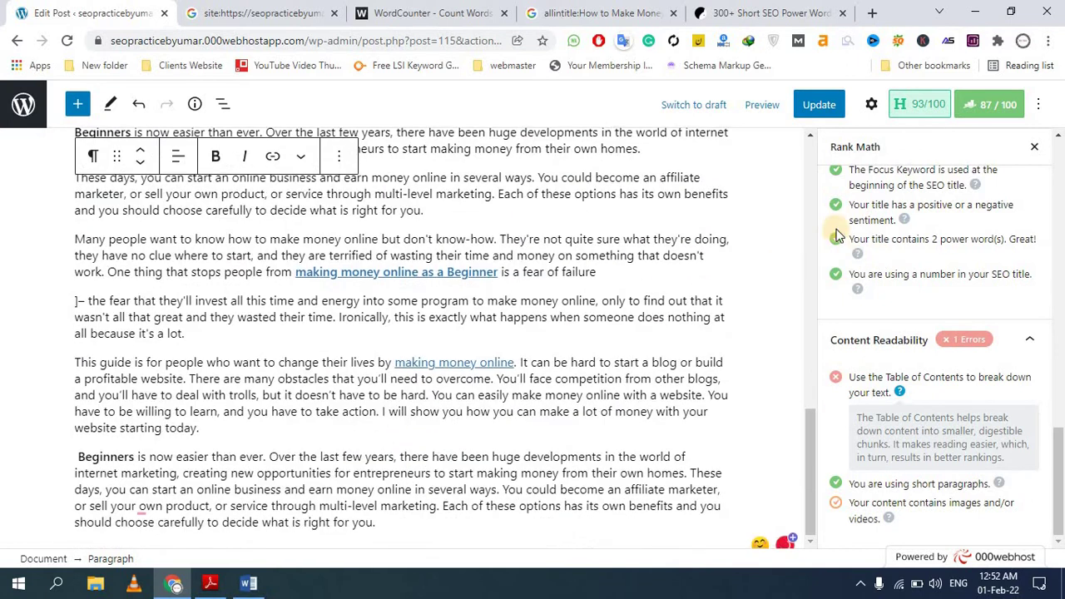
click(820, 107)
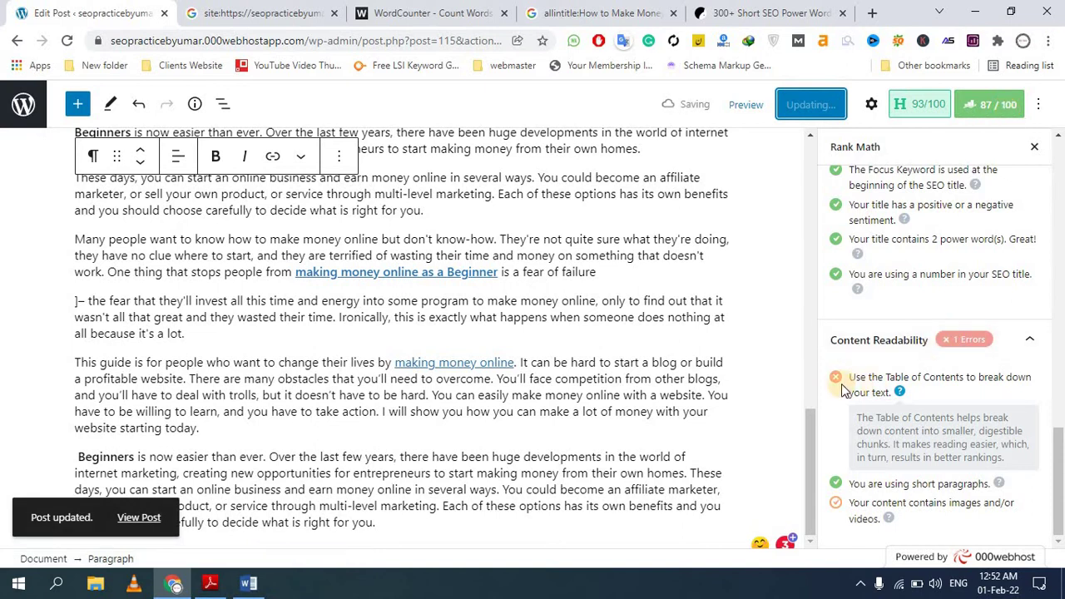
Step: Review the Table of Contents and images/videos checks under Content Readability
drag(847, 377, 911, 378)
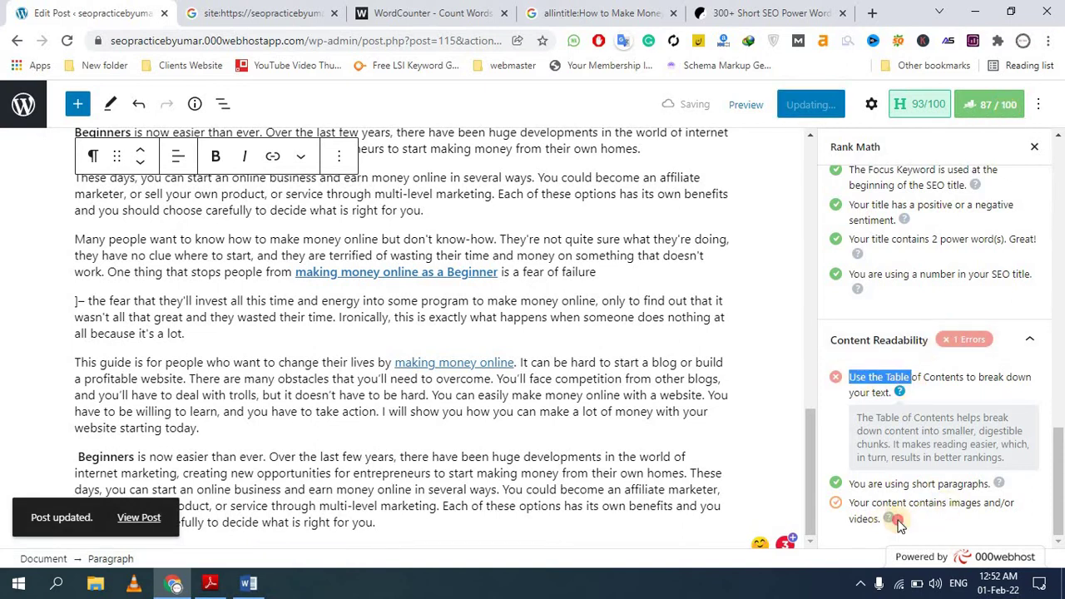
click(926, 515)
scroll(918, 323, up, 10)
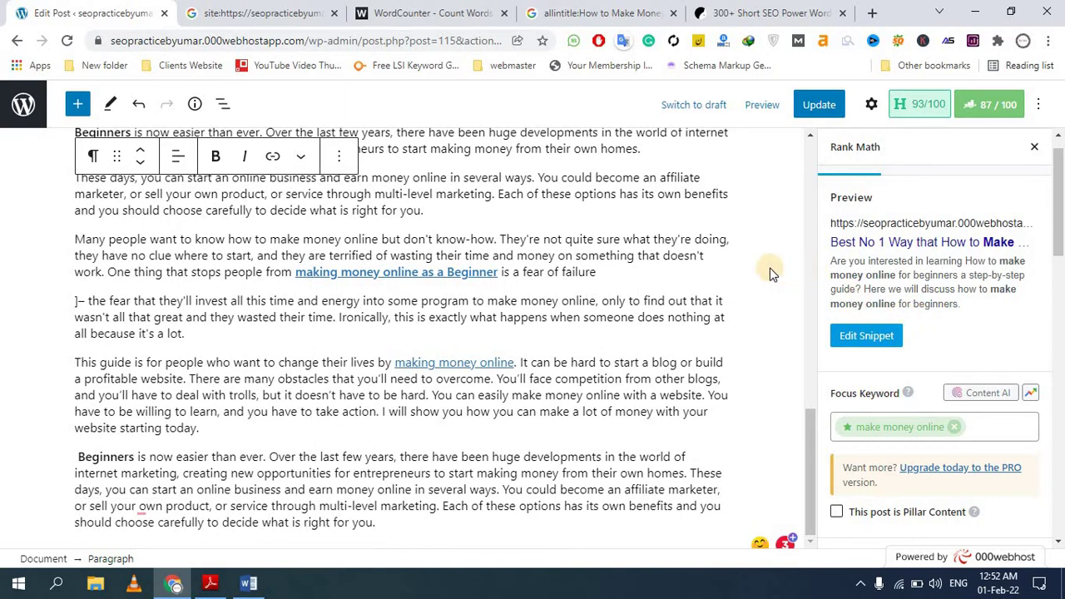
Step: Select the image above the post's introduction and show its block settings
scroll(729, 269, up, 15)
scroll(620, 326, down, 5)
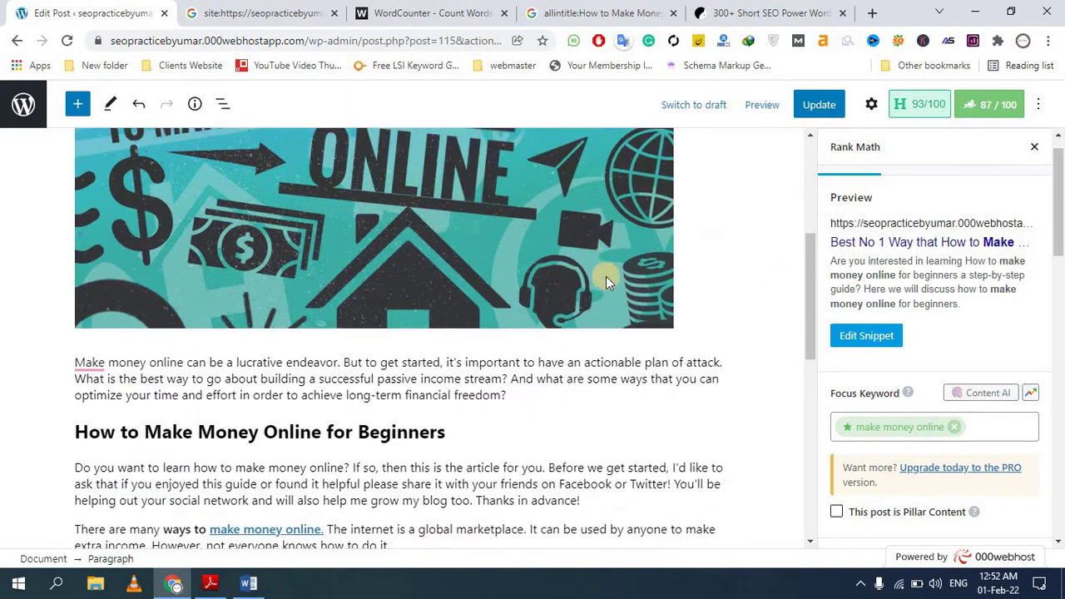
click(599, 240)
scroll(532, 236, up, 4)
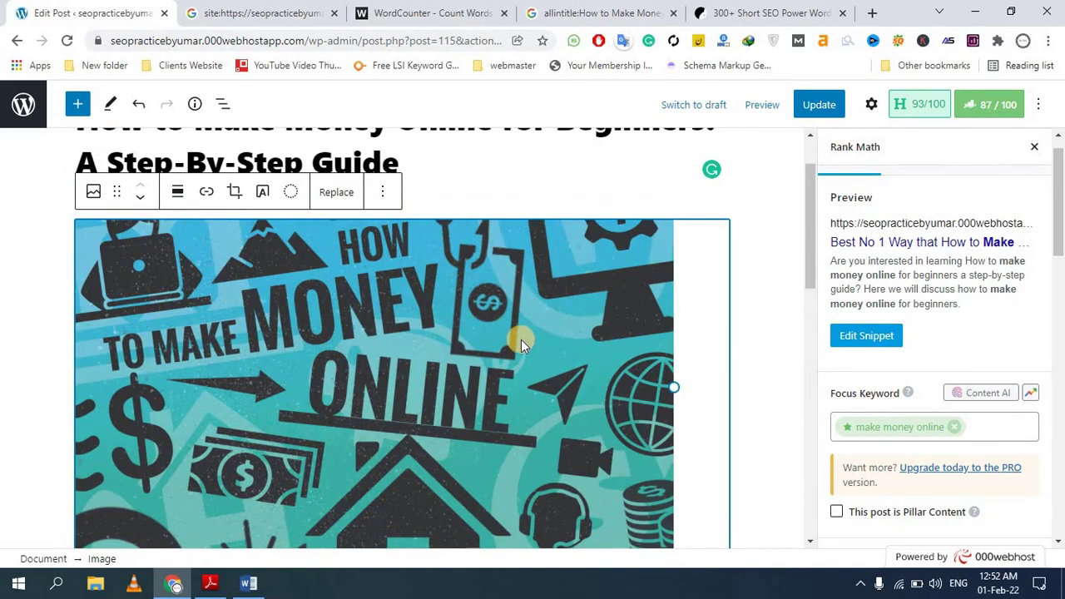
click(383, 193)
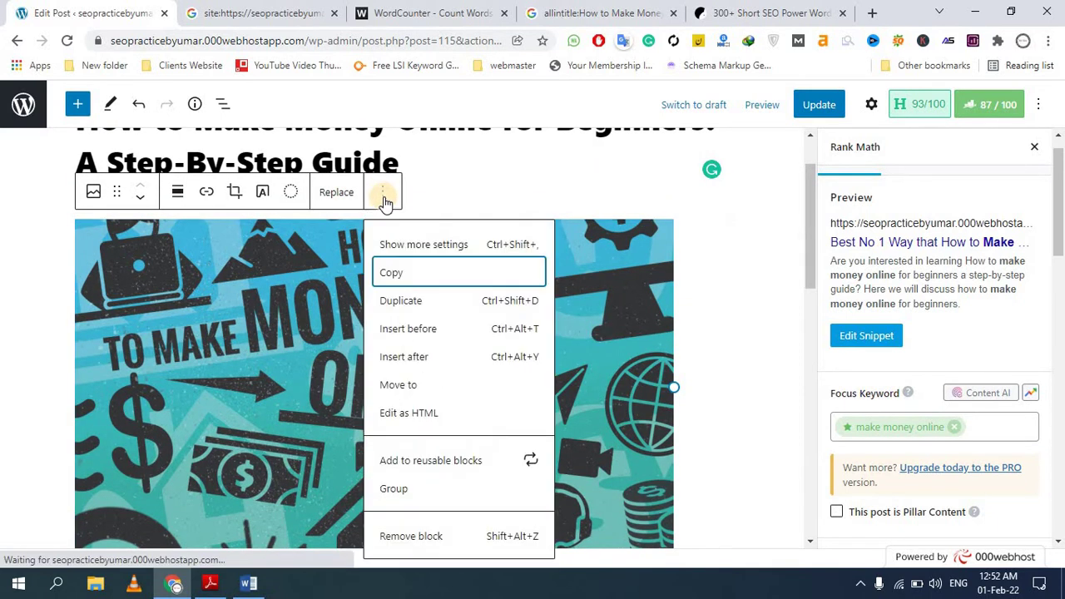
click(416, 243)
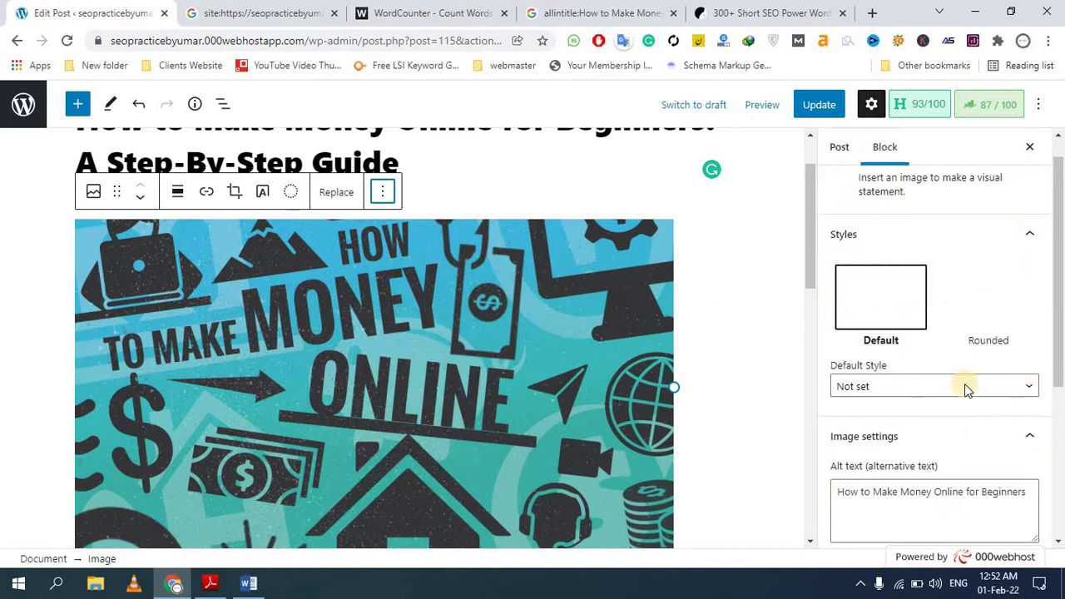
Step: Check the image's alt text in the image settings and update the post
scroll(940, 500, down, 2)
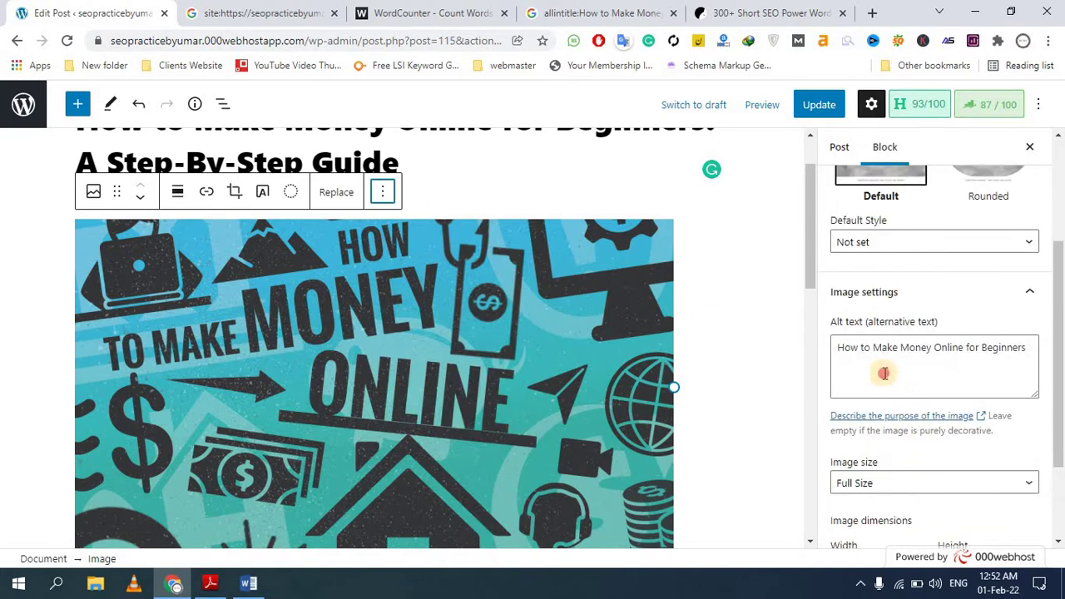
drag(844, 348, 1052, 348)
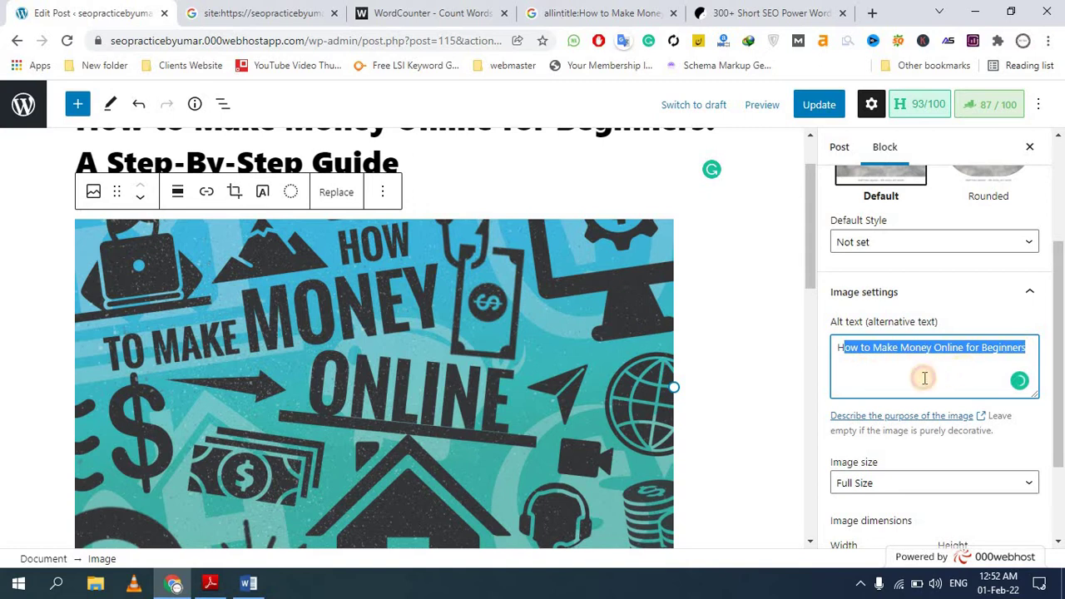
click(931, 348)
scroll(916, 349, down, 2)
scroll(898, 374, up, 4)
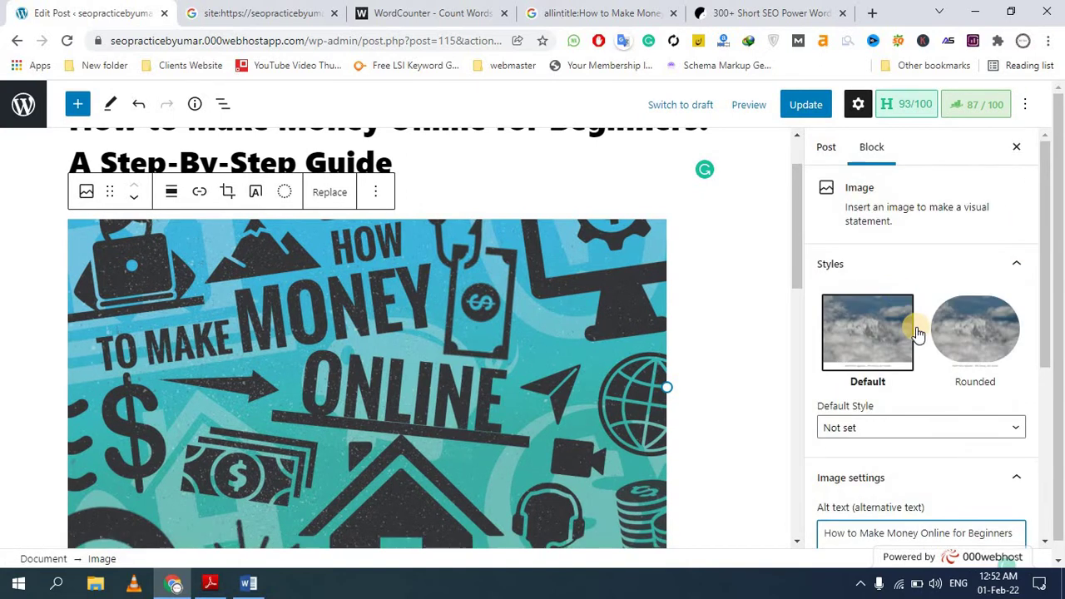
scroll(886, 399, down, 2)
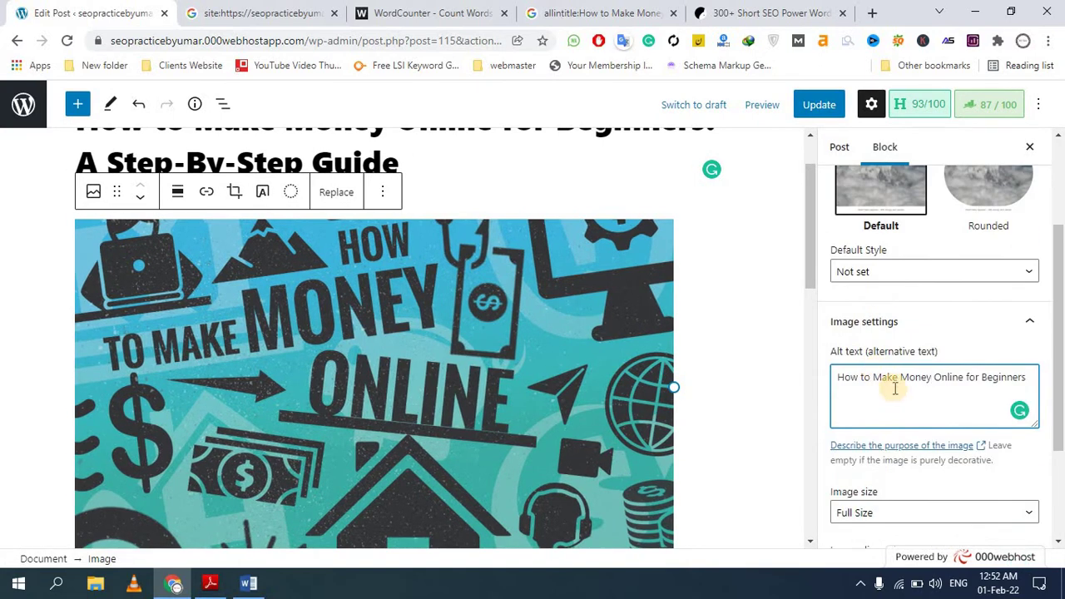
click(822, 105)
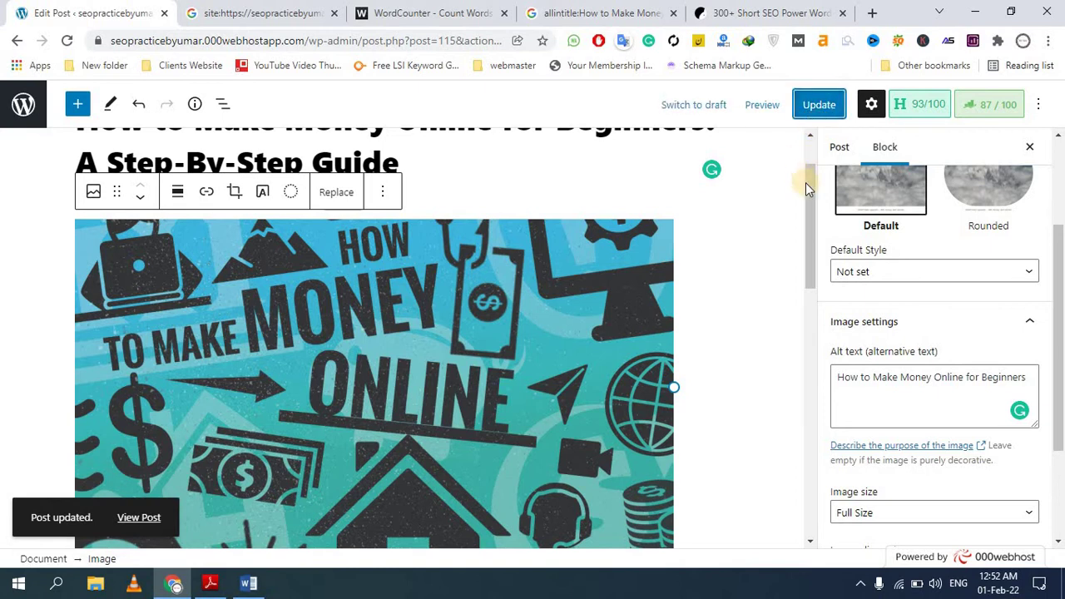
Step: Return to the list of all posts and examine the Rank Math scores of the older posts under SEO Details
click(16, 42)
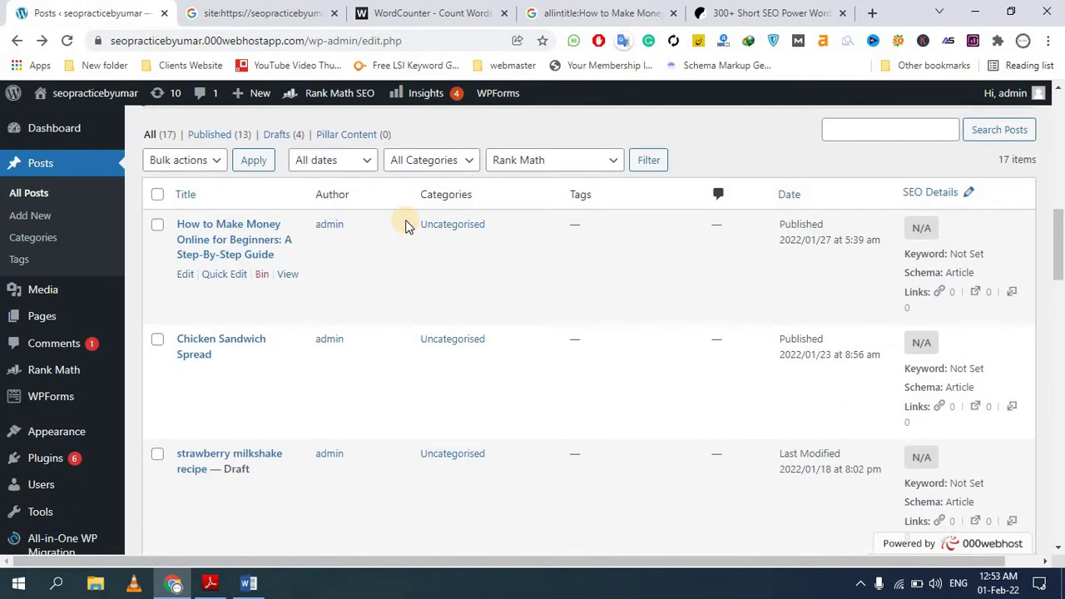
scroll(408, 225, down, 5)
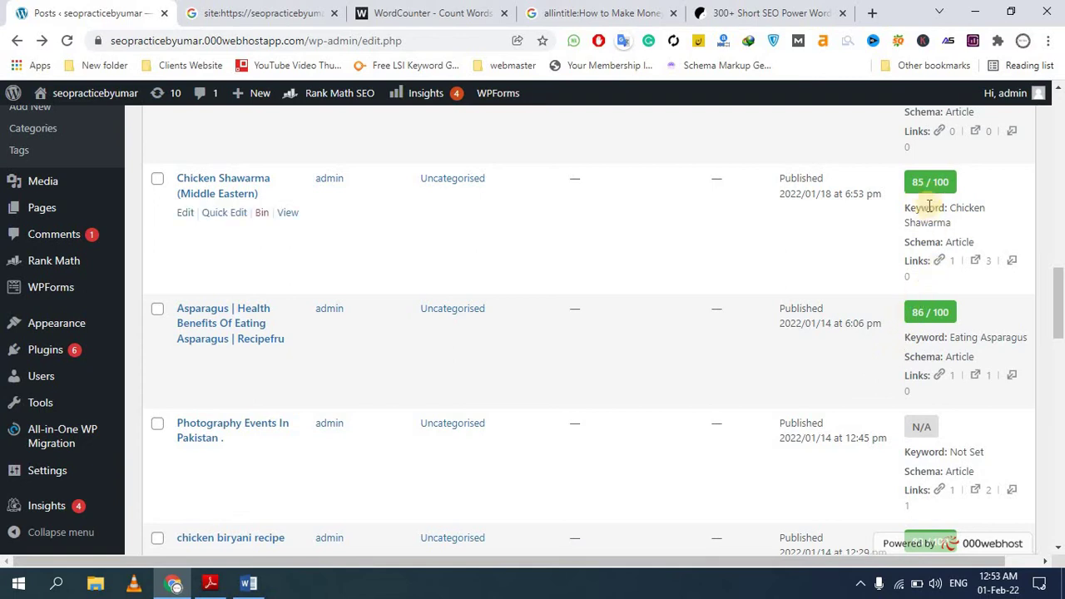
scroll(927, 227, down, 2)
scroll(915, 260, down, 2)
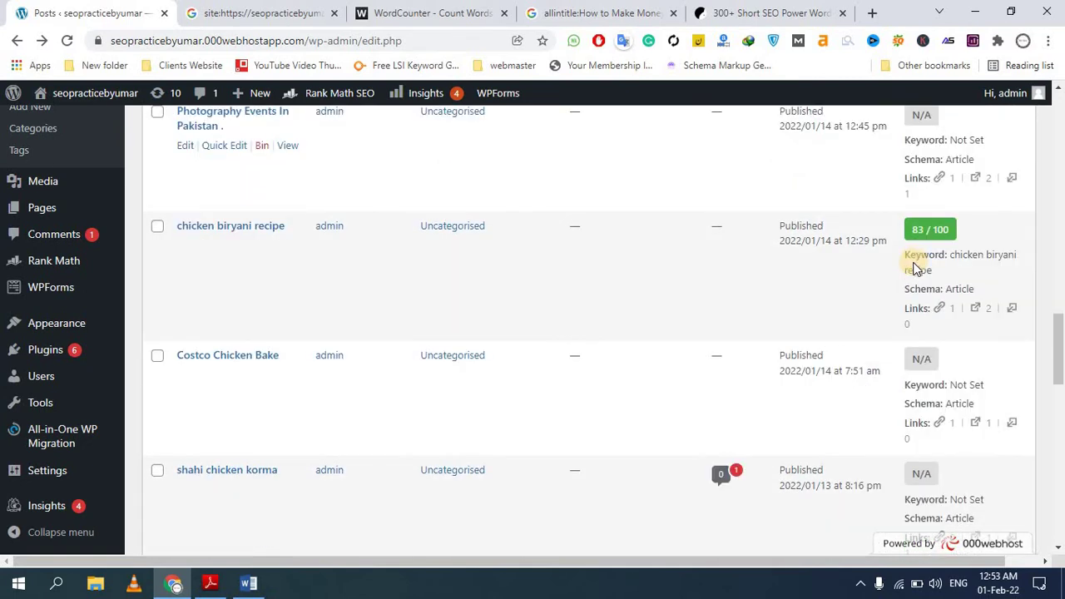
Step: Reload the posts list to check the SEO Details of "How to Make Money Online for Beginners: A Step-By-Step Guide"
scroll(933, 252, up, 10)
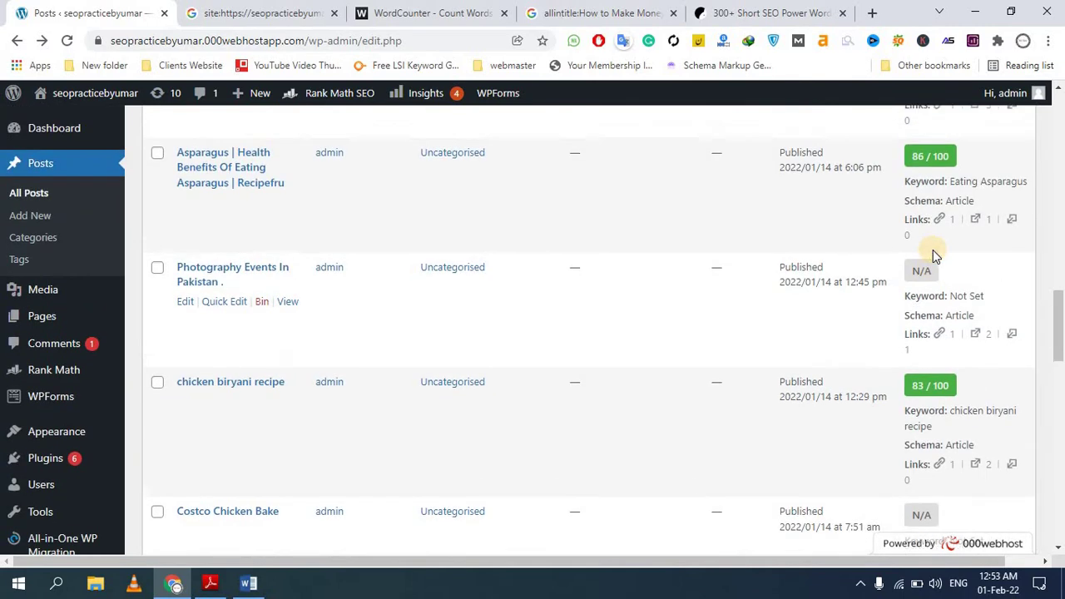
scroll(832, 299, down, 2)
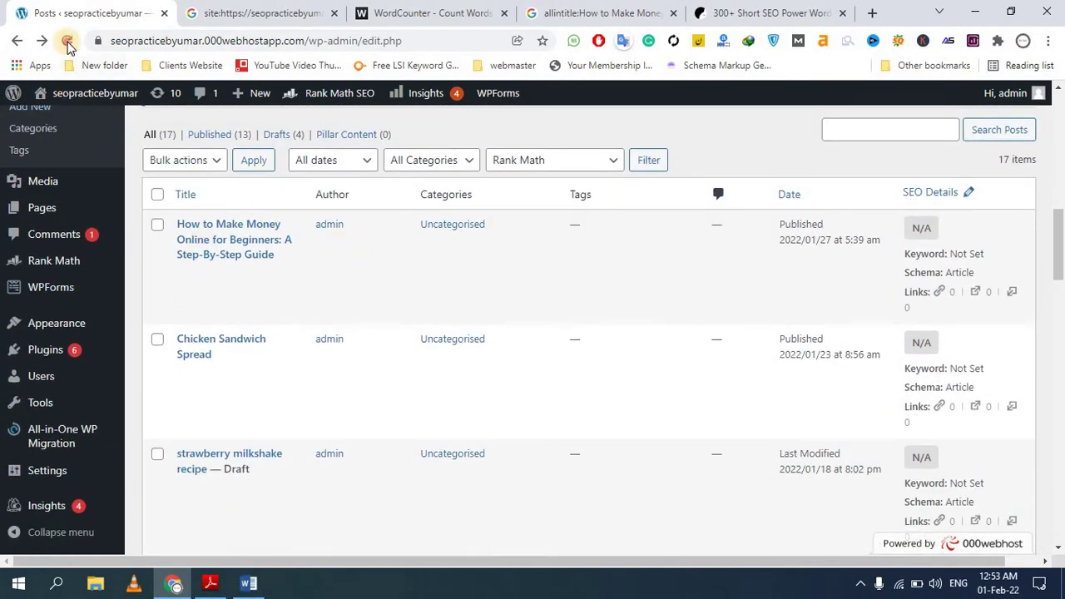
click(67, 97)
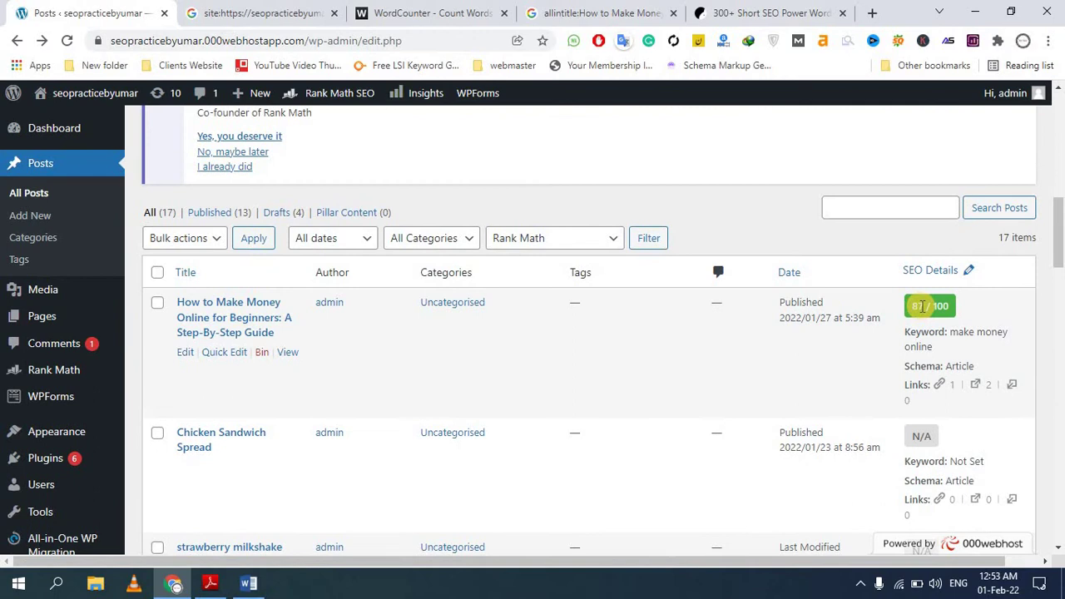
Step: Highlight the SEO score of the "How to Make Money Online" post and close the Google site: search results page
drag(922, 307, 963, 313)
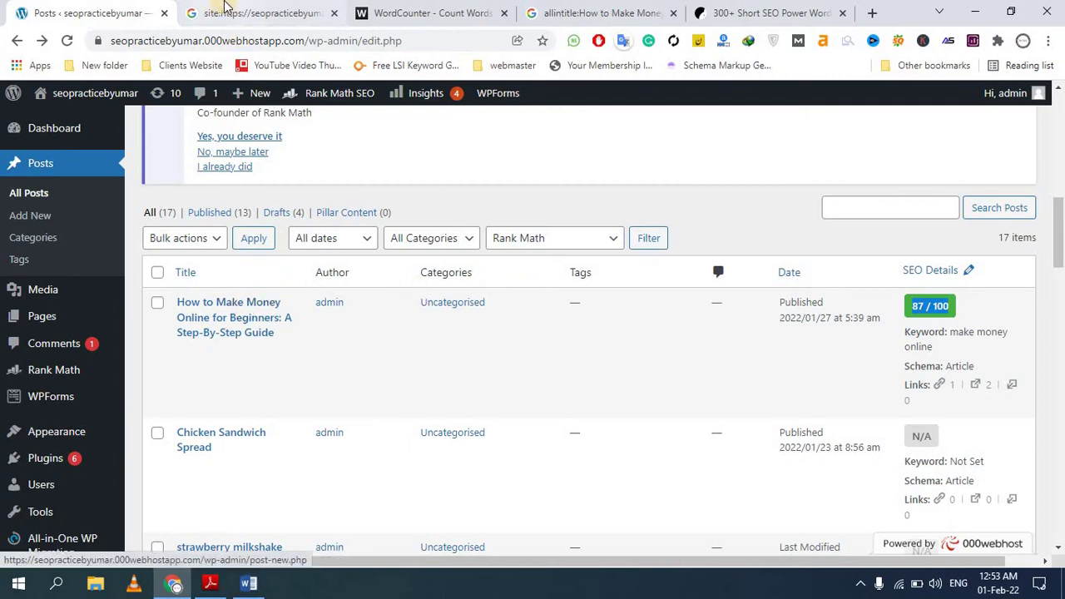
click(328, 14)
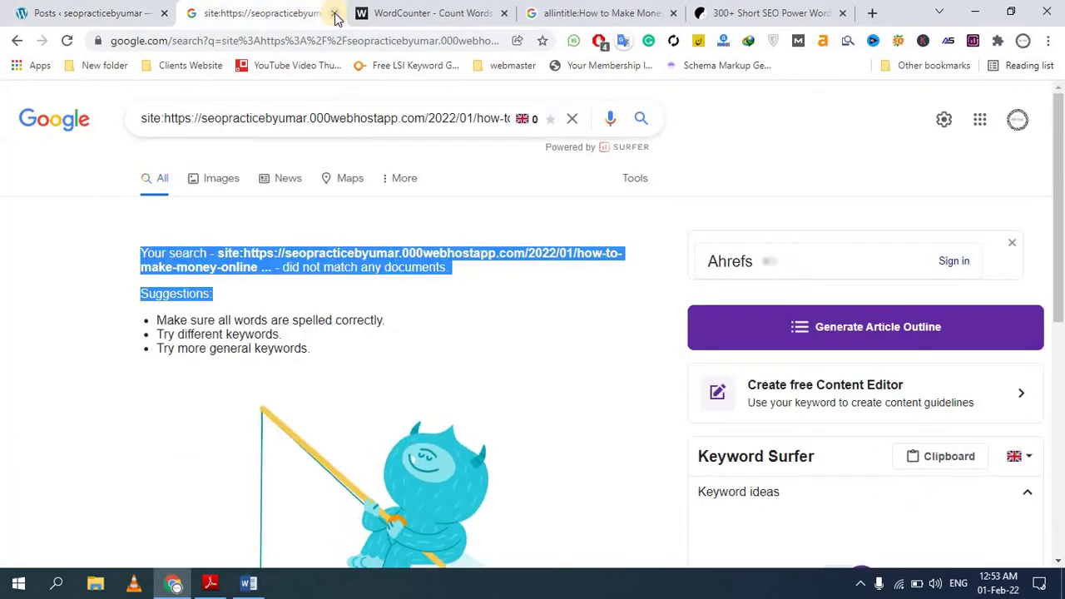
click(334, 13)
click(60, 6)
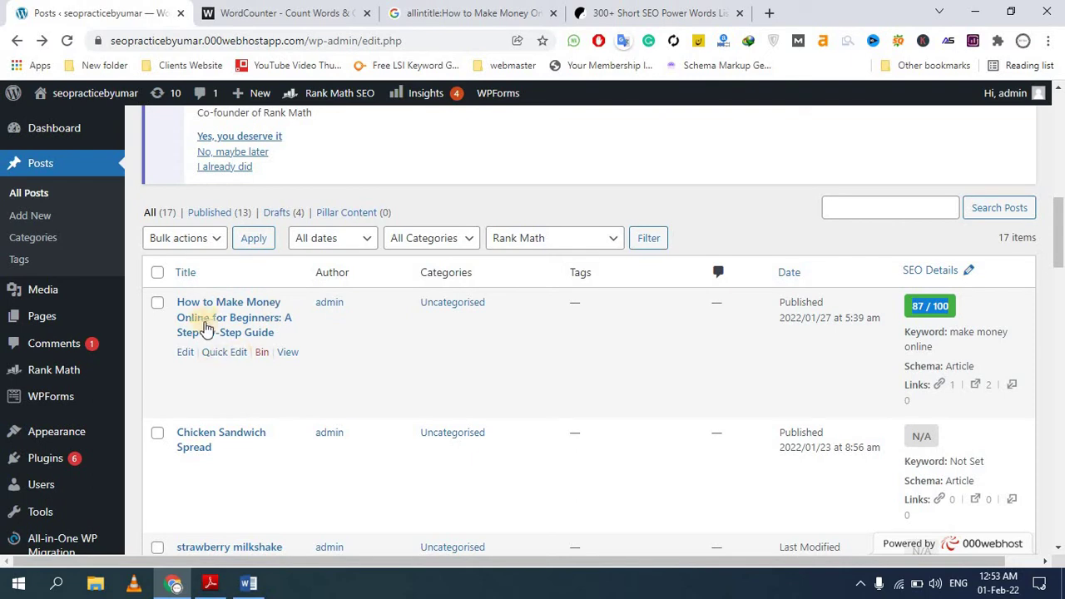
Step: Open the media library and display its items in grid view
click(34, 293)
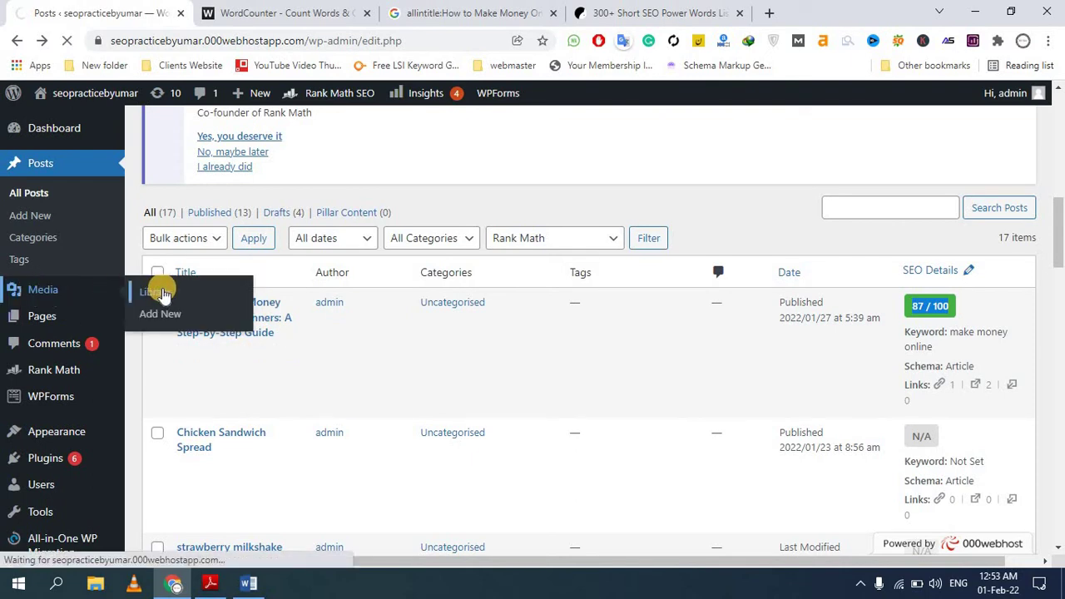
click(159, 292)
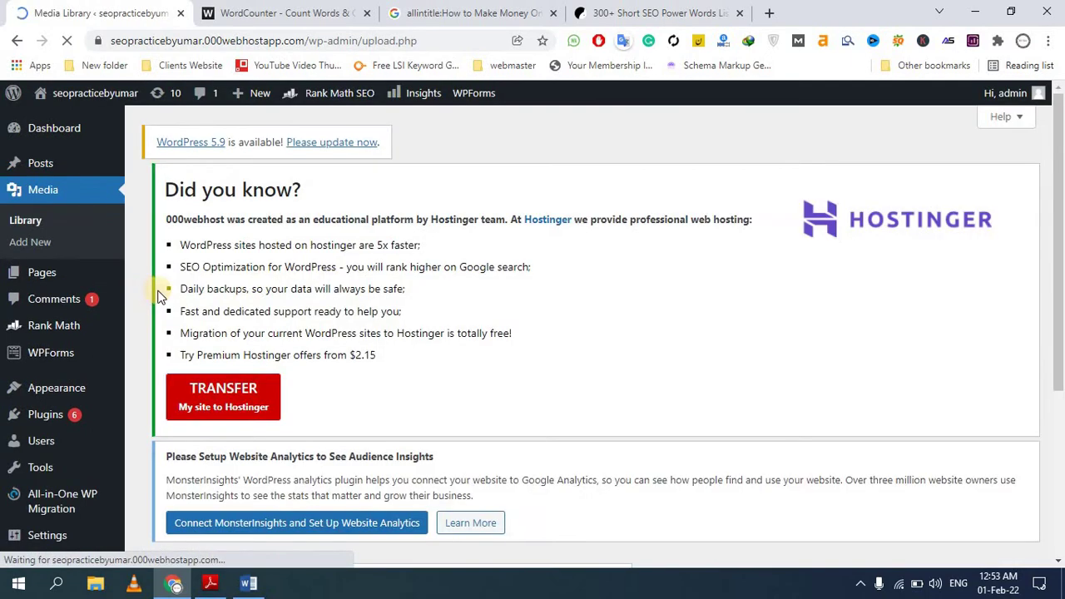
scroll(319, 259, down, 5)
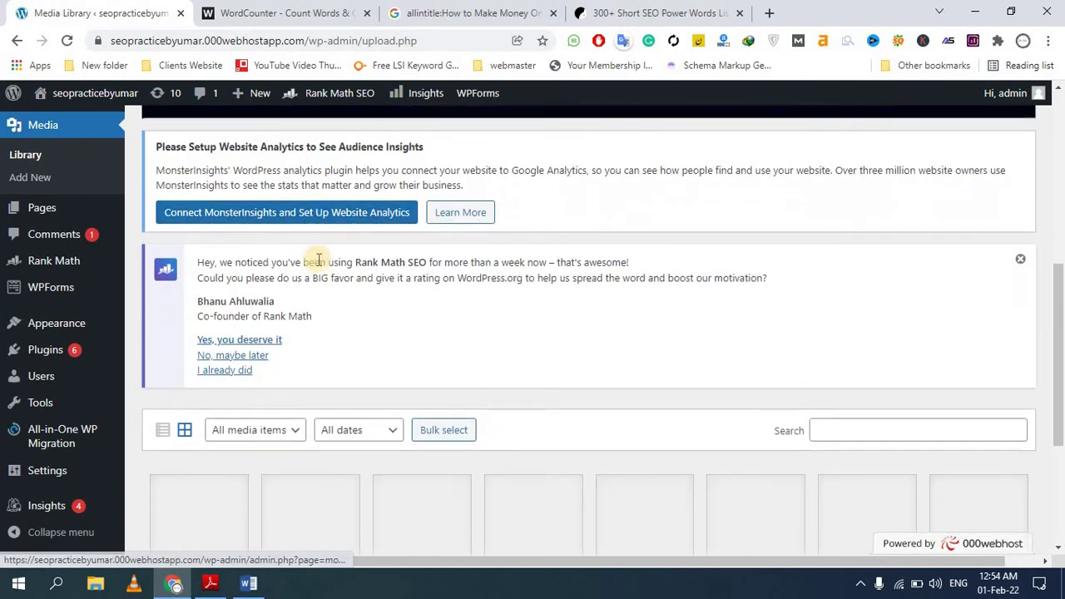
scroll(319, 259, down, 3)
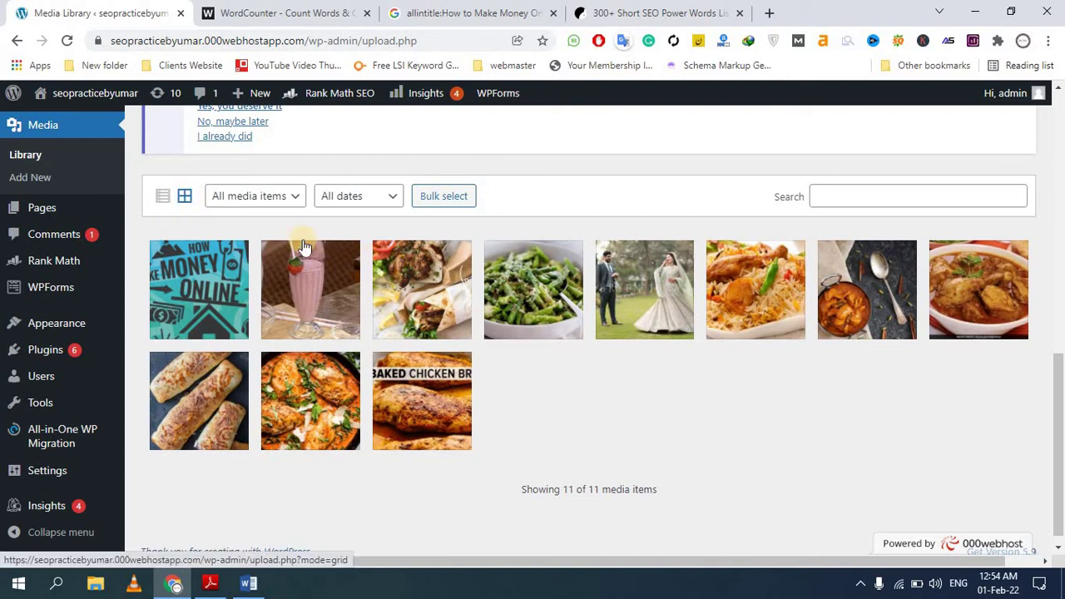
click(185, 195)
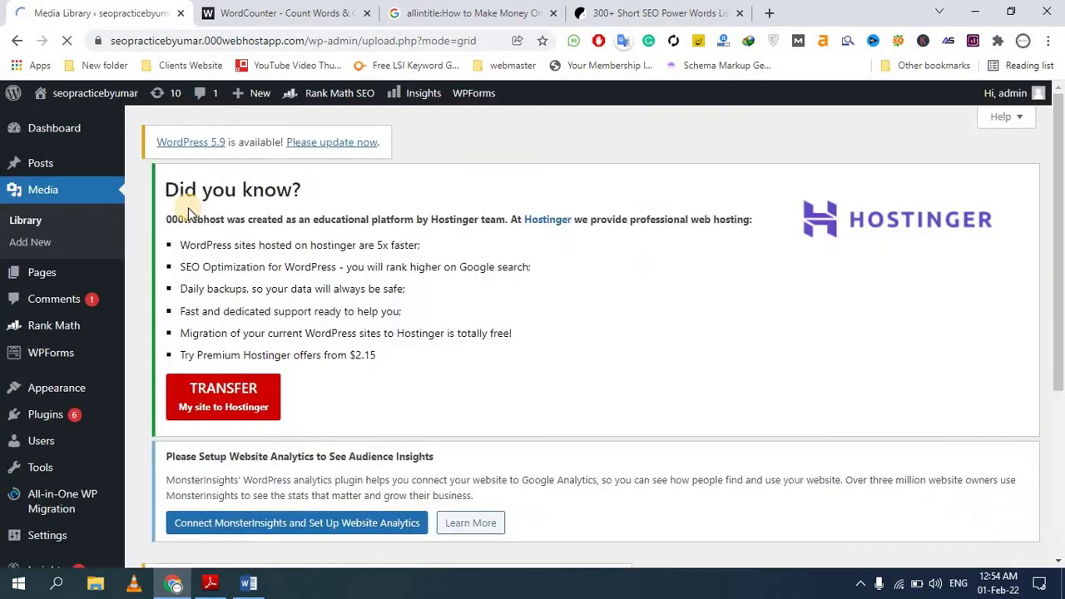
scroll(295, 242, down, 5)
scroll(295, 241, down, 4)
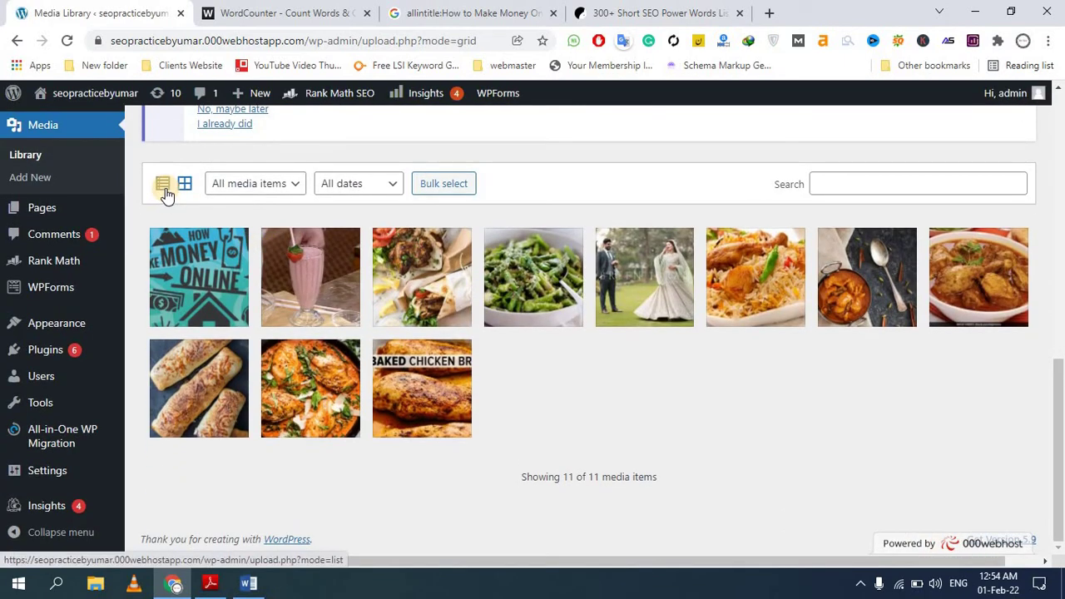
Step: Switch the media library to list view and locate the how-to-make-money-online-25-examples-and-ideas image
click(163, 187)
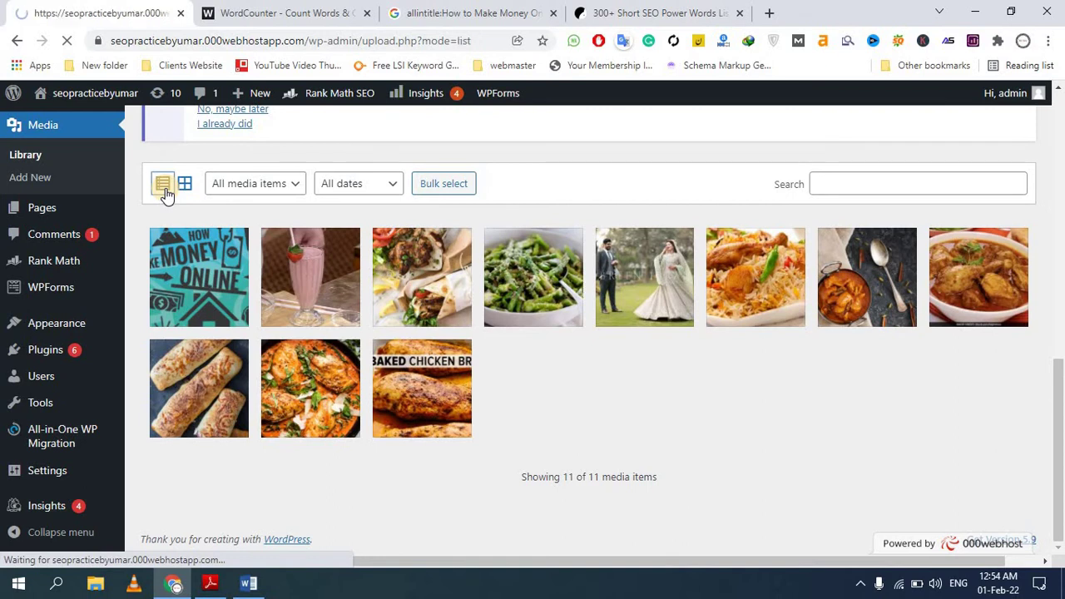
scroll(274, 250, down, 5)
scroll(275, 256, down, 10)
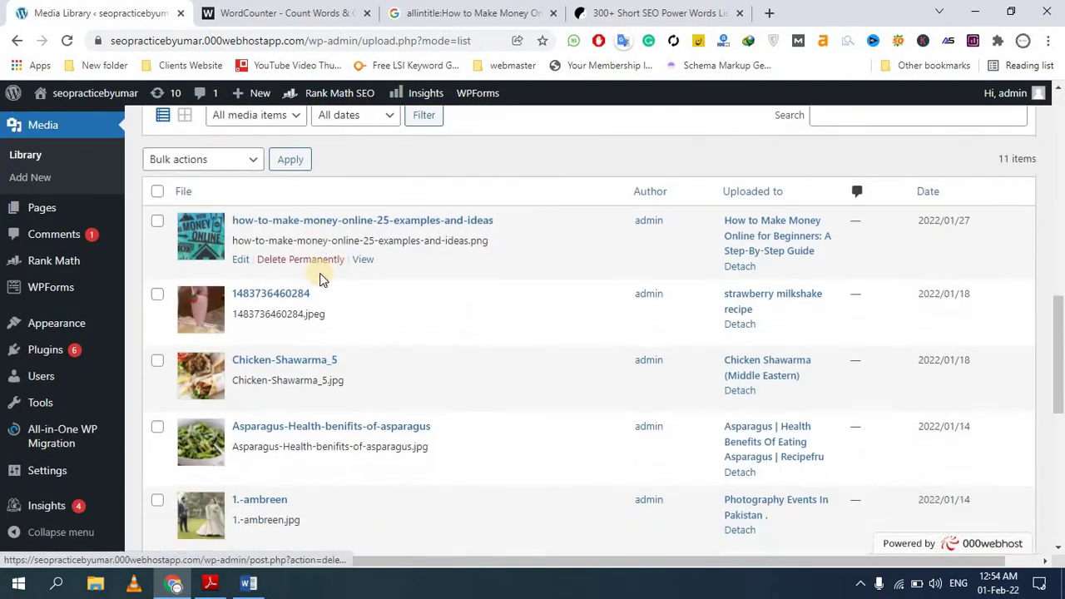
scroll(277, 273, up, 6)
scroll(277, 273, up, 4)
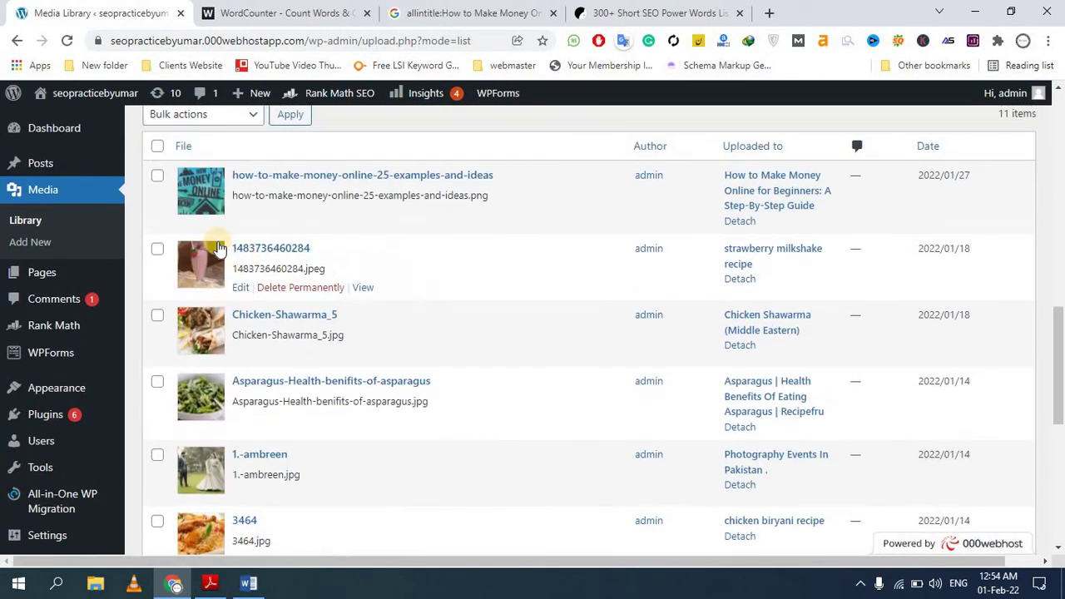
scroll(209, 261, down, 2)
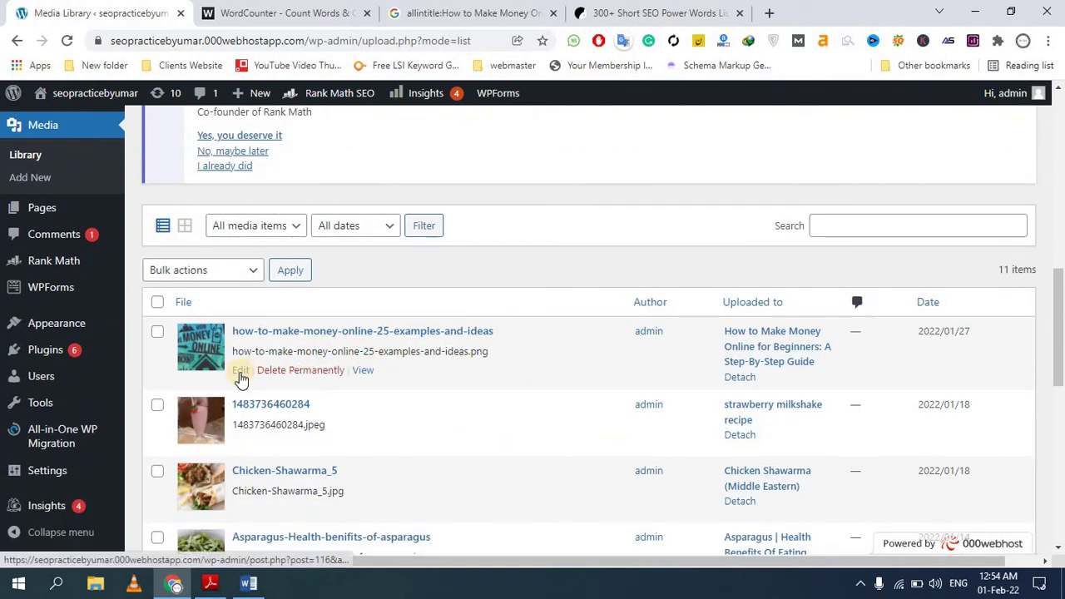
Step: Open the how-to-make-money-online-25-examples-and-ideas image for editing and set its alternative text to "How to make money online for biginners a step by step guide"
click(240, 372)
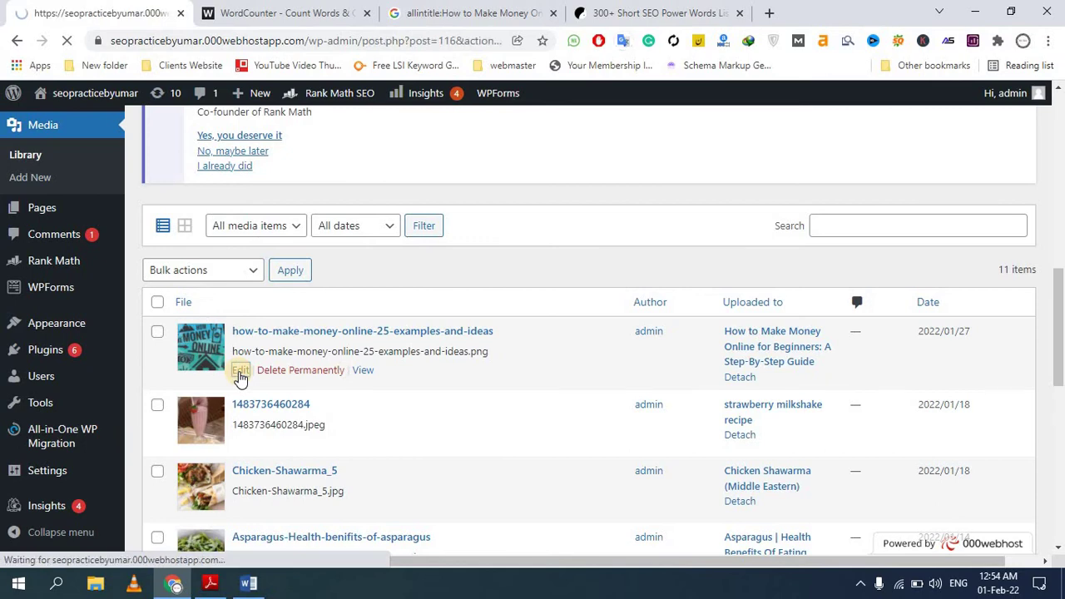
scroll(439, 308, down, 5)
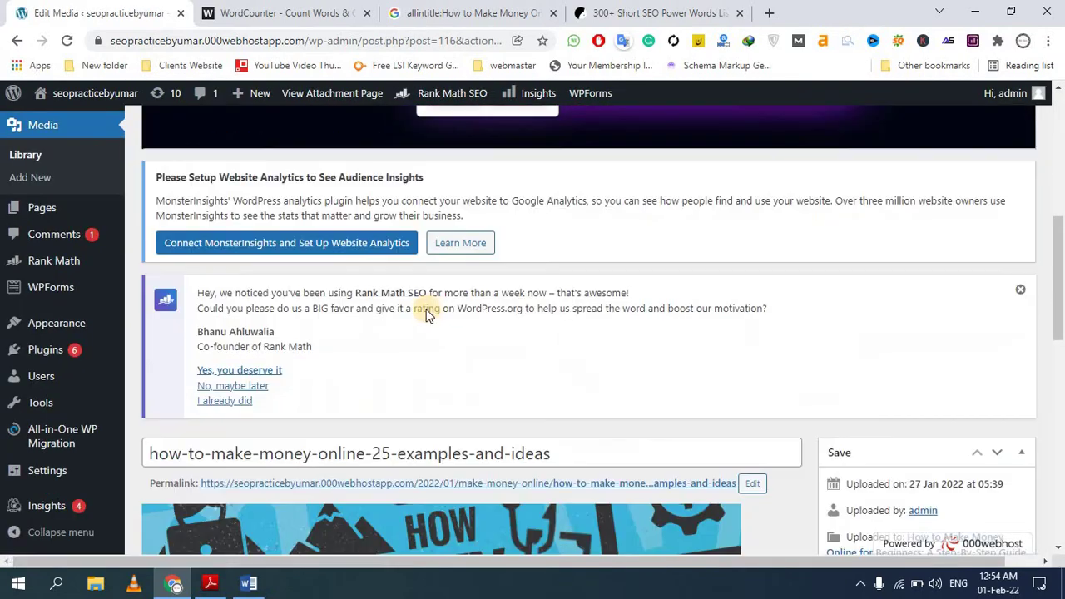
scroll(414, 307, down, 6)
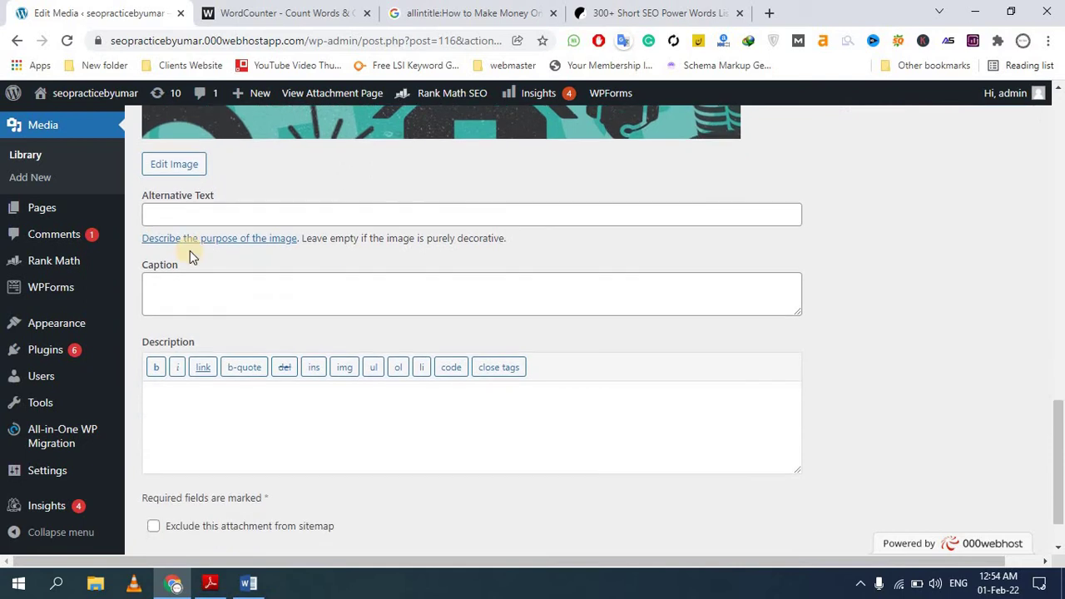
click(177, 215)
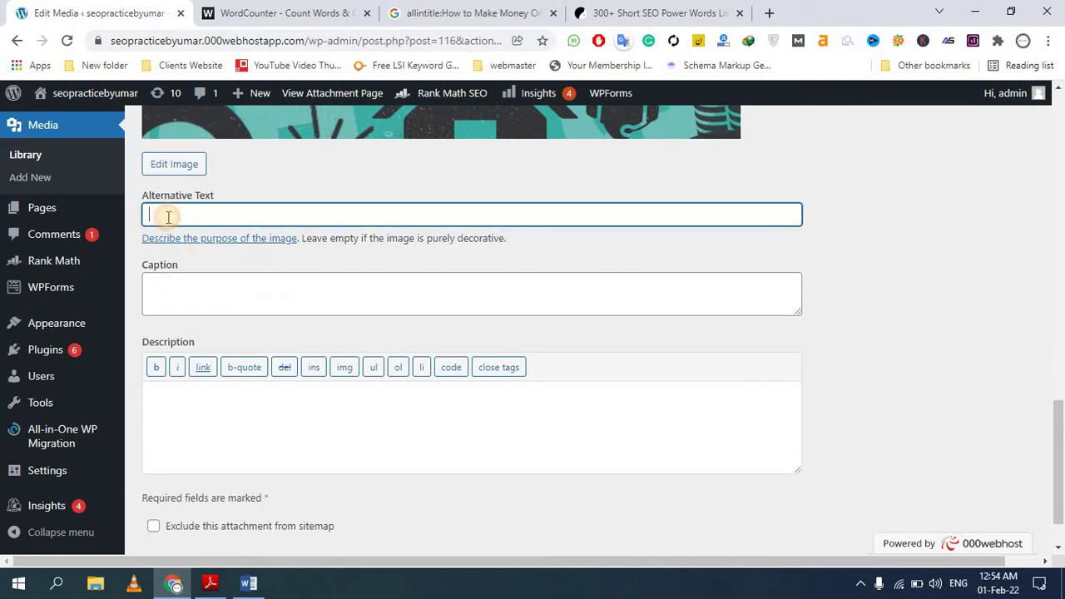
scroll(294, 223, up, 8)
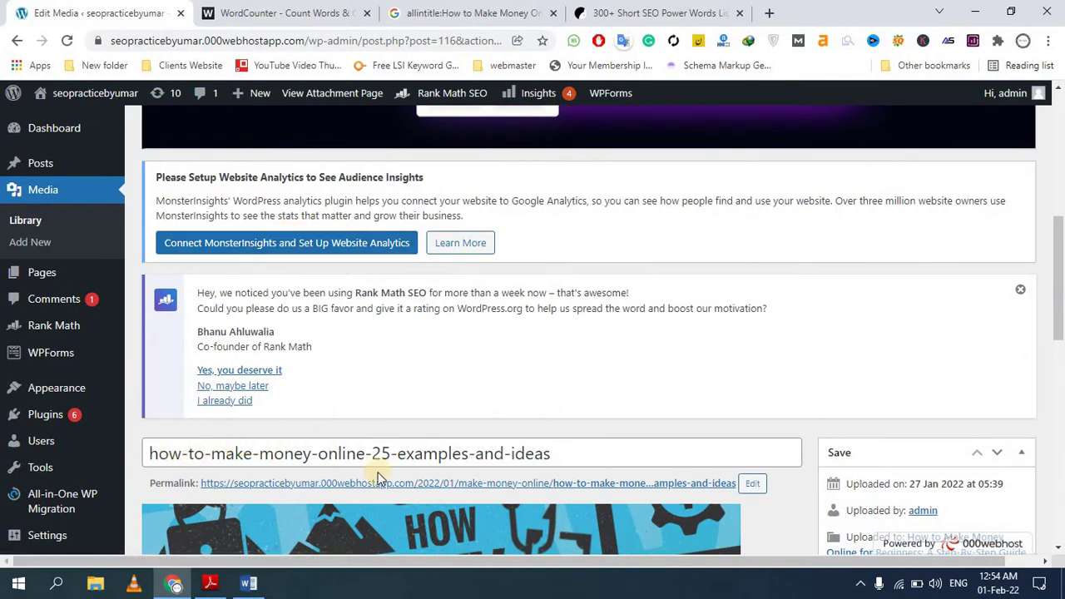
scroll(418, 385, down, 1)
scroll(418, 385, down, 8)
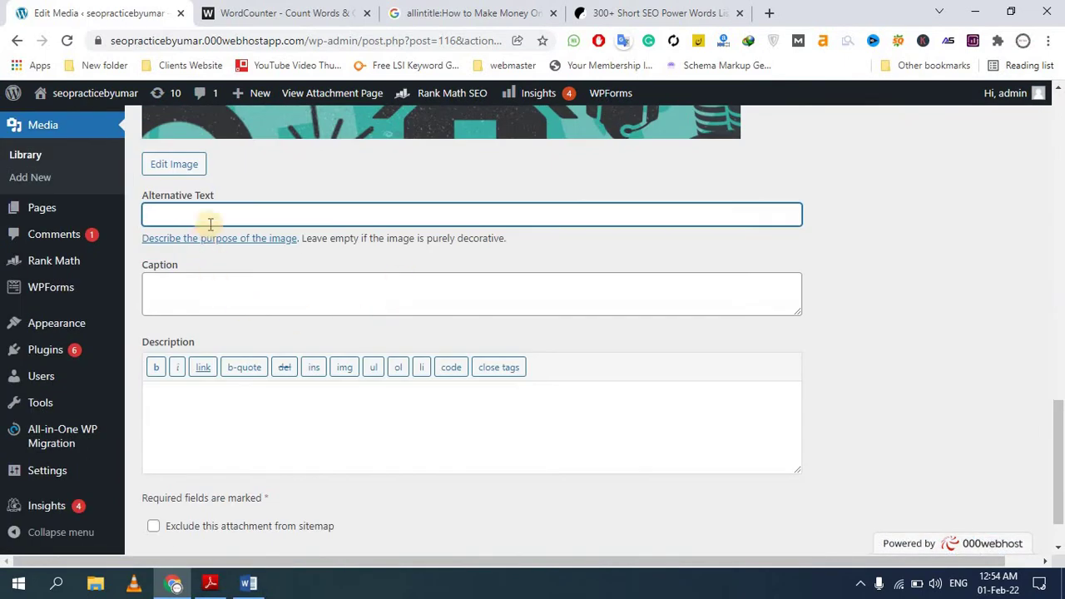
text(Ho)
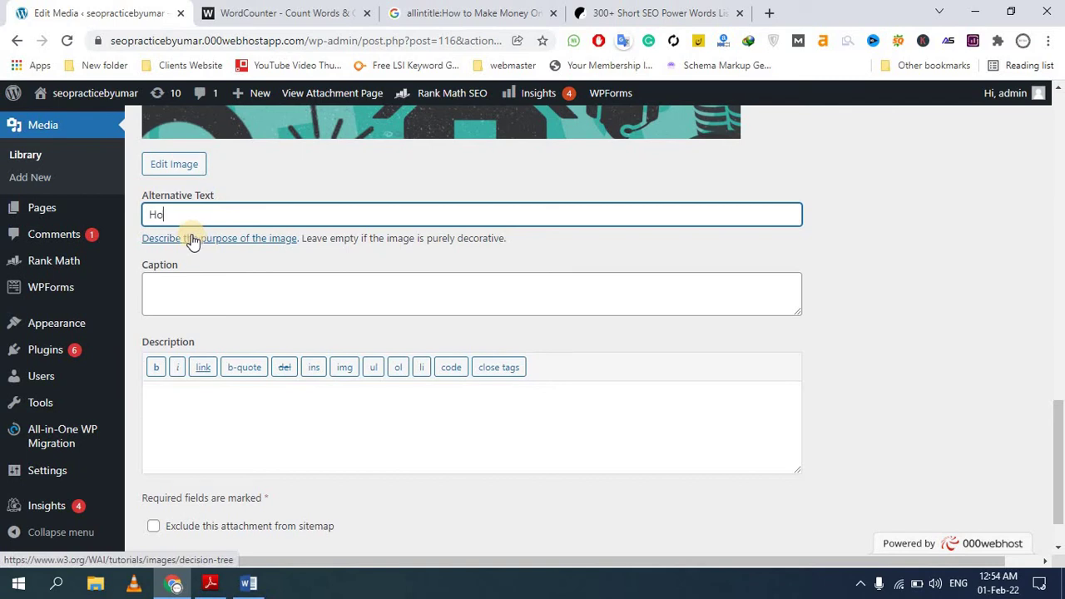
text(w to male)
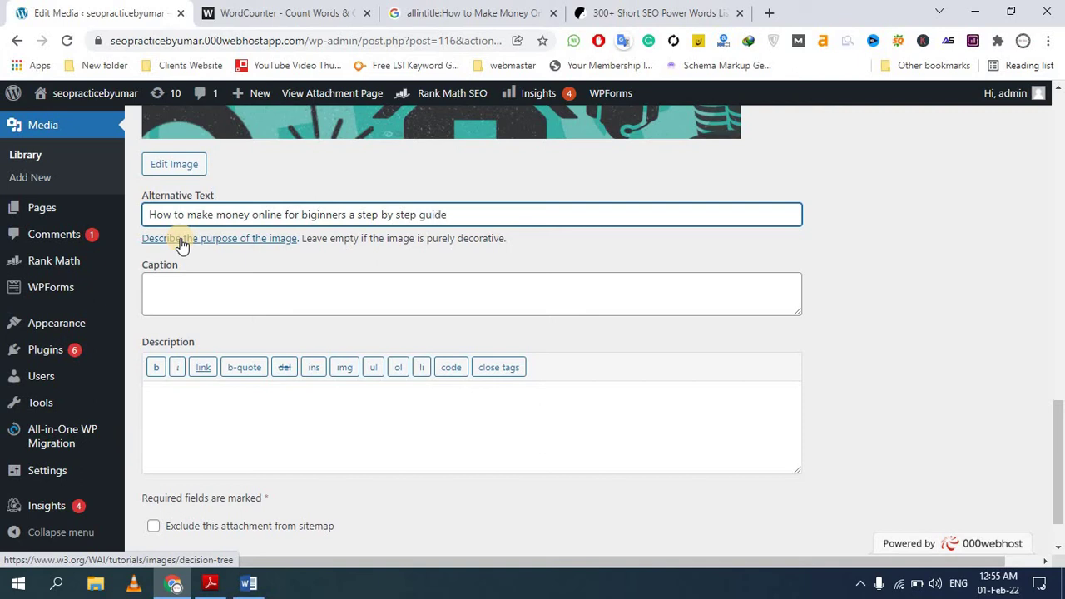
Step: Copy the image's alternative text "How to make money online for biginners a step by step guide" into its caption
scroll(358, 275, down, 1)
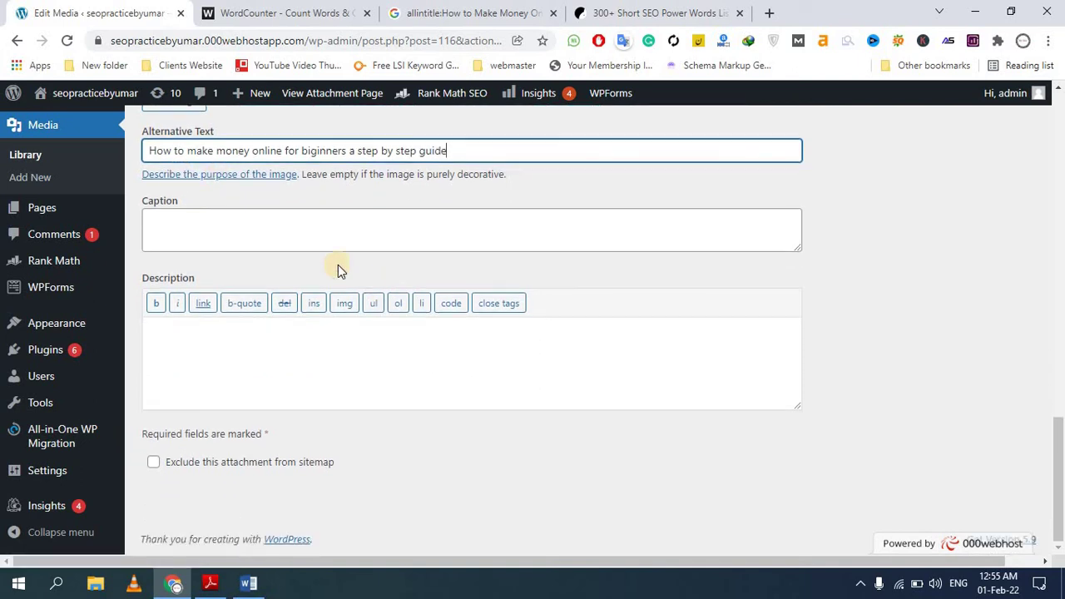
click(208, 232)
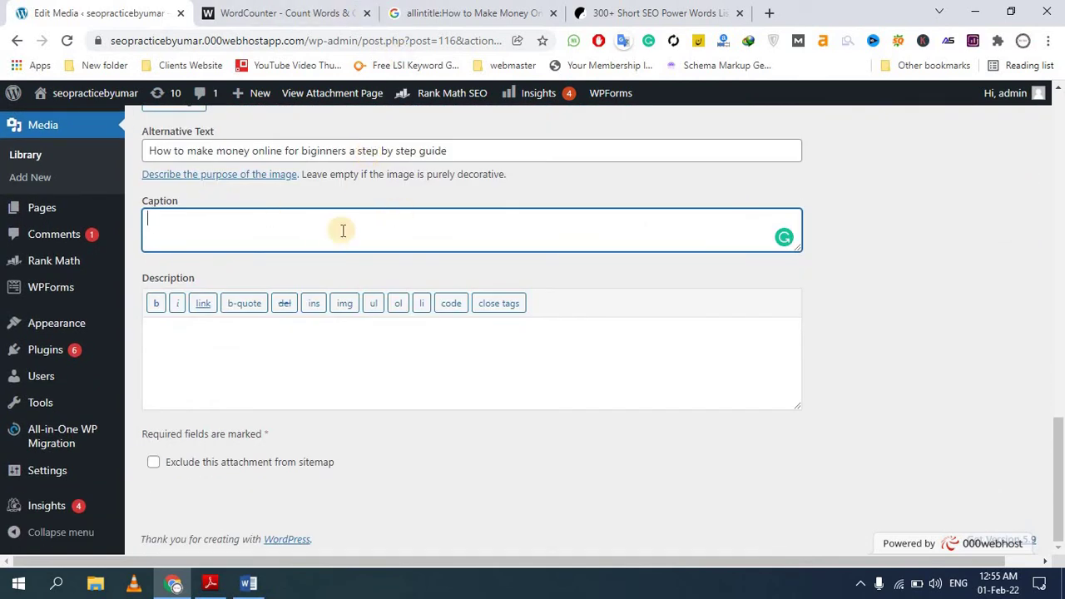
scroll(460, 237, up, 4)
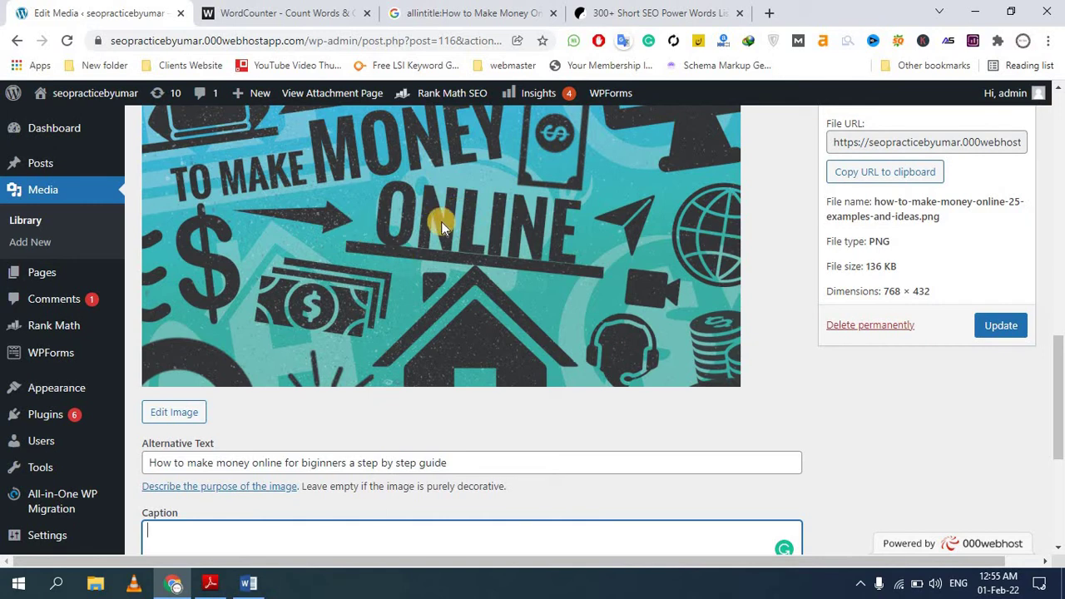
scroll(345, 343, down, 4)
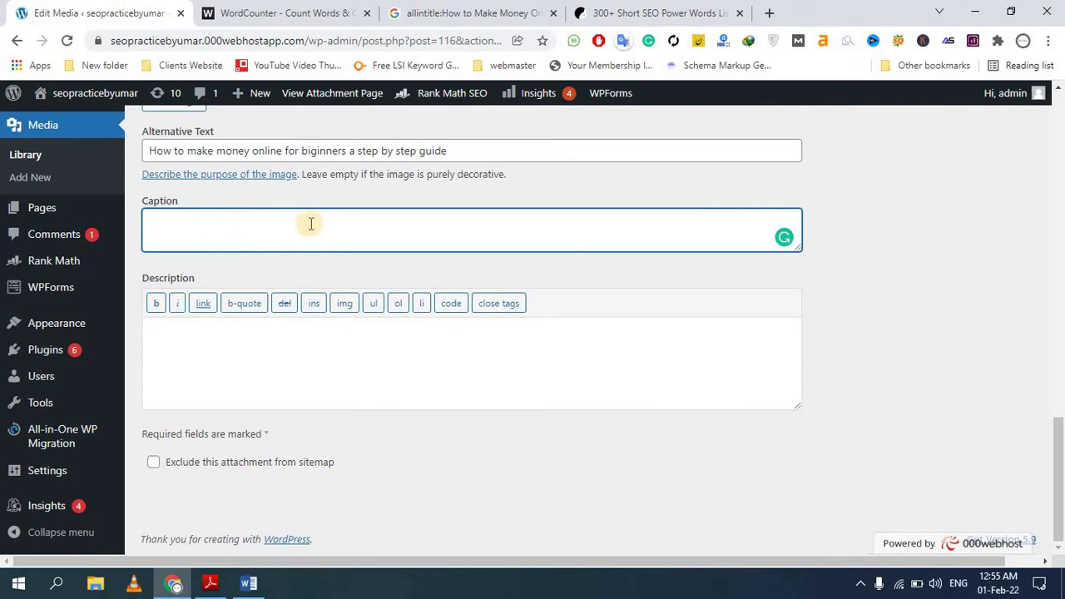
drag(470, 150, 137, 156)
key(ctrl+c)
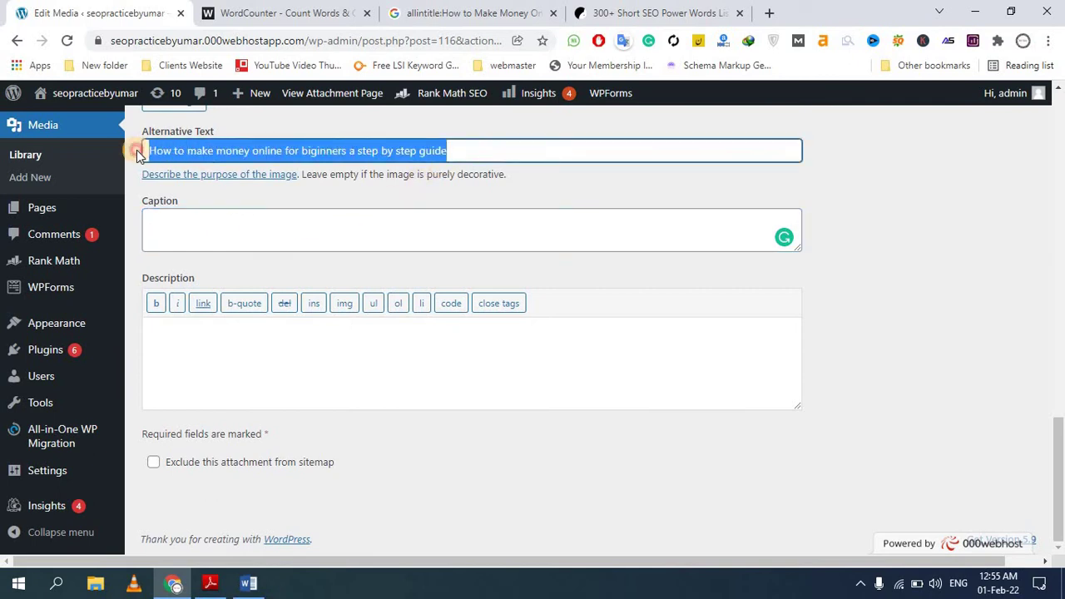
click(238, 220)
text(How to make money online for biginners a step by step guide)
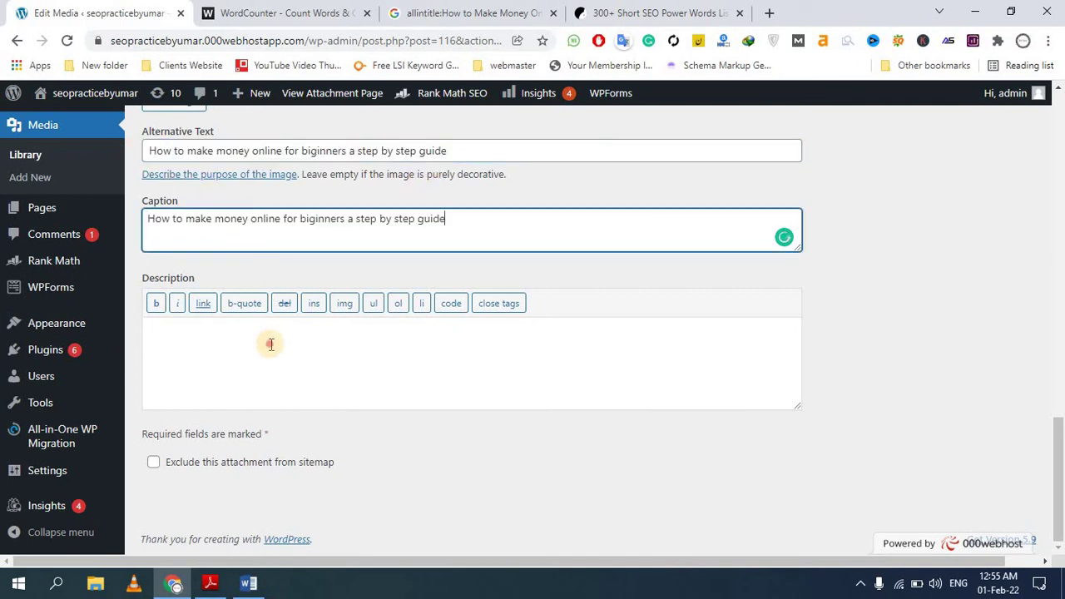
Step: Correct "biginners" to "beginners" in the image's caption and alternative text
click(269, 337)
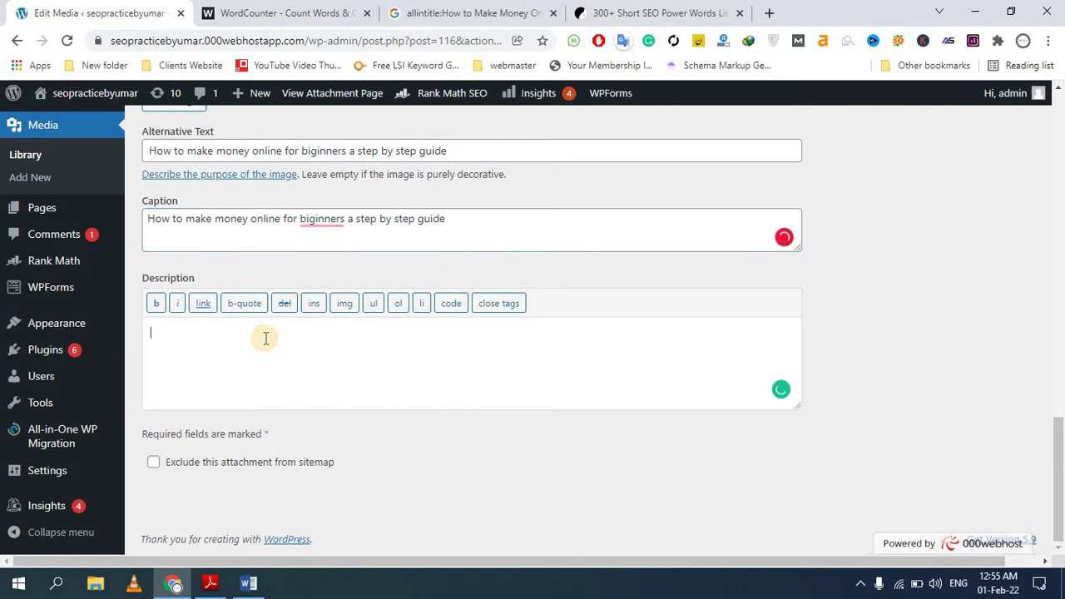
click(316, 219)
click(330, 247)
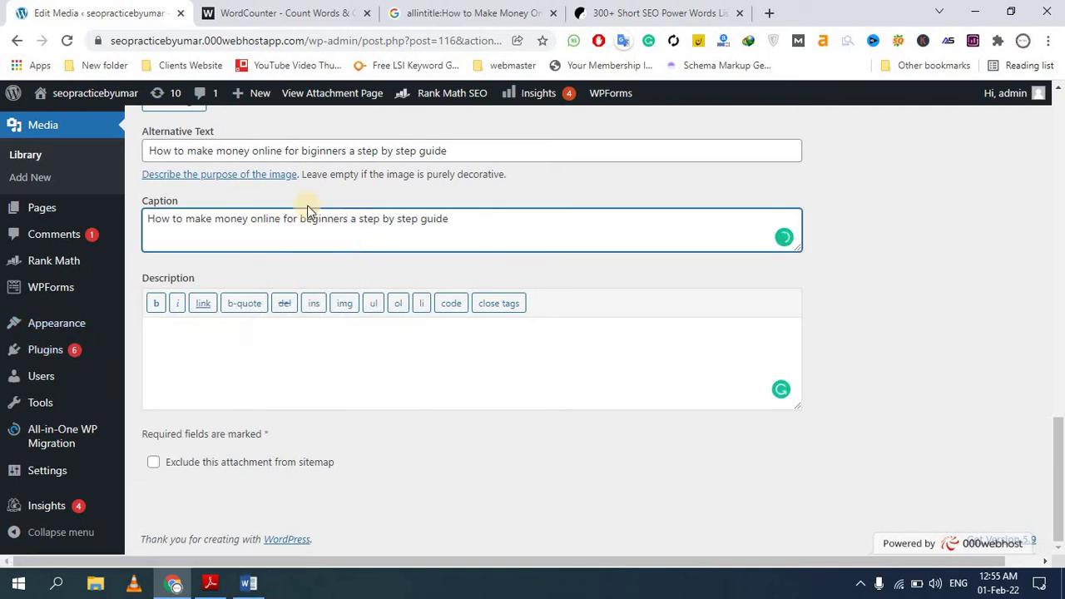
click(312, 152)
key(BackSpace)
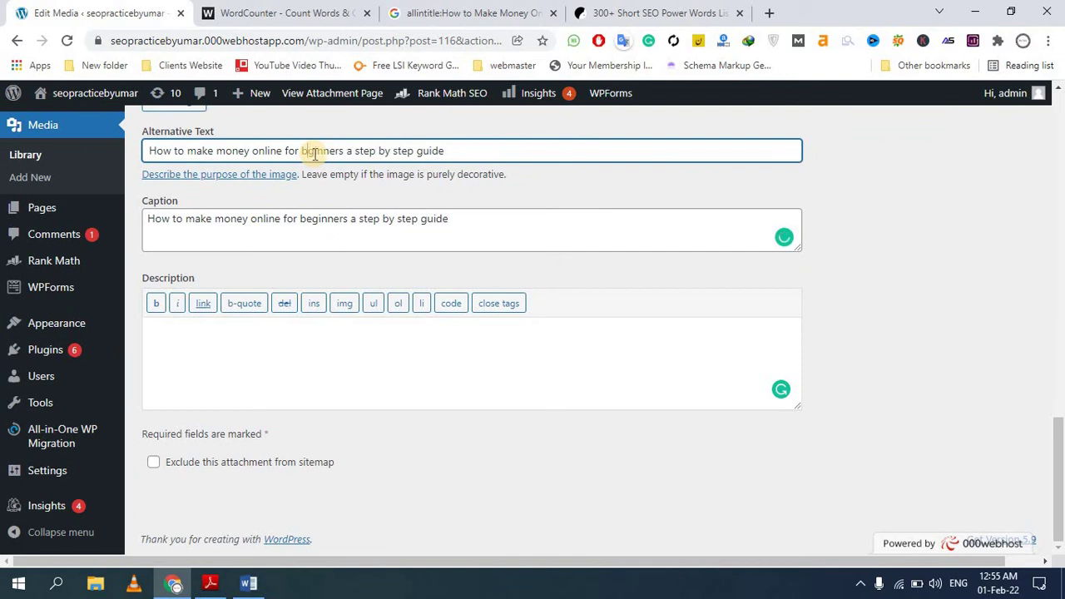
text(e)
Step: Copy the caption "How to make money online for beginners a step by step guide" into the image's description
click(303, 356)
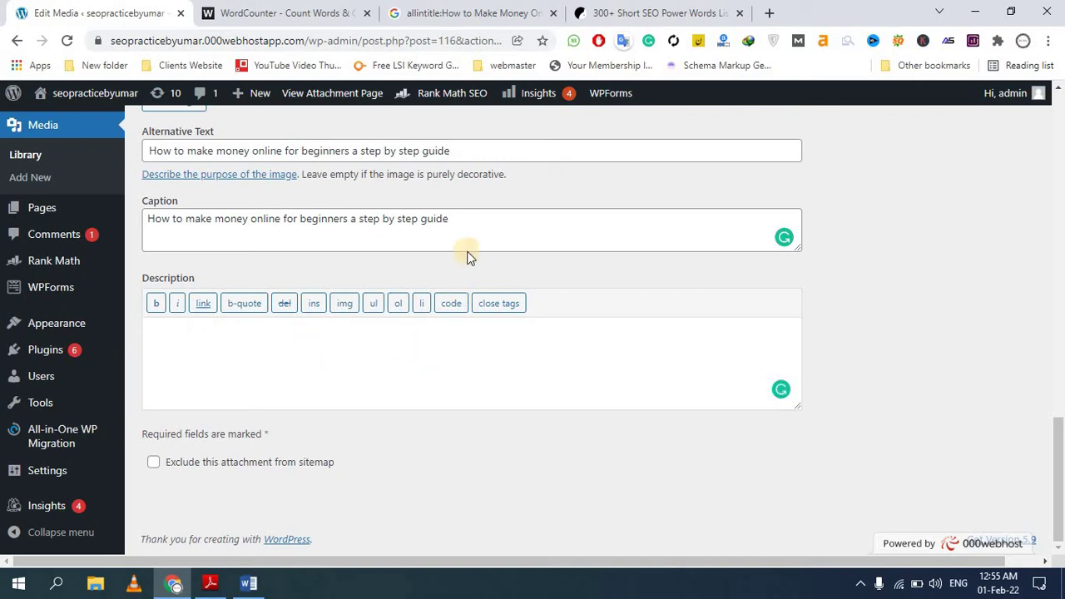
drag(449, 219, 131, 214)
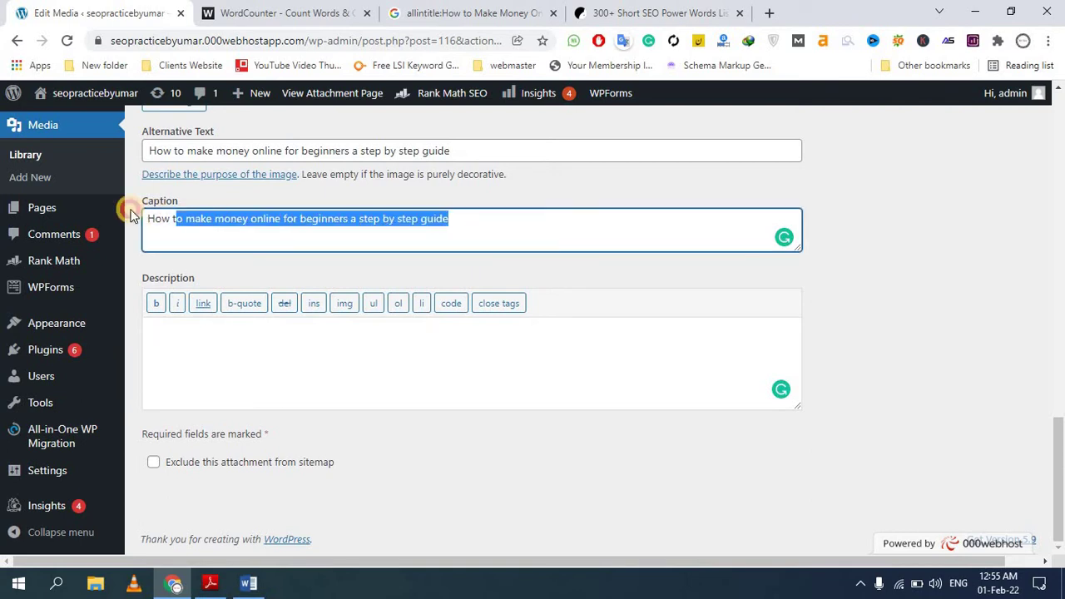
click(220, 334)
key(ctrl+v)
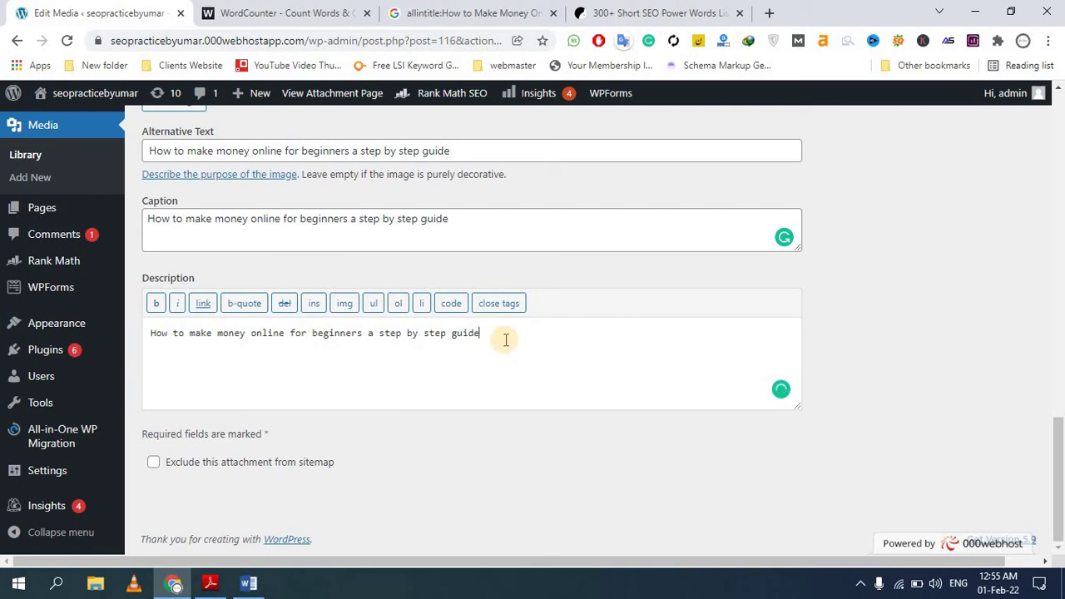
drag(194, 220, 301, 223)
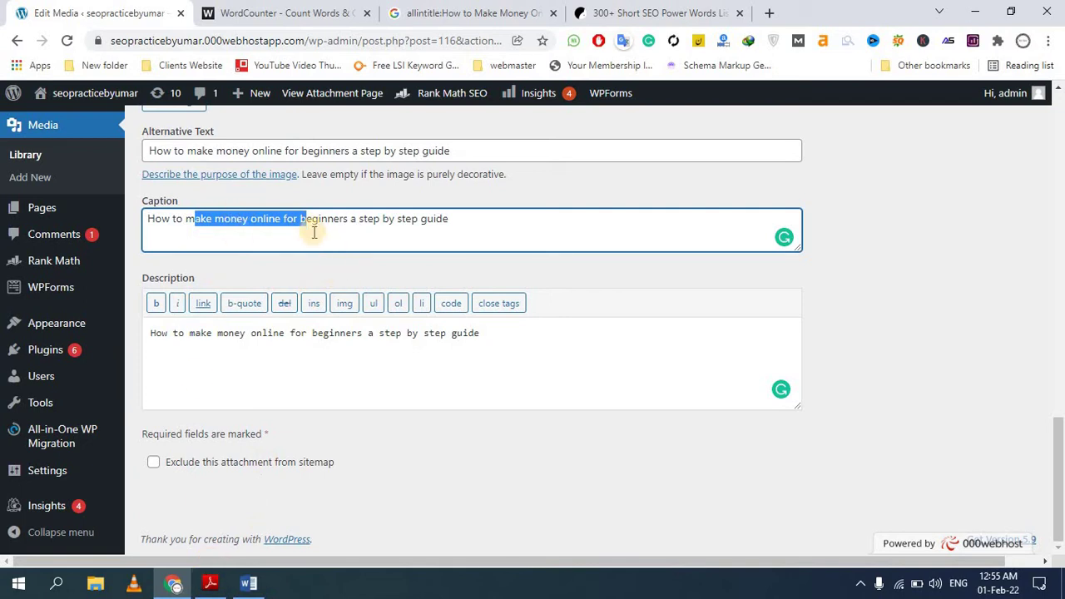
drag(357, 219, 183, 219)
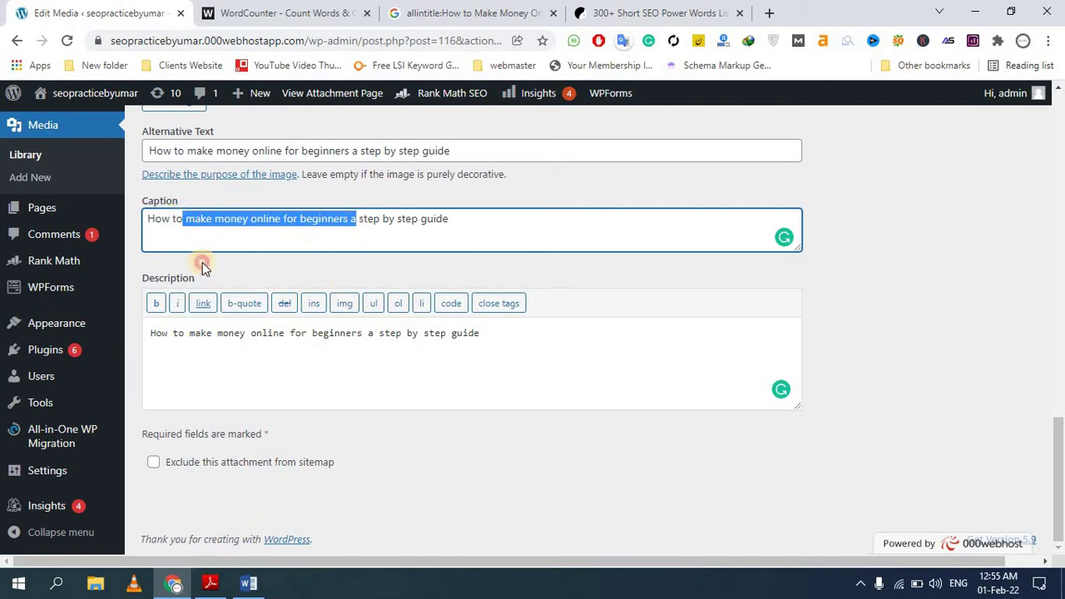
Step: Save the updated alternative text, caption and description of the how-to-make-money-online image and review the saved fields
click(312, 358)
drag(173, 333, 540, 356)
scroll(462, 329, up, 10)
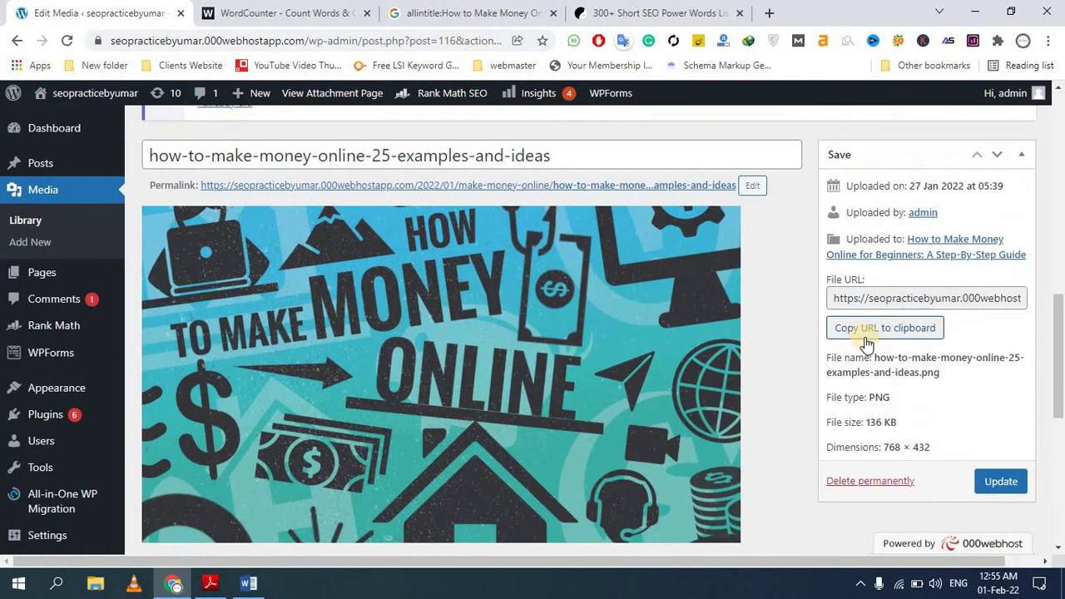
scroll(915, 350, down, 3)
click(1001, 247)
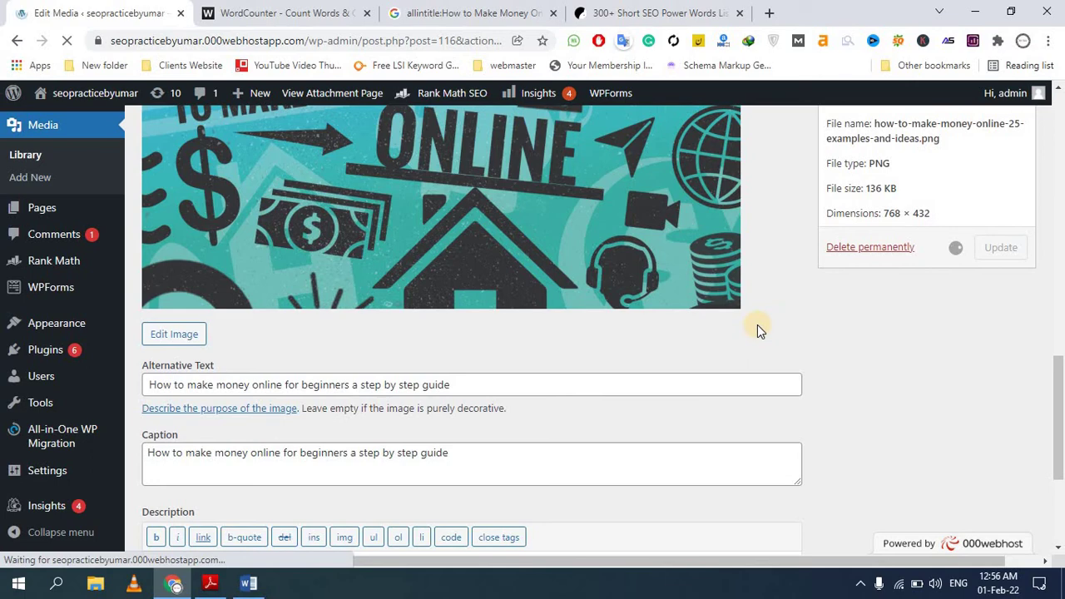
scroll(482, 333, down, 4)
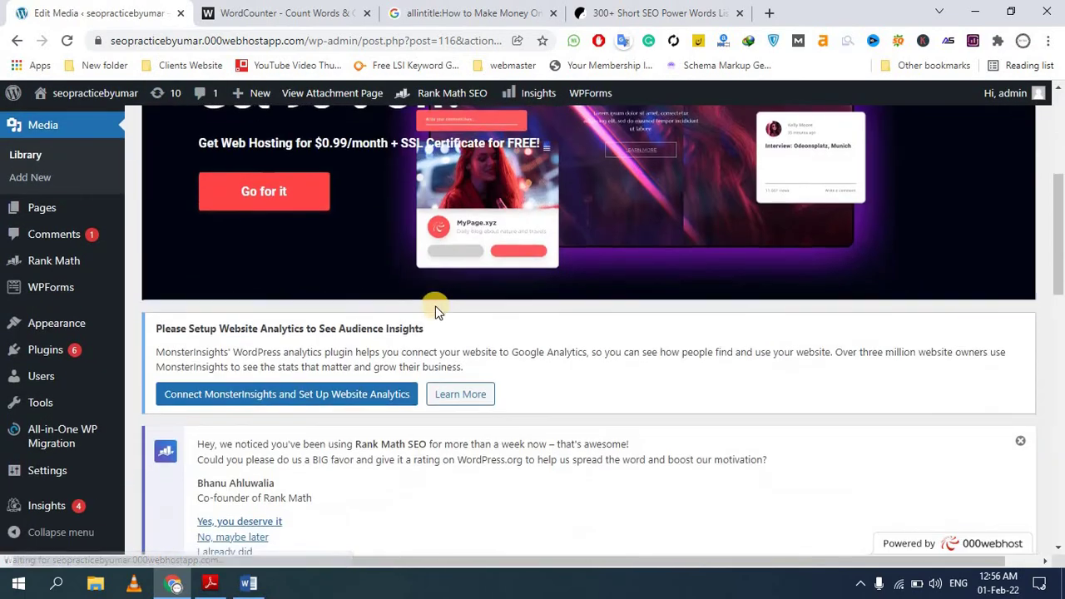
scroll(436, 309, down, 10)
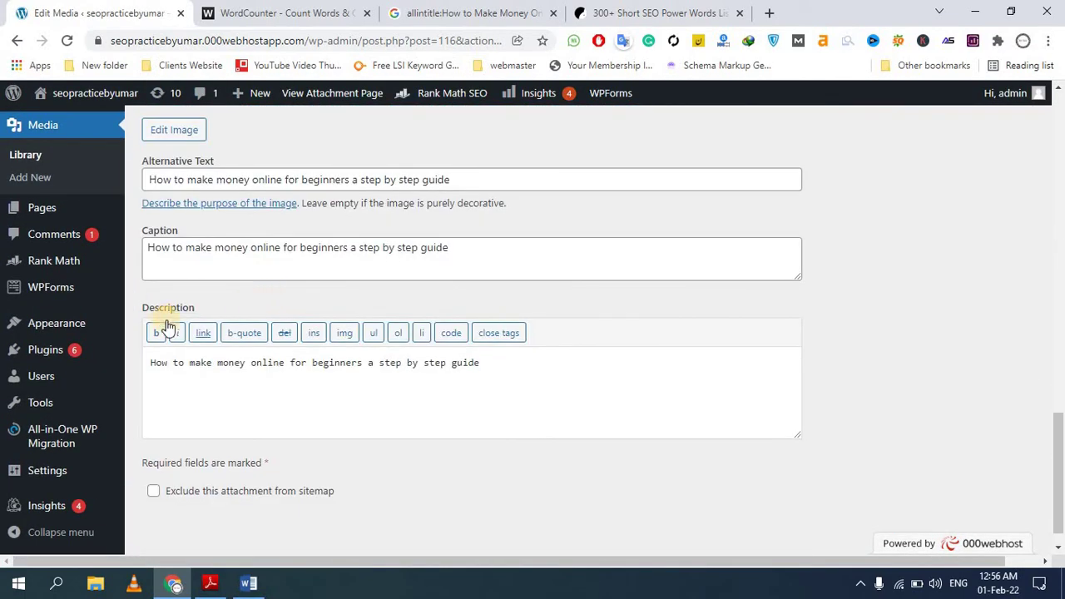
scroll(238, 269, up, 15)
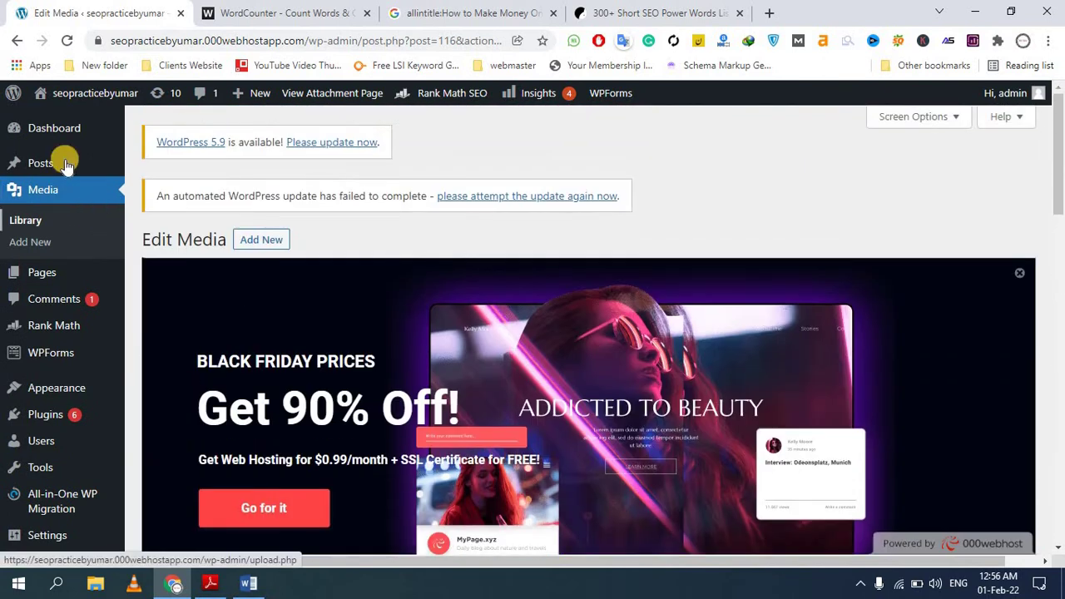
Step: Return to the Media Library, show it as a grid and open the attachment details of the wedding couple image
click(19, 41)
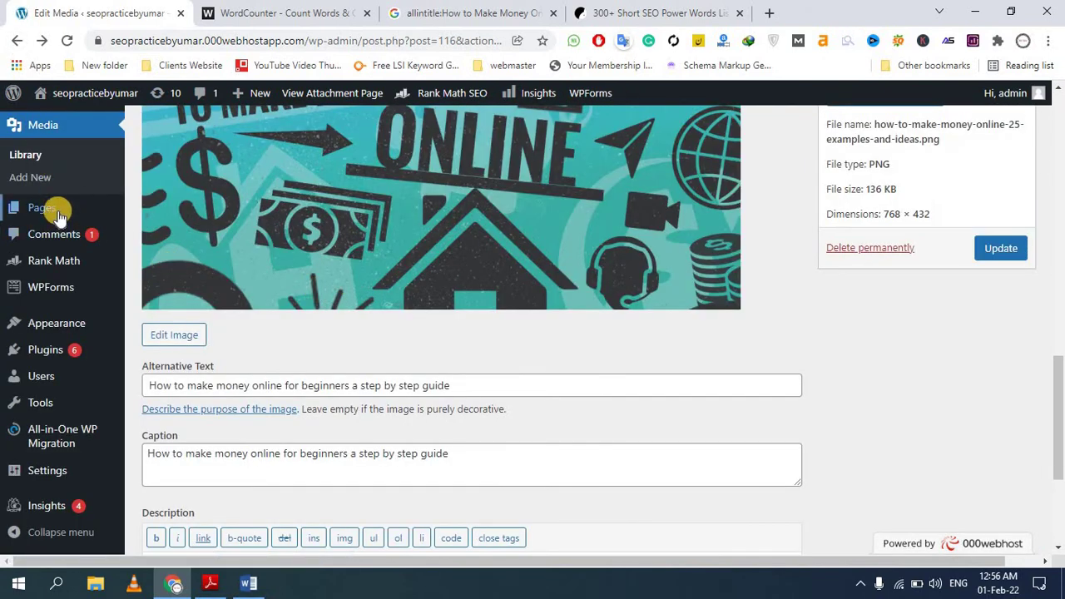
click(35, 157)
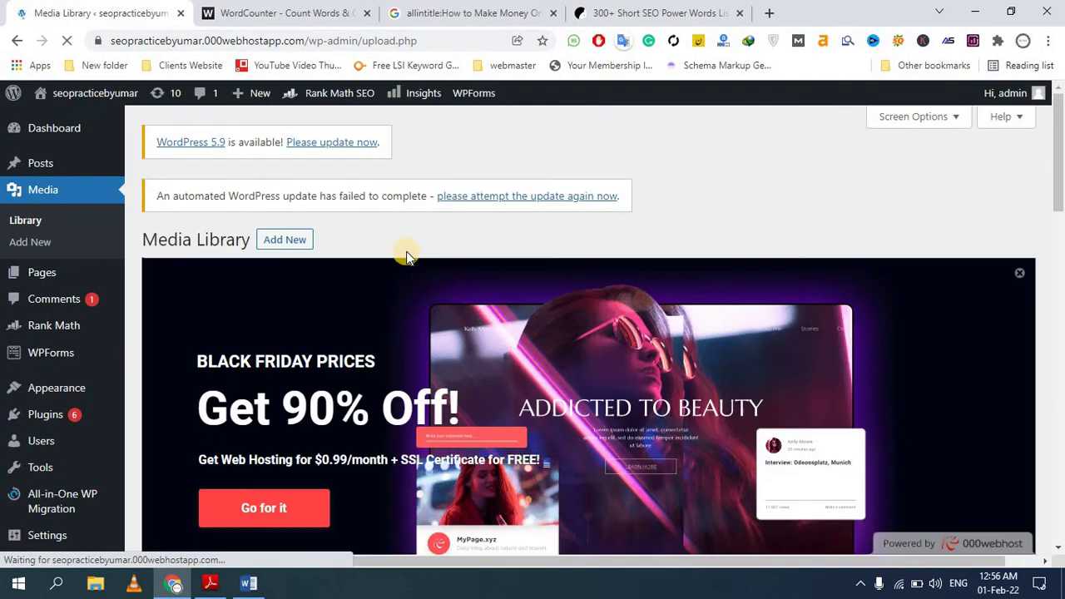
scroll(381, 257, down, 5)
scroll(368, 255, down, 7)
scroll(357, 268, up, 7)
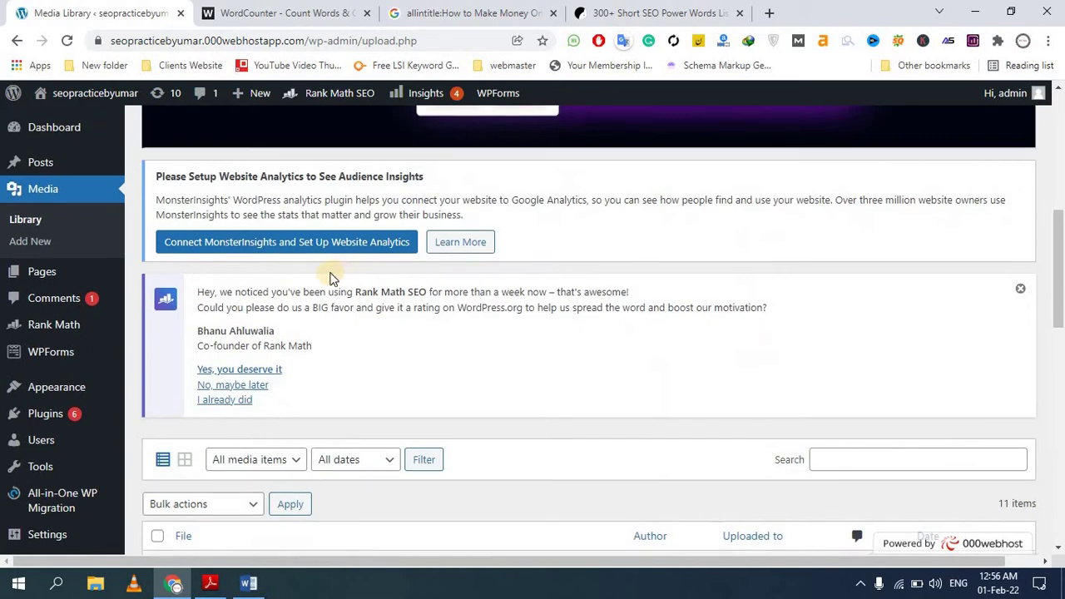
scroll(185, 308, down, 2)
click(185, 306)
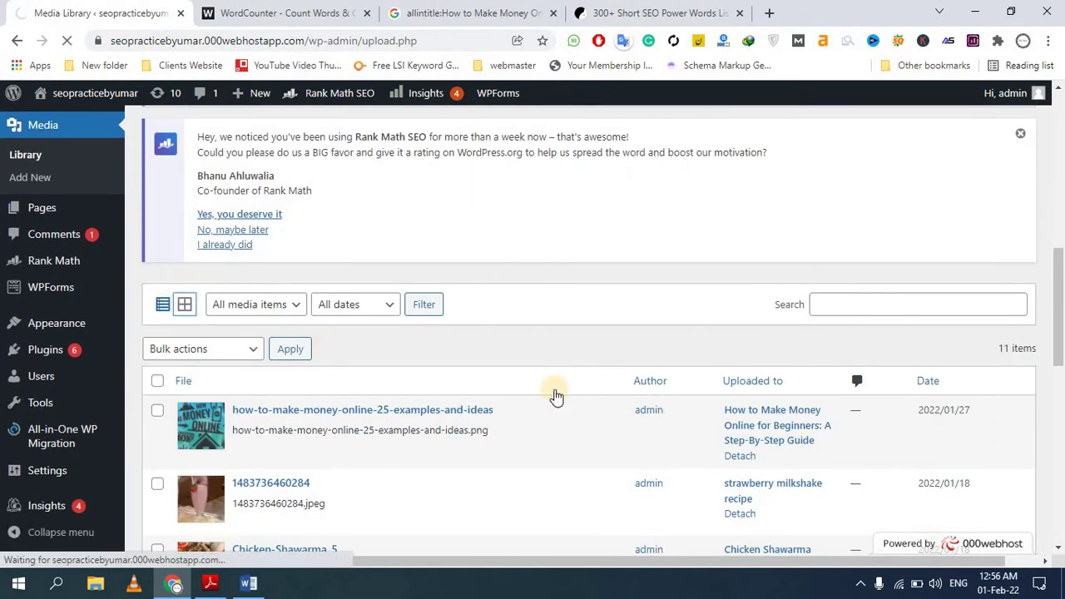
scroll(516, 366, down, 5)
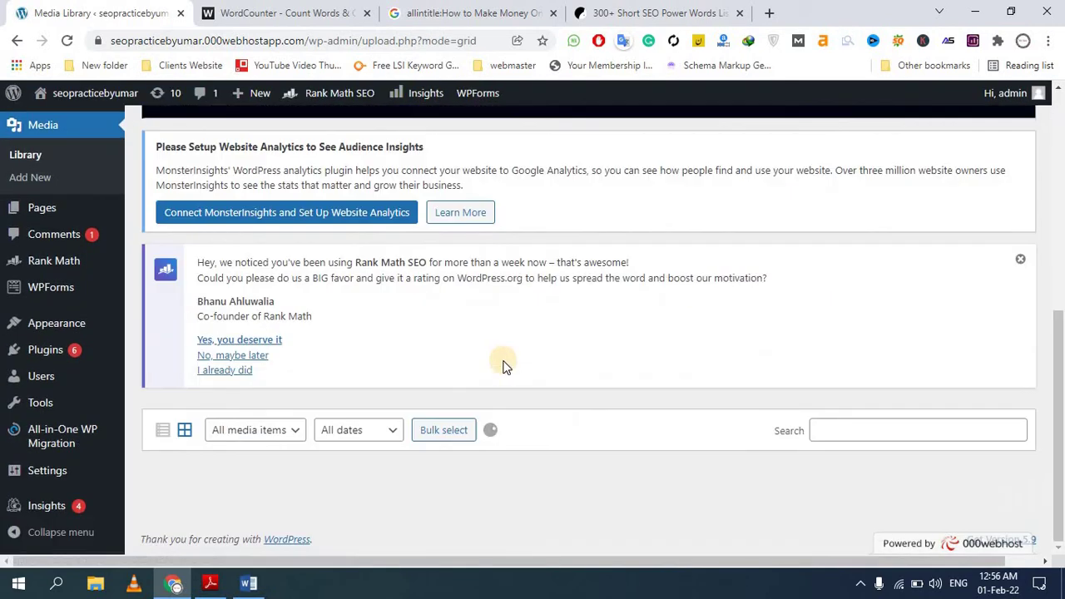
scroll(497, 363, down, 3)
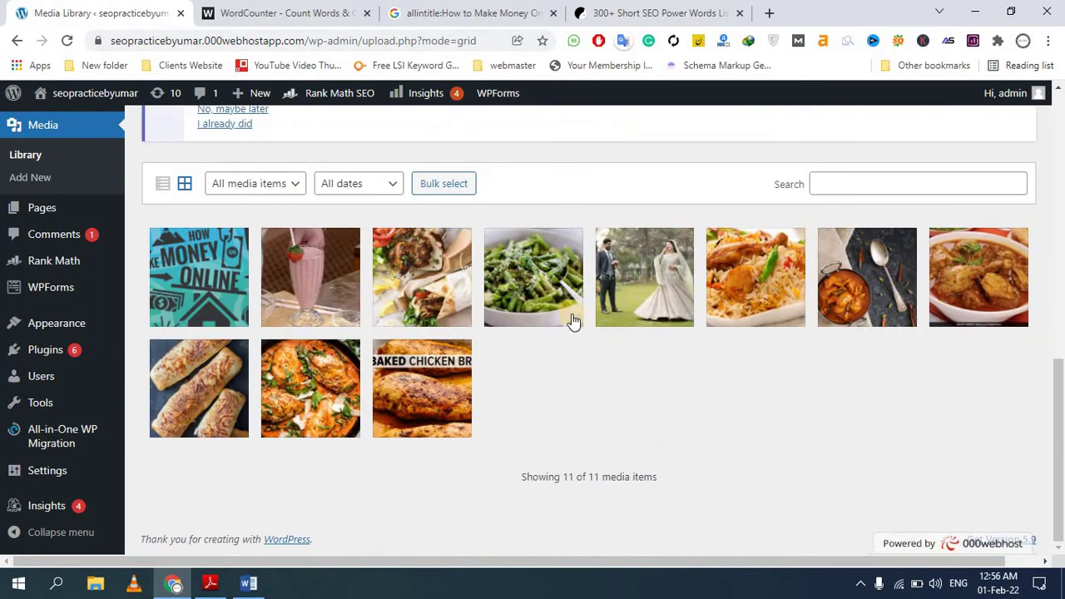
click(635, 281)
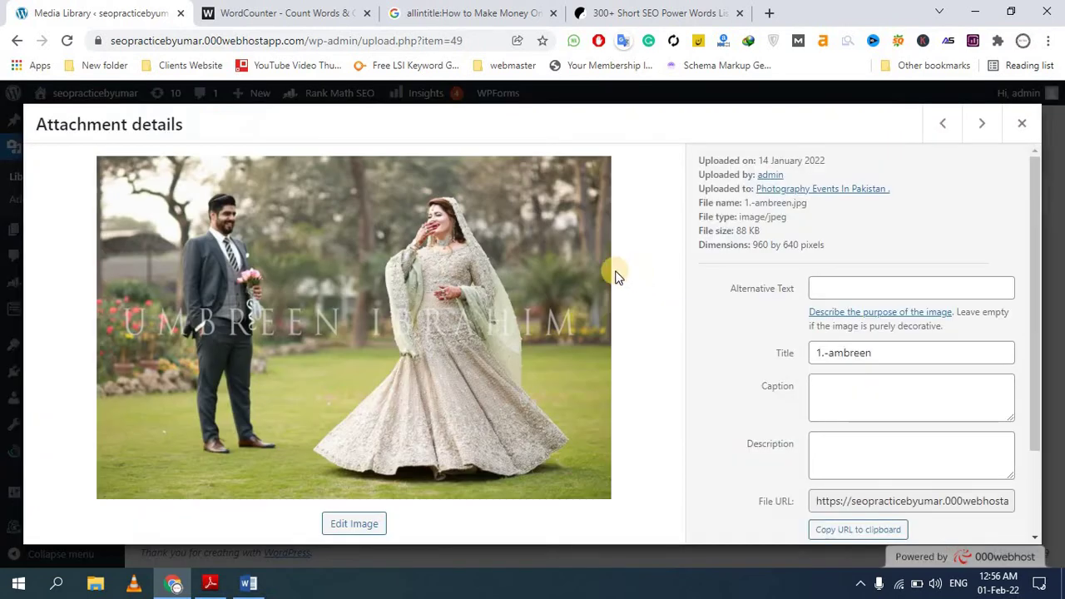
Step: Enter the placeholder "asjhajsh" as the wedding couple image's alternative text and go through its title, caption and description fields
click(845, 289)
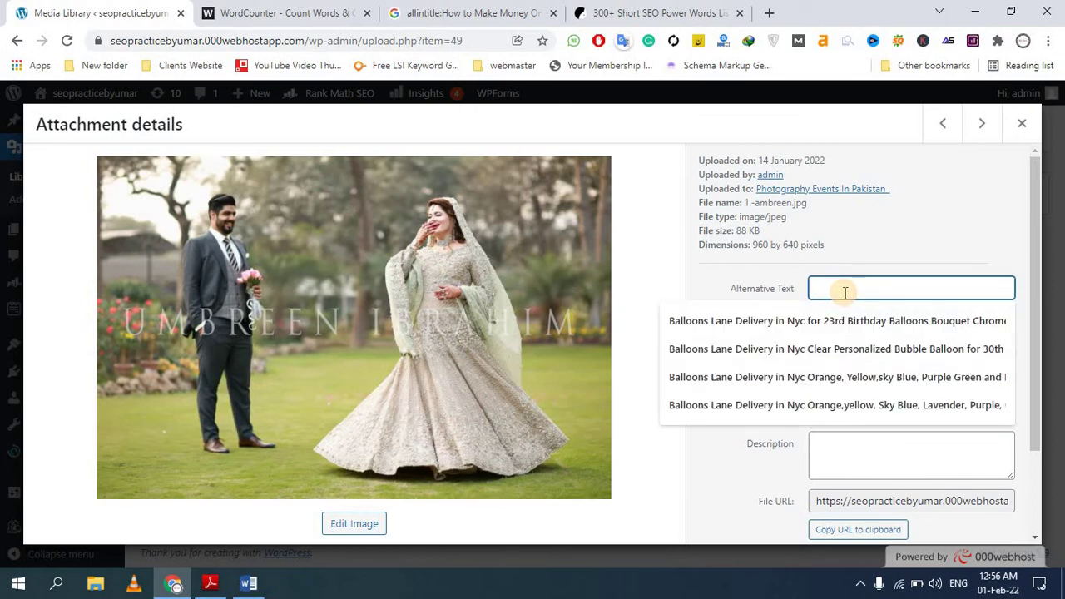
text(asjhah)
text(sh)
click(874, 352)
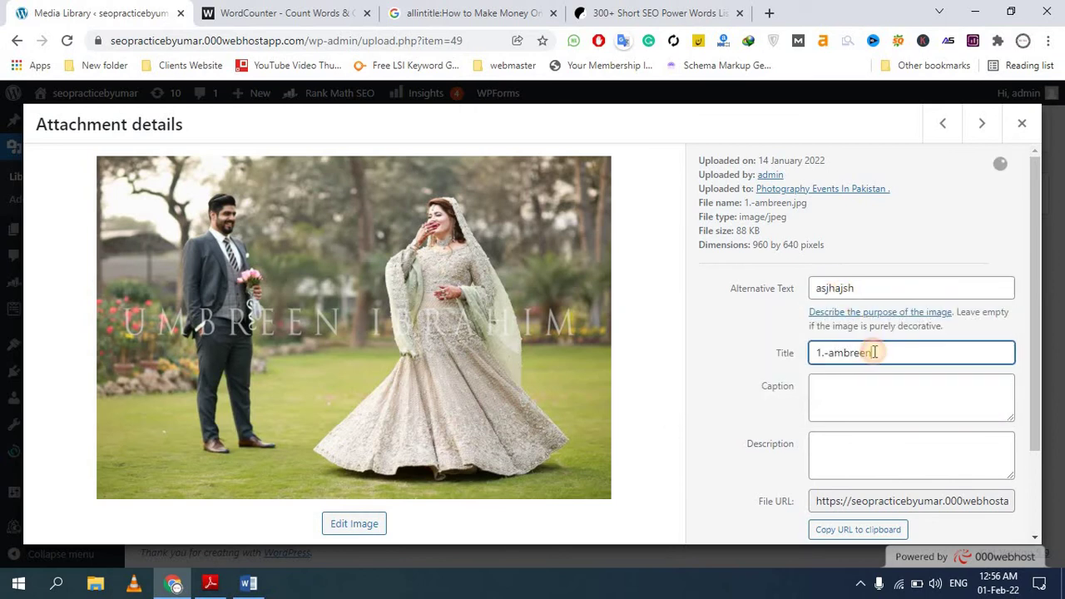
drag(879, 350, 826, 353)
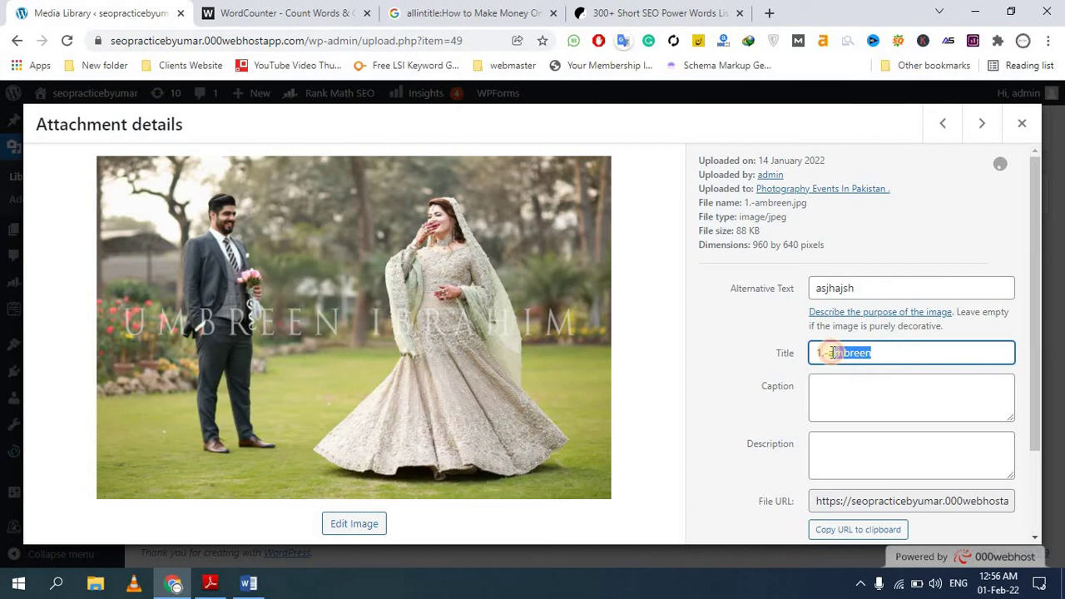
click(851, 395)
scroll(857, 412, down, 1)
click(861, 375)
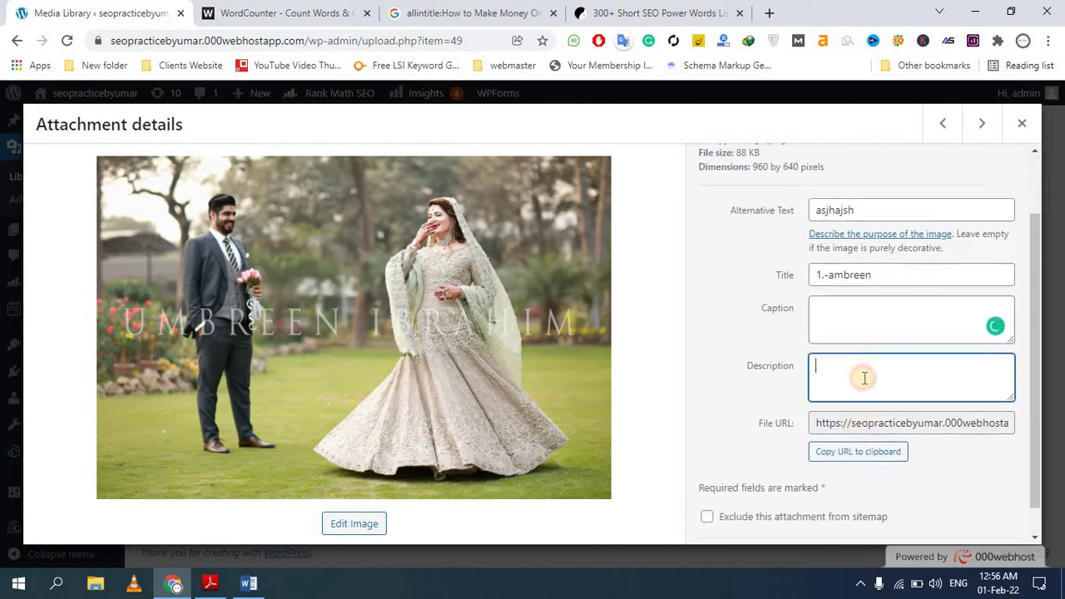
scroll(853, 282, up, 1)
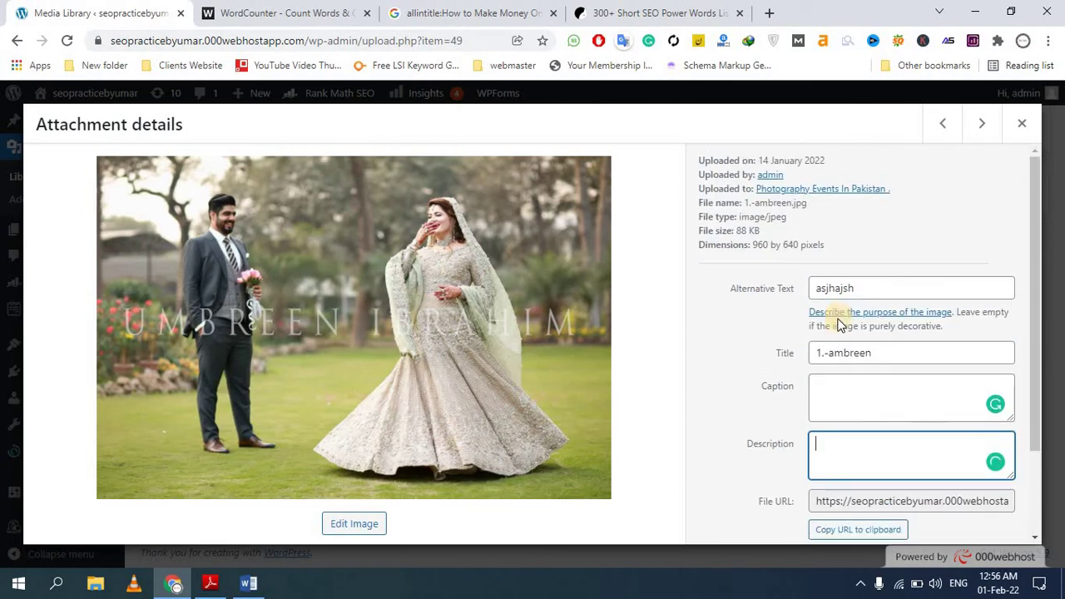
click(655, 189)
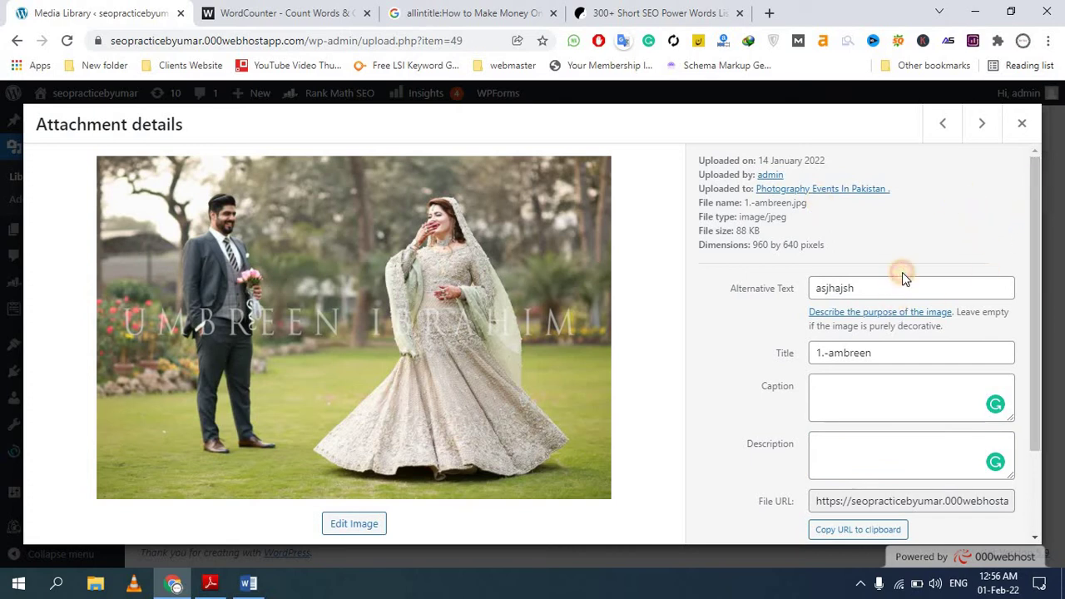
Step: Set the wedding couple image's alternative text to "How to learn seo" and replace its title with the same text
drag(884, 286, 799, 288)
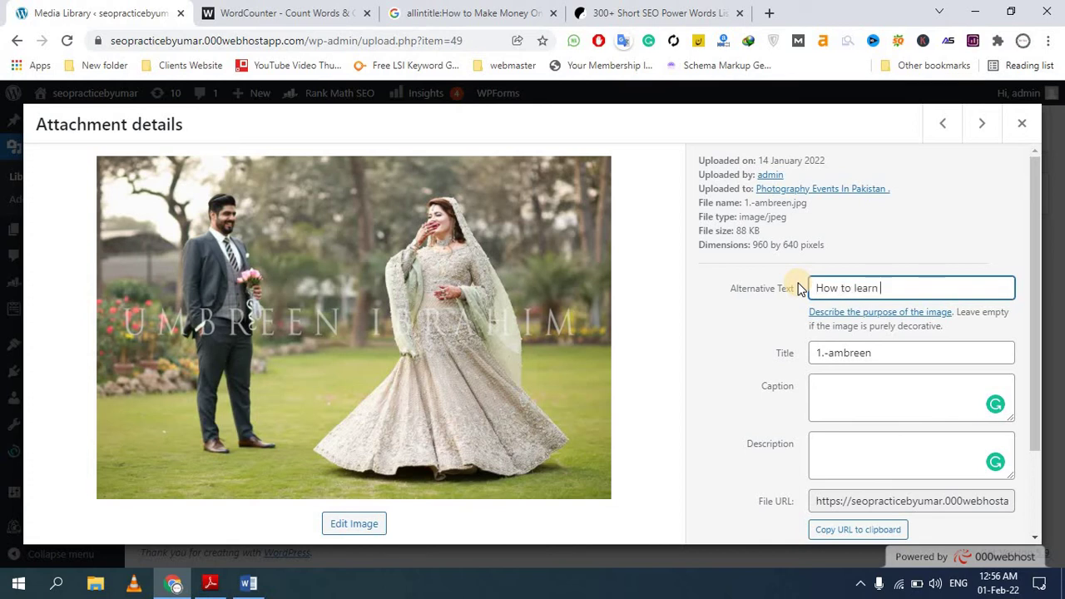
click(798, 288)
key(ctrl+c)
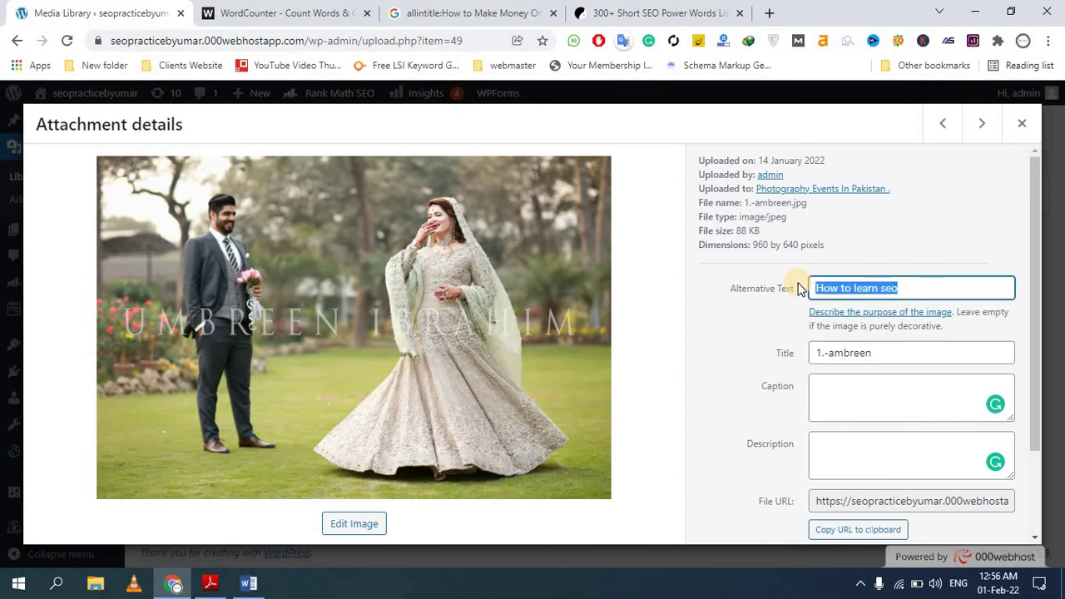
click(785, 355)
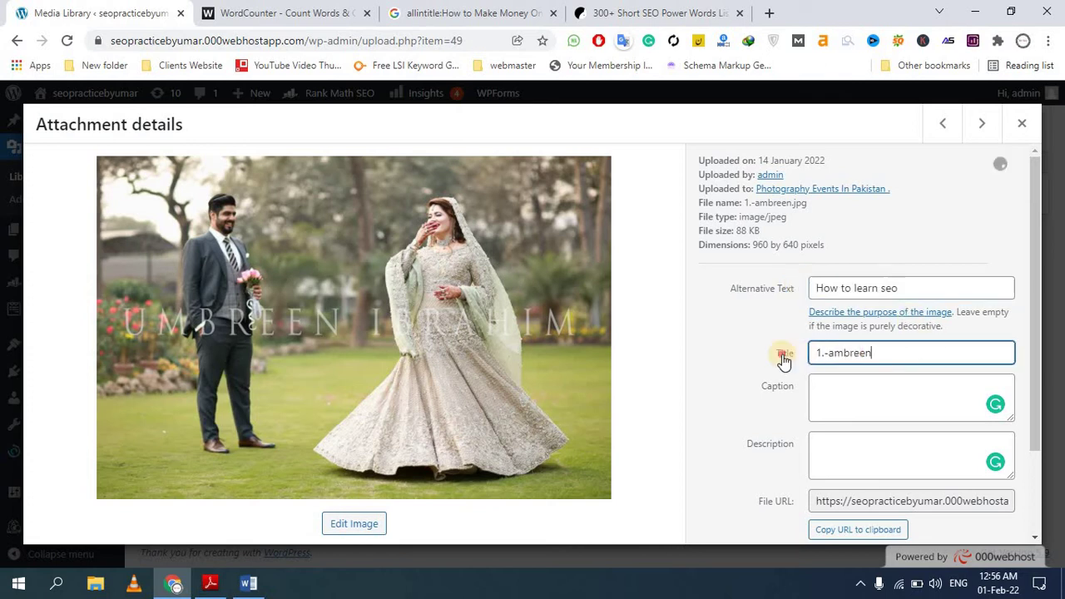
key(ctrl+v)
Step: Fill the image's caption and description with "How to learn seo" and close the attachment details
click(844, 405)
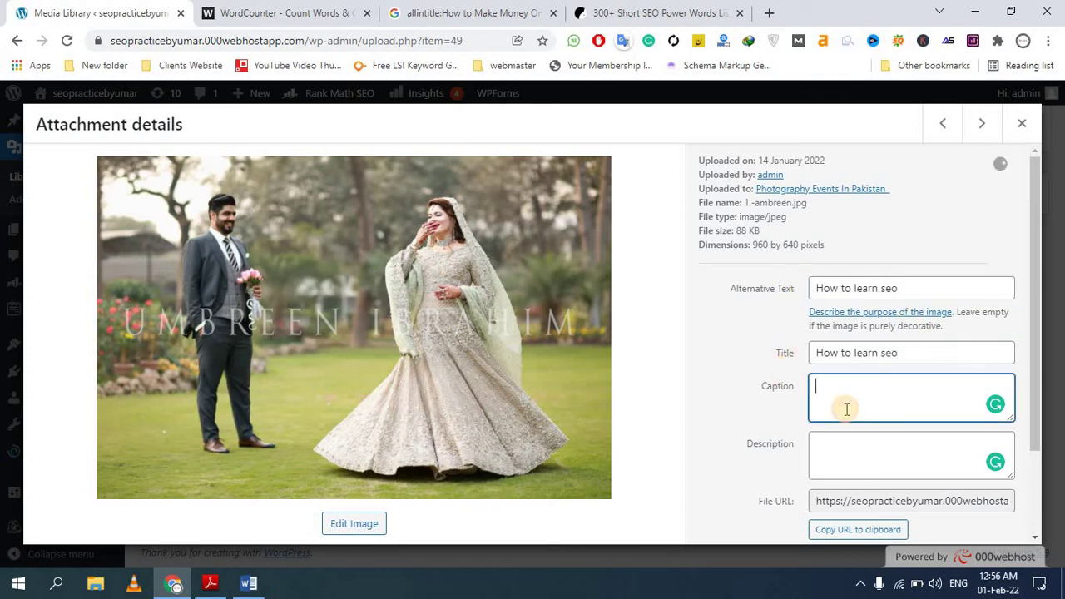
key(ctrl+v)
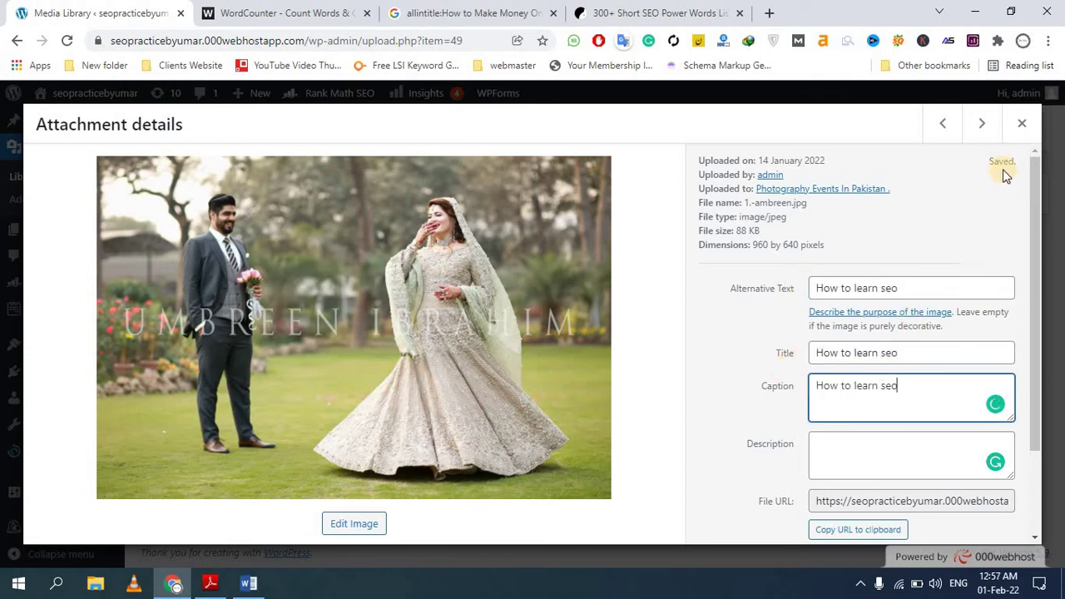
click(844, 452)
key(ctrl+v)
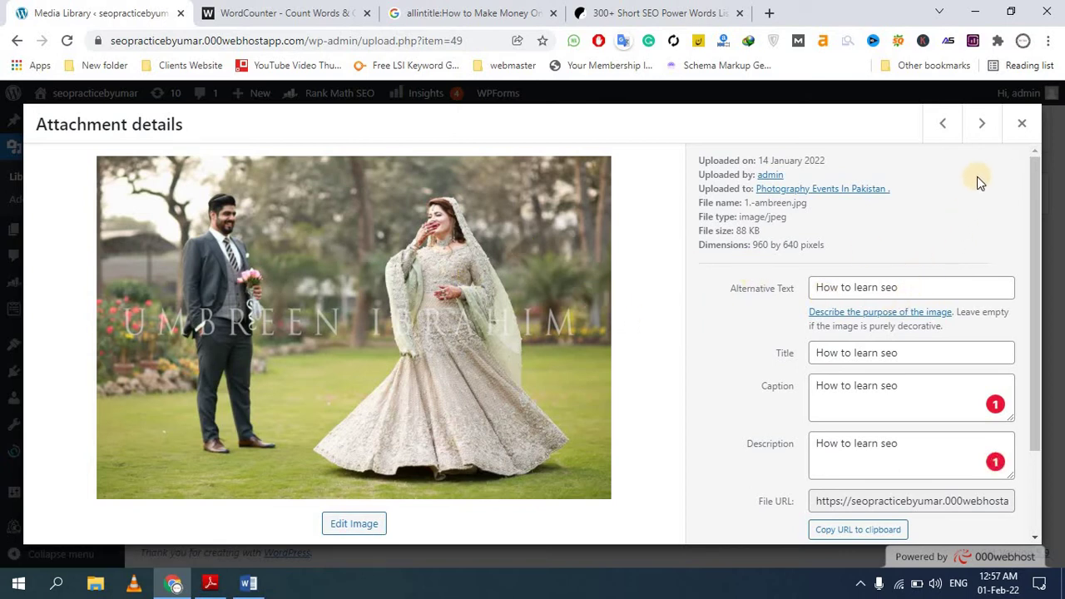
click(1022, 126)
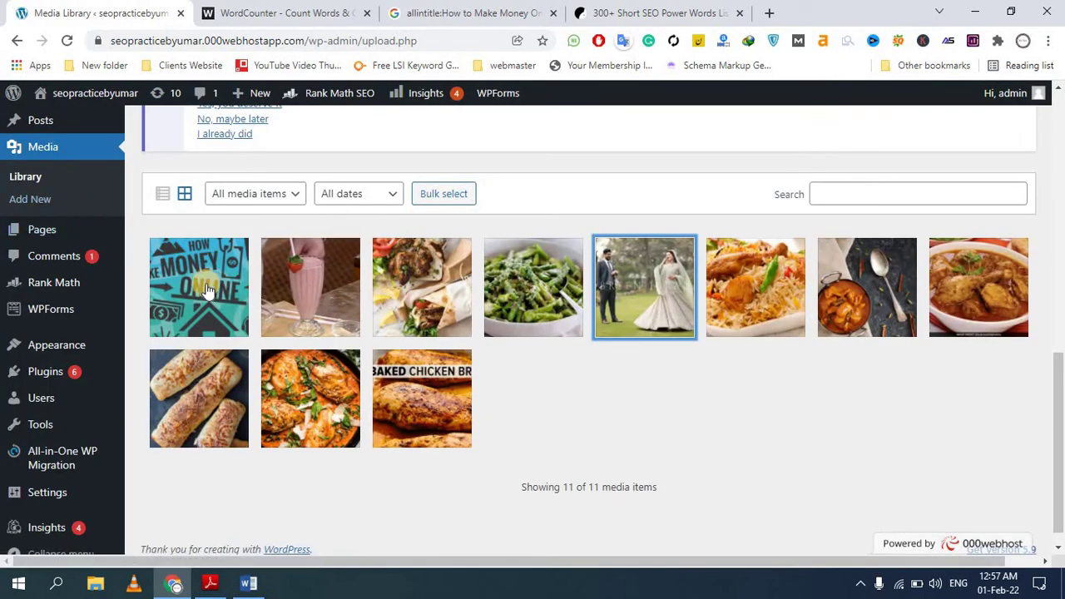
scroll(162, 279, down, 1)
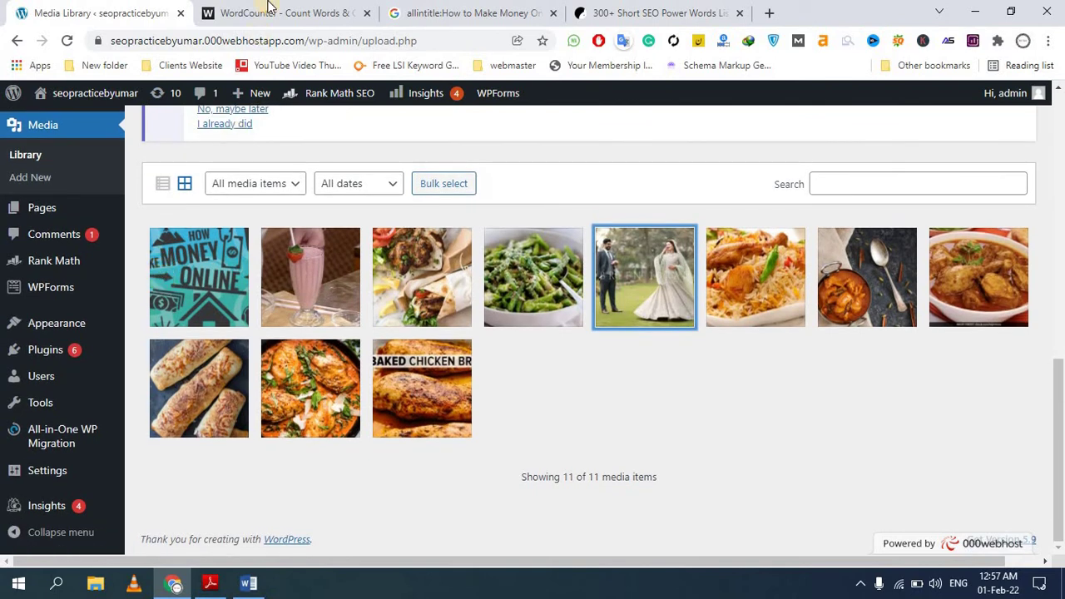
Step: Close the allintitle Google search and SEO power words pages and return to the Media Library
click(316, 13)
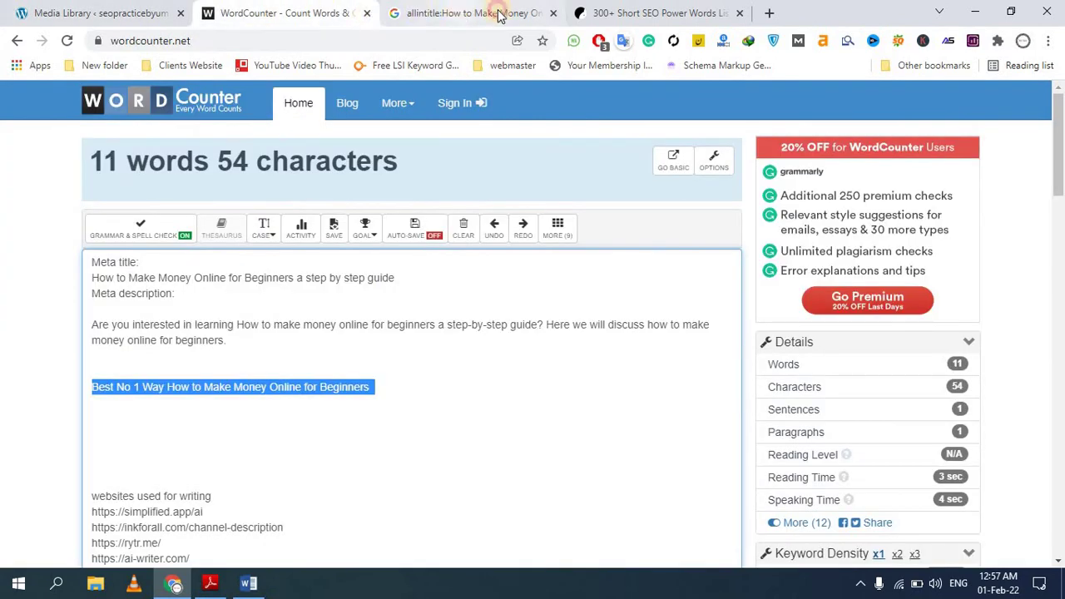
click(541, 13)
click(553, 13)
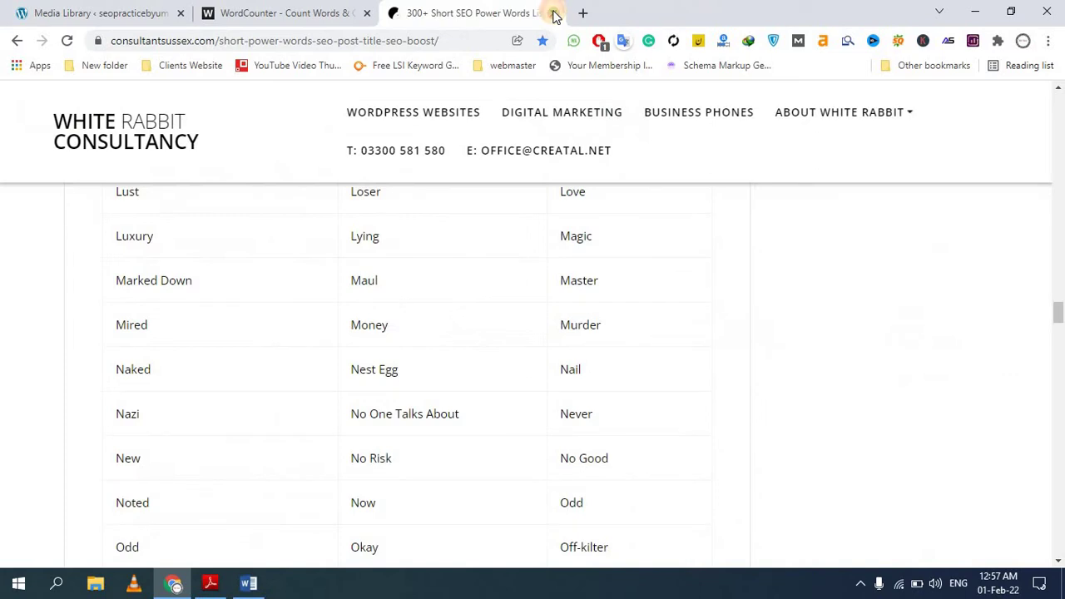
click(554, 13)
click(108, 10)
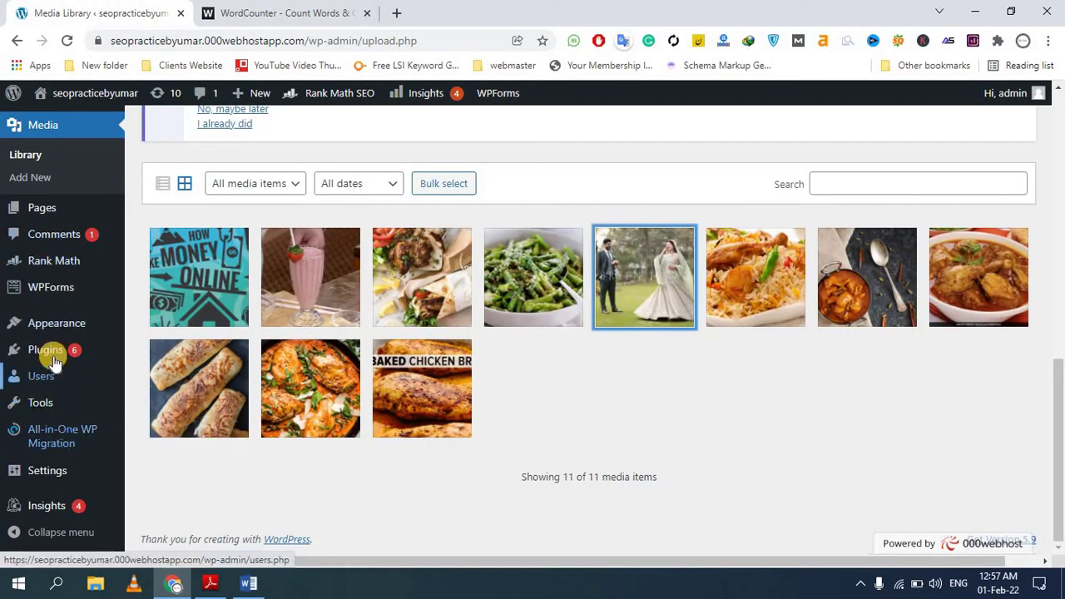
Step: Search the plugins available to add for "yoast seo" and look through the SEO plugins offered
mouse_move(48, 352)
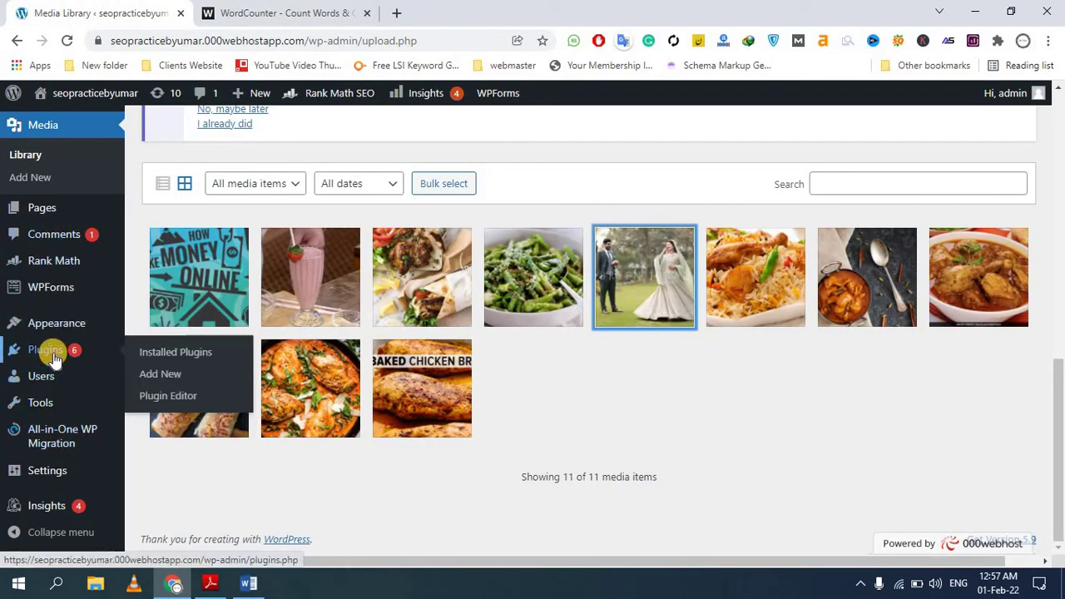
click(164, 376)
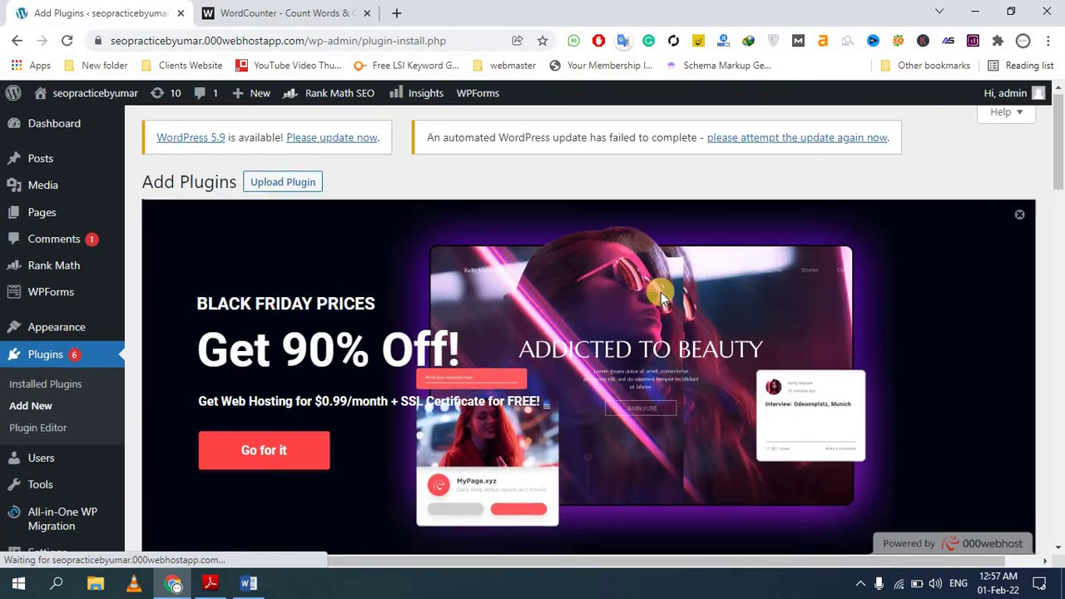
scroll(657, 296, down, 10)
click(864, 239)
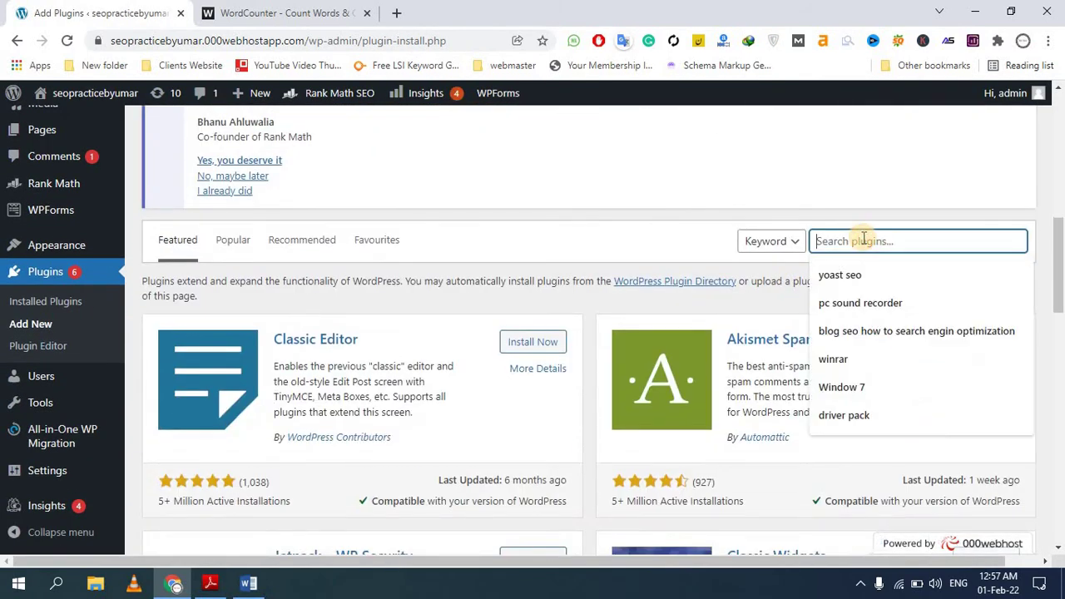
click(863, 275)
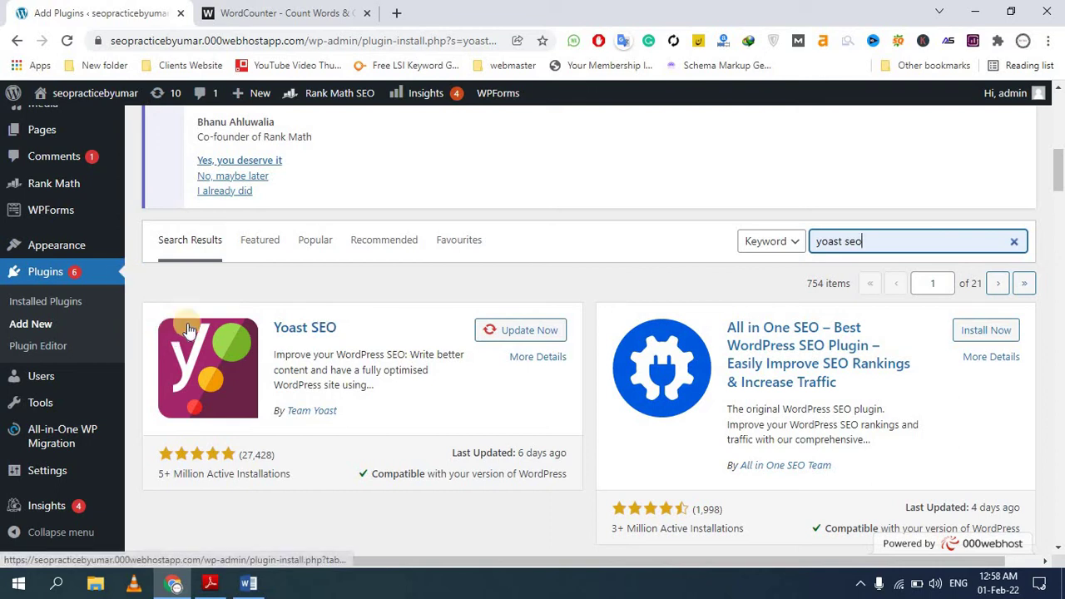
scroll(181, 333, down, 5)
scroll(180, 333, down, 6)
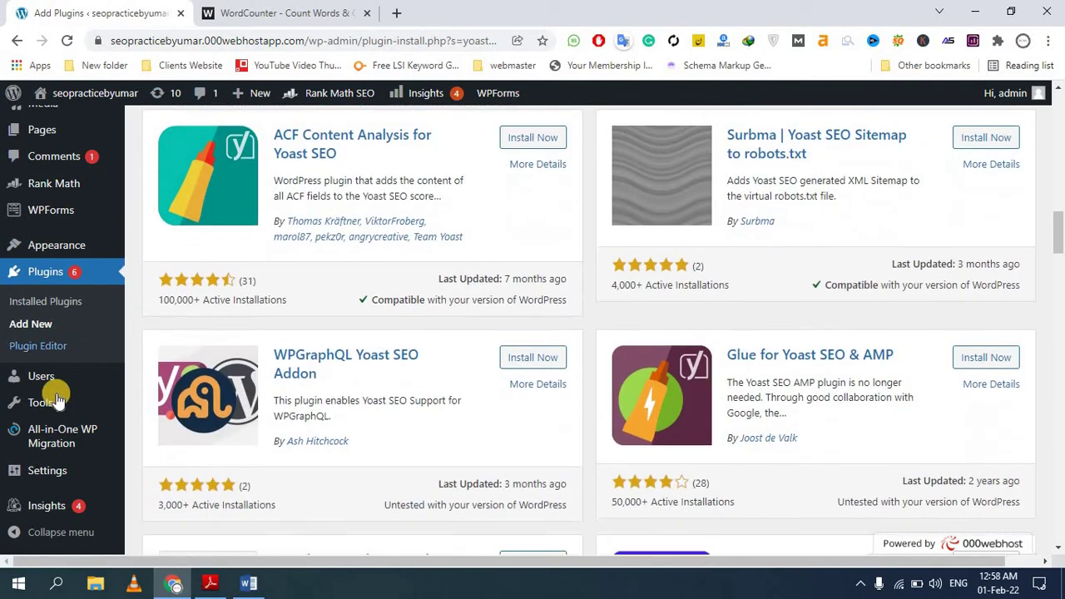
scroll(75, 241, up, 6)
mouse_move(54, 214)
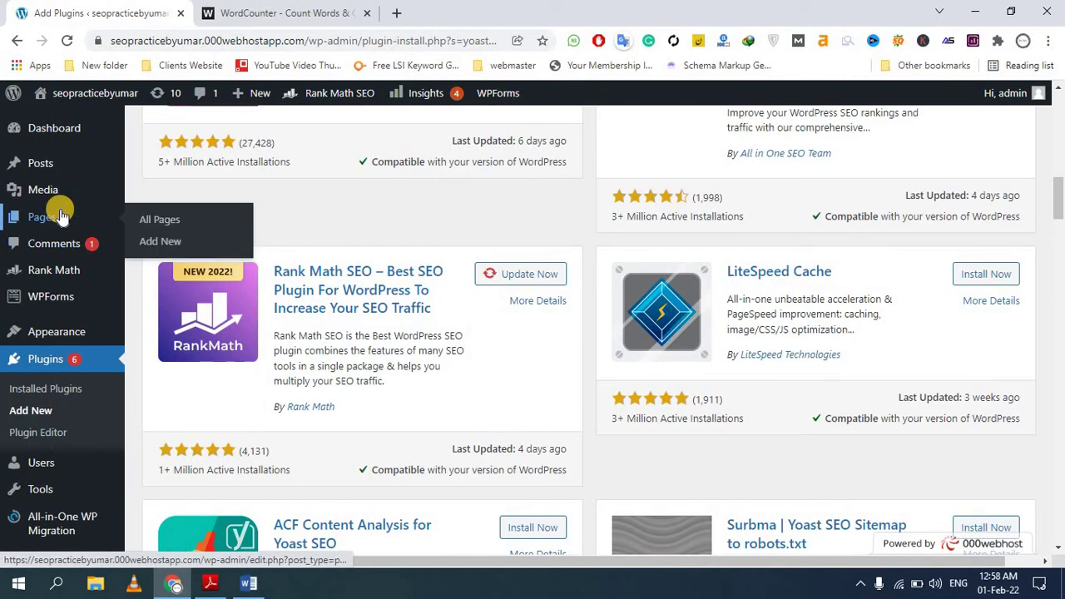
Step: Open the Privacy Policy draft for editing in a new tab from the list of all pages
click(159, 221)
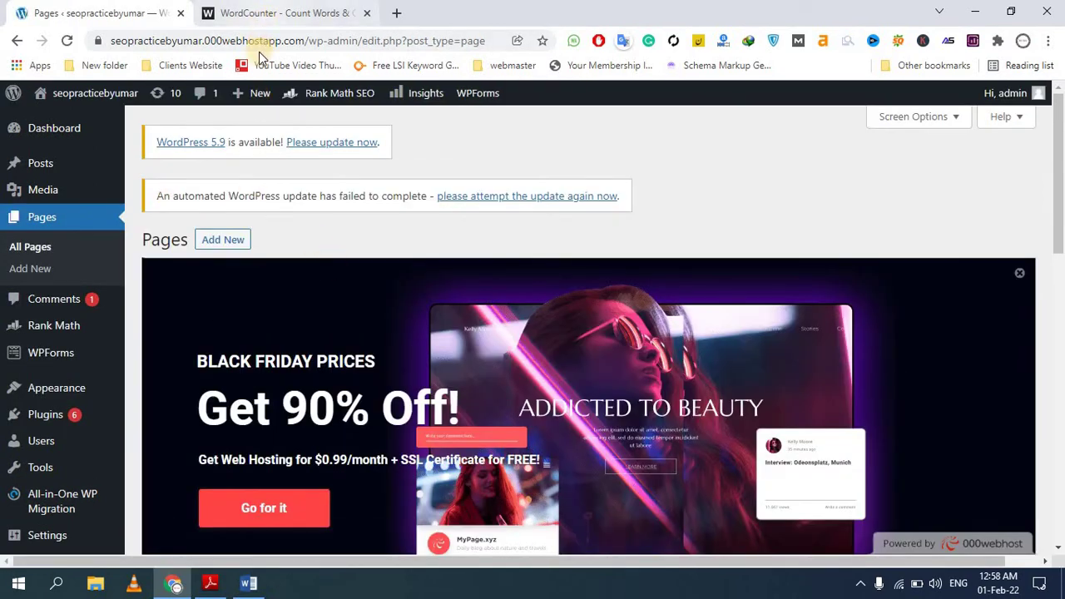
scroll(265, 117, down, 2)
scroll(265, 116, down, 12)
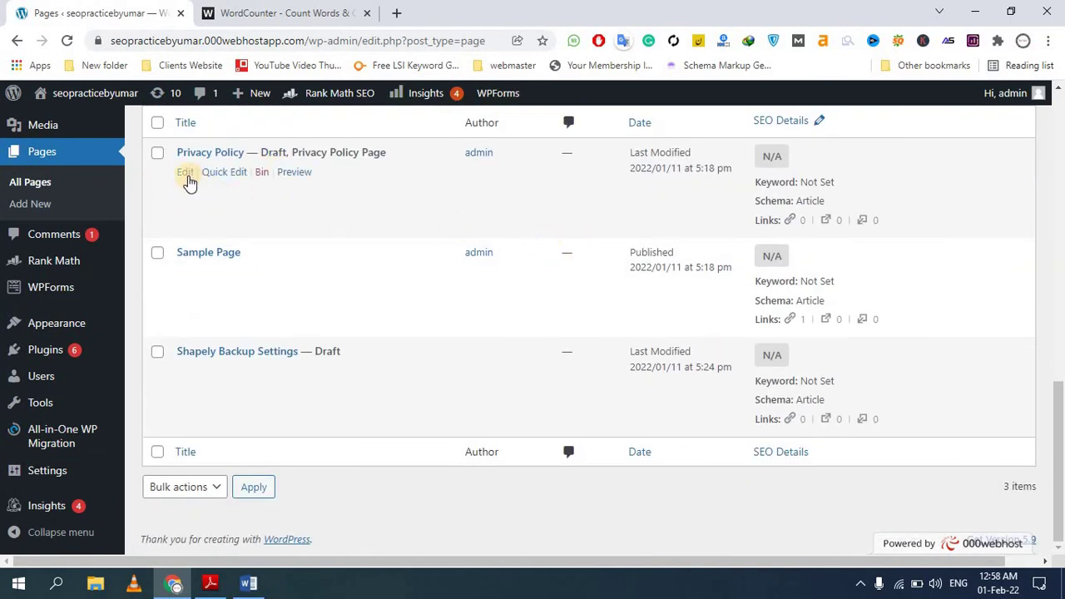
right_click(188, 180)
click(218, 188)
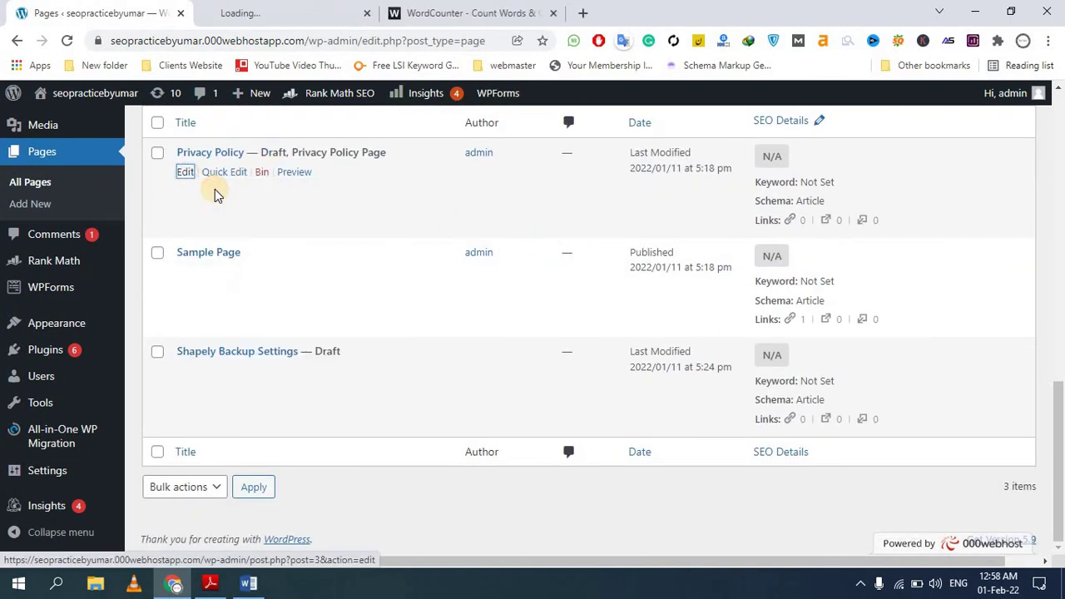
click(286, 9)
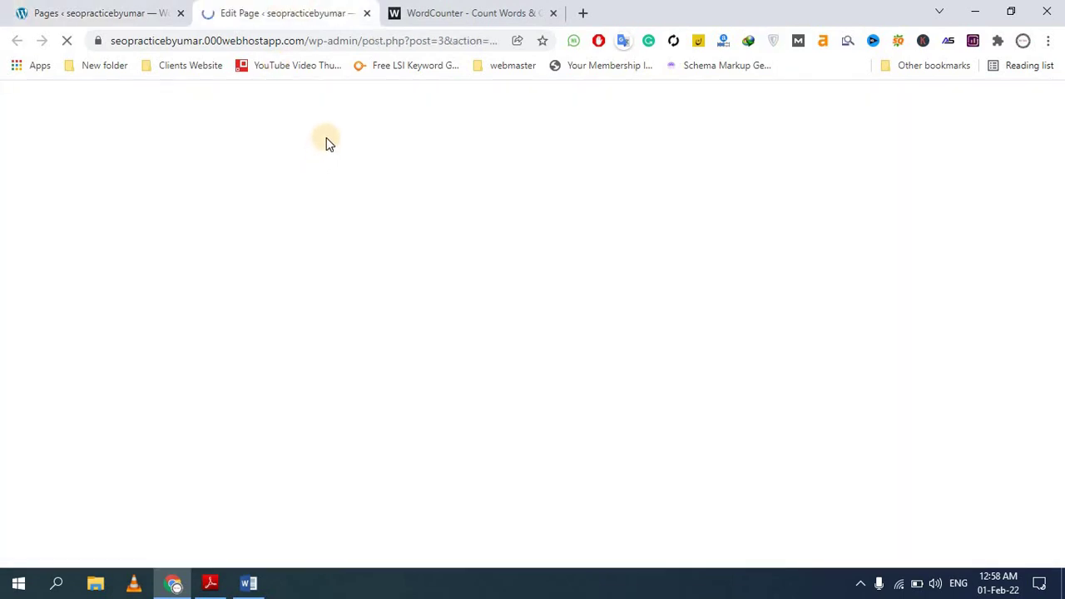
click(475, 10)
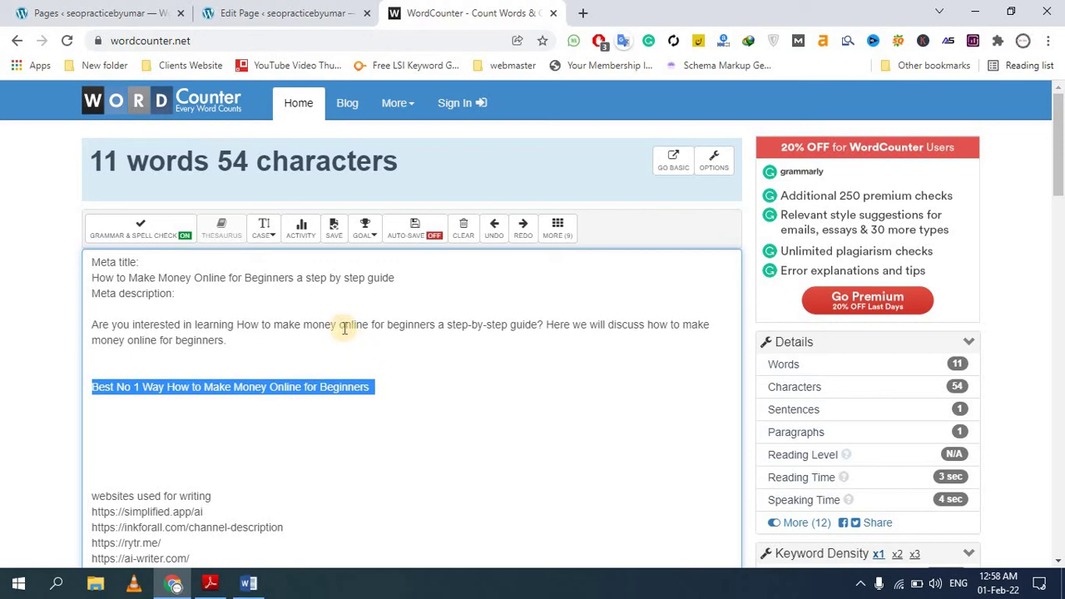
Step: Look over the Privacy Policy page's text and open its Rank Math snippet for editing
click(311, 13)
scroll(261, 287, down, 1)
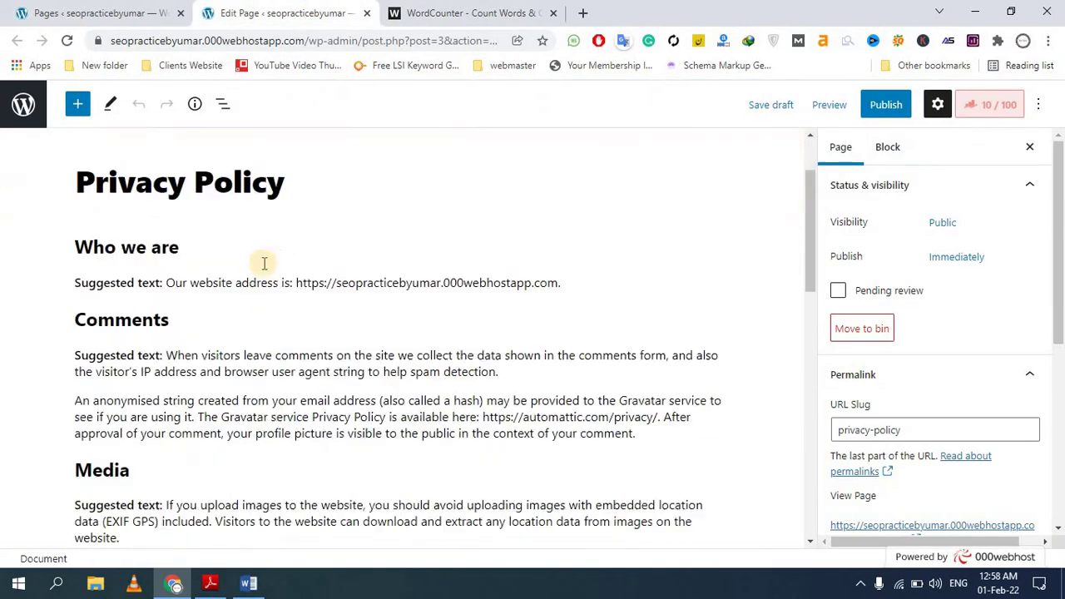
scroll(670, 316, down, 3)
scroll(906, 258, down, 1)
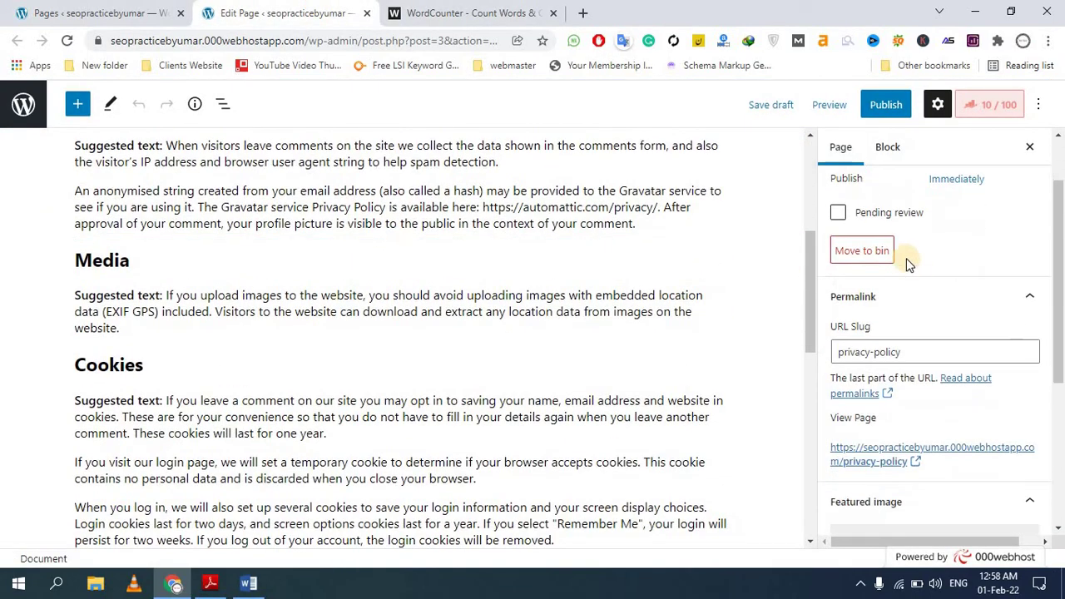
scroll(906, 239, up, 1)
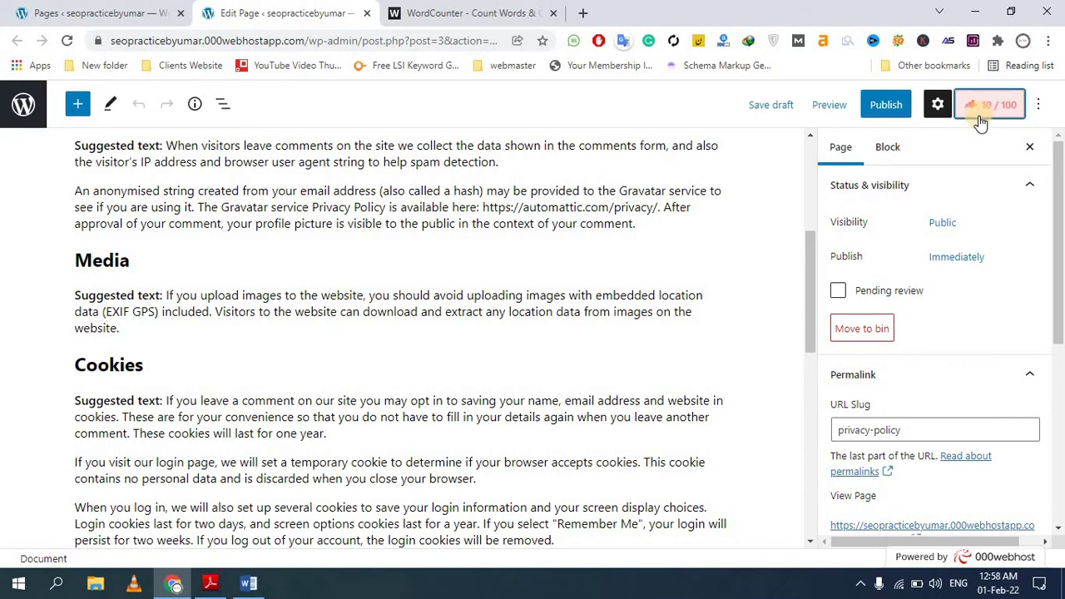
click(990, 104)
click(852, 351)
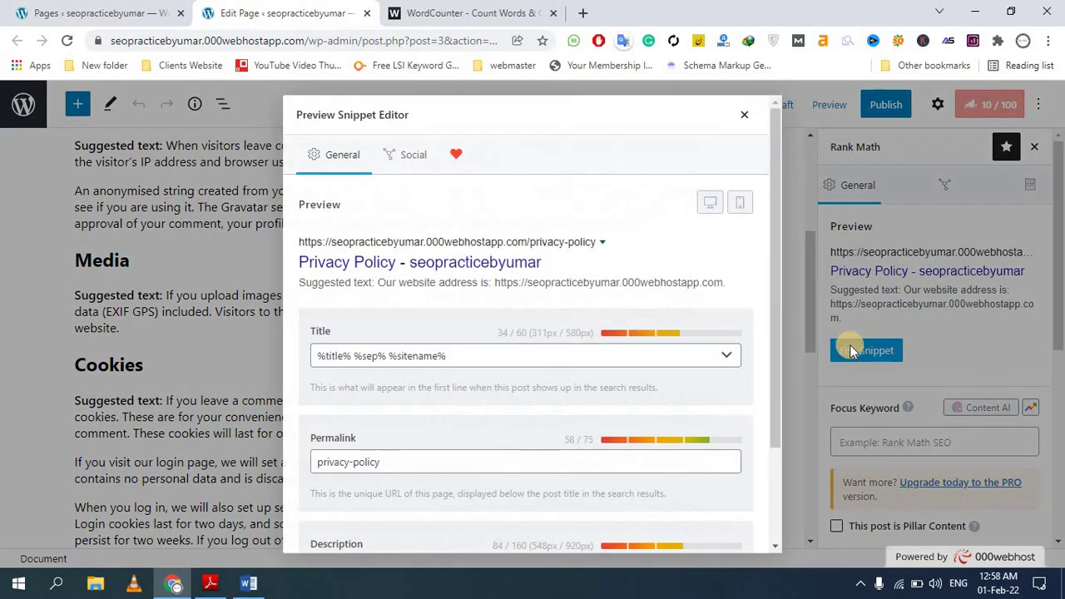
Step: Copy "Privacy Policy" from the snippet preview and replace the make-money-online title, description and heading notes in WordCounter with it
drag(394, 263, 295, 265)
key(ctrl+c)
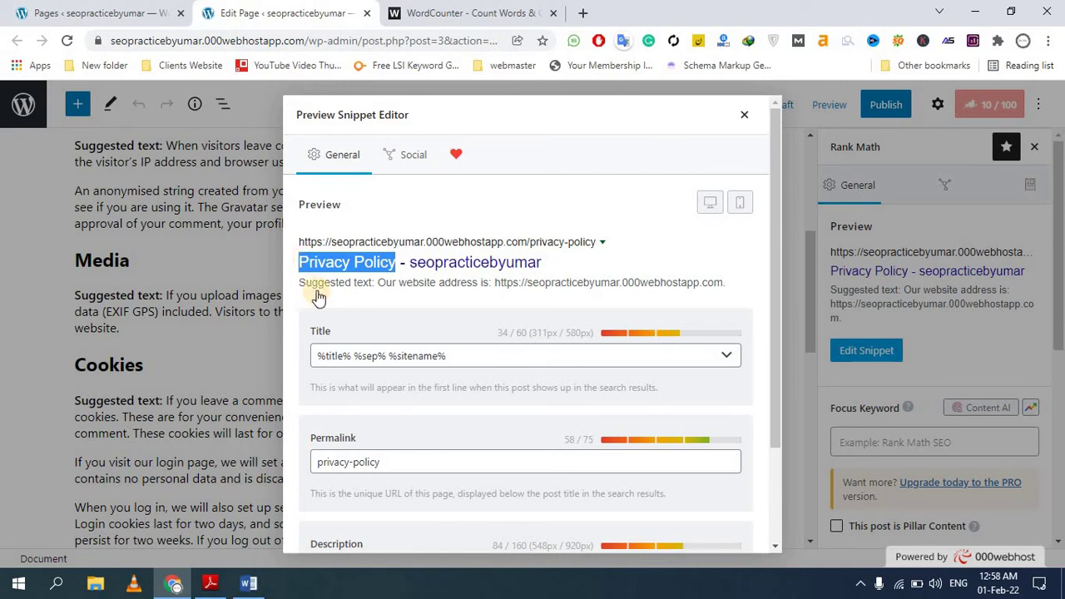
click(466, 13)
click(175, 340)
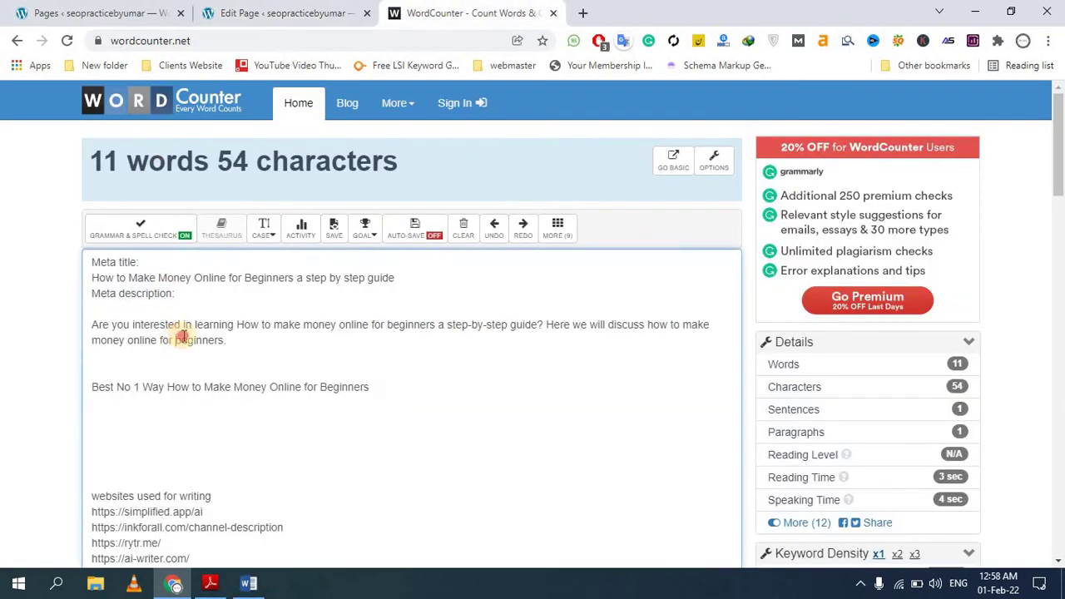
click(377, 387)
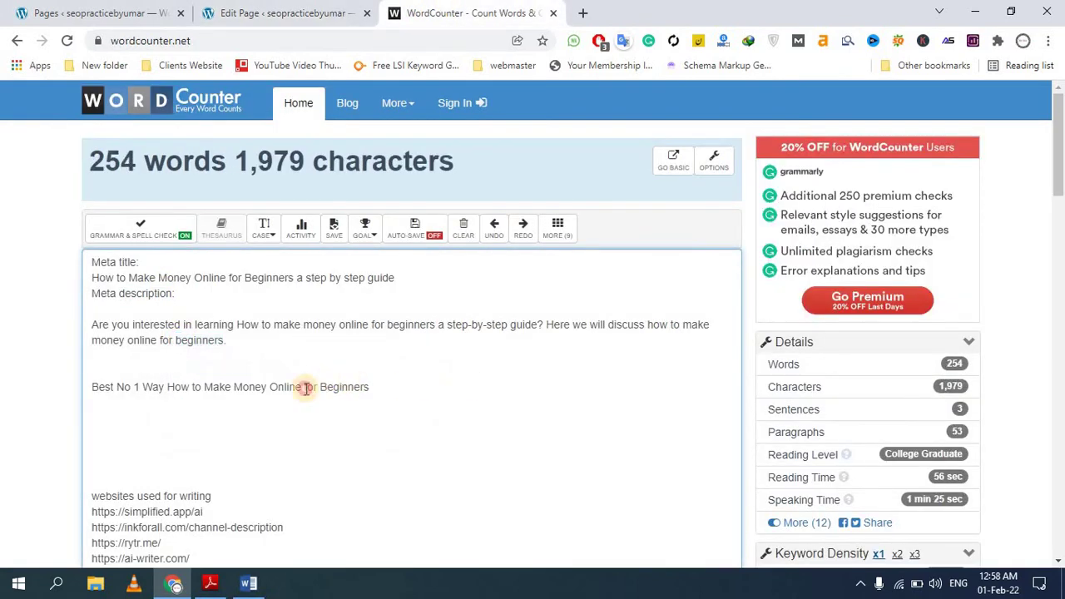
drag(374, 387, 78, 254)
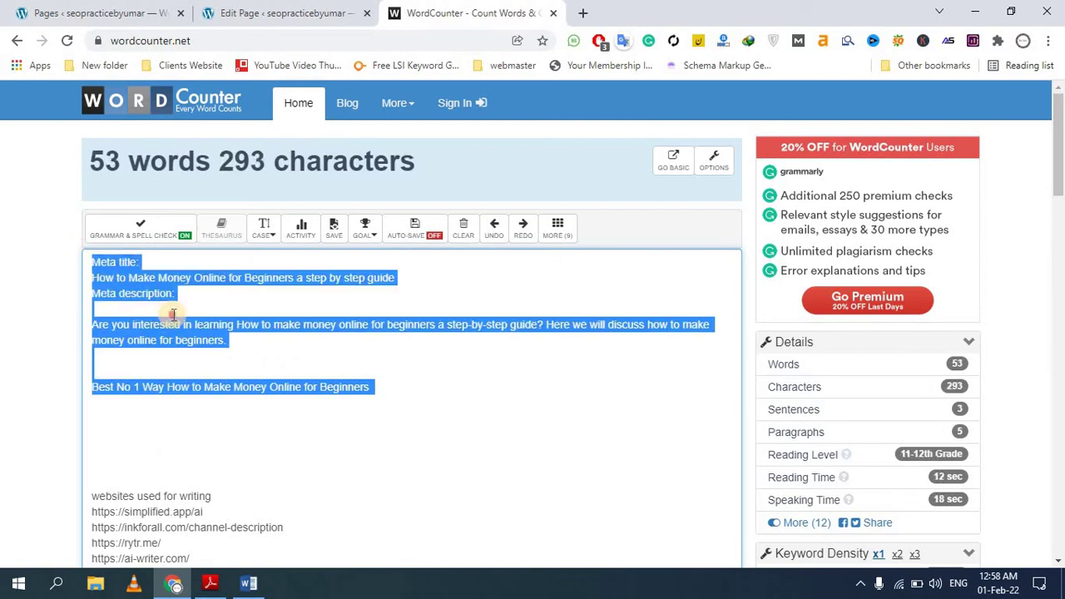
click(341, 381)
drag(376, 387, 83, 280)
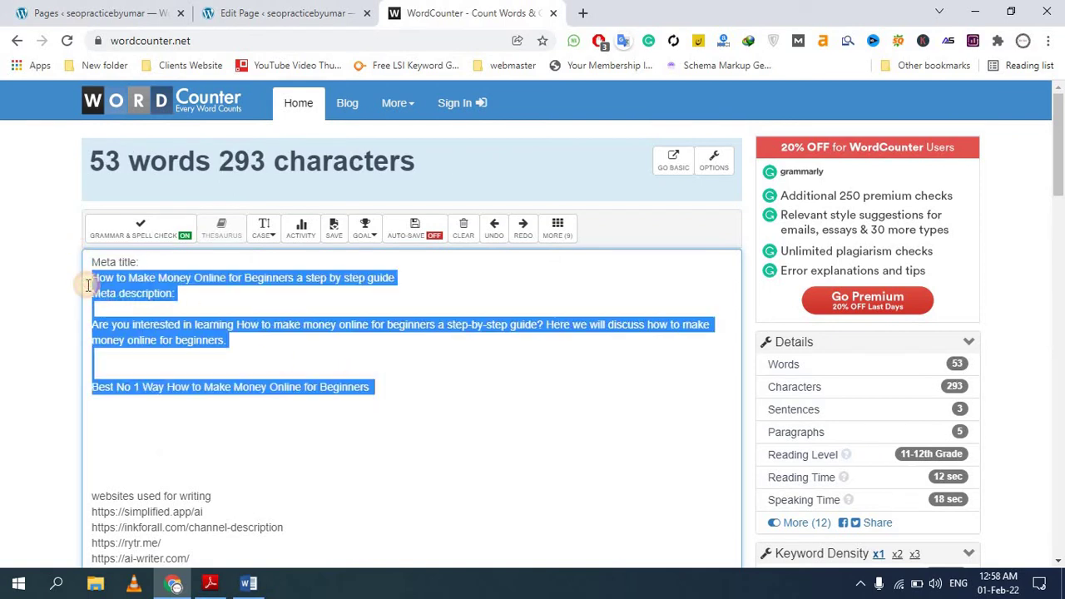
key(ctrl+v)
click(211, 285)
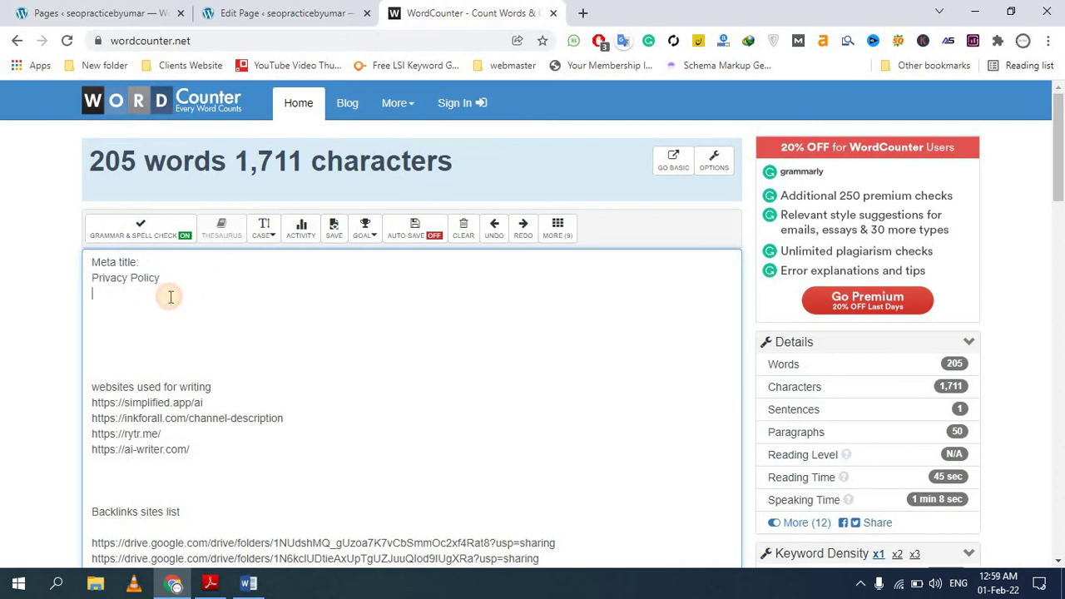
Step: Add a "|" separator after "Privacy Policy" in the WordCounter notes and check the title in the snippet preview
drag(172, 278, 69, 283)
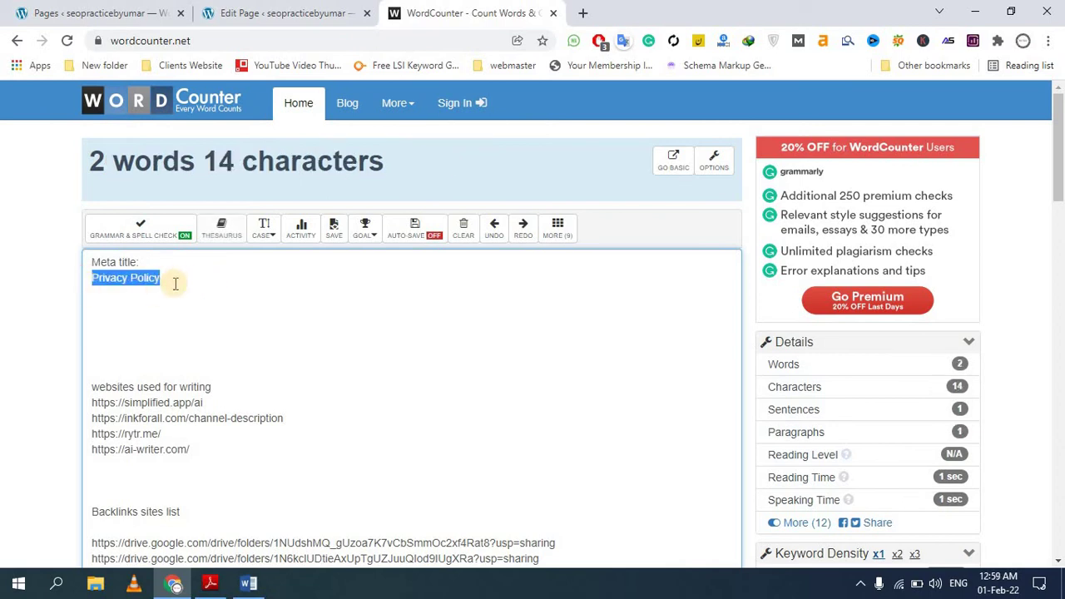
click(208, 285)
text(\)
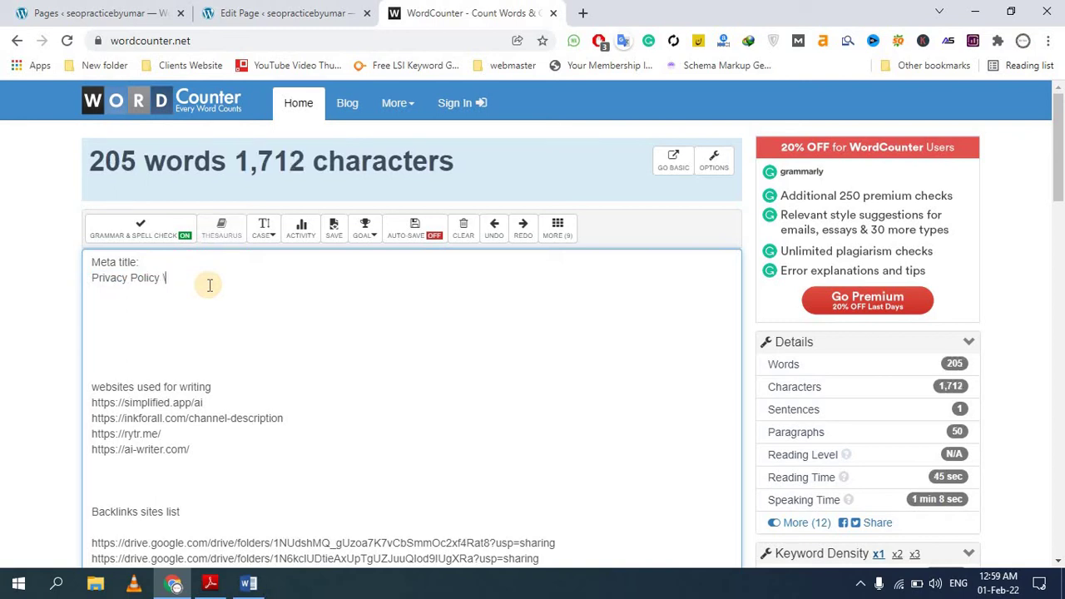
text(|)
click(267, 13)
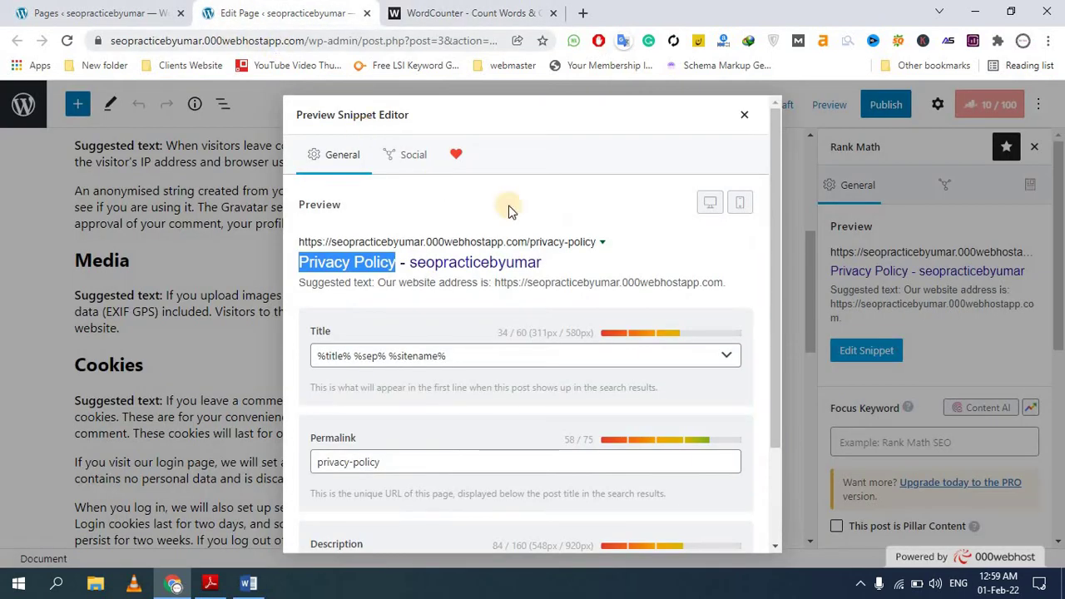
click(516, 12)
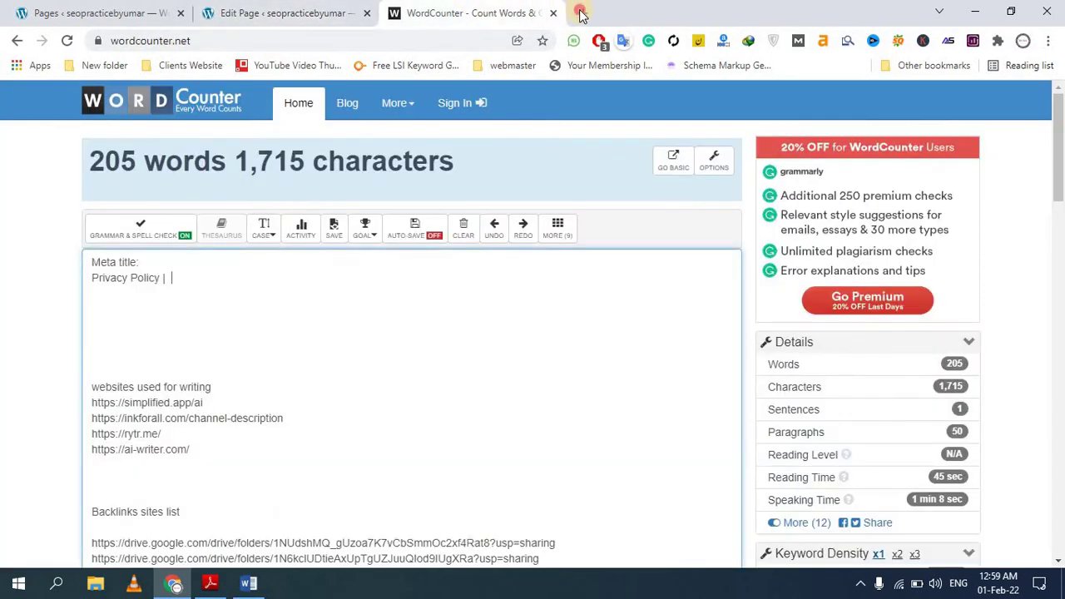
Step: Search Google for "seo privacy policy" in a new tab
click(580, 14)
text(all)
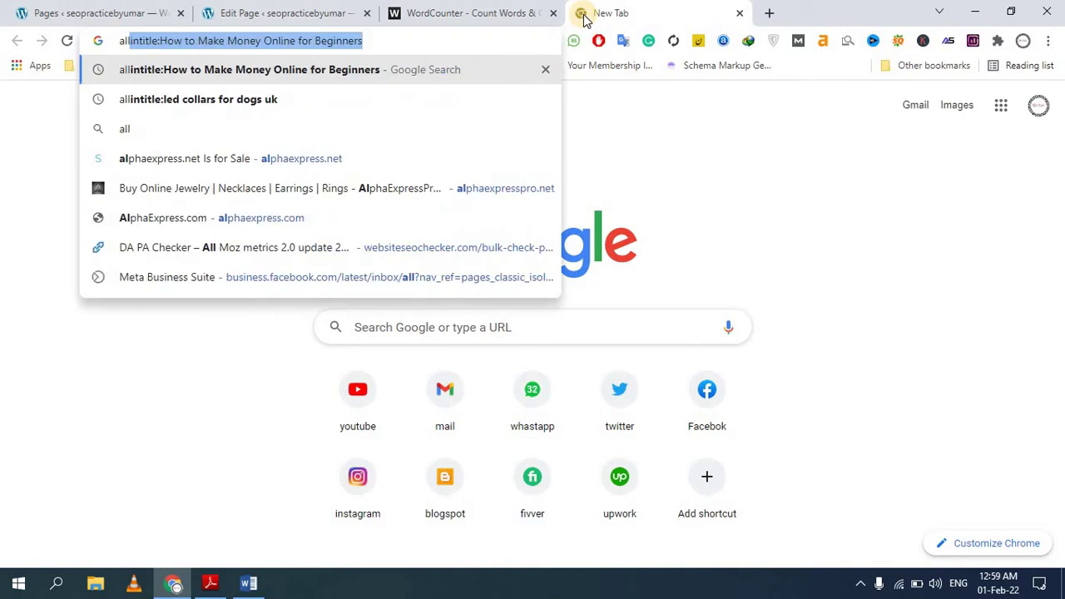
text(intitle:)
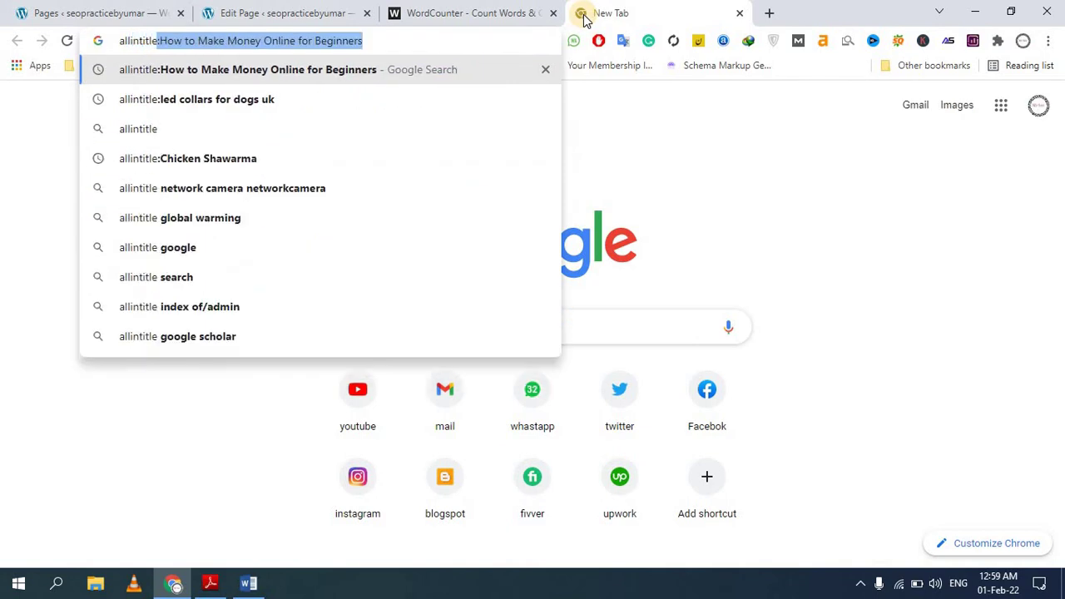
key(ctrl+a)
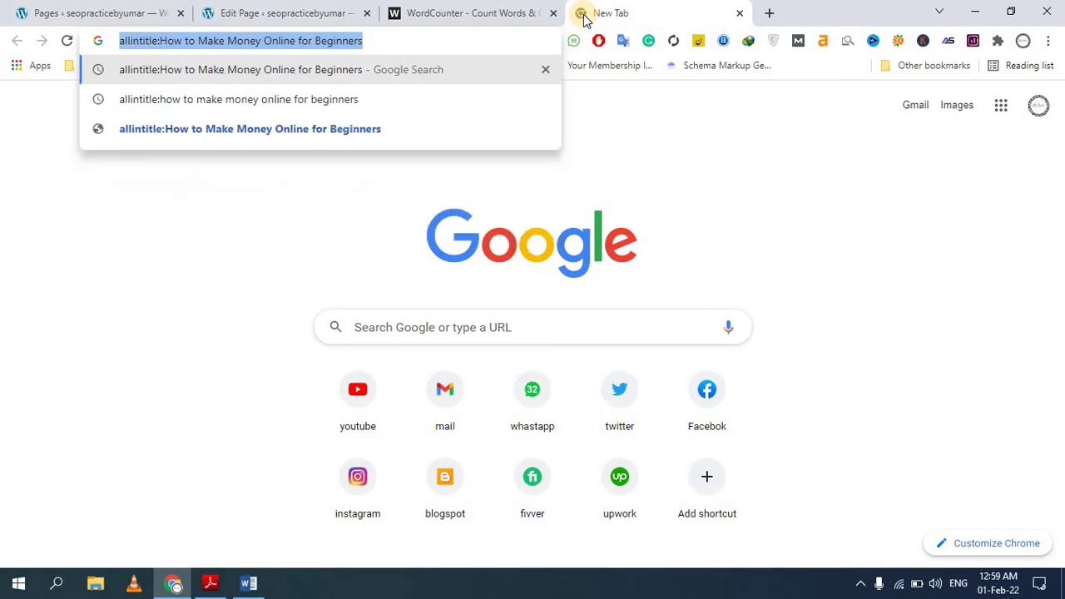
text(seo )
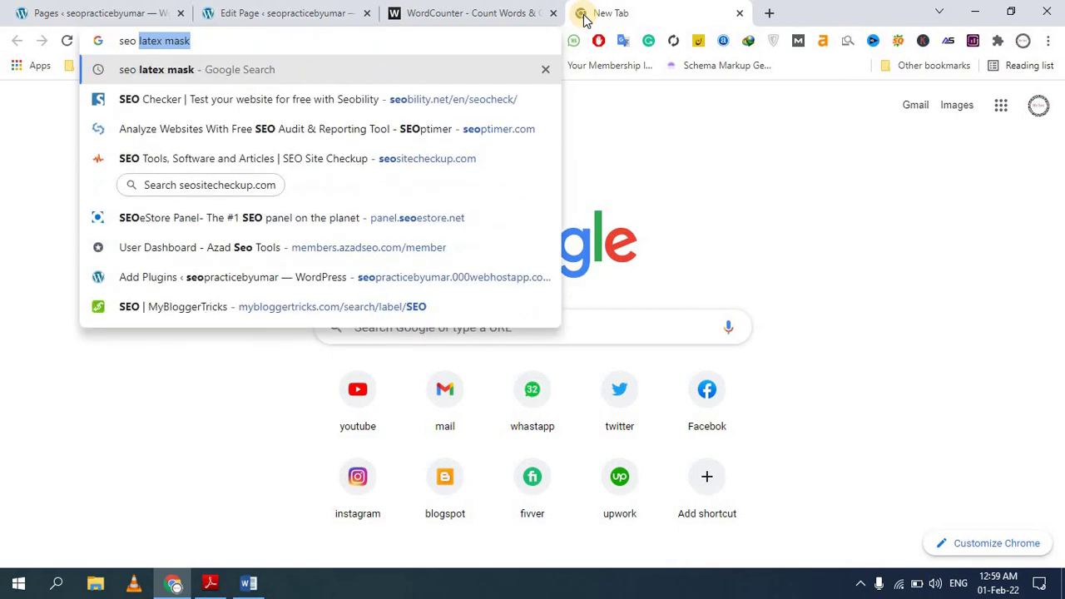
text(pro)
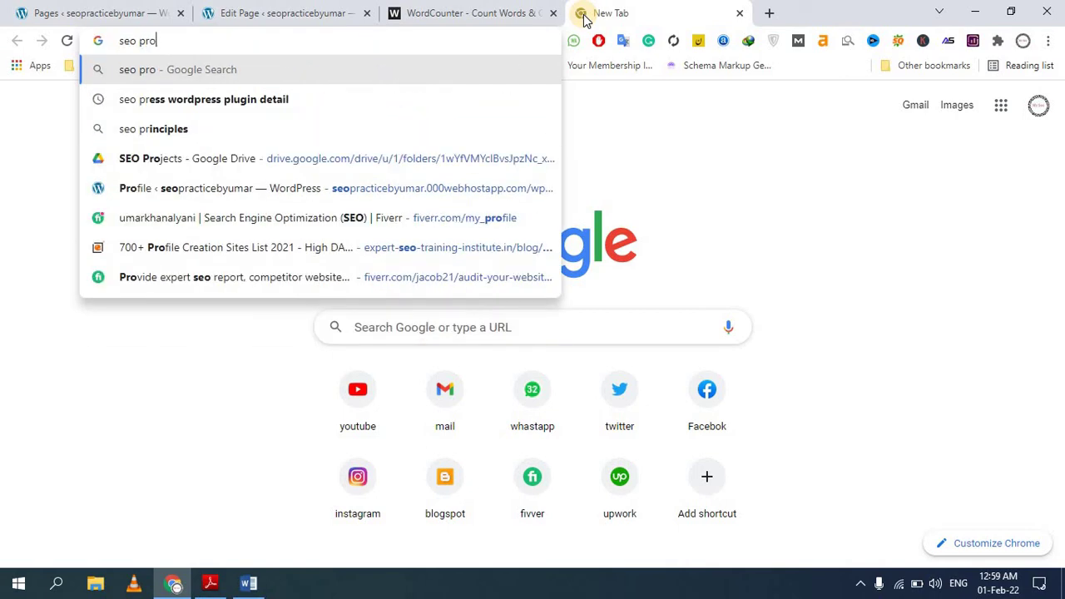
text(vcy policy)
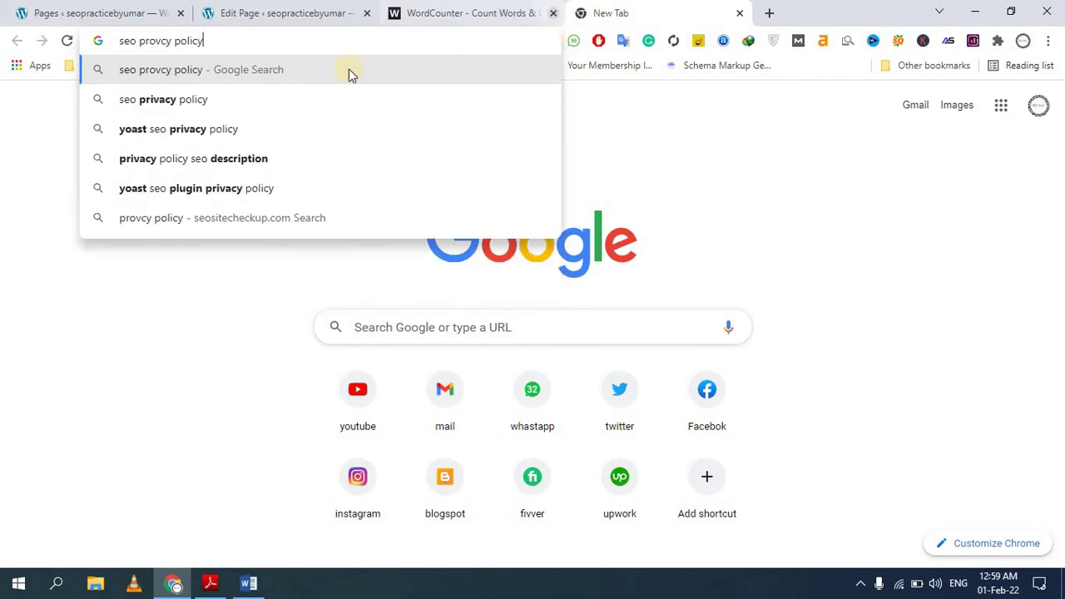
click(202, 97)
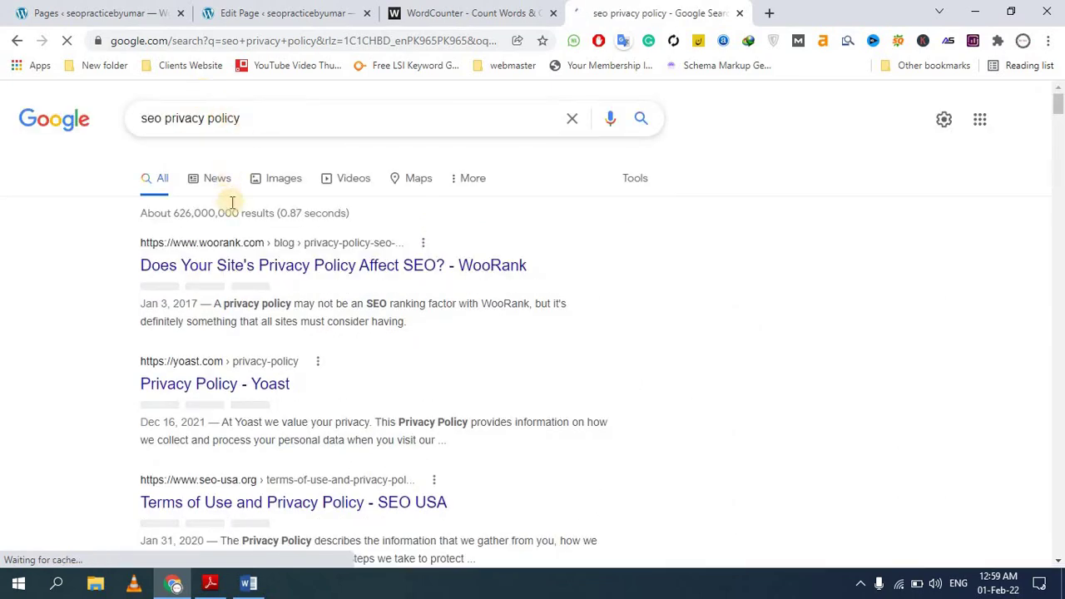
Step: Open the WooRank article on privacy policies and SEO, skim it, dismiss its SEO score popup and return to the results
scroll(250, 200, down, 1)
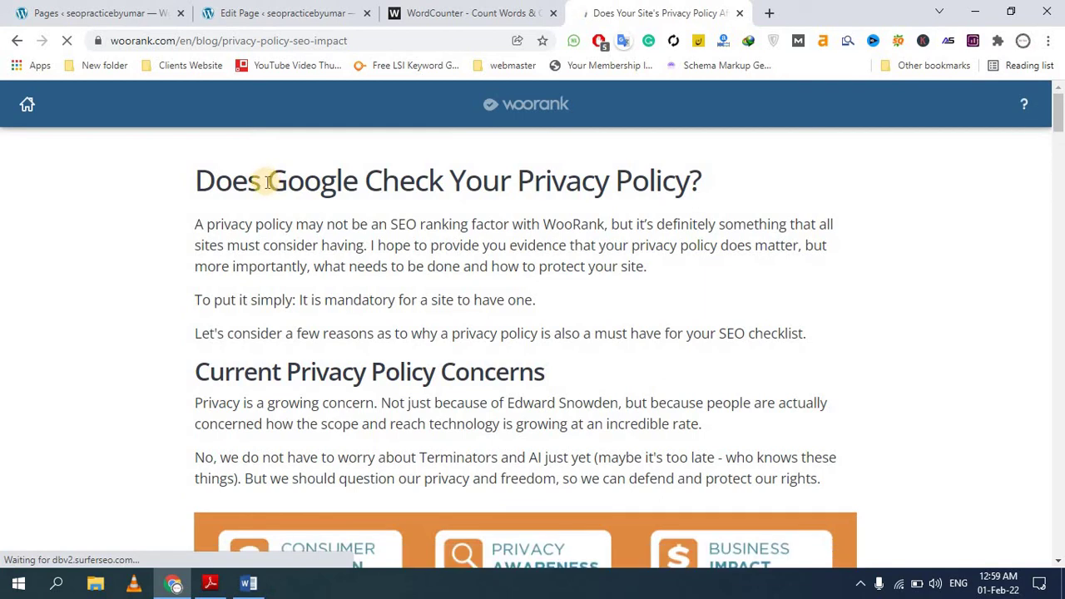
scroll(265, 182, down, 7)
scroll(261, 179, down, 3)
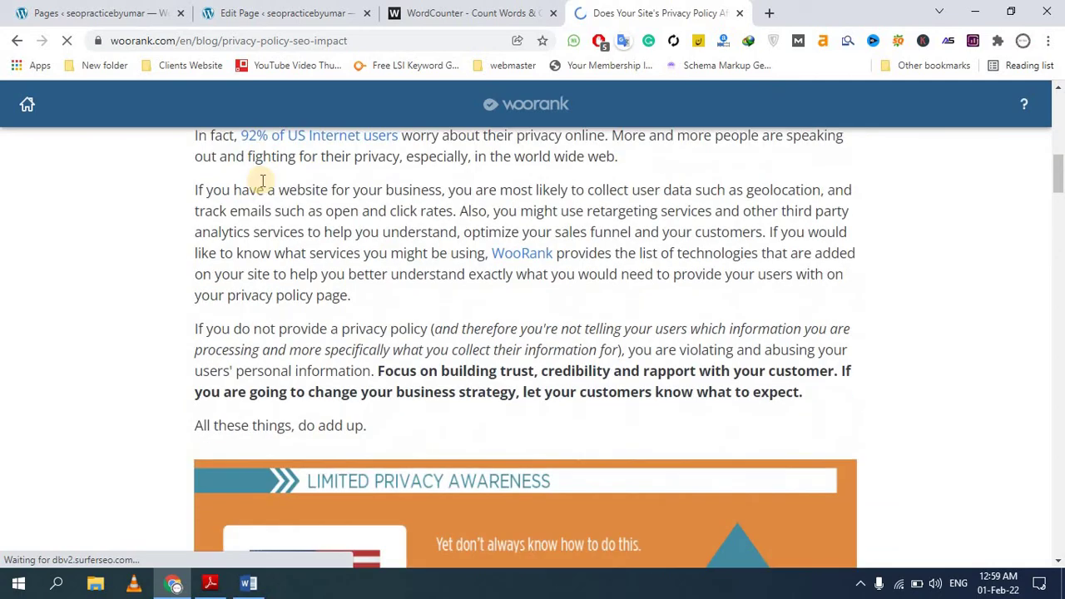
scroll(261, 178, up, 6)
scroll(261, 175, up, 4)
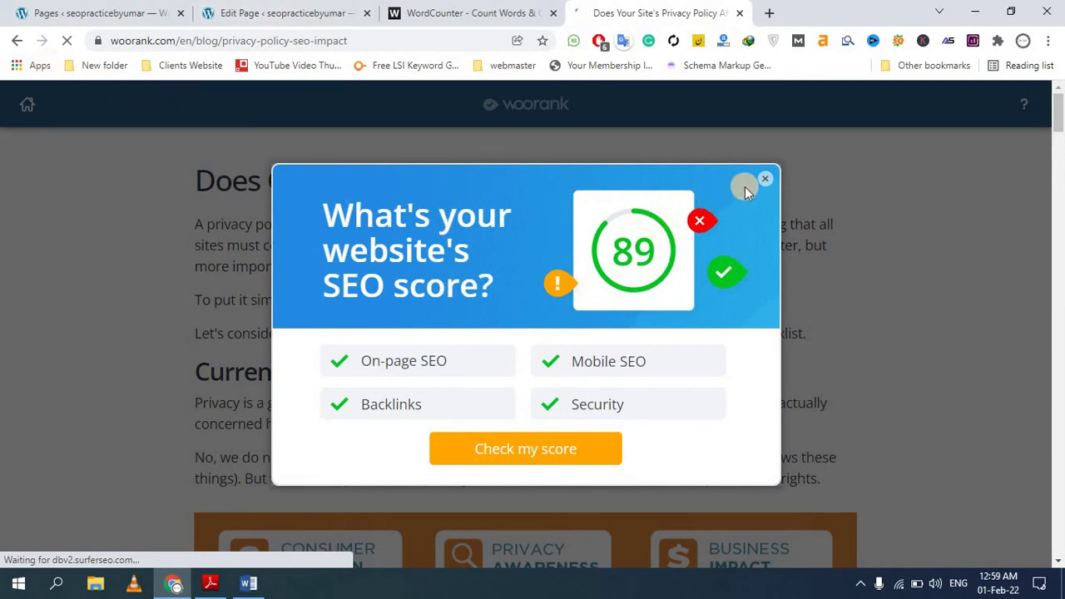
click(764, 181)
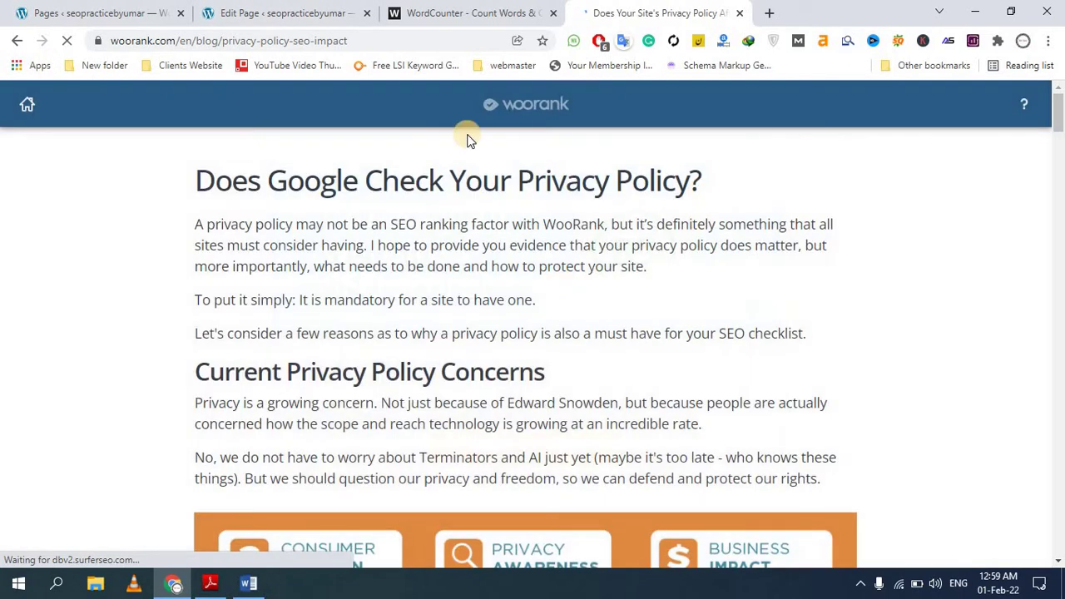
click(13, 43)
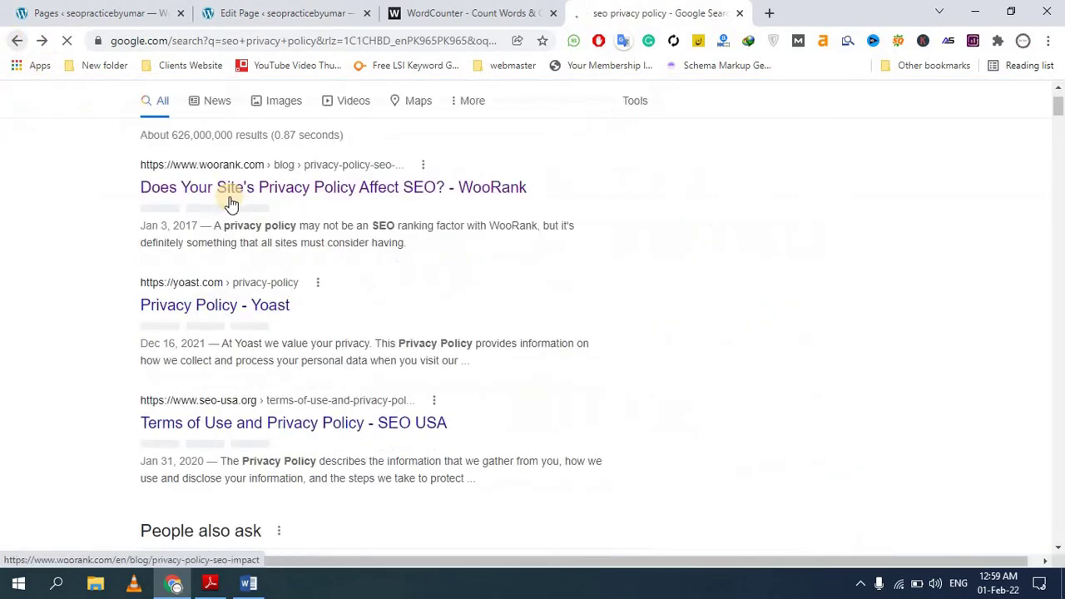
Step: Examine how the privacy policy pages in the Google results word their titles
drag(131, 185, 416, 190)
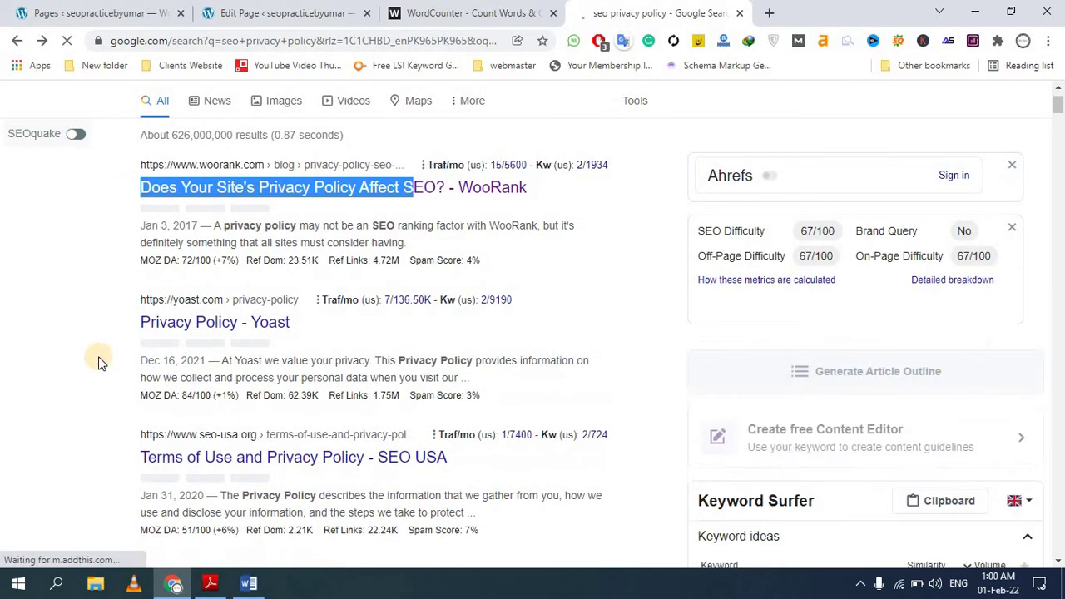
scroll(100, 360, down, 1)
scroll(100, 359, down, 1)
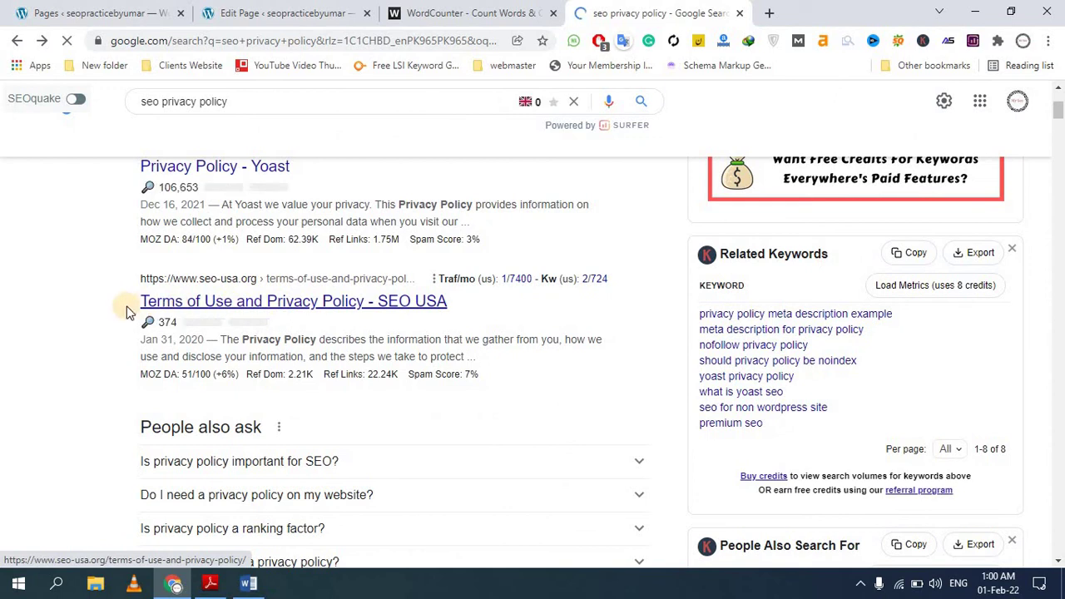
scroll(279, 323, down, 3)
scroll(278, 320, up, 3)
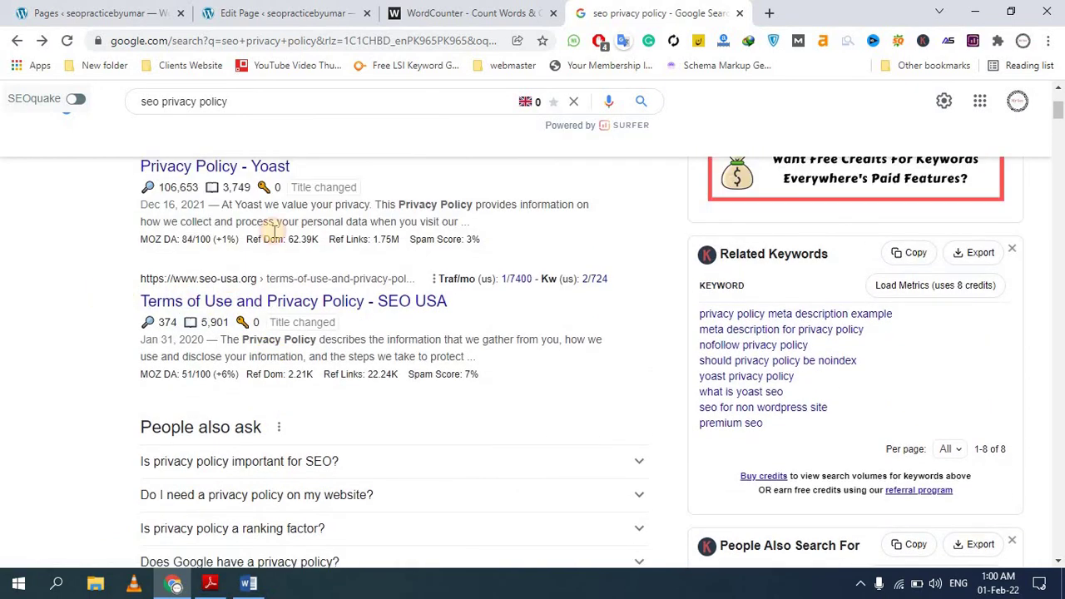
Step: Replace the title template in the Privacy Policy page's snippet editor with "Term and use of provcy polciy"
click(329, 13)
click(359, 355)
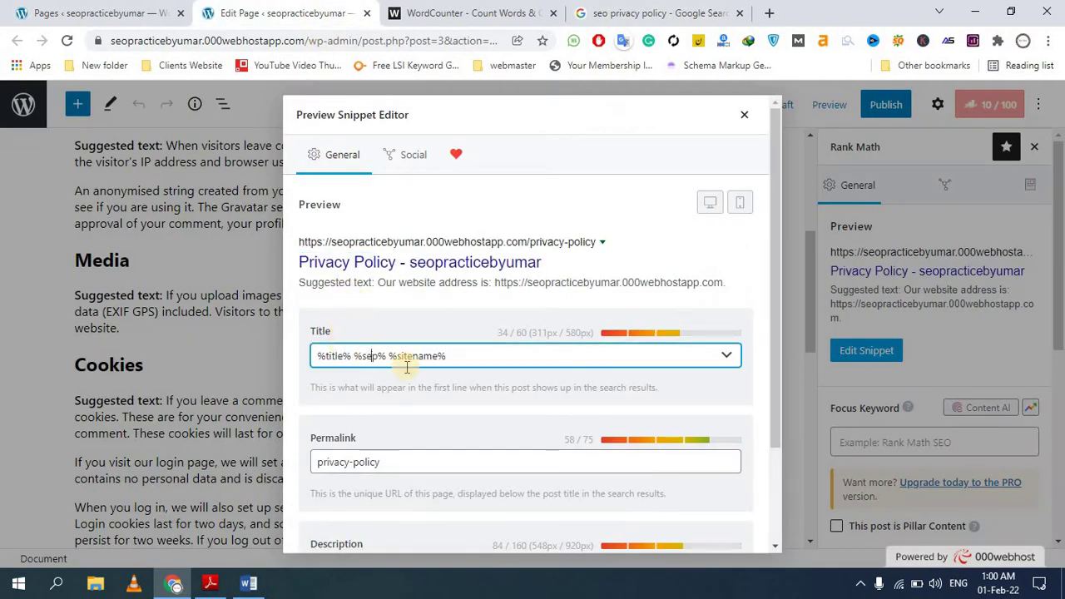
key(ctrl+a)
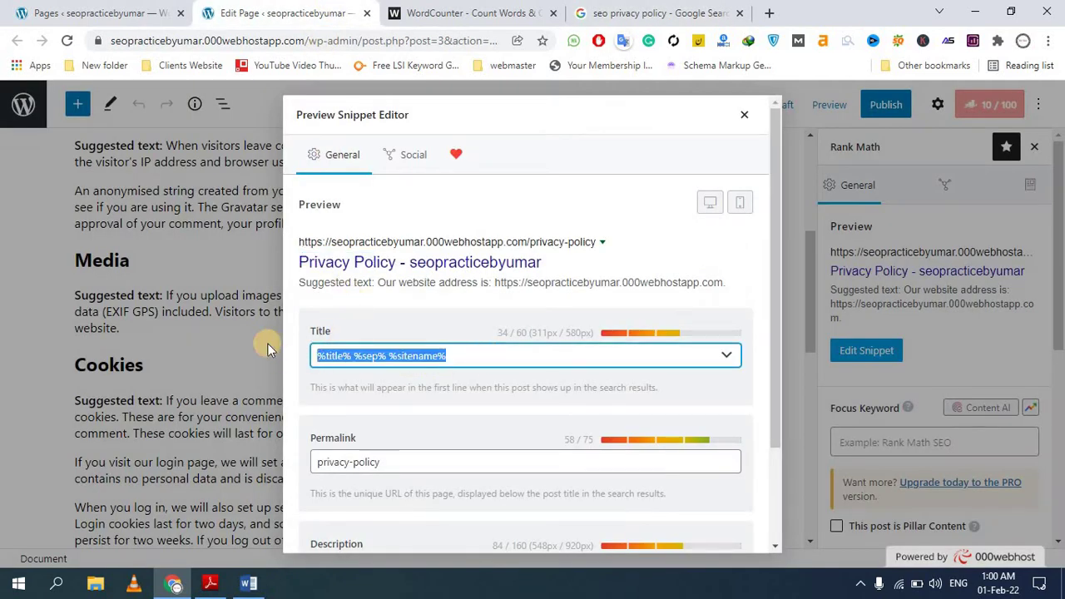
text(Term)
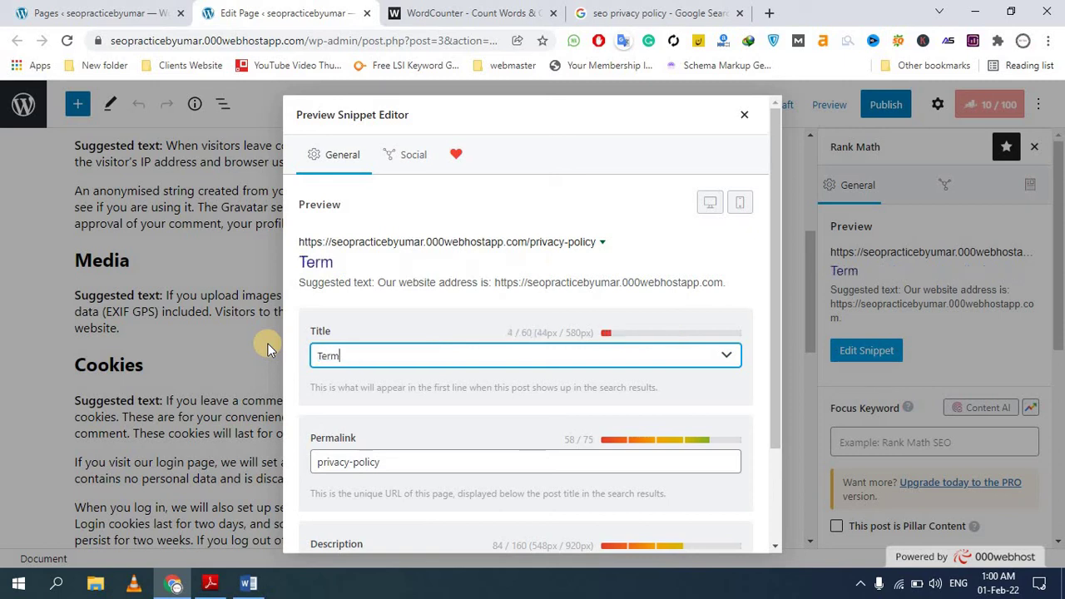
text( and use )
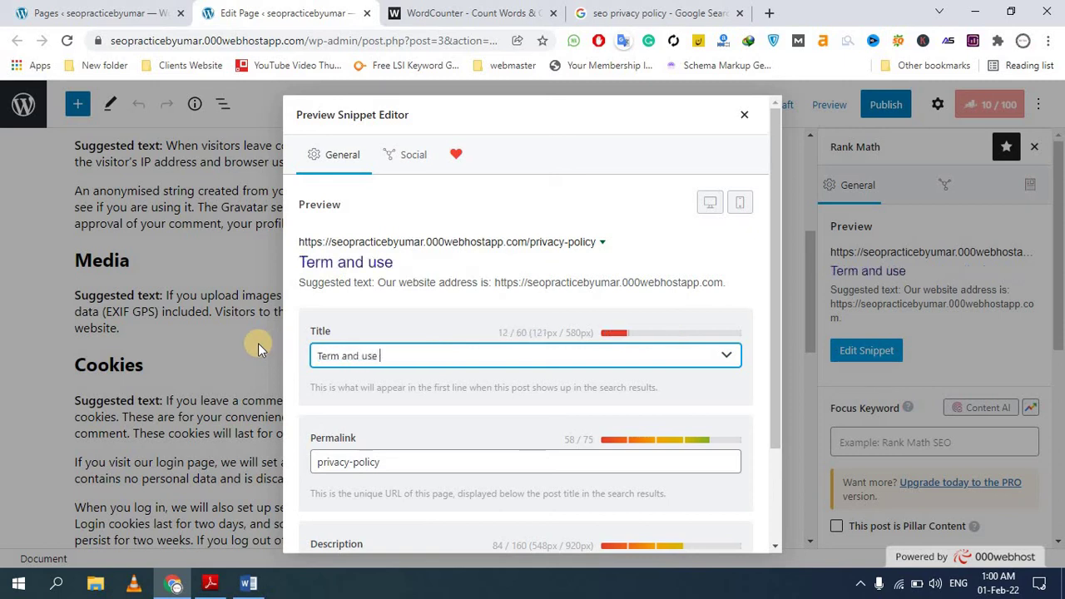
text(of pr)
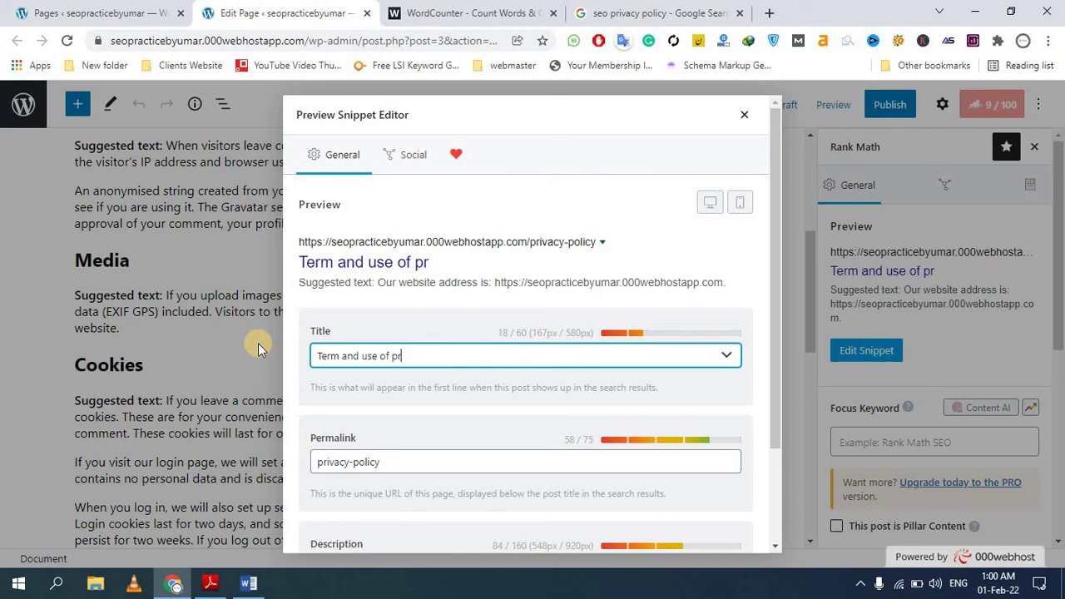
text(ovcy p)
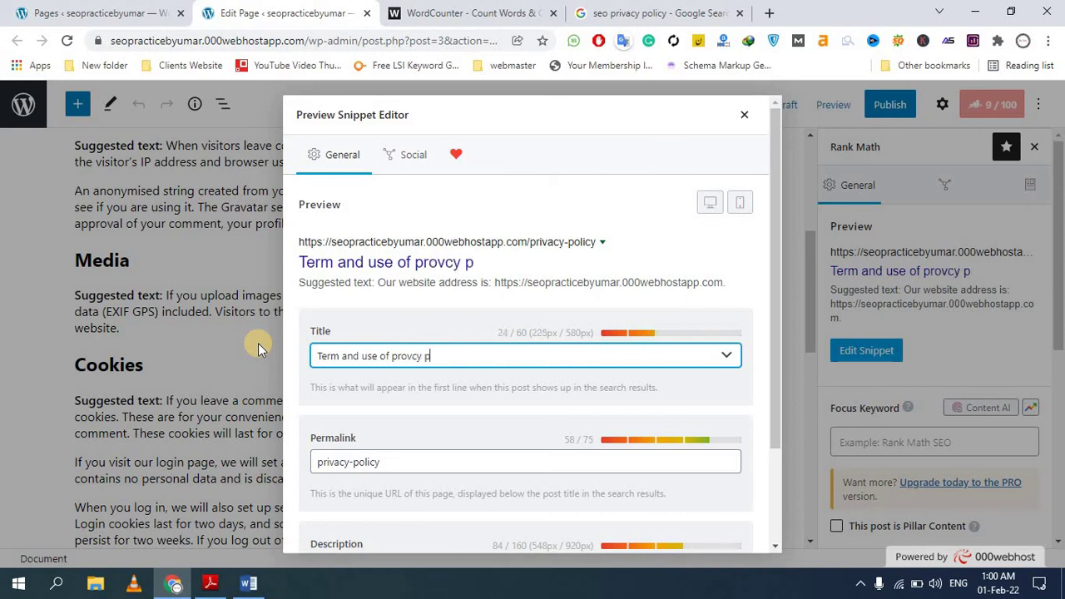
text(olci)
key(BackSpace)
text(ciy)
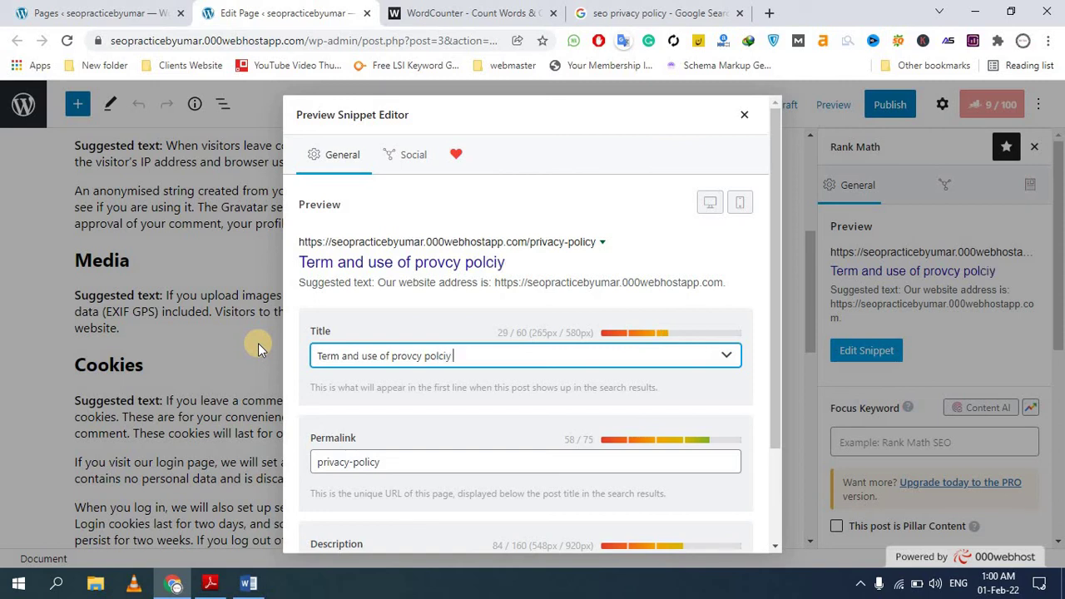
Step: Try to replace the misspelled "provcy polciy" in the snippet title with text copied from the WordCounter notes
click(412, 10)
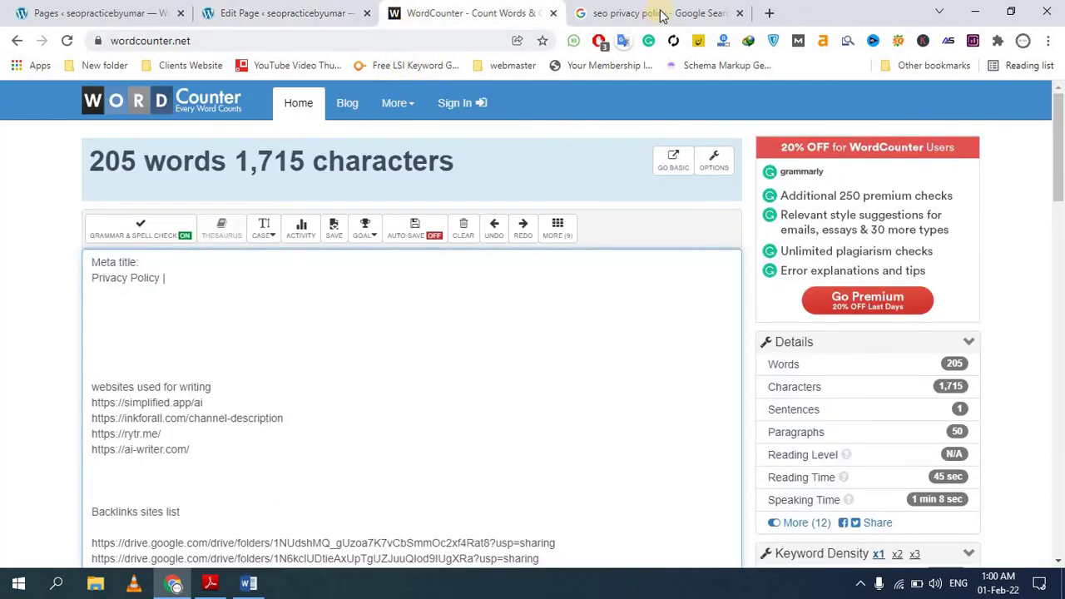
drag(164, 278, 88, 282)
click(275, 12)
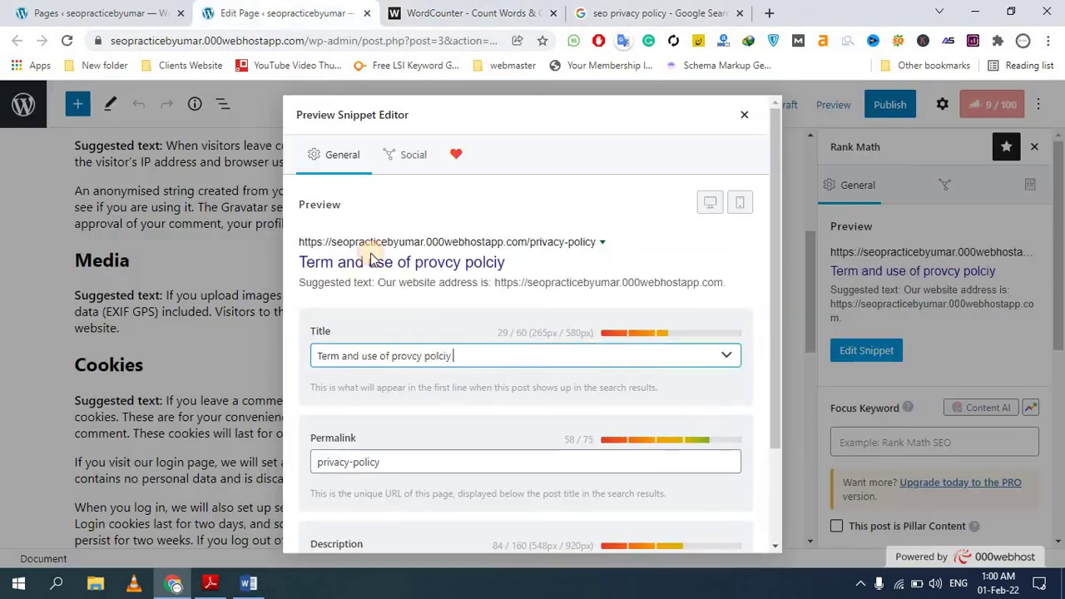
drag(454, 356, 395, 362)
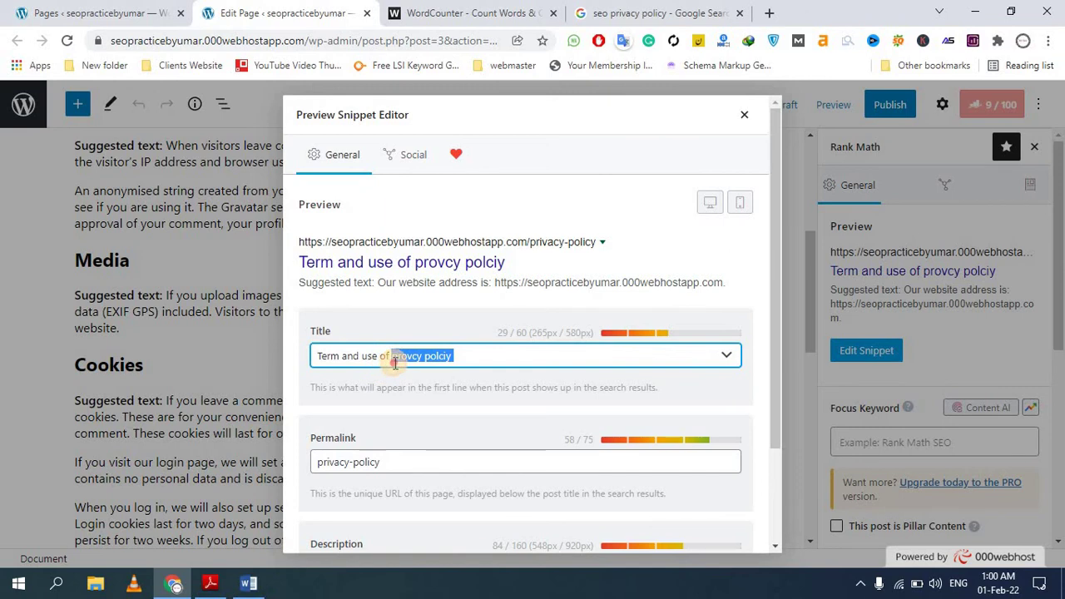
text(|)
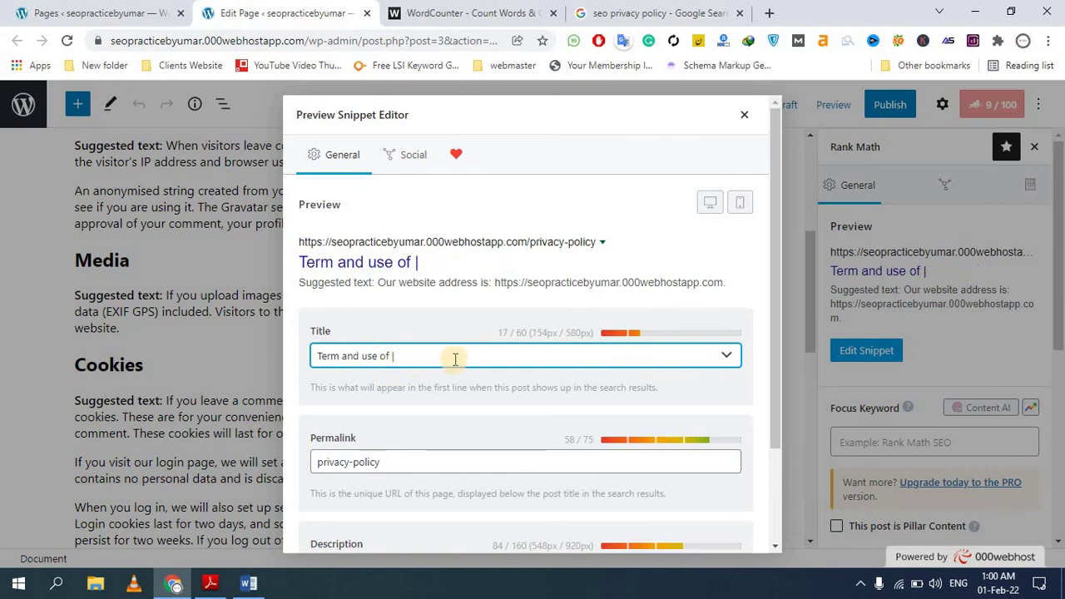
text( |)
click(388, 356)
click(420, 356)
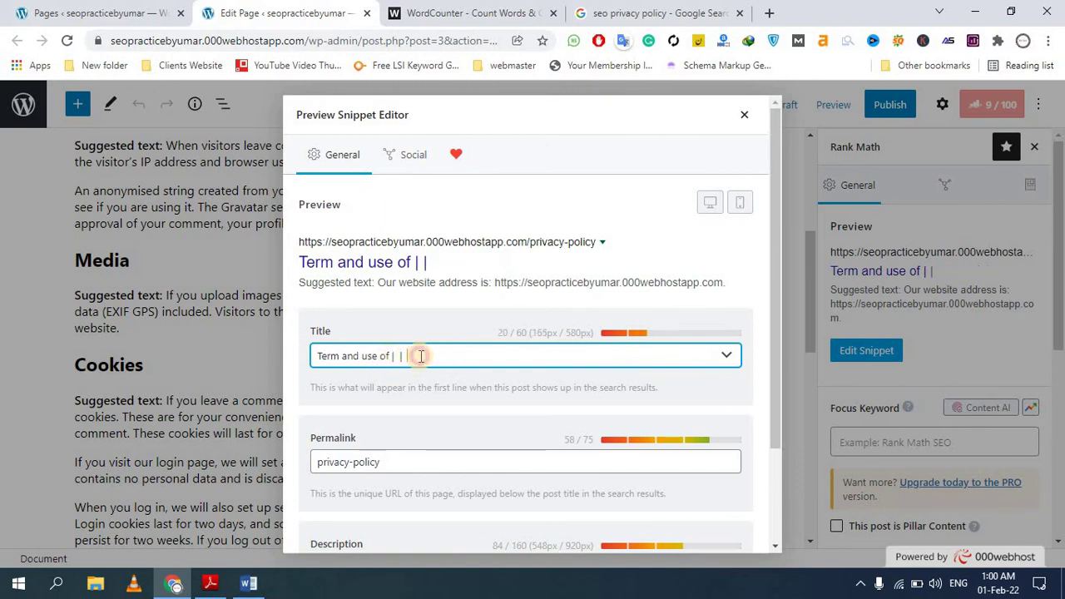
Step: Copy "Privacy Policy" from the WordCounter notes and paste it over the stray separators so the snippet title reads "Term and use of Privacy Policy"
drag(420, 356, 391, 357)
click(441, 15)
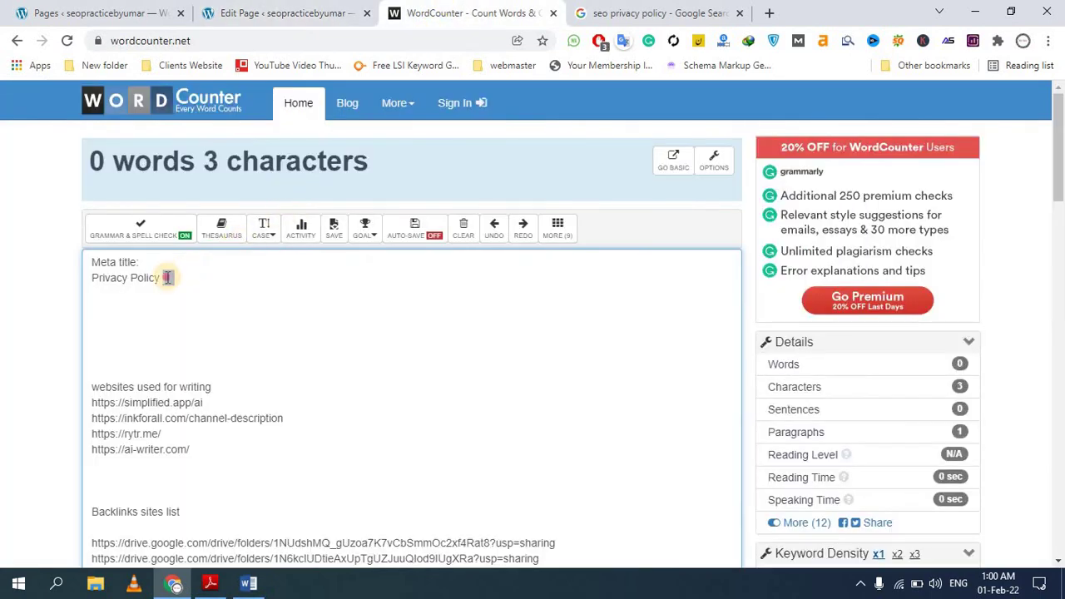
drag(158, 278, 83, 279)
key(ctrl+c)
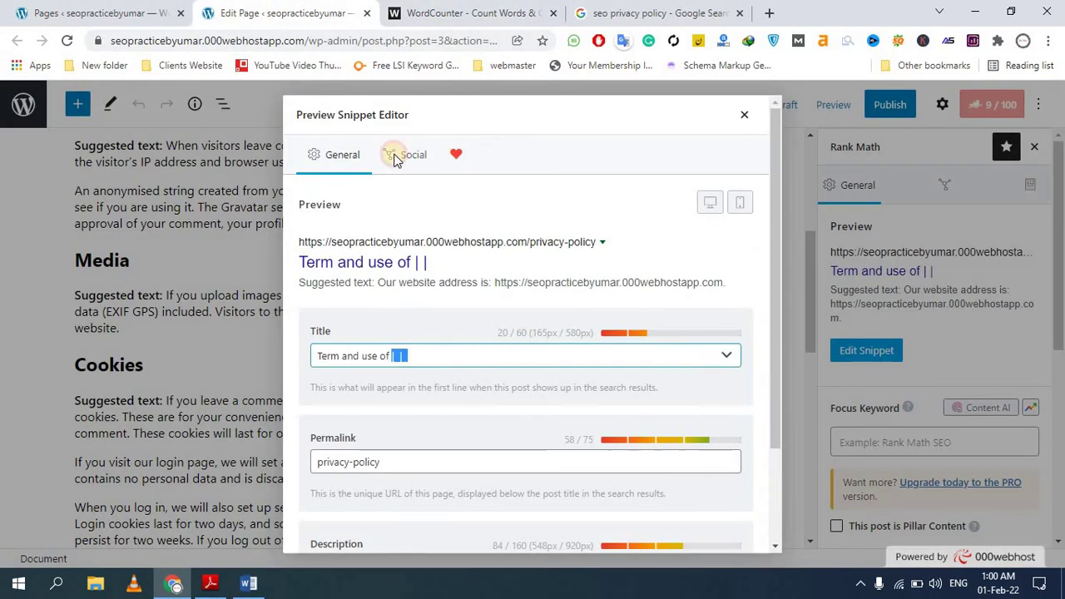
click(278, 13)
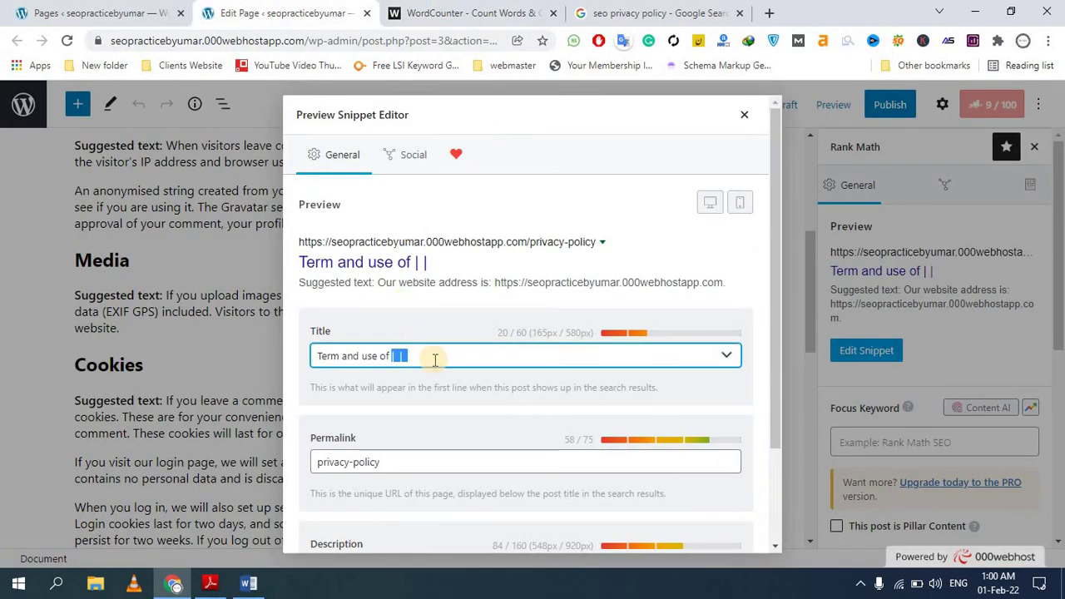
key(ctrl+v)
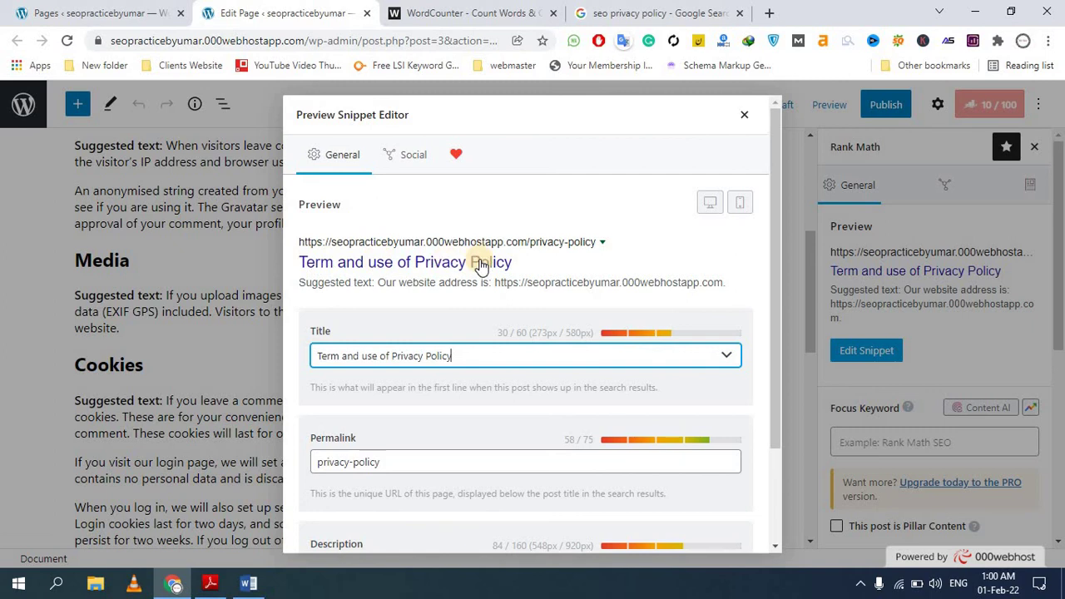
Step: Add a "|" separator at the end of the snippet title after "Privacy Policy"
drag(457, 355, 380, 356)
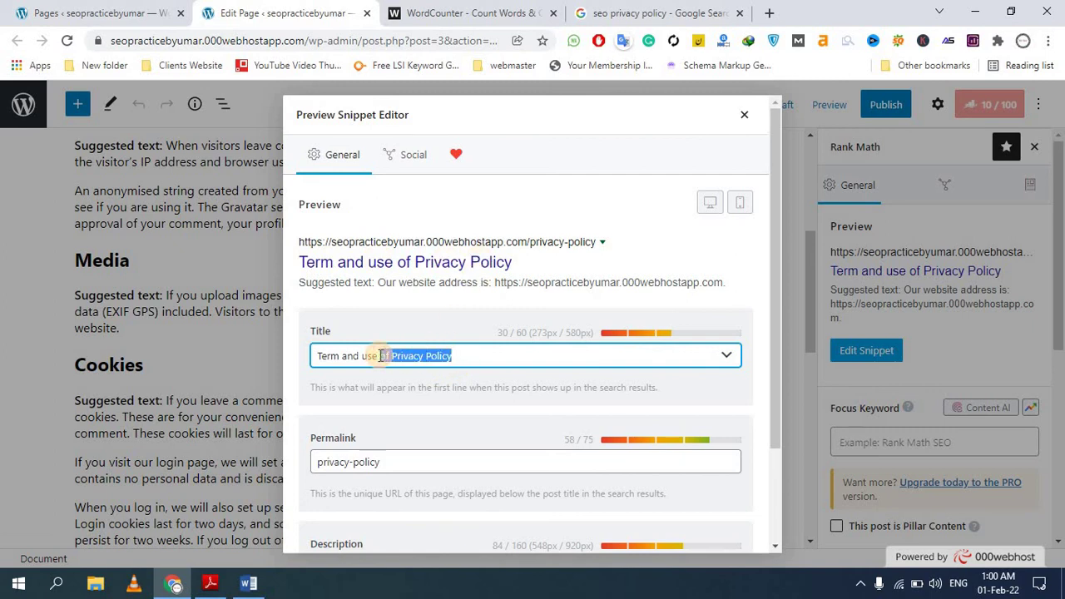
click(490, 354)
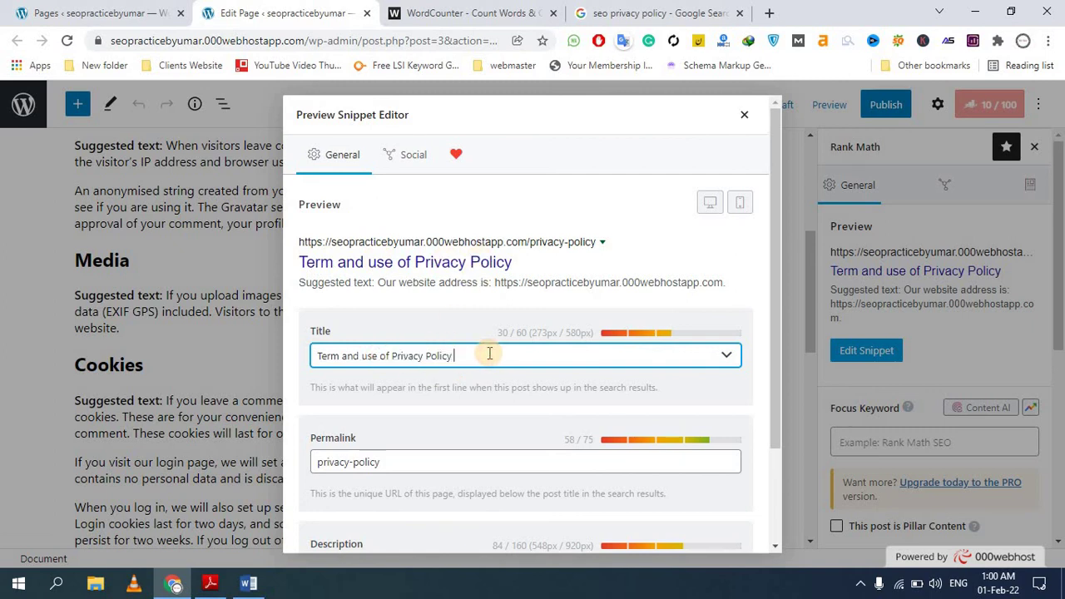
text(|)
Step: Review the permalink and description in the snippet editor, and close the editor
scroll(387, 379, down, 2)
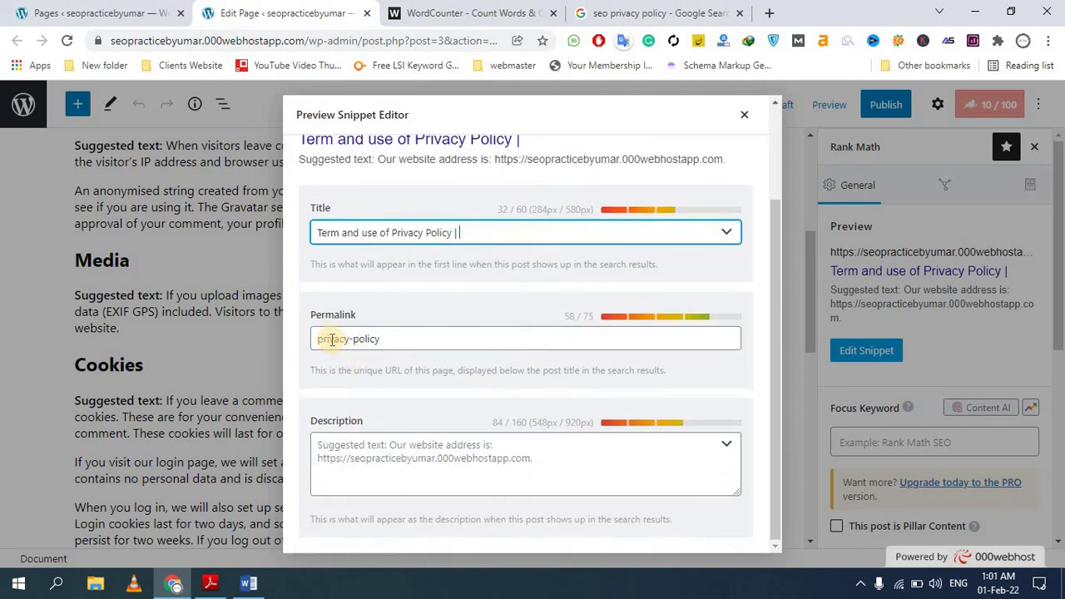
drag(317, 339, 285, 337)
click(401, 443)
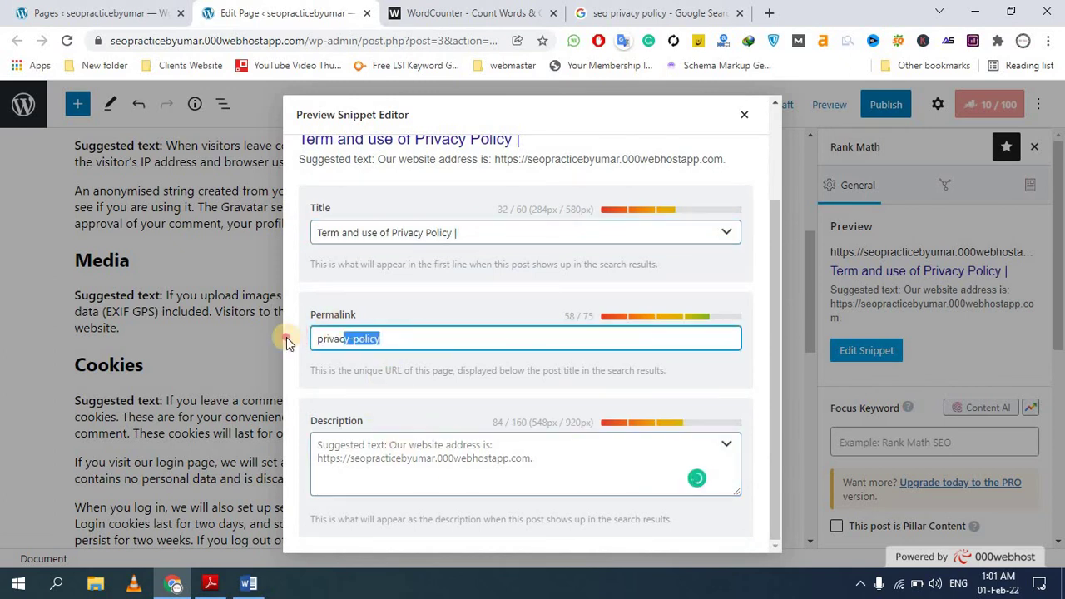
click(522, 464)
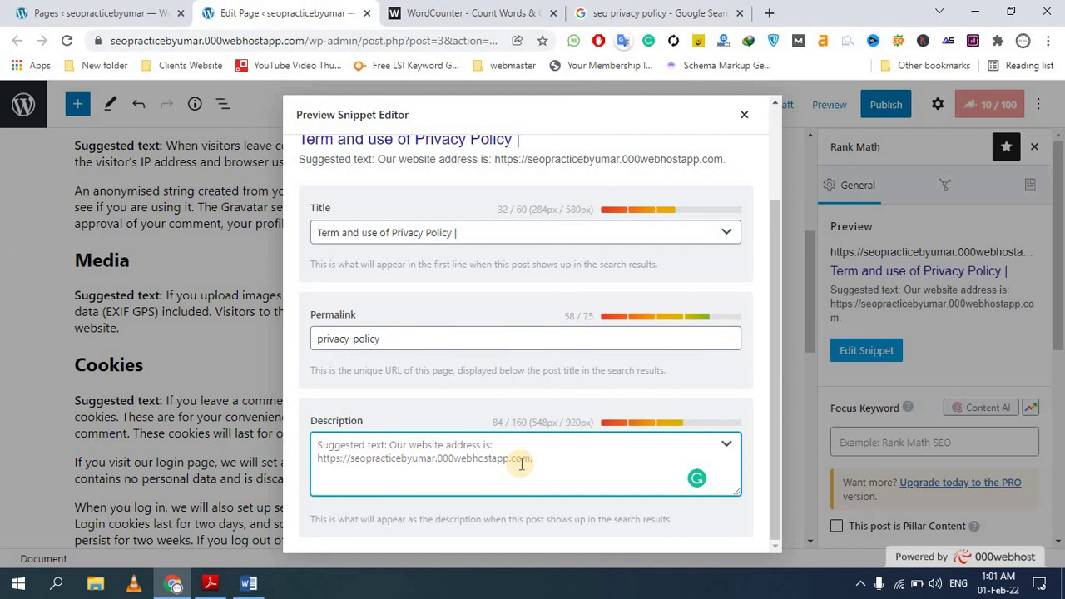
drag(395, 340, 276, 330)
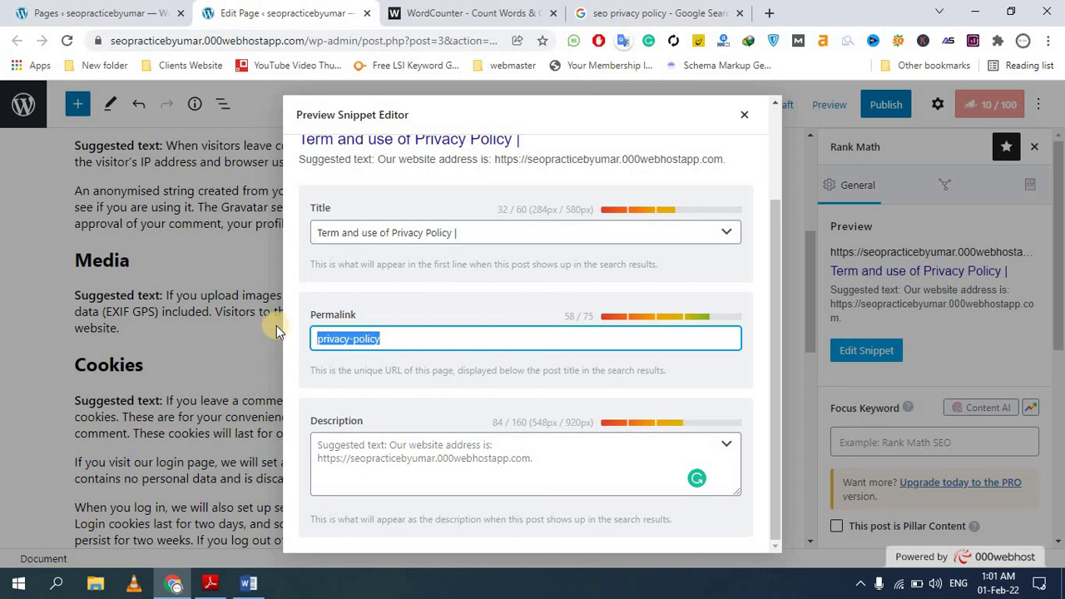
click(430, 341)
click(751, 116)
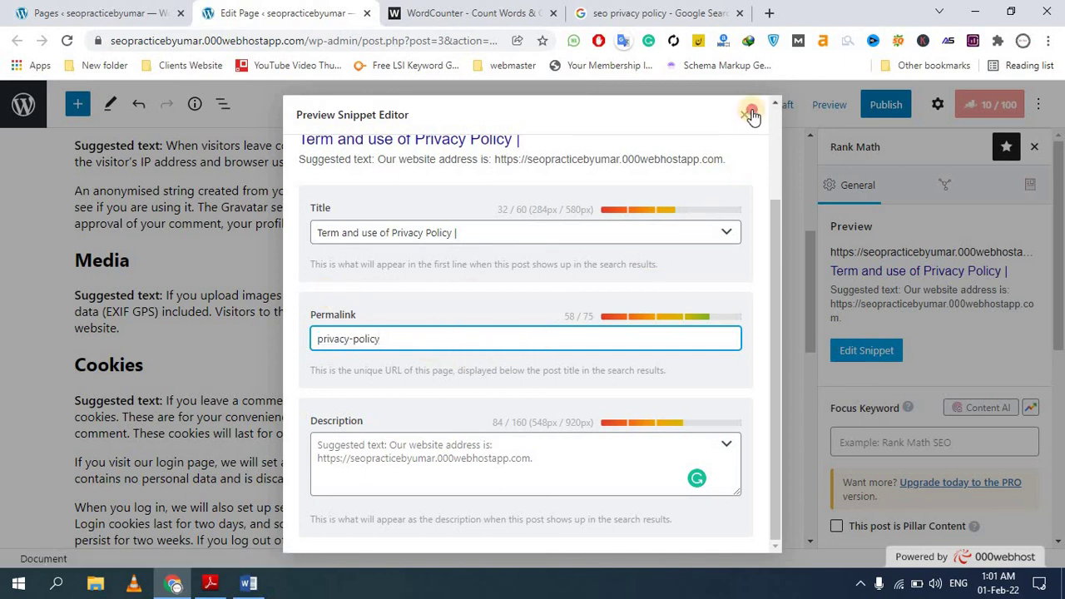
Step: Return to the WordPress Pages list and look through it above the Privacy Policy entry
scroll(432, 291, up, 4)
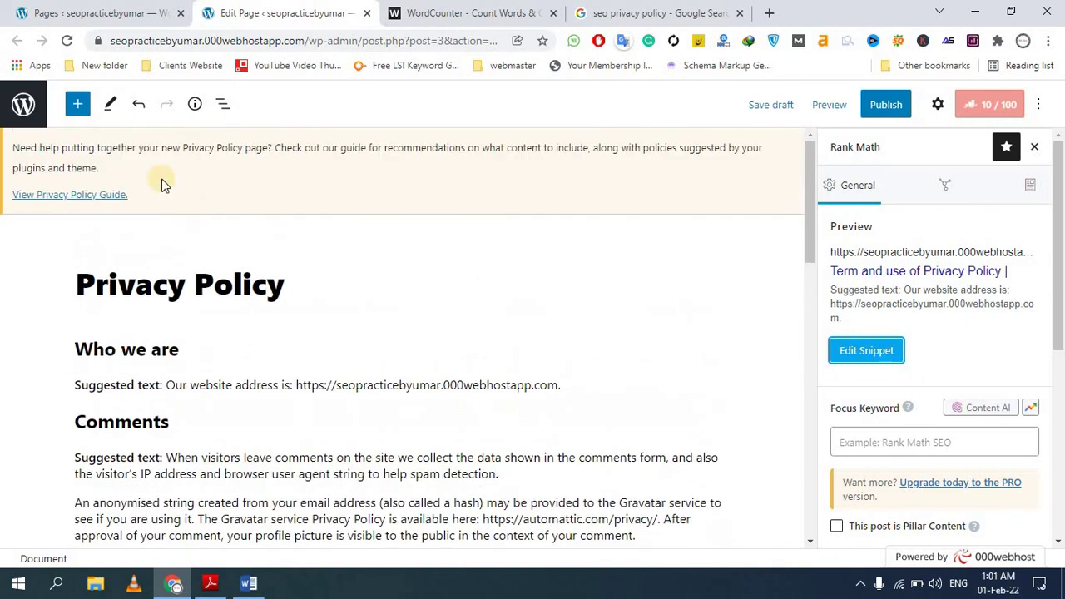
click(96, 12)
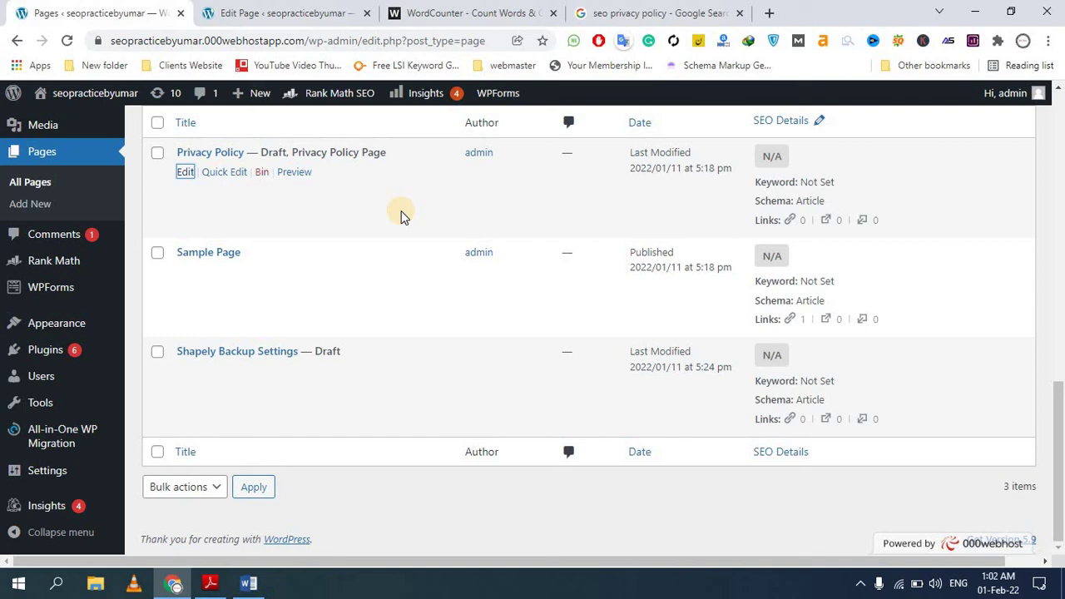
scroll(400, 215, up, 5)
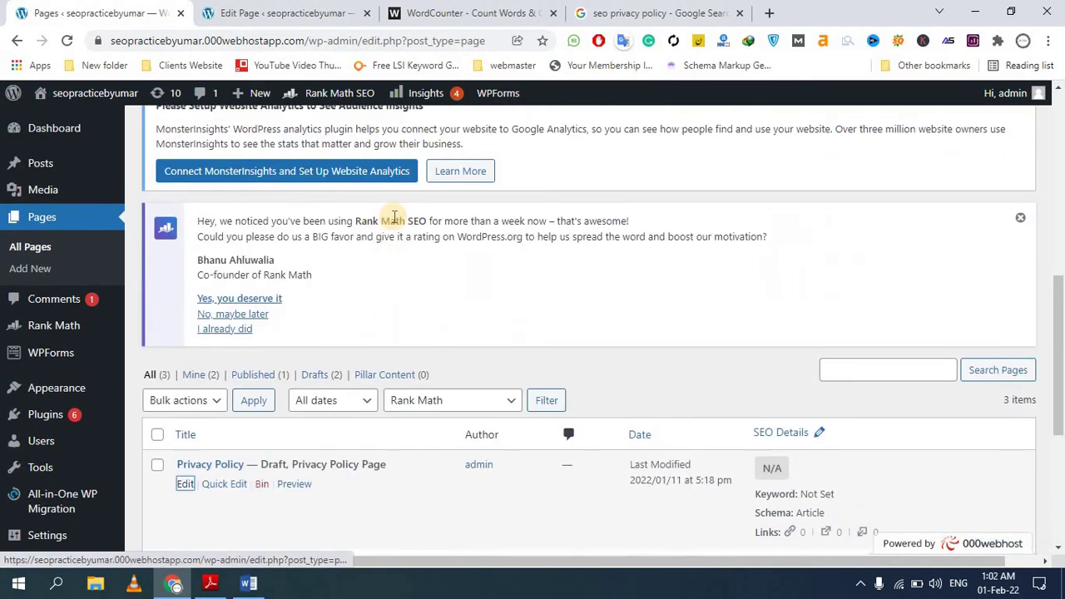
scroll(394, 216, up, 5)
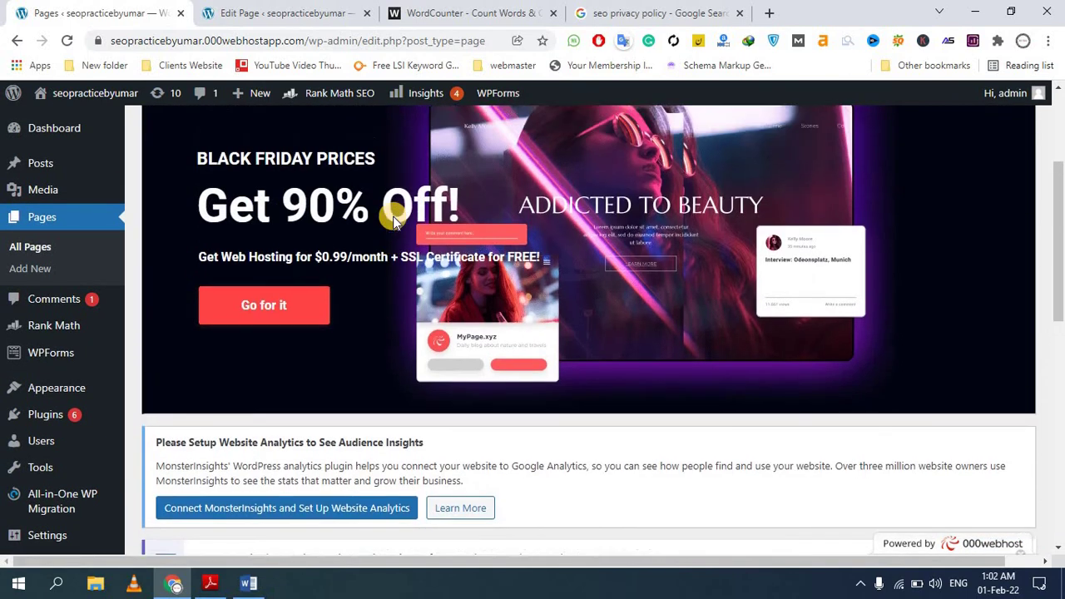